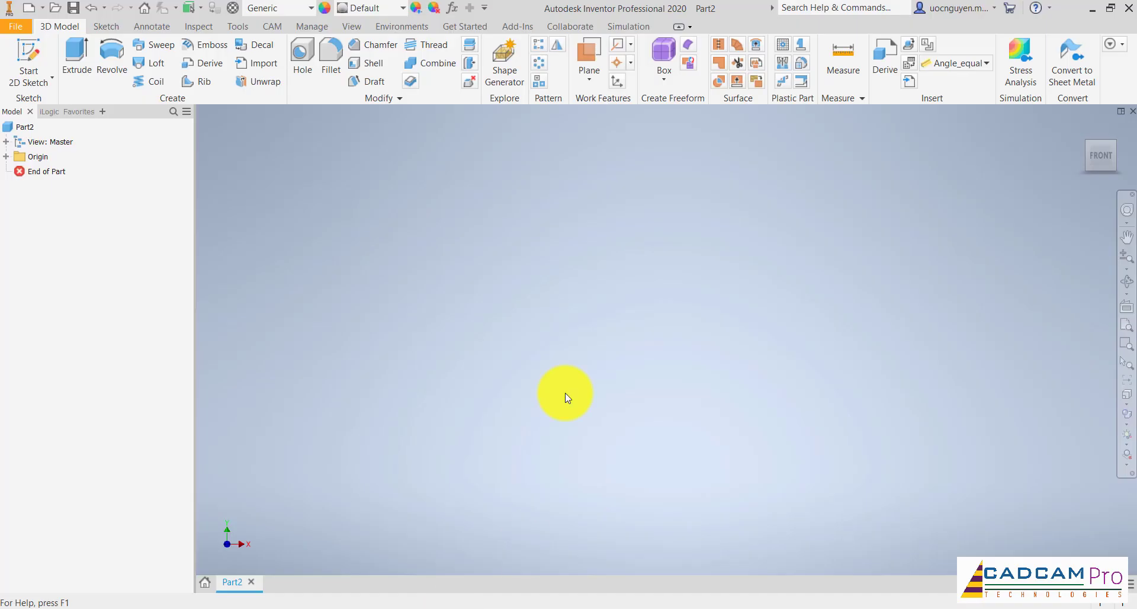
# Step: Sketch a two-point center rectangle 48 mm wide and 50 mm high, centred on the origin of the front (XY) plane
pyautogui.click(36, 60)
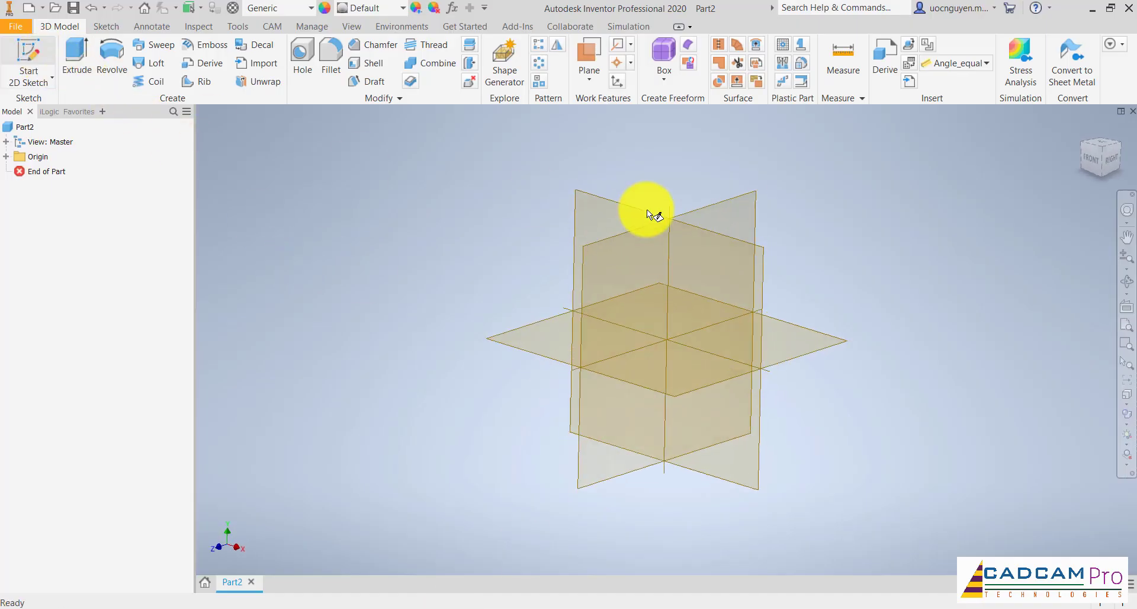
pyautogui.click(648, 209)
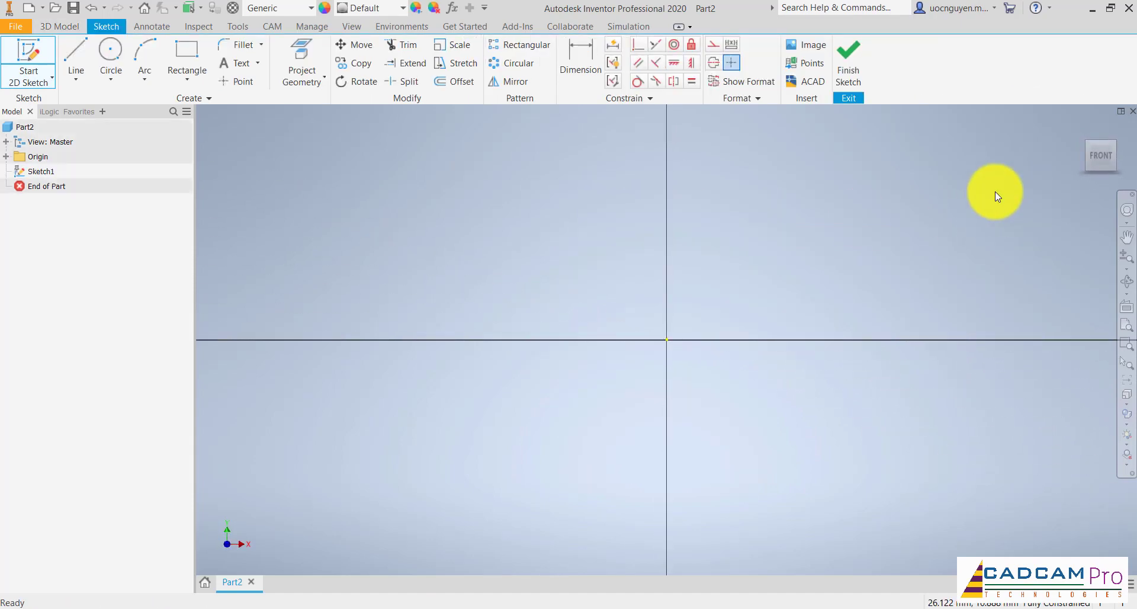
pyautogui.click(191, 86)
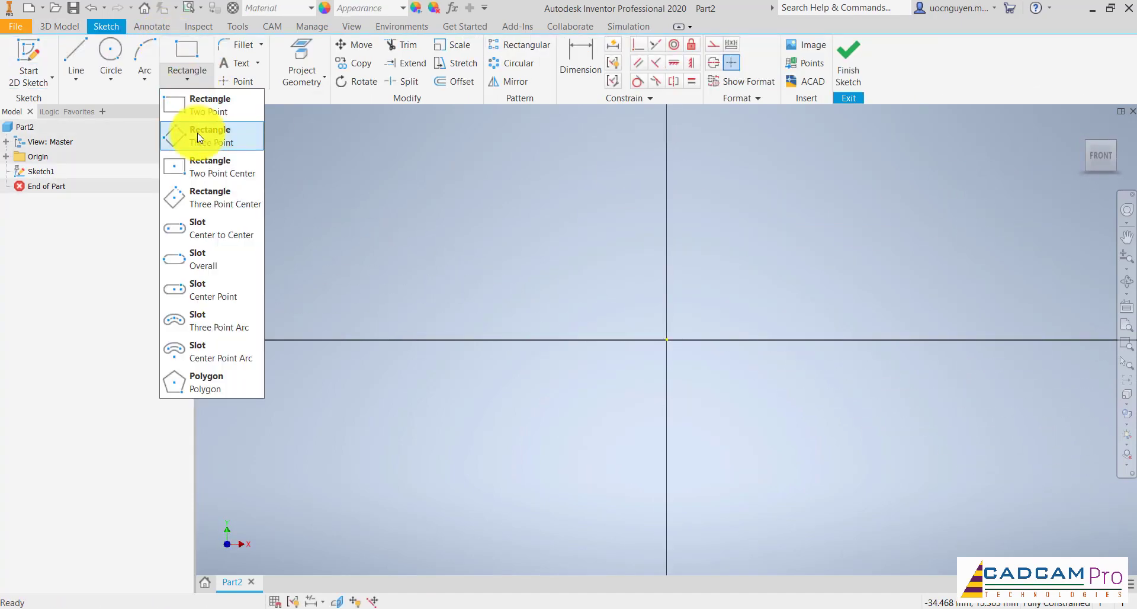
pyautogui.click(198, 165)
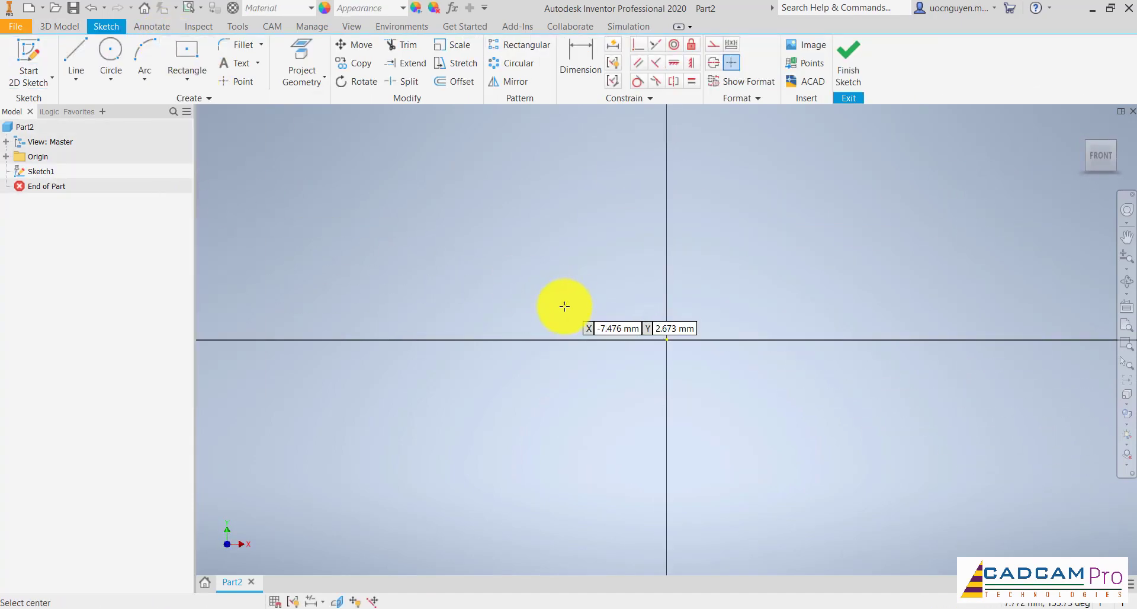
pyautogui.click(666, 339)
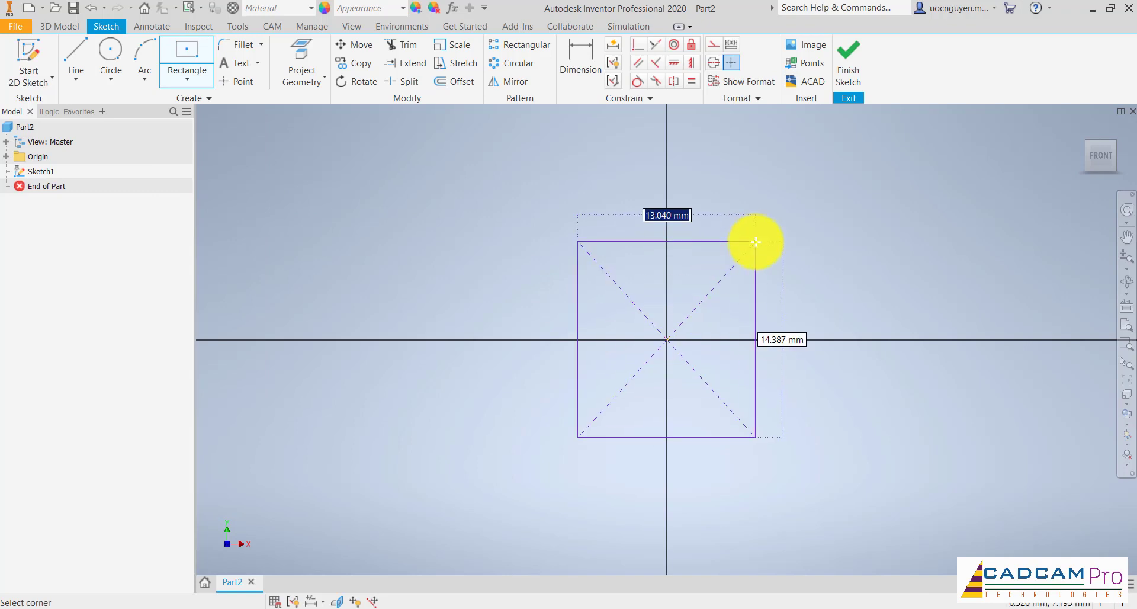
pyautogui.write('48')
pyautogui.press('Tab')
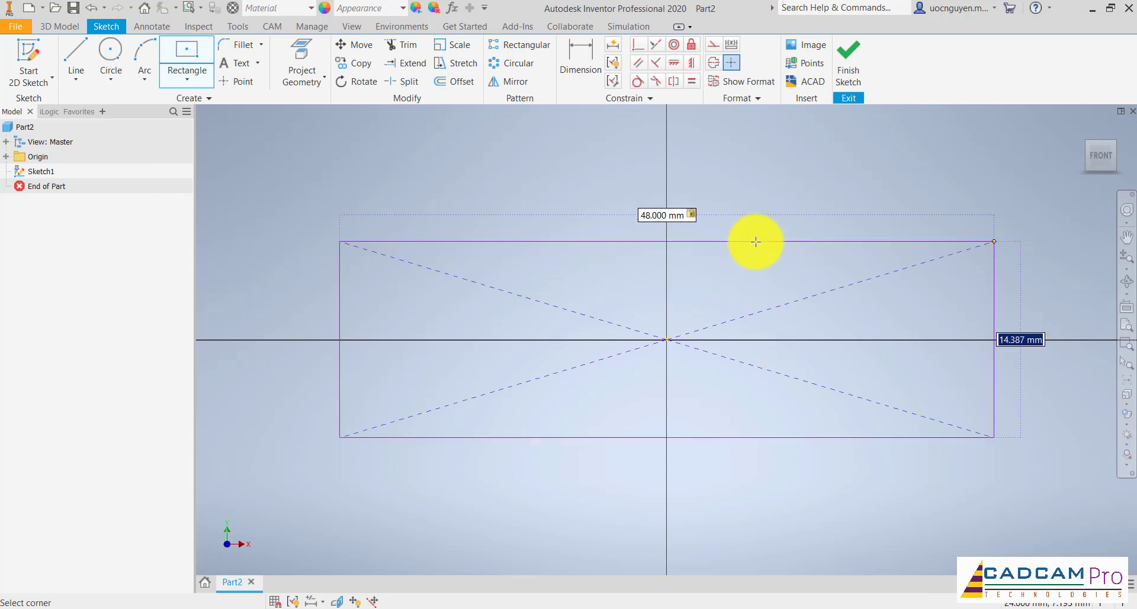
pyautogui.write('50')
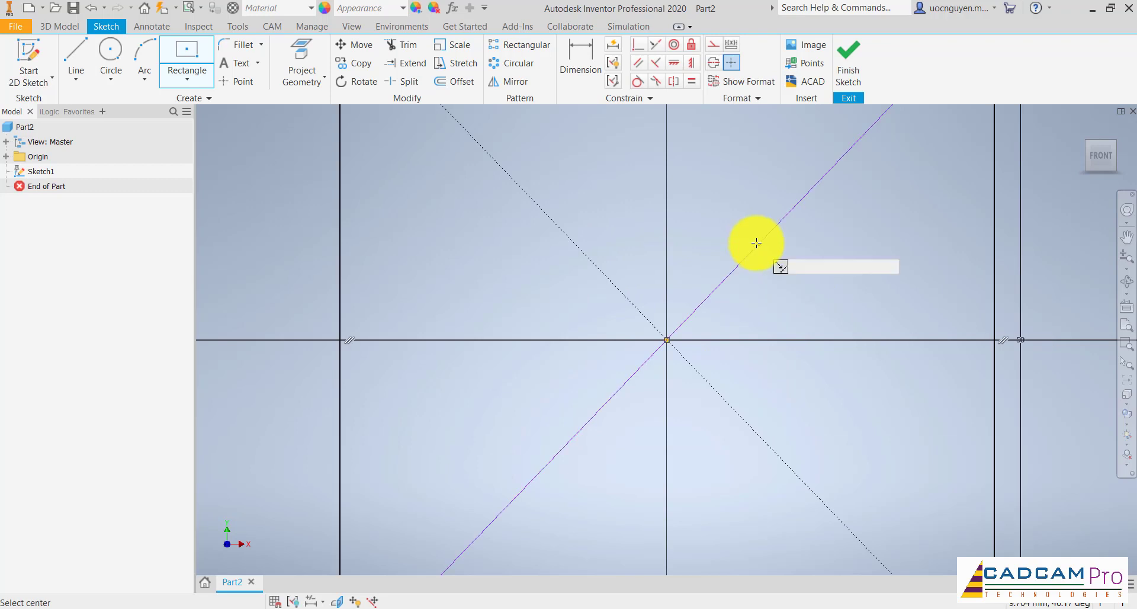
pyautogui.press('Return')
pyautogui.scroll(-5, 560, 241)
pyautogui.scroll(3, 543, 210)
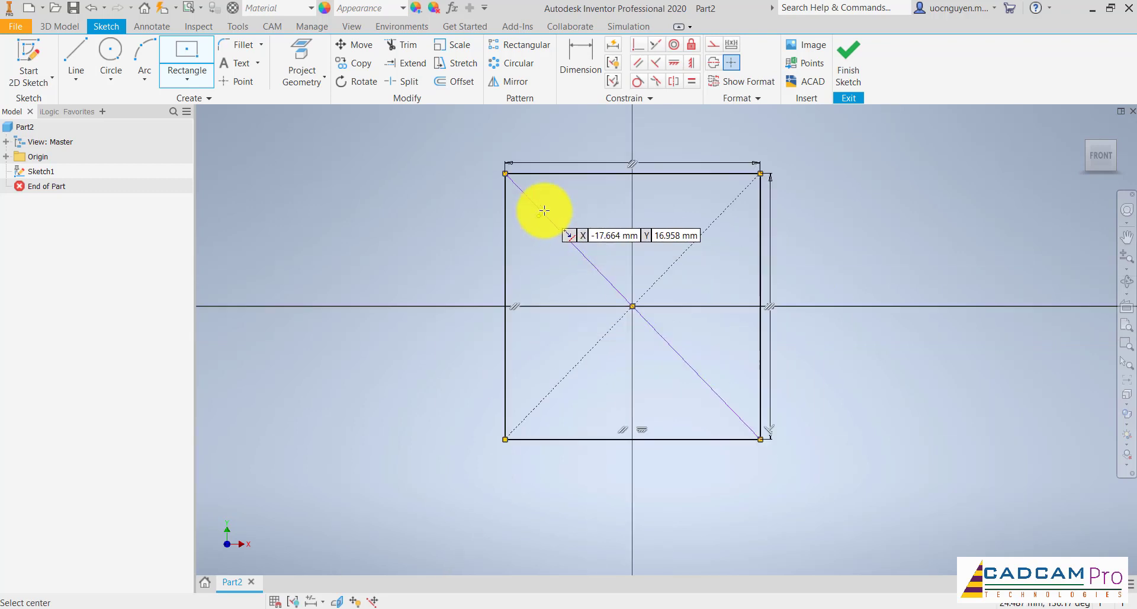
pyautogui.press('Escape')
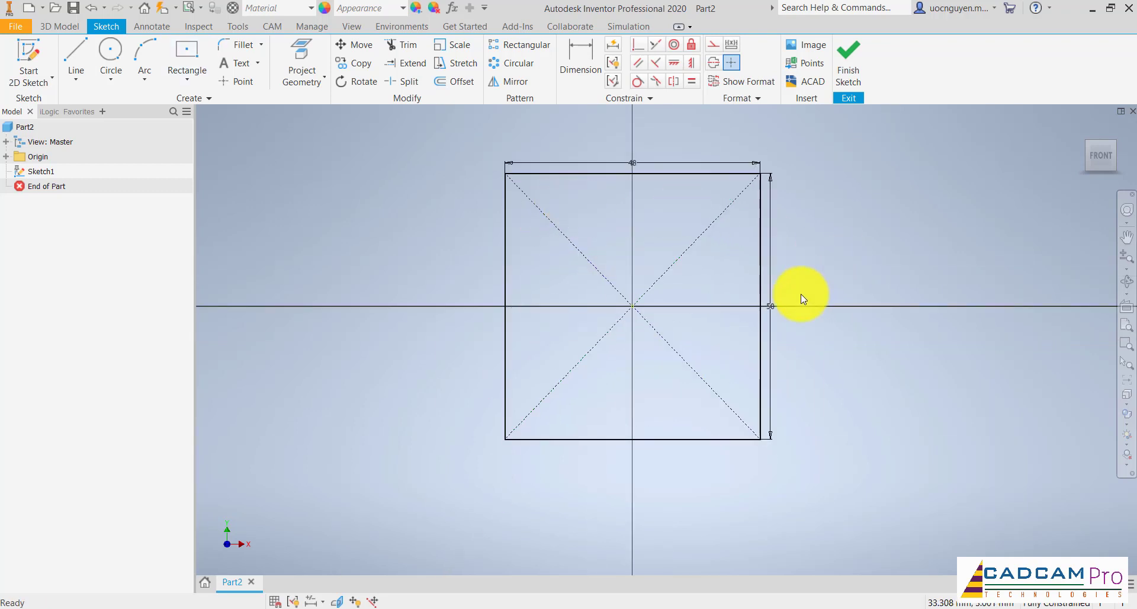
# Step: Move the height dimension to the rectangle's left side and the width dimension farther above its top edge
pyautogui.moveTo(771, 306); pyautogui.dragTo(462, 294)
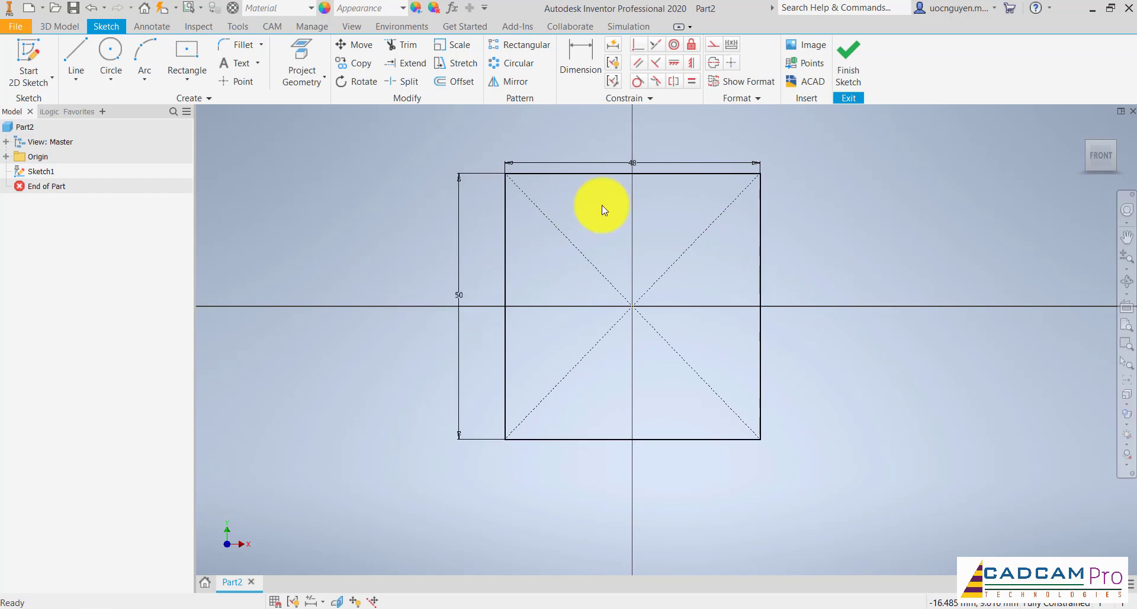
pyautogui.moveTo(642, 165); pyautogui.dragTo(633, 144)
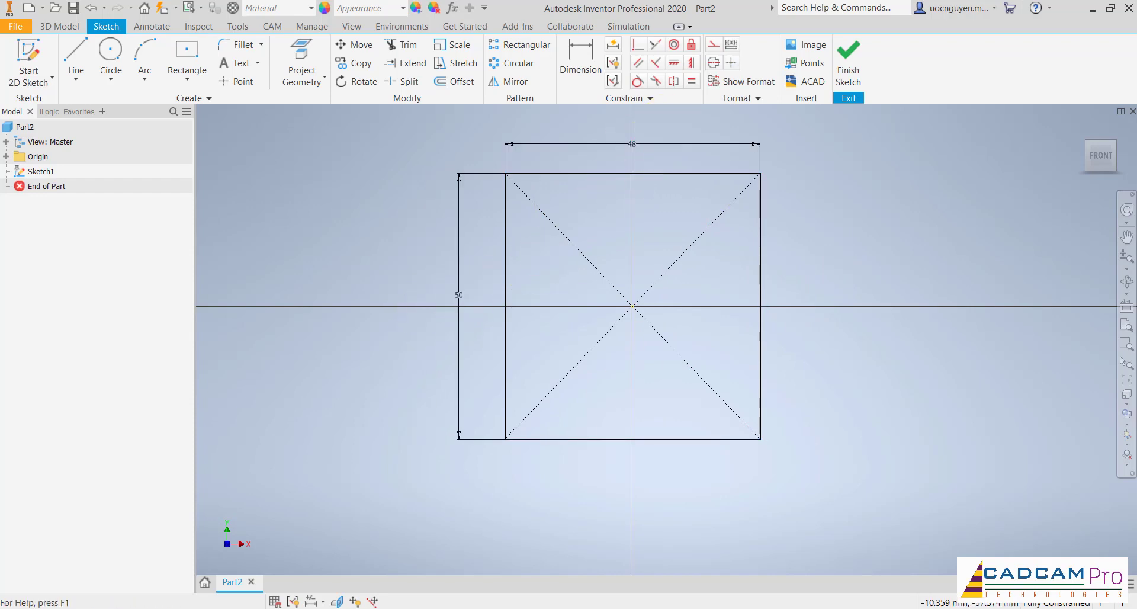
# Step: Check the reference drawing, set the rectangle's width to 38 mm and move the height dimension closer to its left edge
pyautogui.click(482, 608)
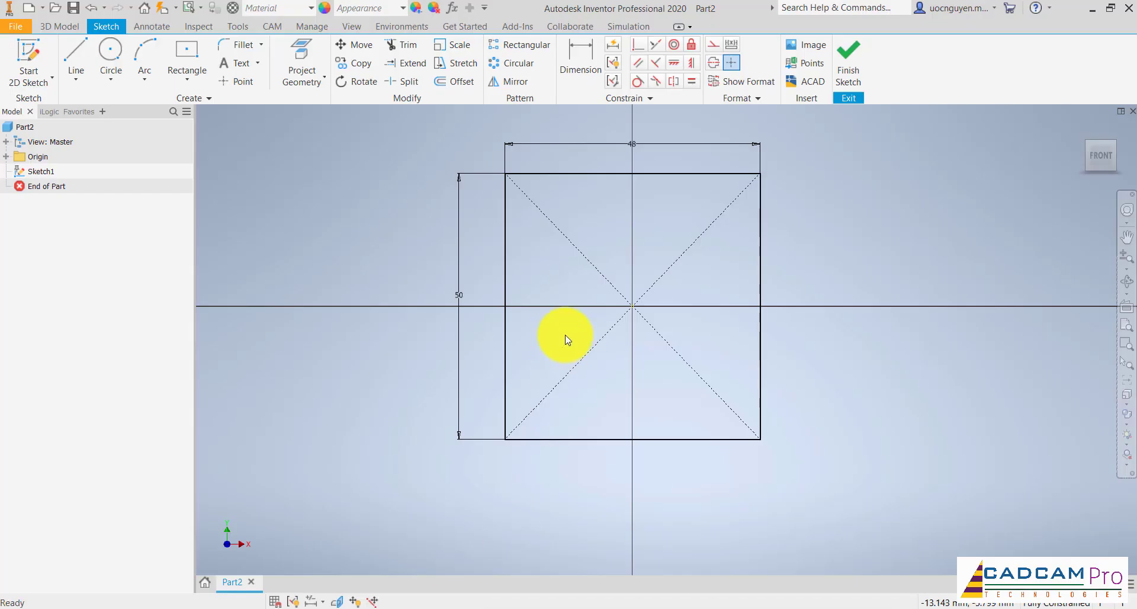
pyautogui.doubleClick(633, 147)
pyautogui.write('38')
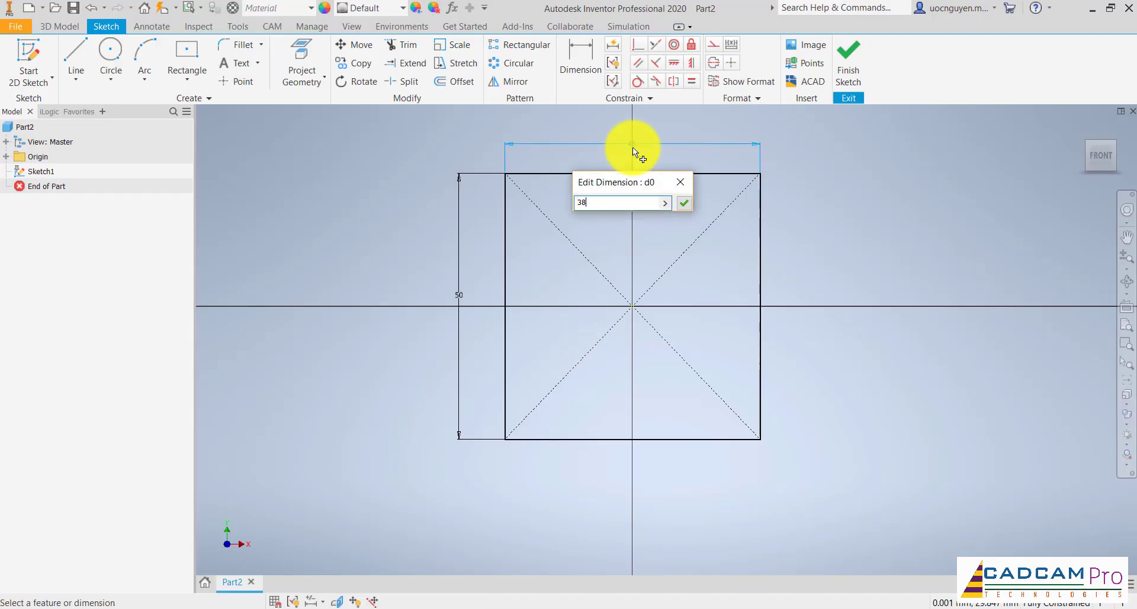
pyautogui.press('Return')
pyautogui.moveTo(673, 210); pyautogui.dragTo(645, 236, button='middle')
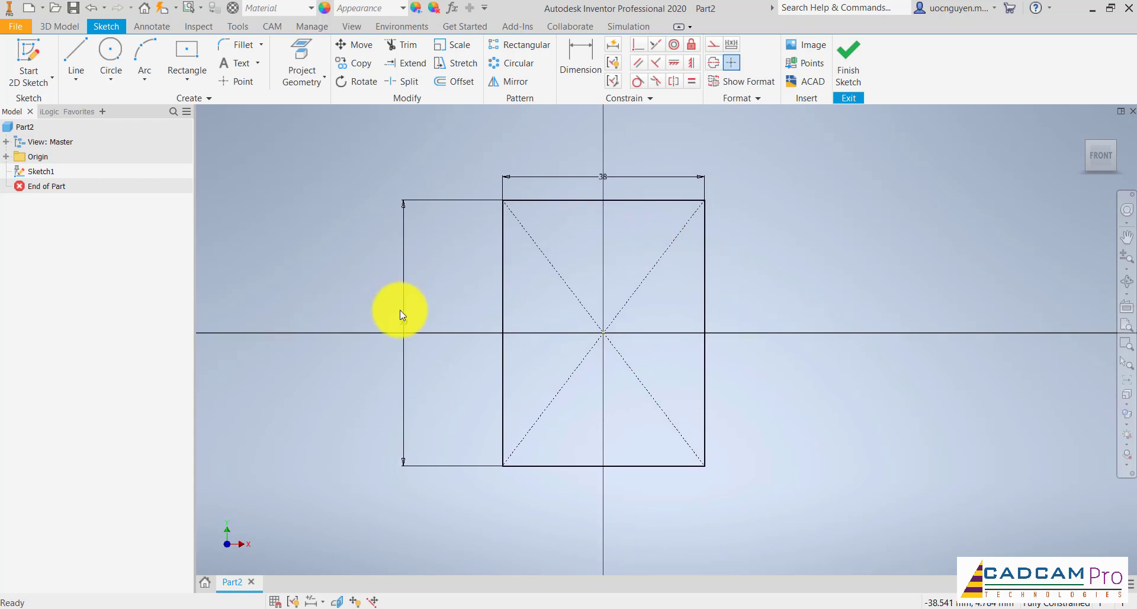
pyautogui.moveTo(401, 326); pyautogui.dragTo(456, 327)
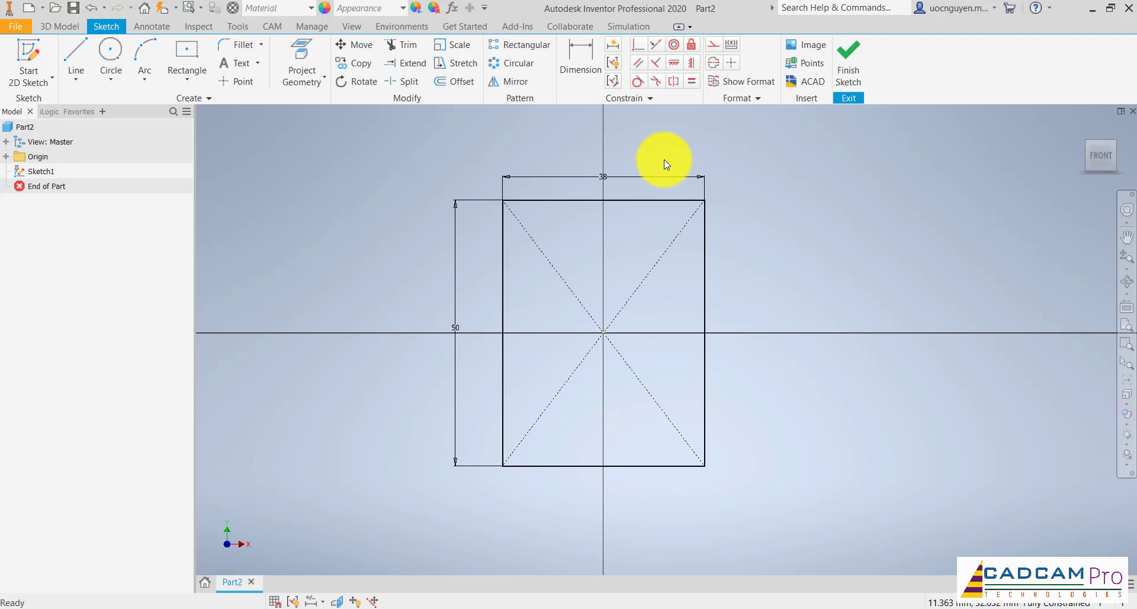
# Step: Check the corner radius on the reference drawing in Photos and fillet all four rectangle corners with a 5 mm radius
pyautogui.click(454, 608)
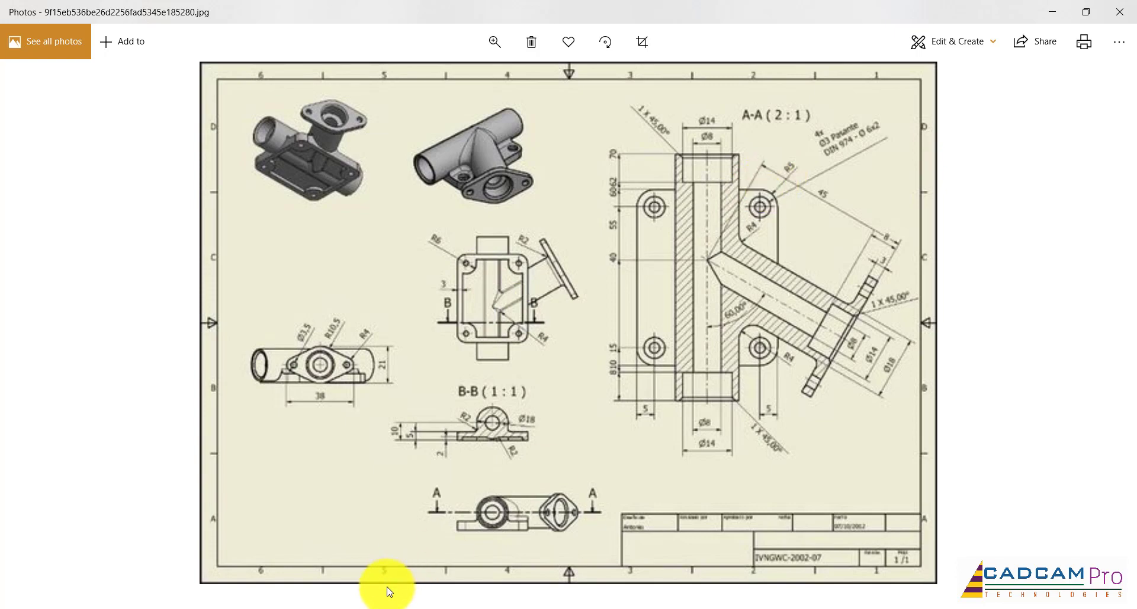
pyautogui.click(418, 606)
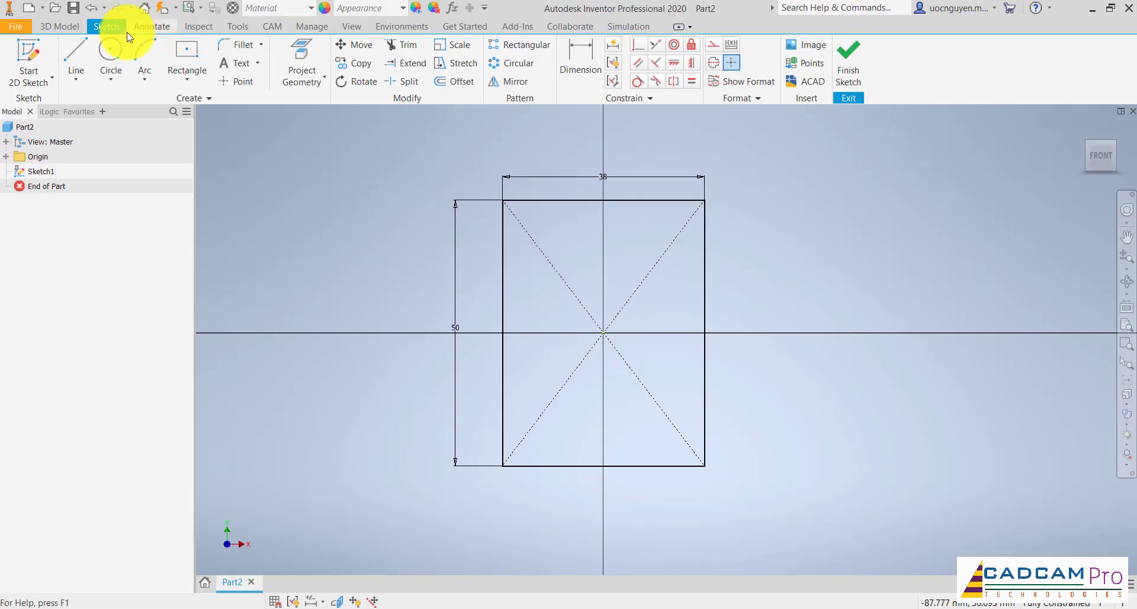
pyautogui.click(239, 45)
pyautogui.write('5')
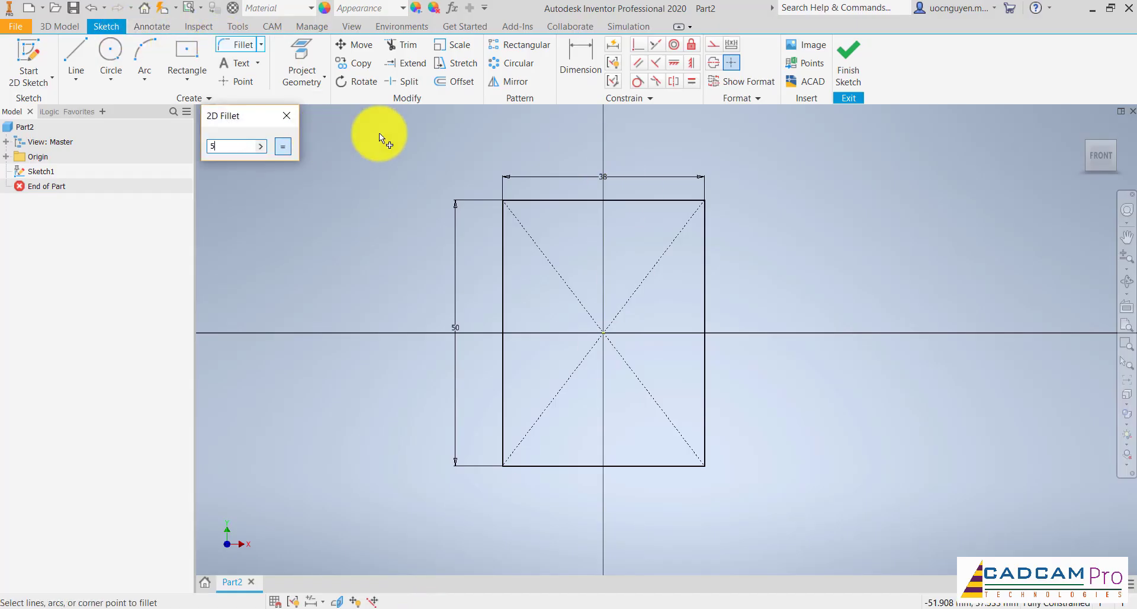
pyautogui.click(504, 221)
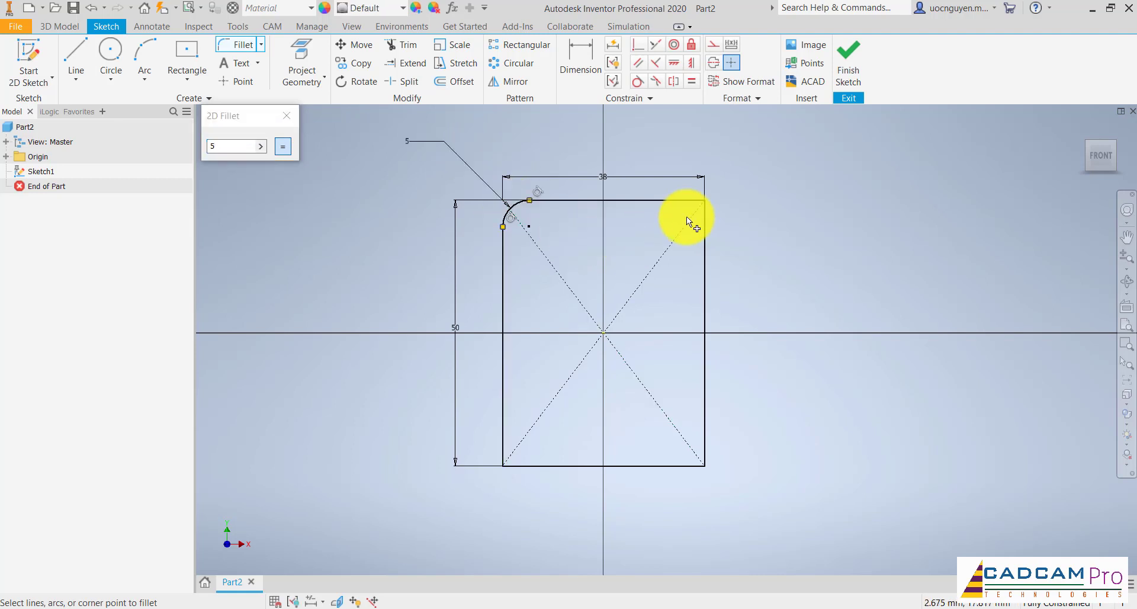
pyautogui.click(707, 214)
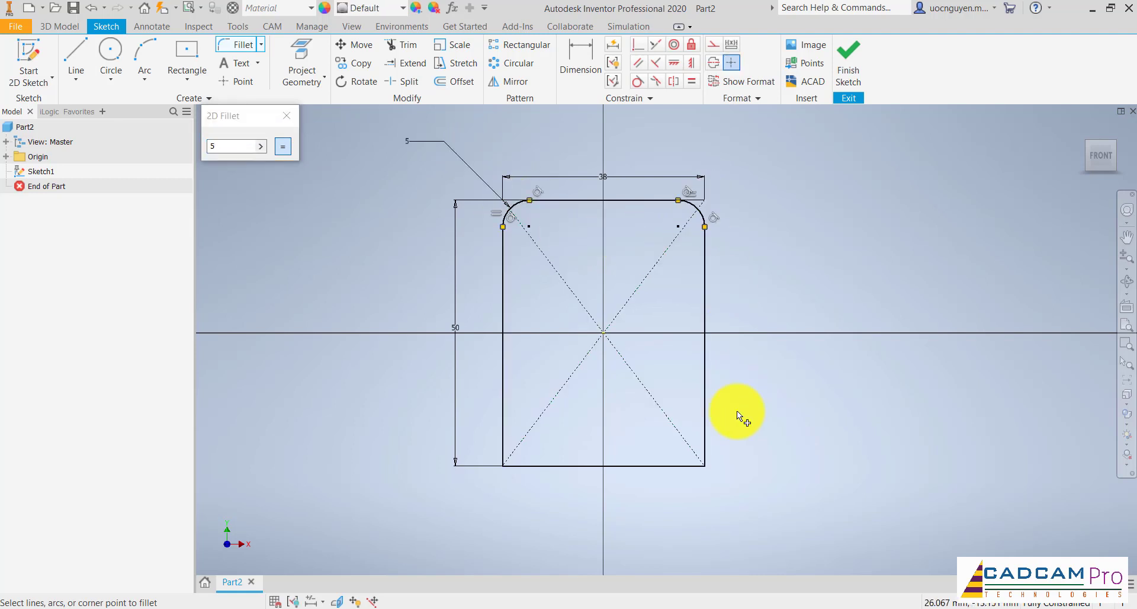
pyautogui.click(687, 464)
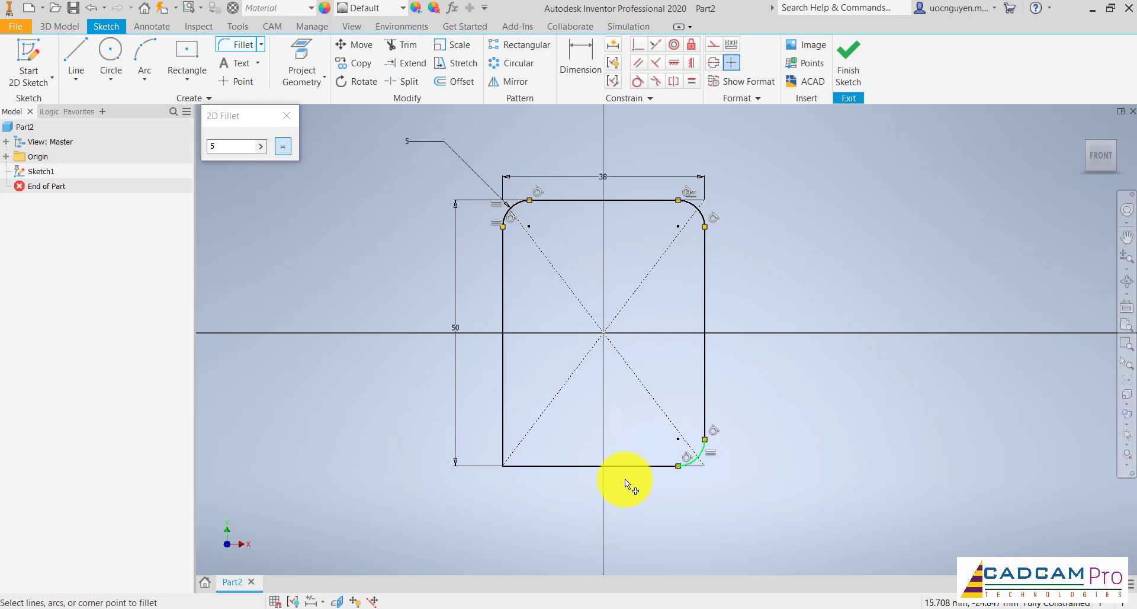
pyautogui.click(560, 466)
pyautogui.click(507, 436)
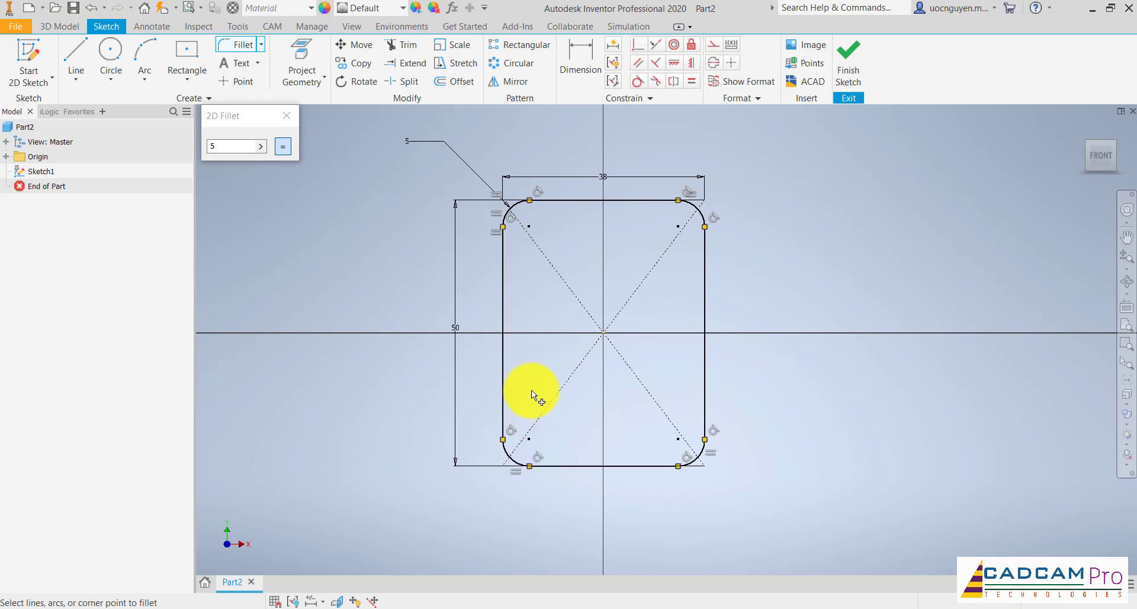
pyautogui.press('Escape')
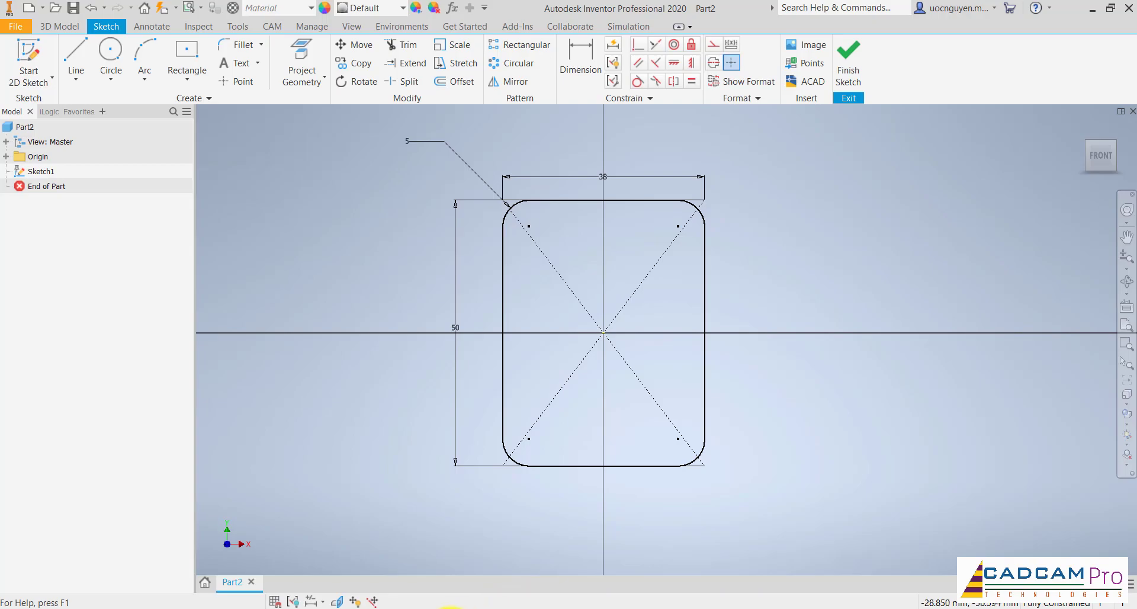
# Step: Check the plate thickness on the reference drawing in Photos, finish the sketch and extrude the rounded rectangle 5 mm
pyautogui.click(450, 608)
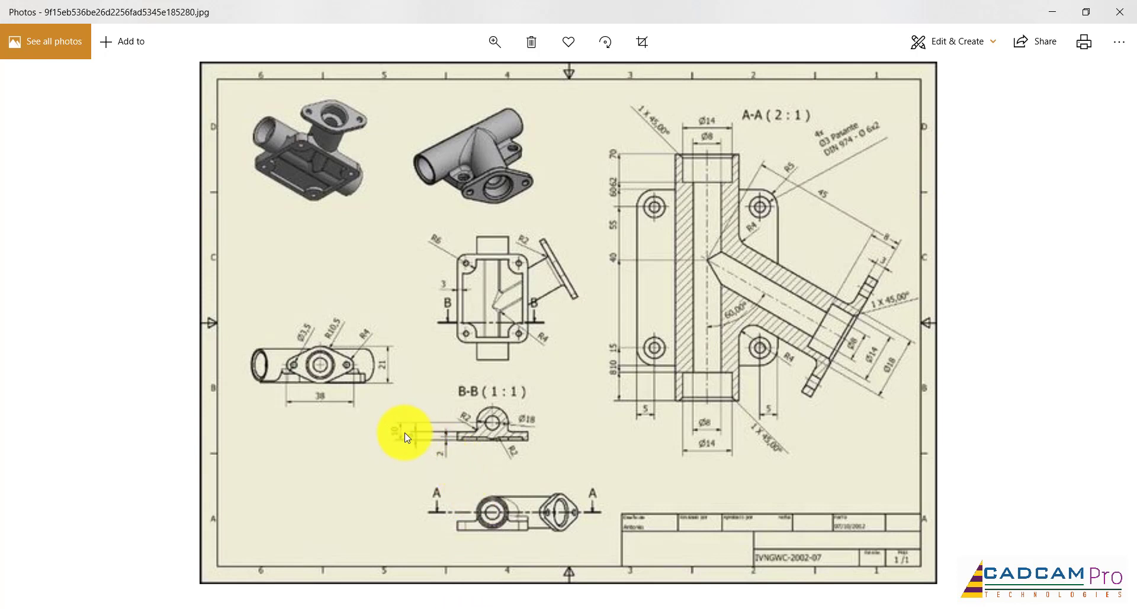
pyautogui.click(428, 607)
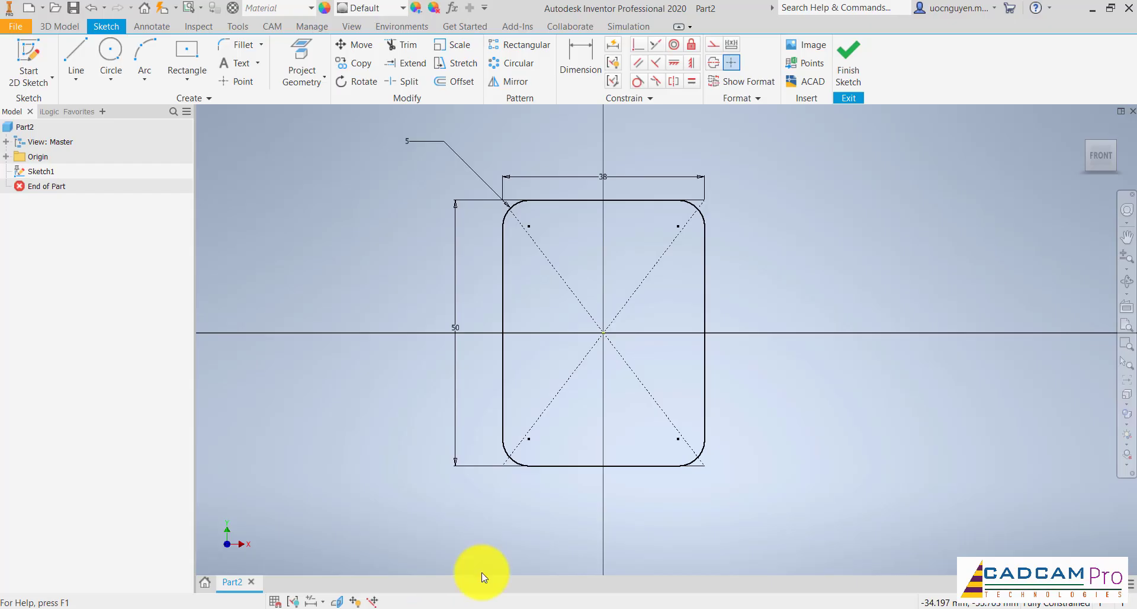
pyautogui.moveTo(548, 236)
pyautogui.keyDown('shift'); pyautogui.mouseDown(button='middle')
pyautogui.moveTo(540, 274)
pyautogui.moveTo(598, 255)
pyautogui.mouseUp(button='middle'); pyautogui.keyUp('shift')
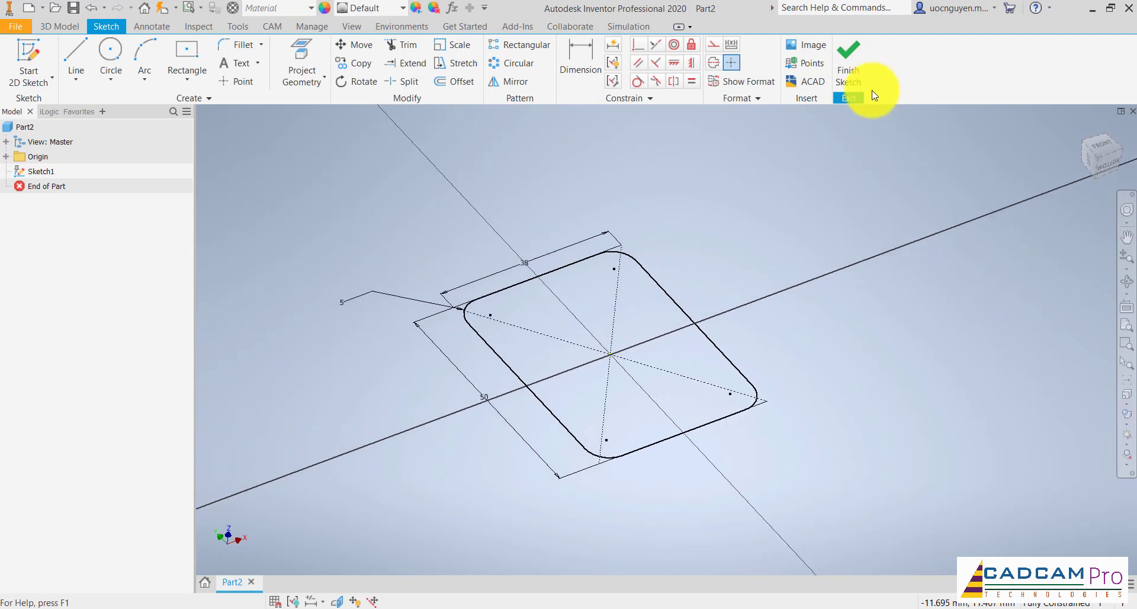
pyautogui.click(853, 70)
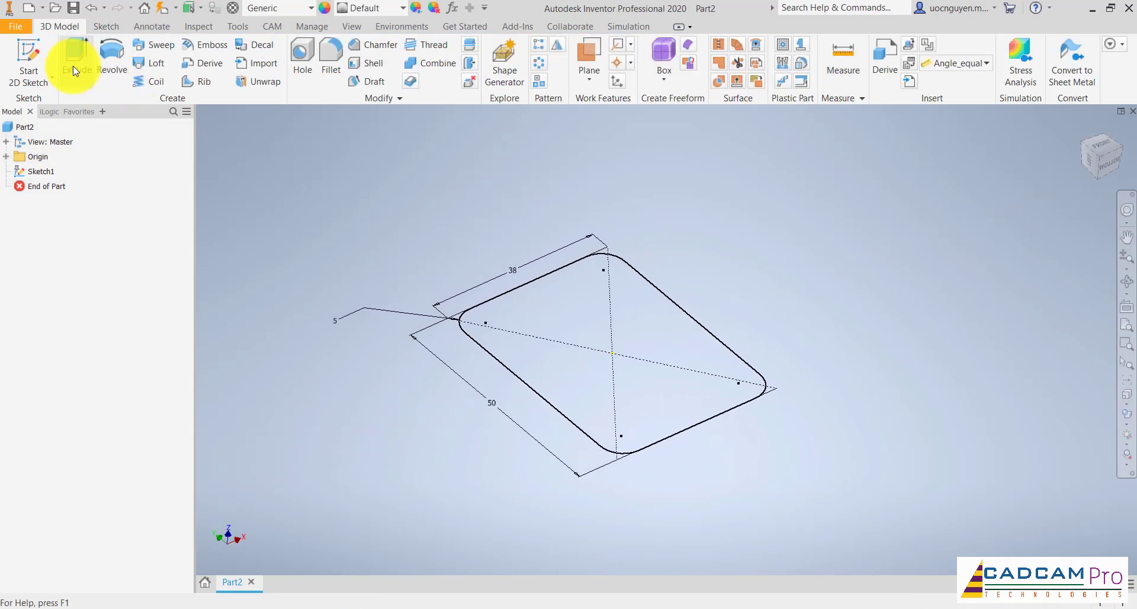
pyautogui.click(76, 71)
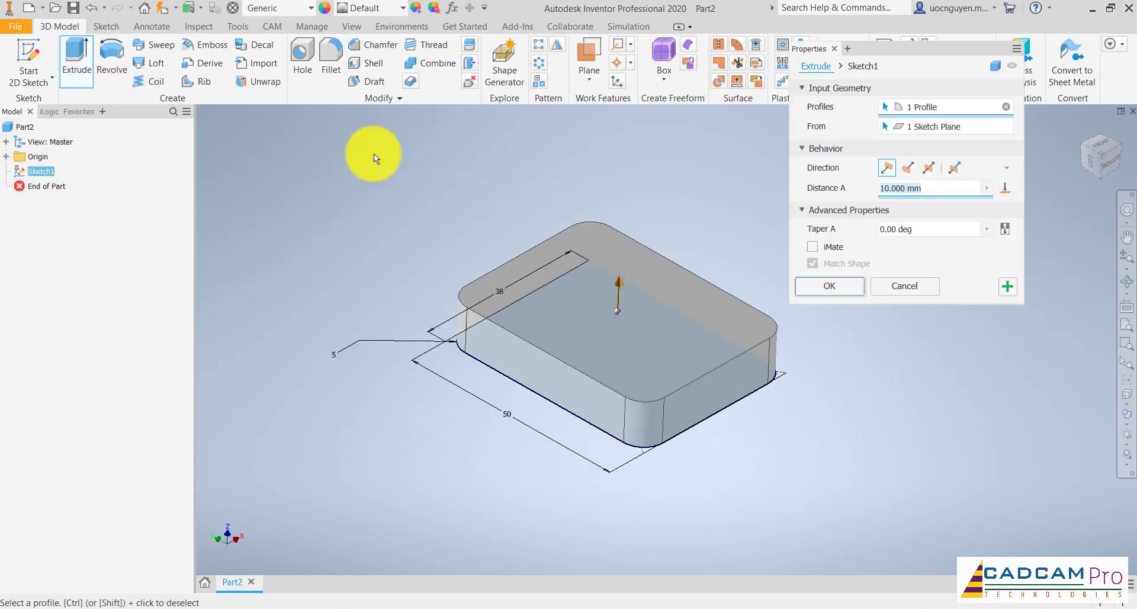
pyautogui.write('5')
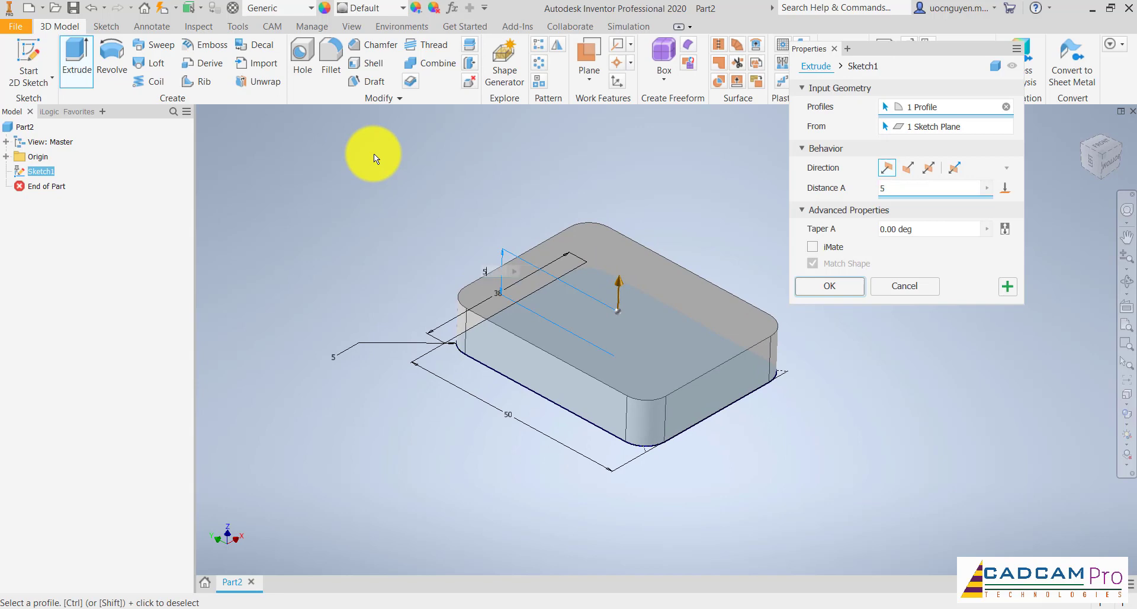
pyautogui.click(822, 285)
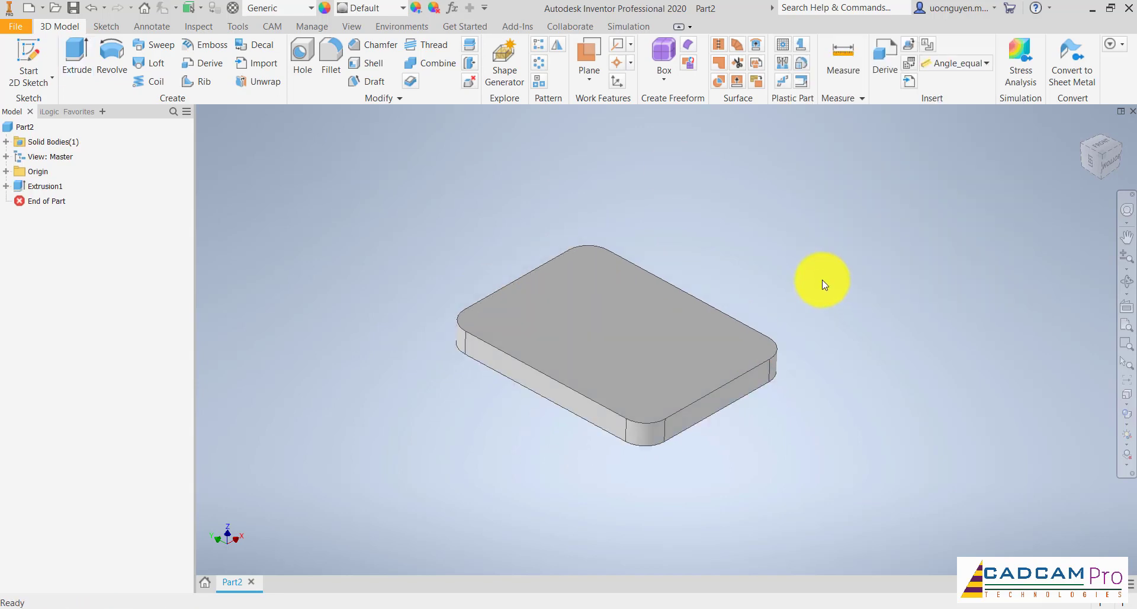
# Step: Assign the Stainless Steel material from the Inventor Material Library to the part
pyautogui.press('pageup')
pyautogui.press('F6')
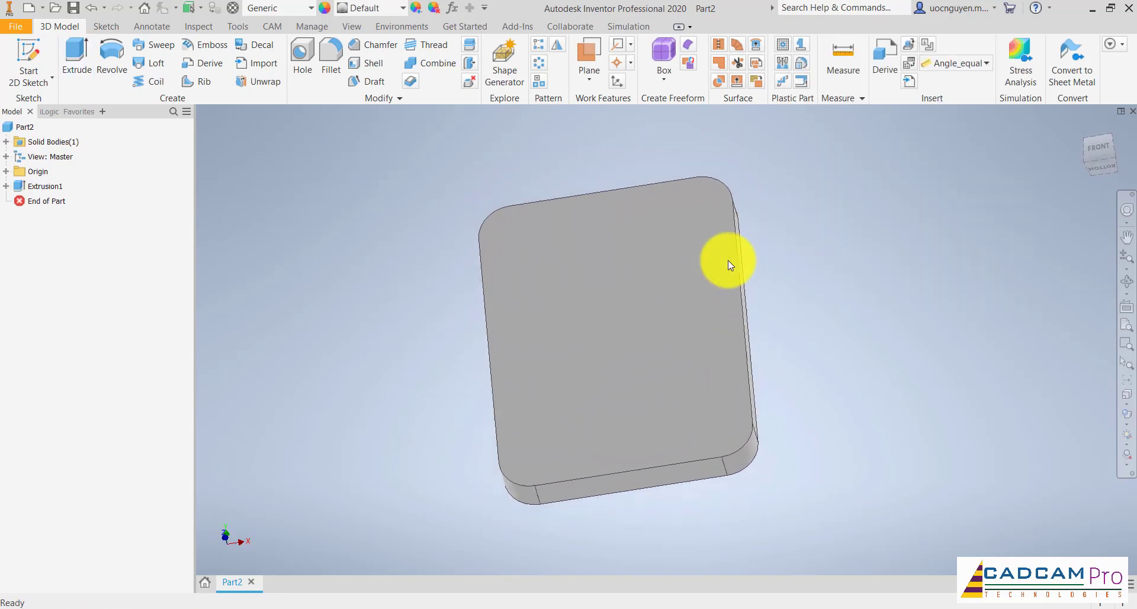
pyautogui.click(264, 9)
pyautogui.scroll(-2, 314, 415)
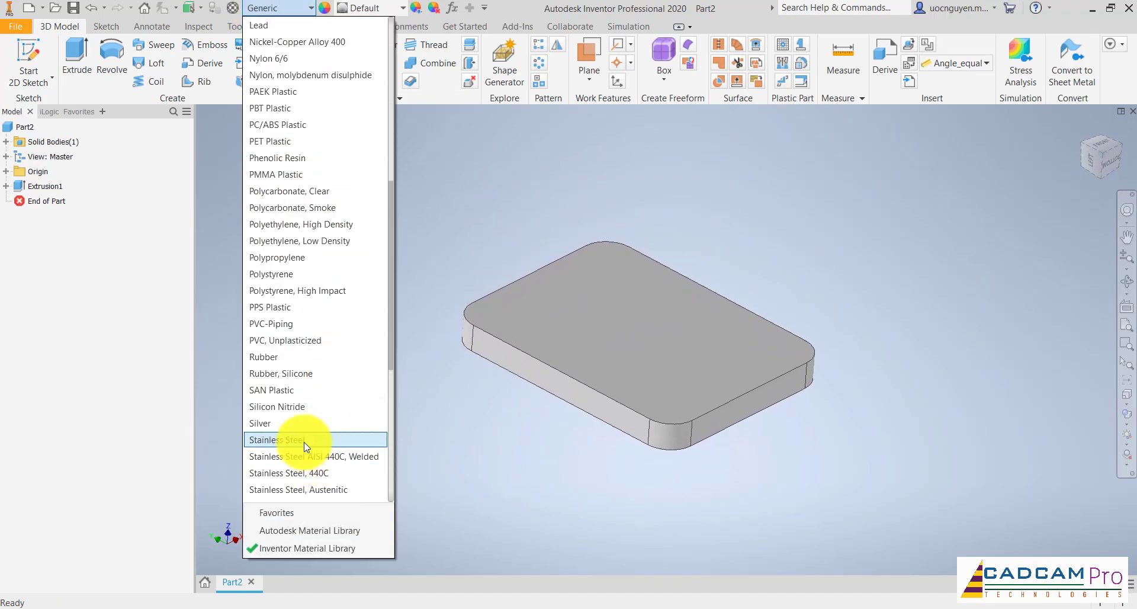
pyautogui.click(305, 439)
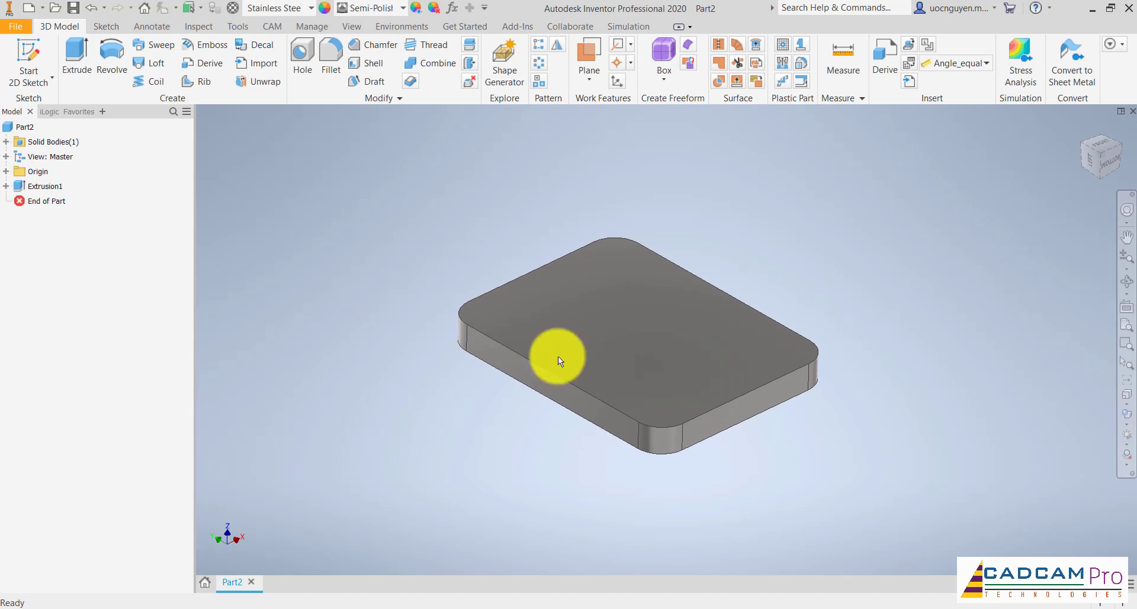
# Step: Start a sketch on the plate's underside and check the recess outline on the reference drawing in Photos
pyautogui.keyDown('shift'); pyautogui.moveTo(558, 357); pyautogui.dragTo(738, 274, button='middle'); pyautogui.keyUp('shift')
pyautogui.click(734, 335)
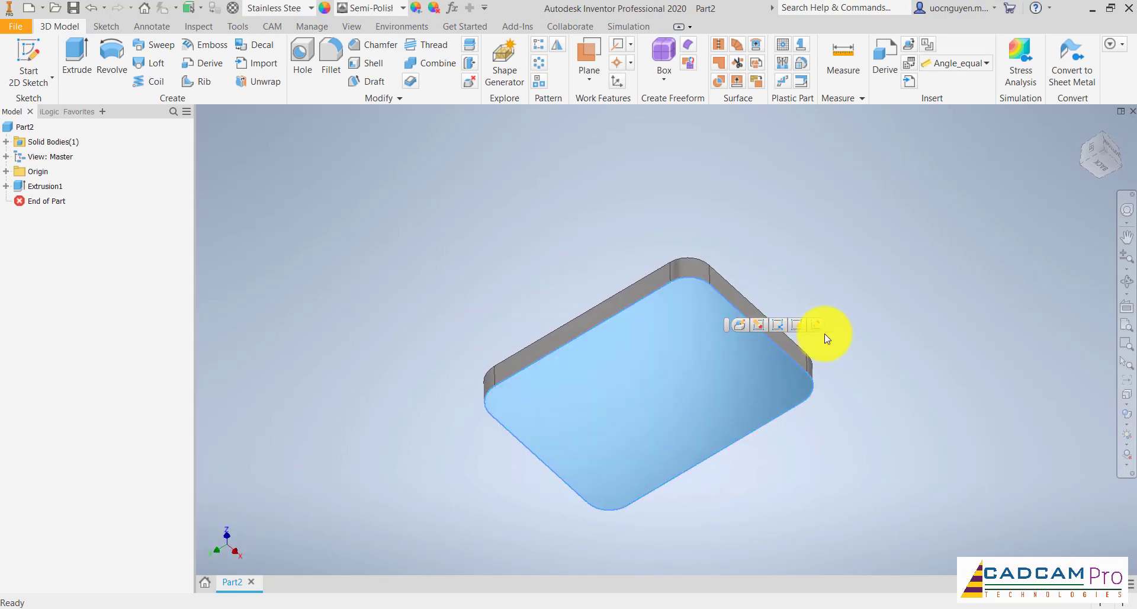
pyautogui.click(817, 327)
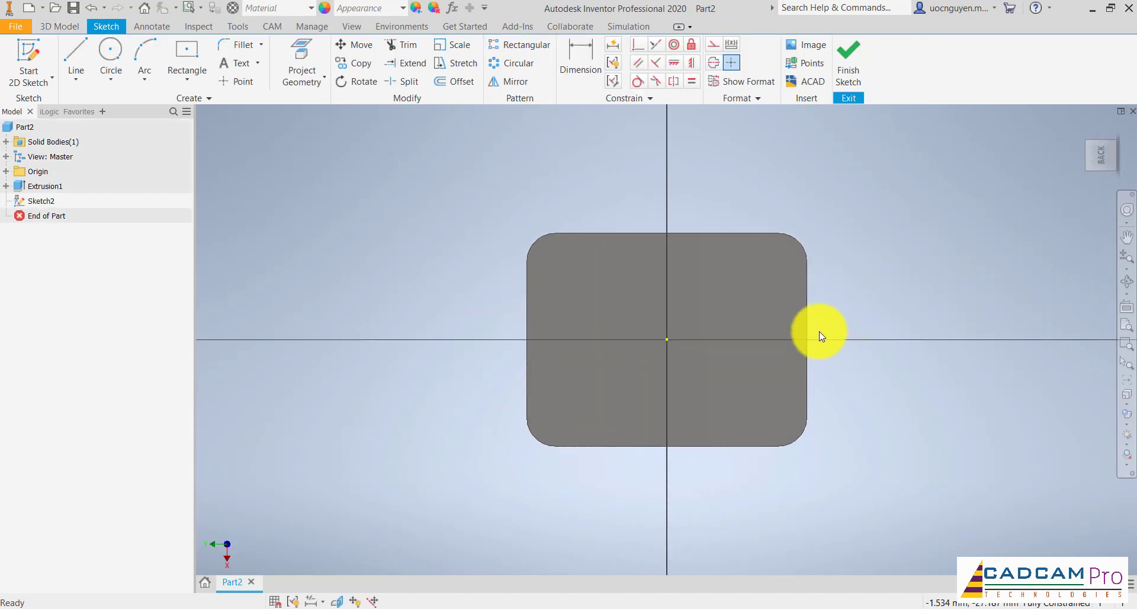
pyautogui.click(1130, 137)
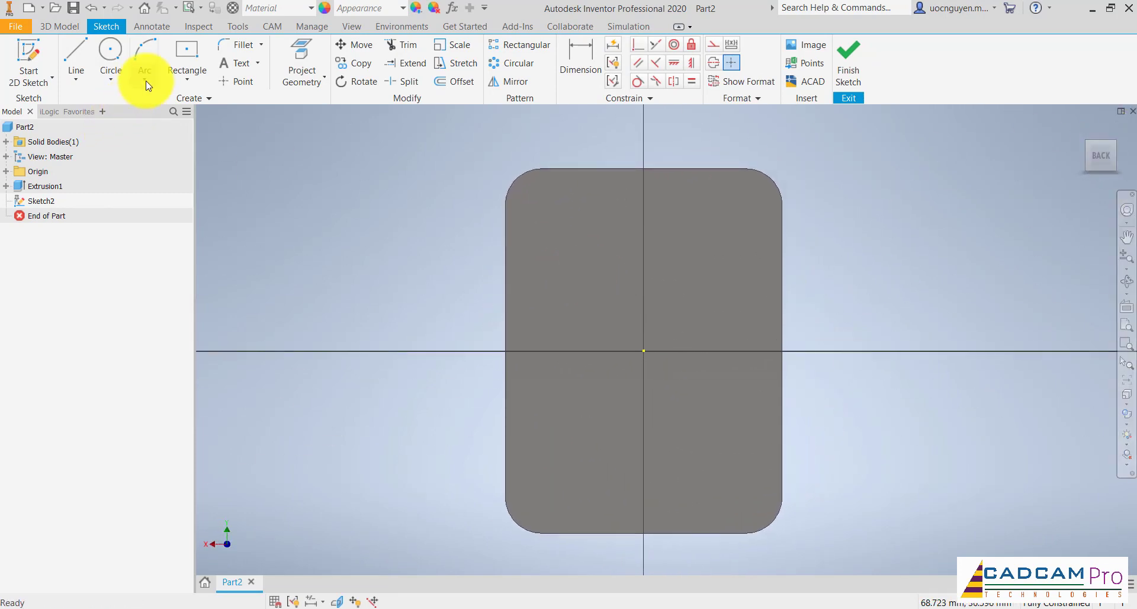
pyautogui.click(464, 604)
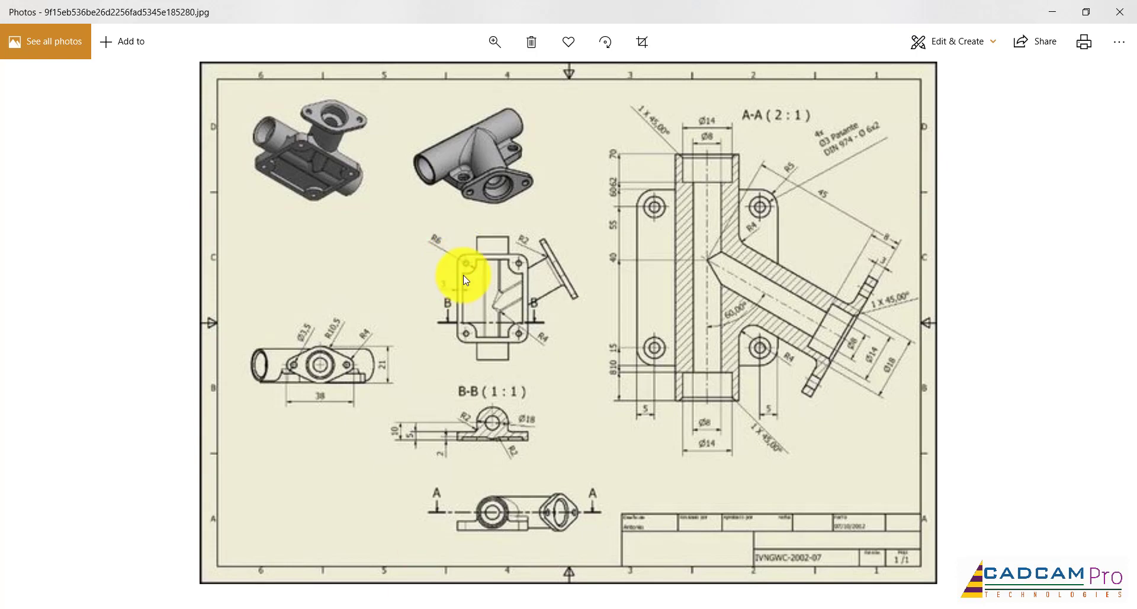
pyautogui.click(414, 605)
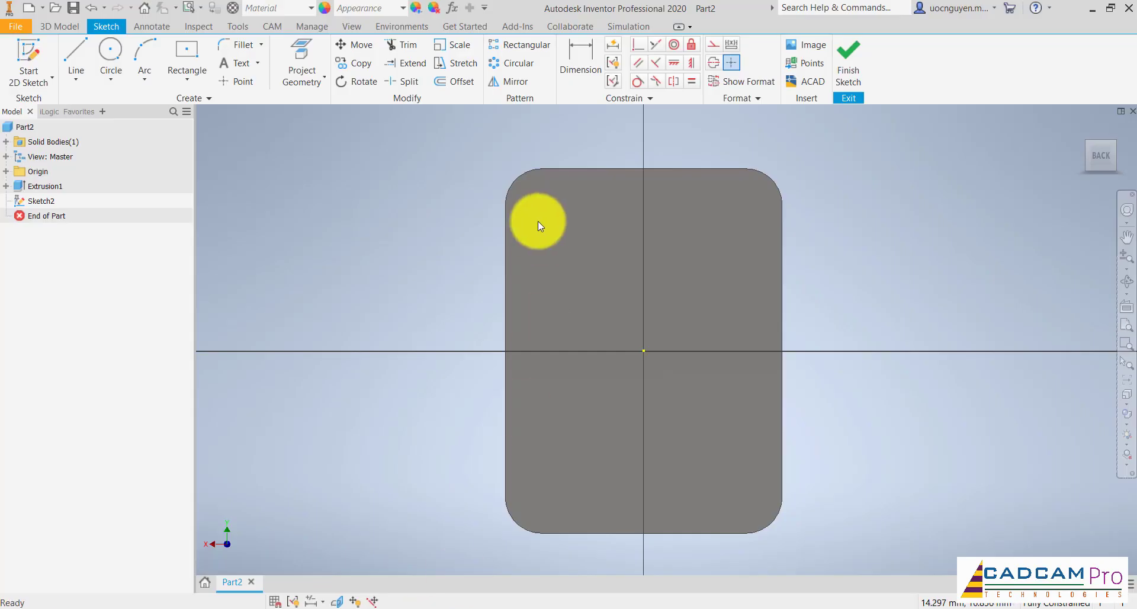
# Step: Project the underside face's outline into the sketch and offset it 3 mm inward
pyautogui.click(302, 63)
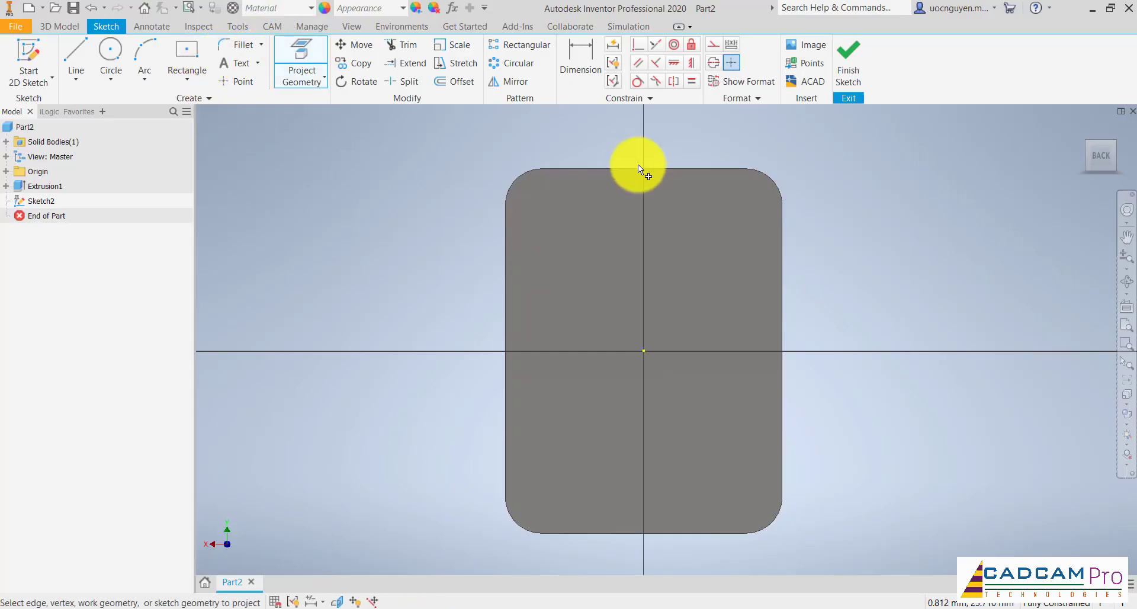
pyautogui.click(623, 192)
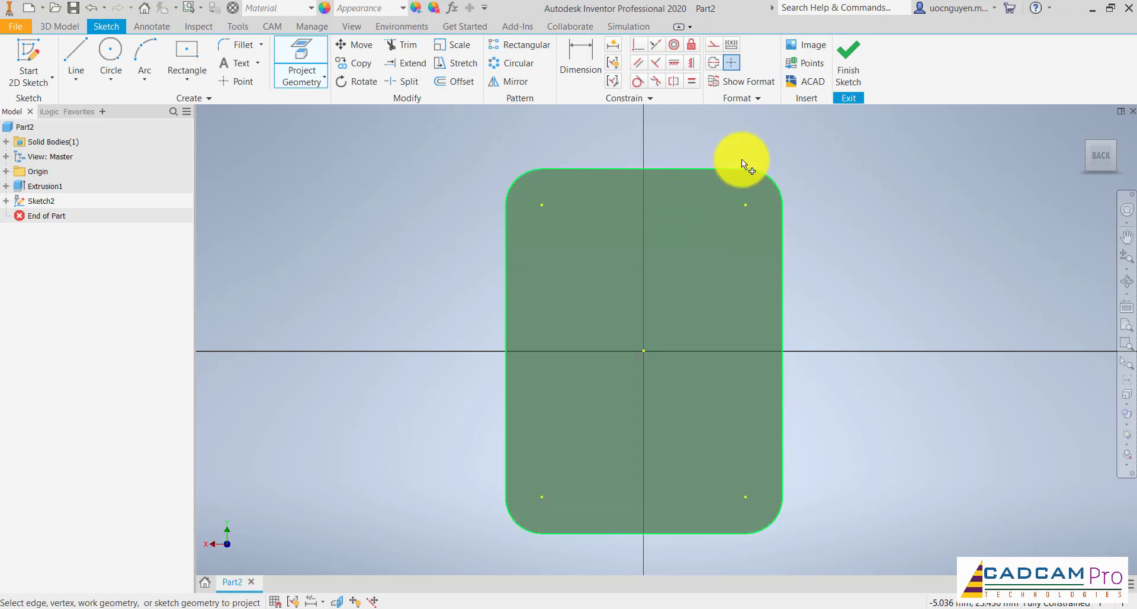
pyautogui.click(454, 81)
pyautogui.click(595, 179)
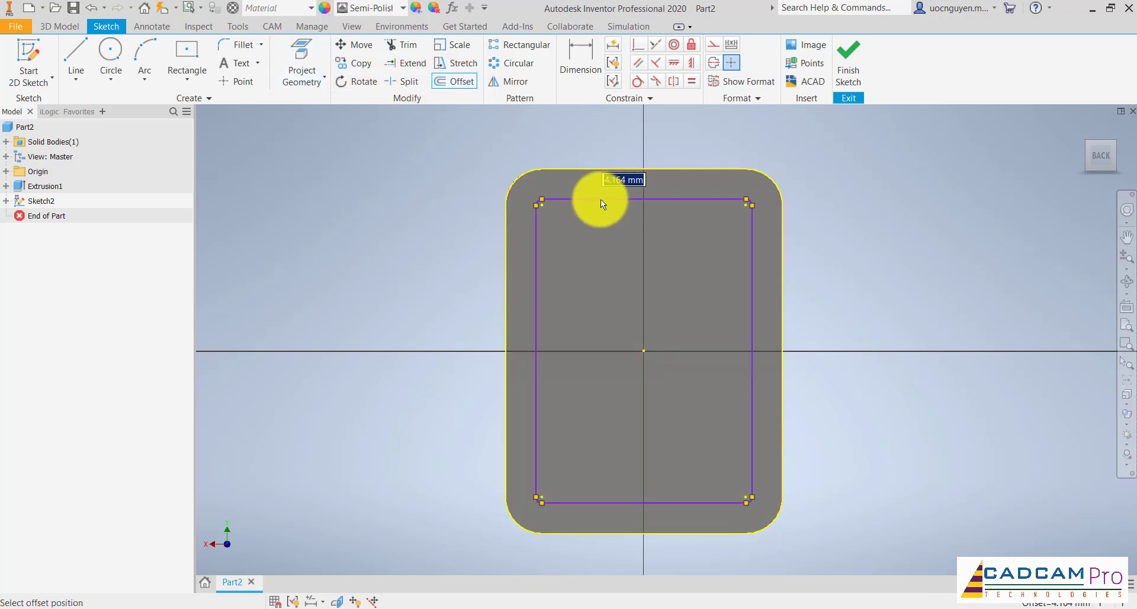
pyautogui.write('3')
pyautogui.press('Return')
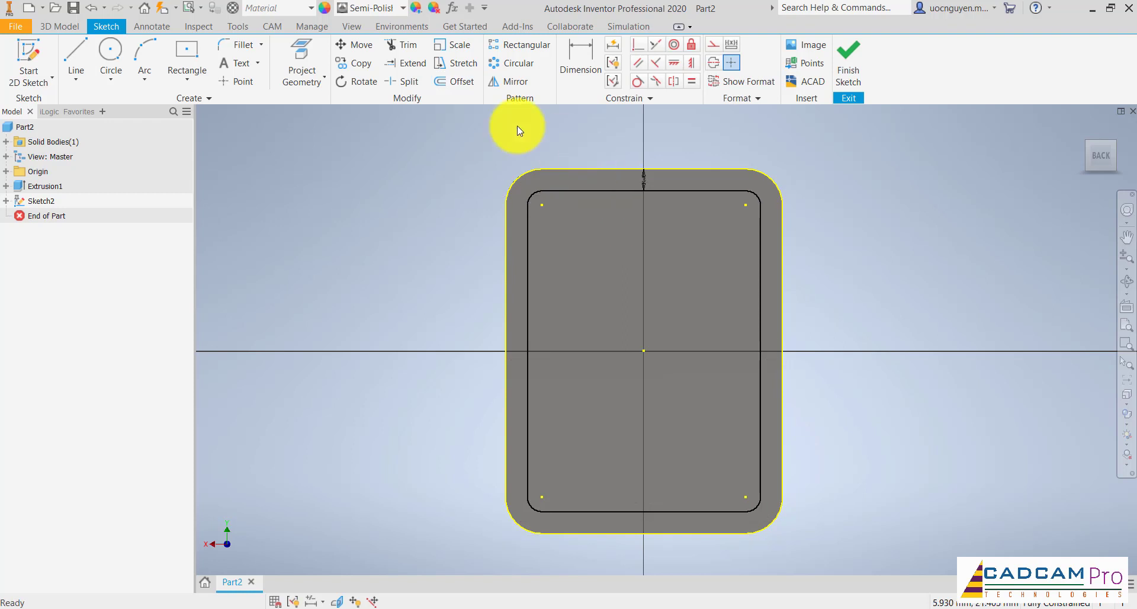
# Step: Draw an arc across the upper-left corner of the inner outline and dimension its radius to 6 mm
pyautogui.click(144, 56)
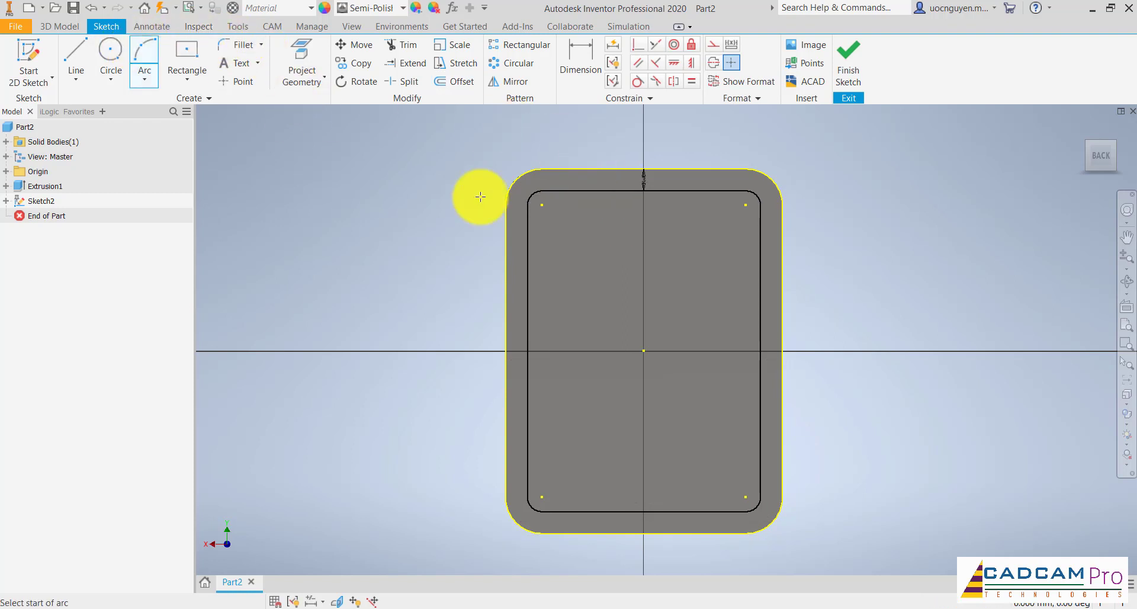
pyautogui.click(584, 191)
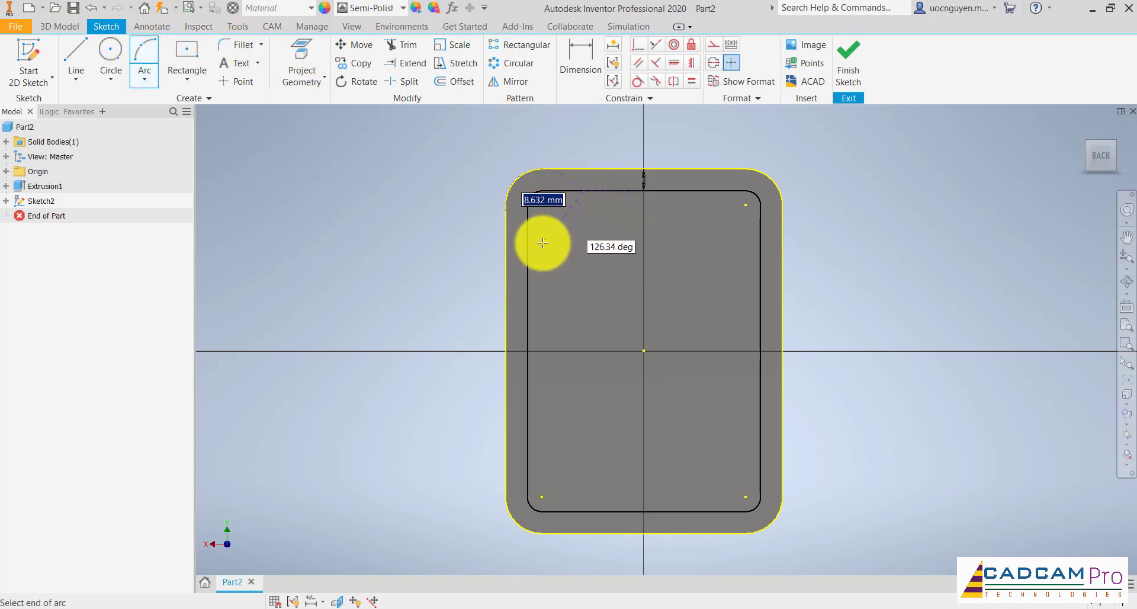
pyautogui.click(528, 241)
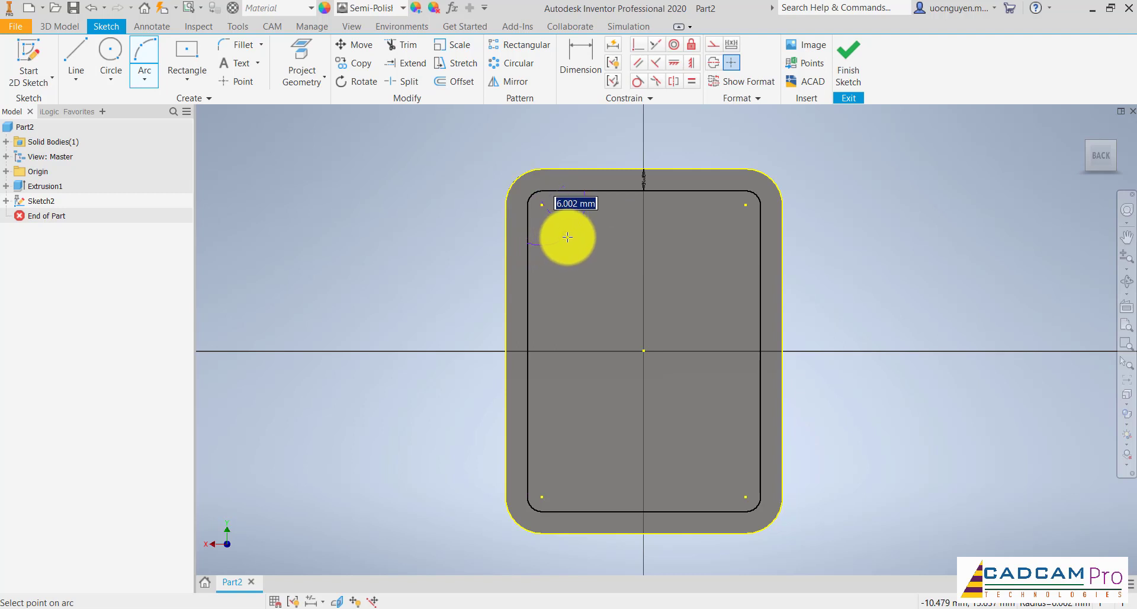
pyautogui.click(604, 255)
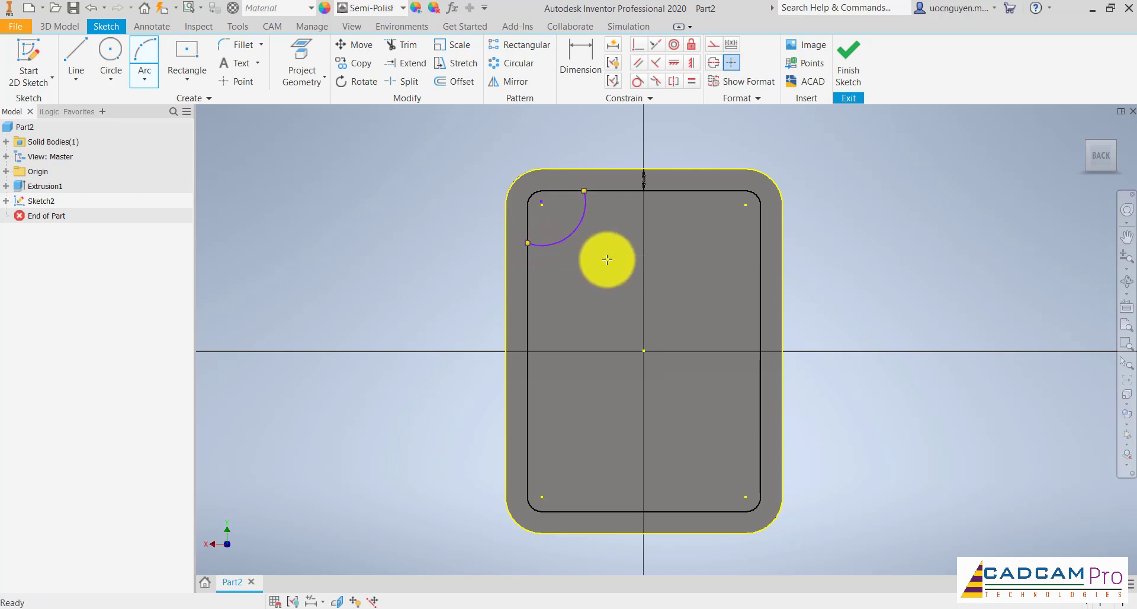
pyautogui.press('d')
pyautogui.click(578, 233)
pyautogui.click(590, 244)
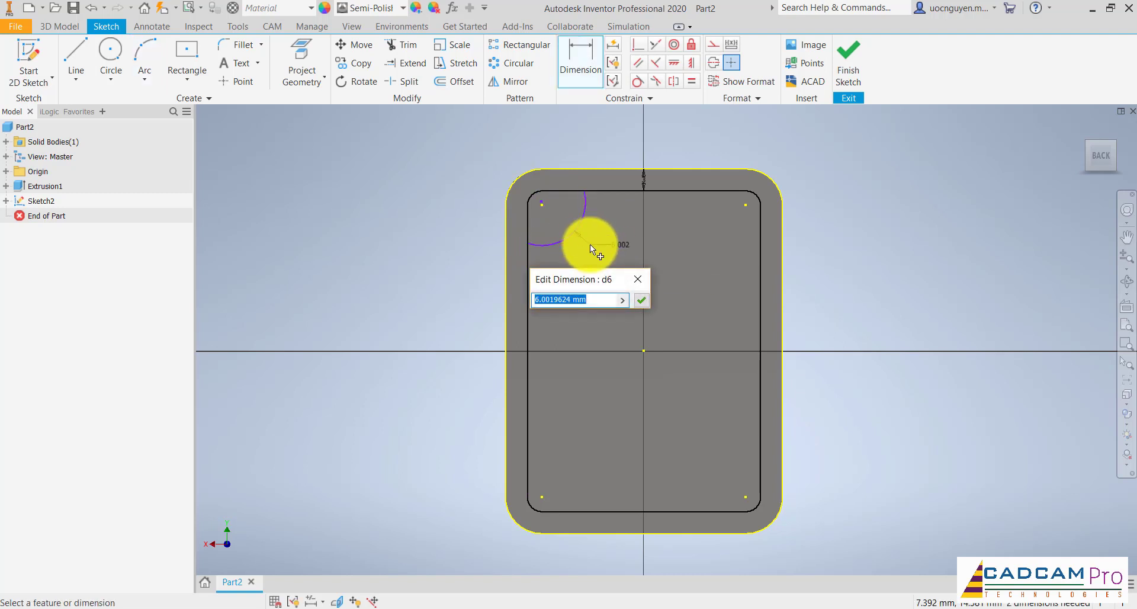
pyautogui.write('6')
pyautogui.press('Return')
pyautogui.press('Escape')
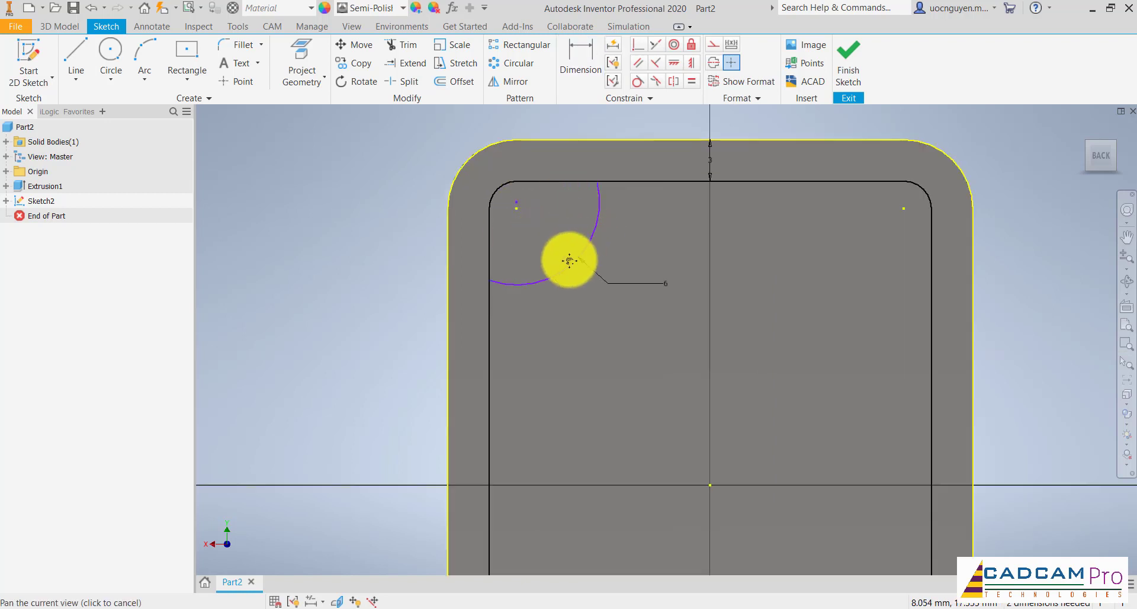
# Step: Align the arc's center horizontally with the inner outline's top edge
pyautogui.scroll(-3, 616, 172)
pyautogui.click(674, 62)
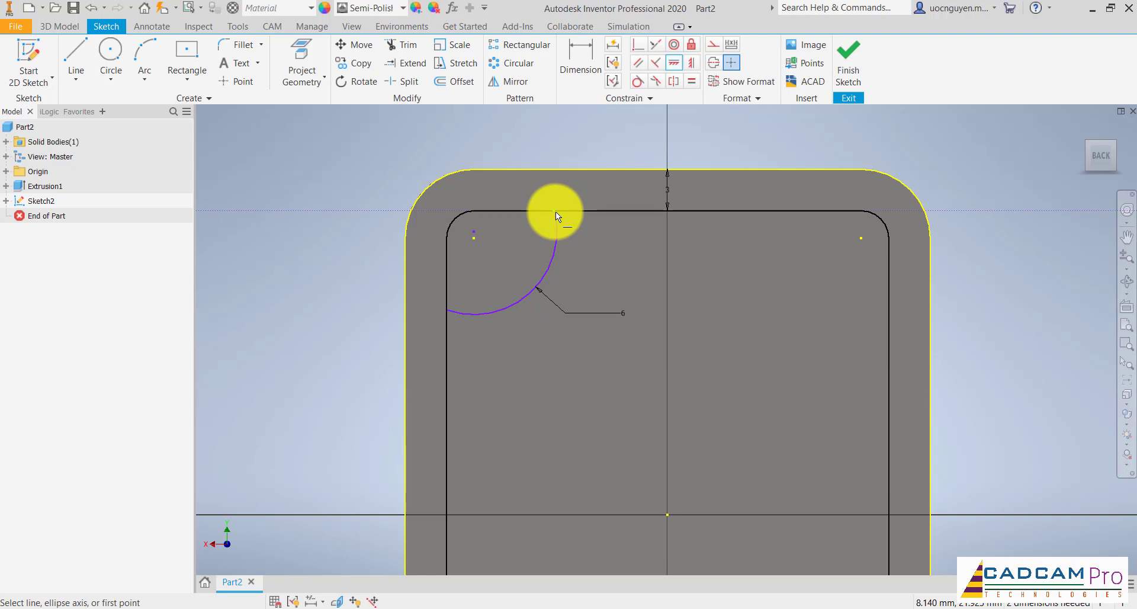
pyautogui.moveTo(555, 211)
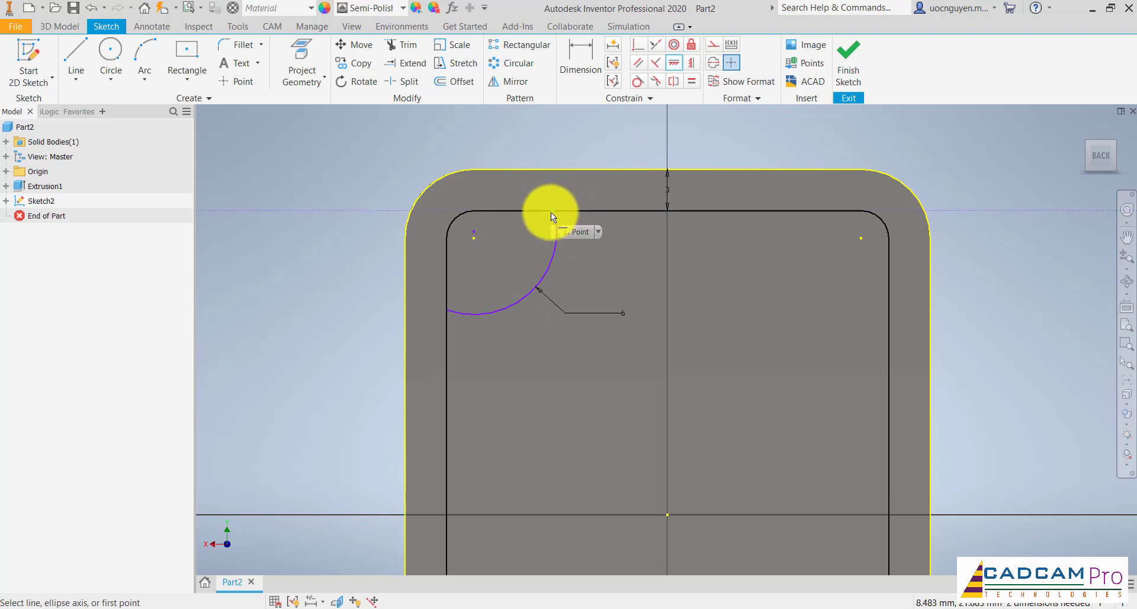
pyautogui.click(550, 212)
pyautogui.click(473, 231)
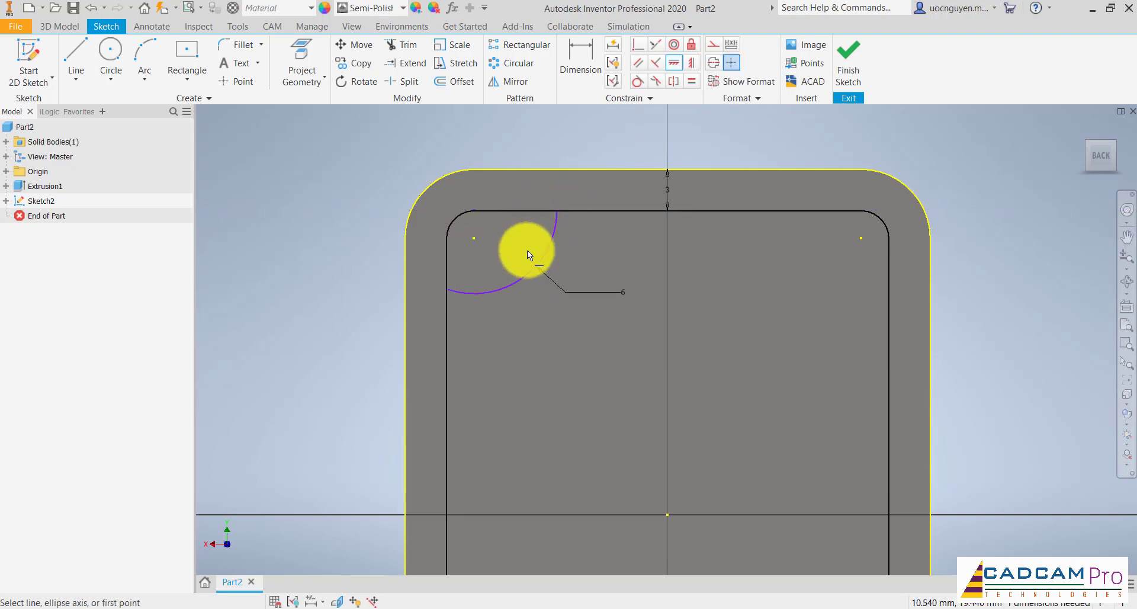
# Step: Try to align the arc's center vertically with the arc's lower endpoint, or with the upper end of the inner outline's left edge
pyautogui.click(692, 62)
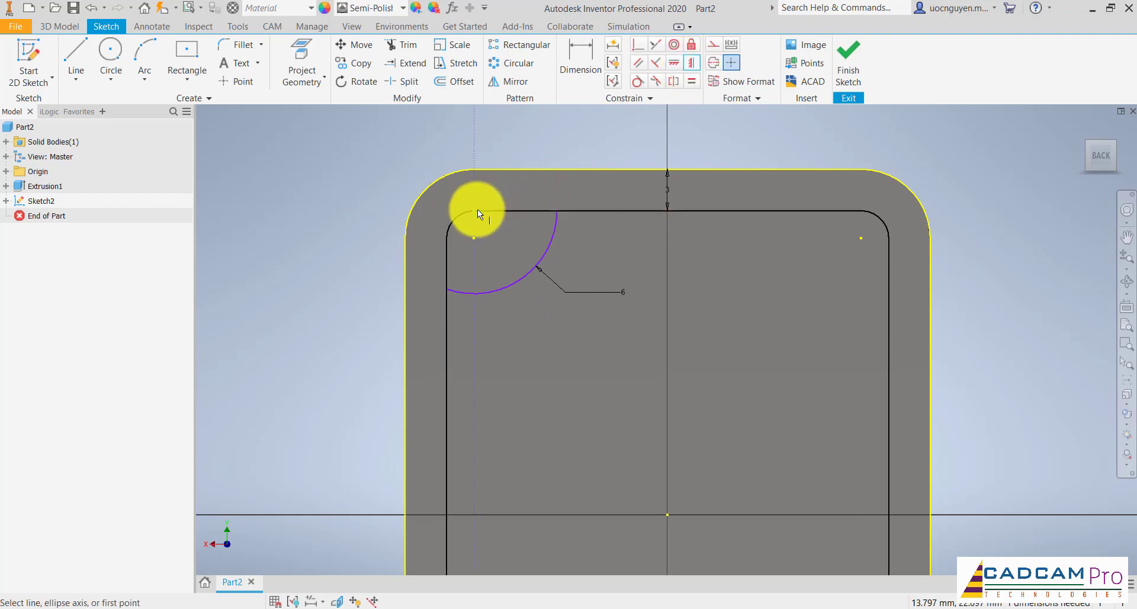
pyautogui.click(477, 208)
pyautogui.click(445, 289)
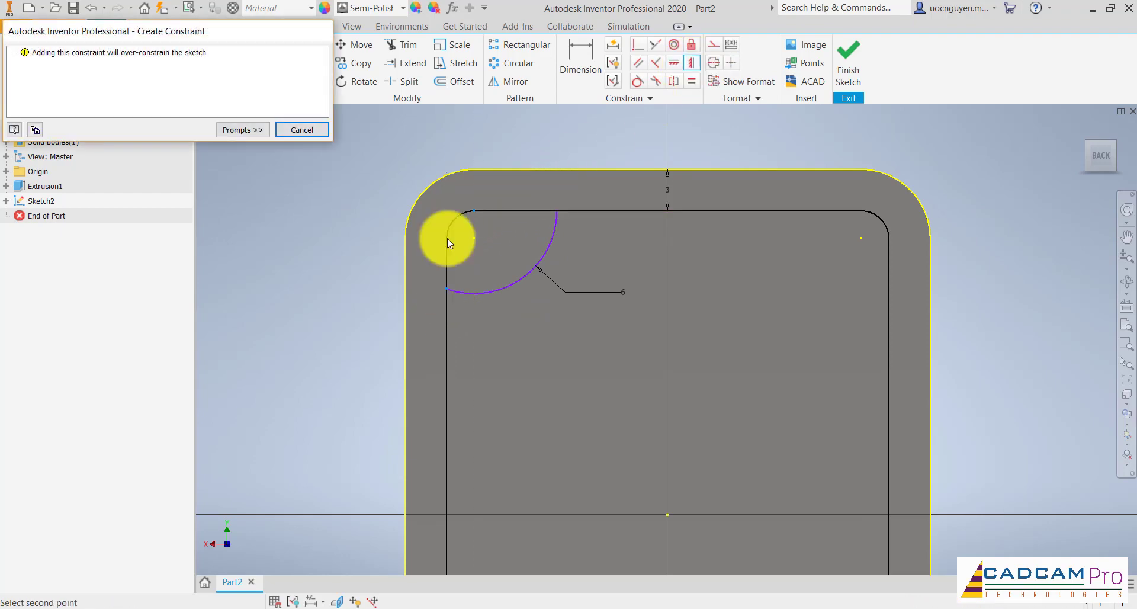
pyautogui.click(312, 132)
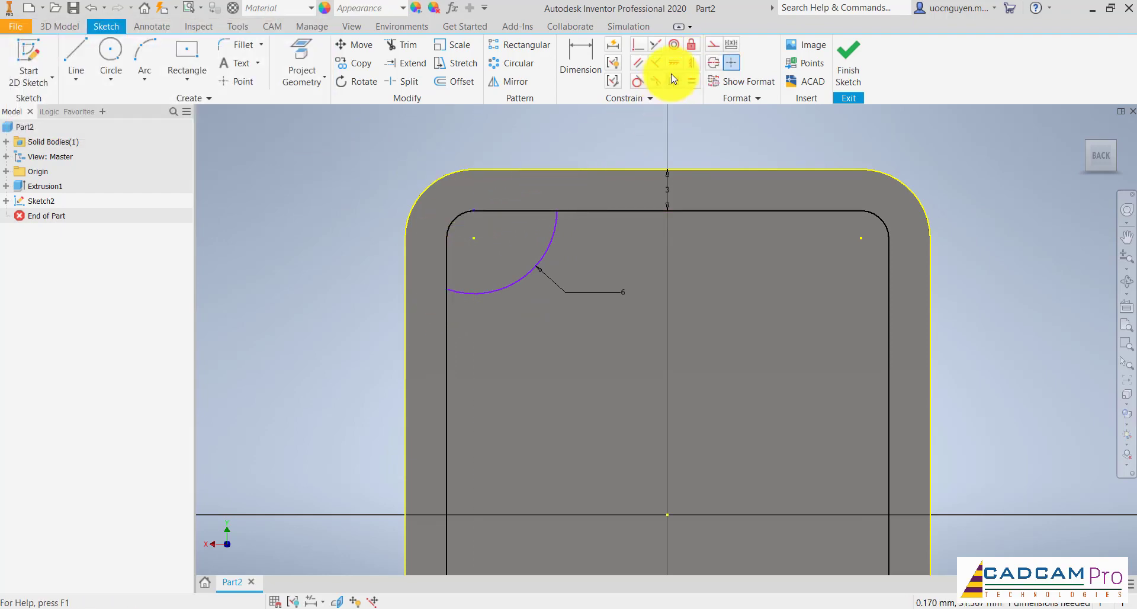
pyautogui.click(691, 62)
pyautogui.click(475, 210)
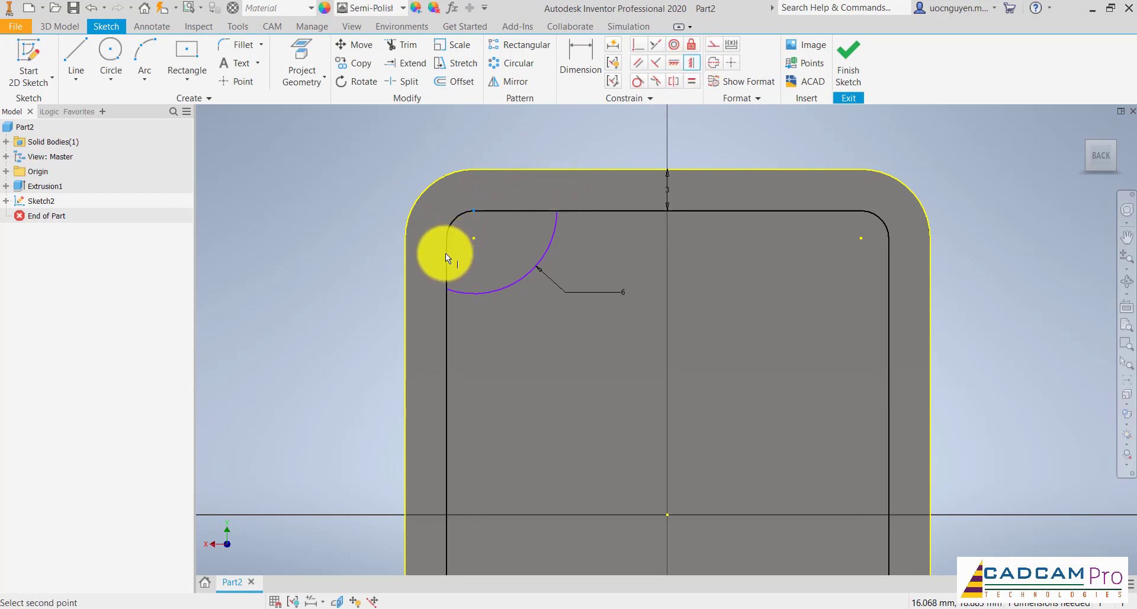
pyautogui.click(445, 240)
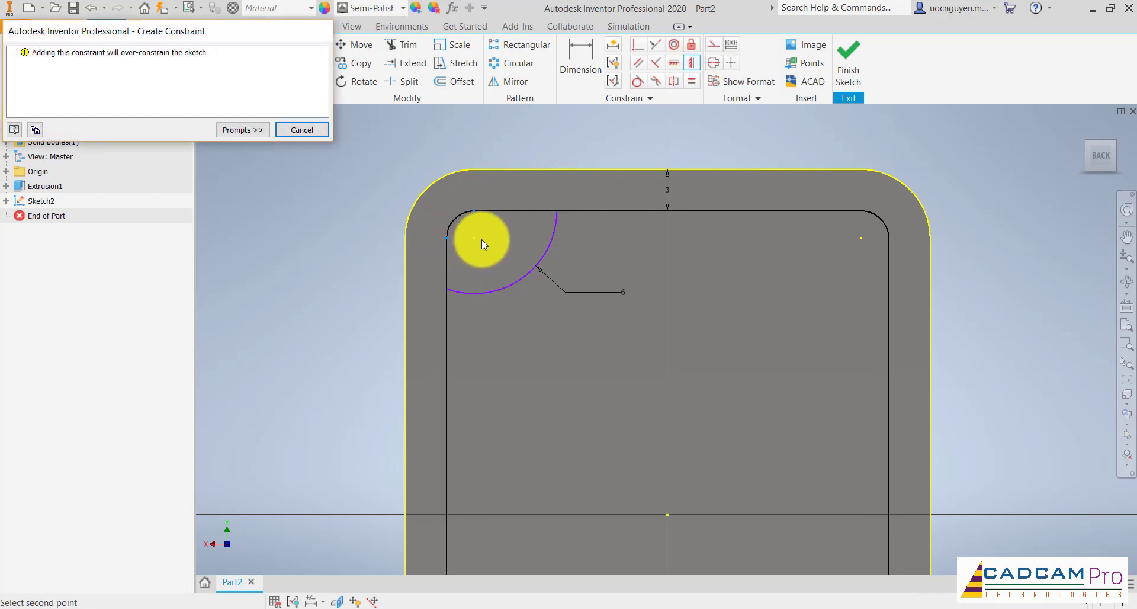
pyautogui.press('Escape')
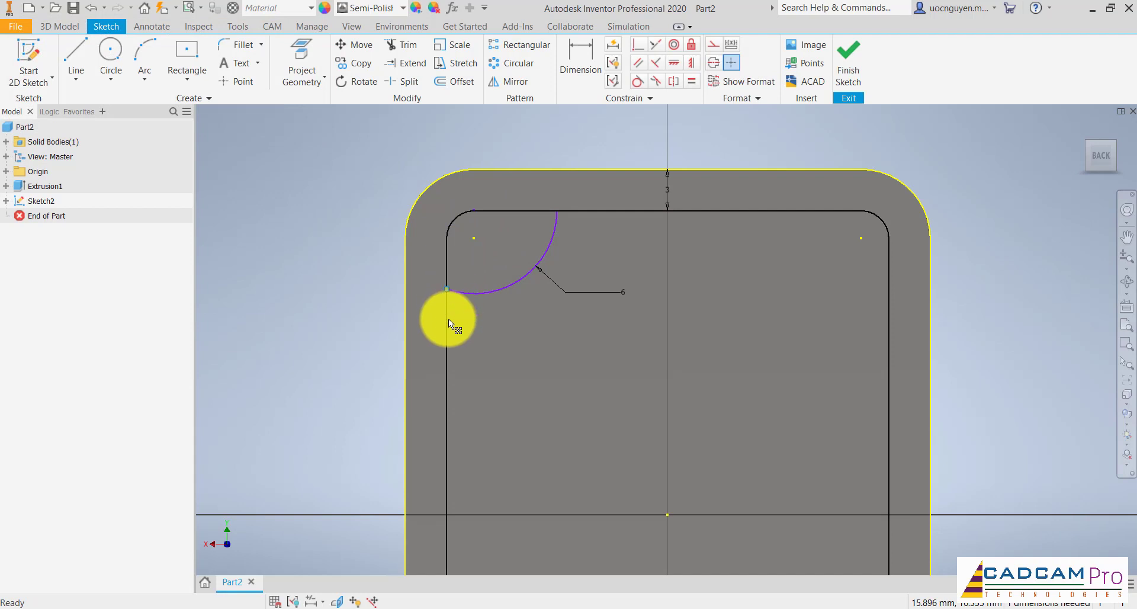
# Step: Shift the arc outward and constrain its center vertically with the upper end of the inner outline's left edge
pyautogui.moveTo(448, 320); pyautogui.dragTo(494, 333)
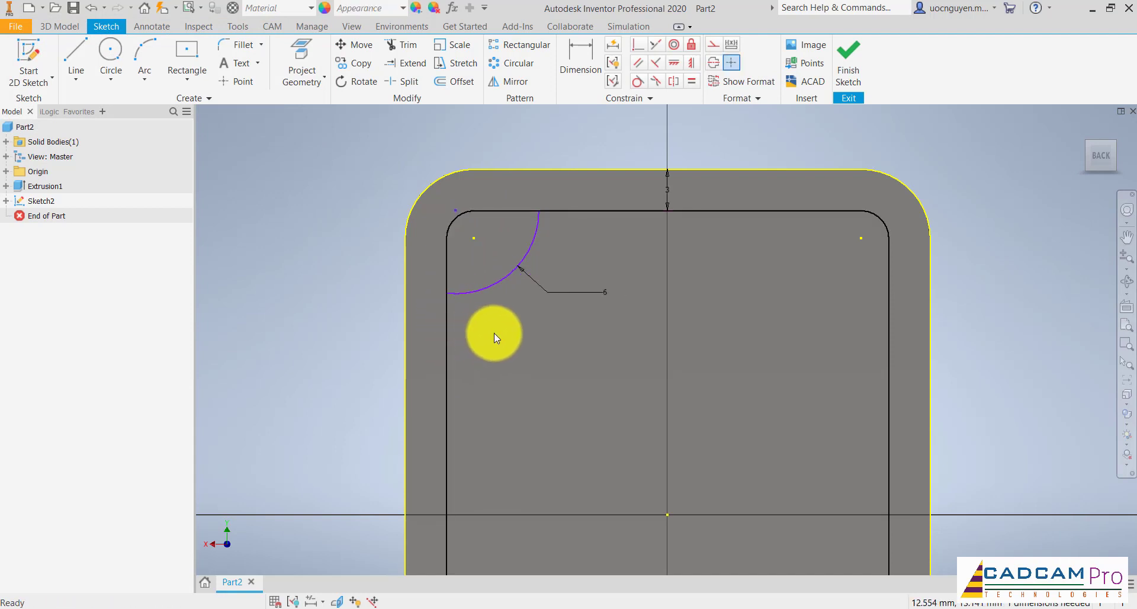
pyautogui.click(537, 226)
pyautogui.moveTo(458, 211)
pyautogui.mouseDown()
pyautogui.moveTo(418, 210)
pyautogui.moveTo(436, 210)
pyautogui.mouseUp()
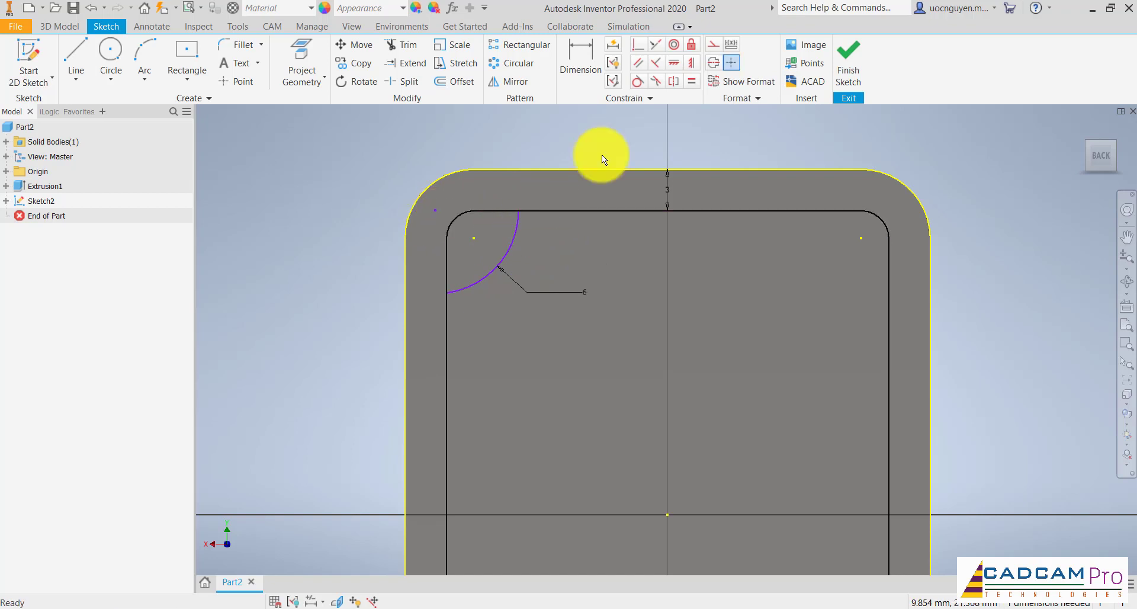
pyautogui.click(691, 64)
pyautogui.moveTo(432, 211); pyautogui.dragTo(444, 237)
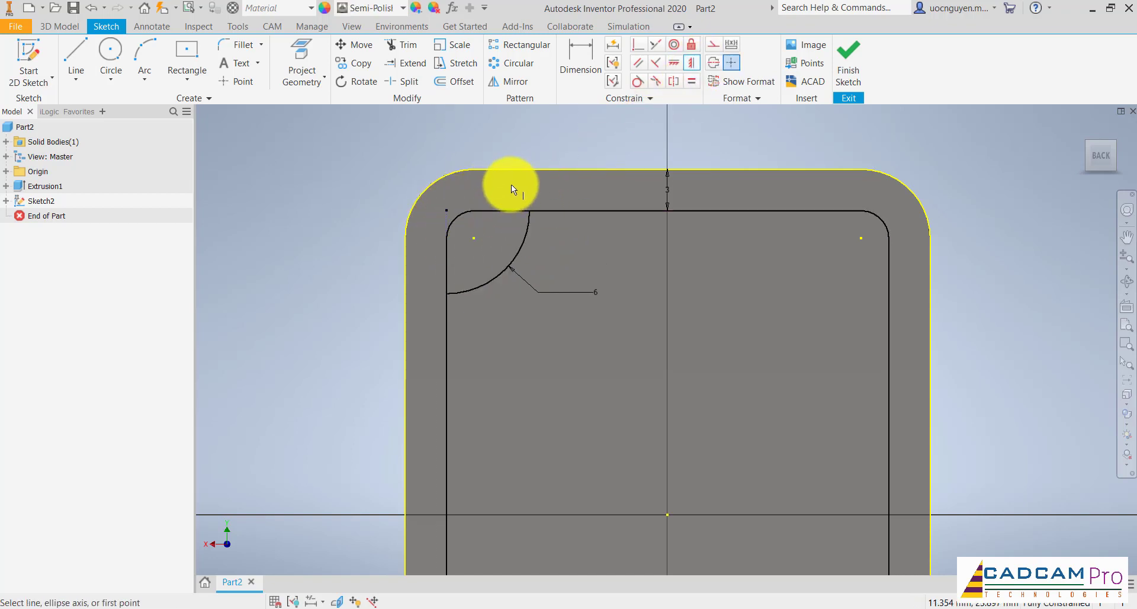
pyautogui.press('Escape')
# Step: Check the recess corners on the reference drawing in Photos and delete the 6 mm corner arc from the sketch
pyautogui.scroll(3, 556, 171)
pyautogui.scroll(-1, 533, 249)
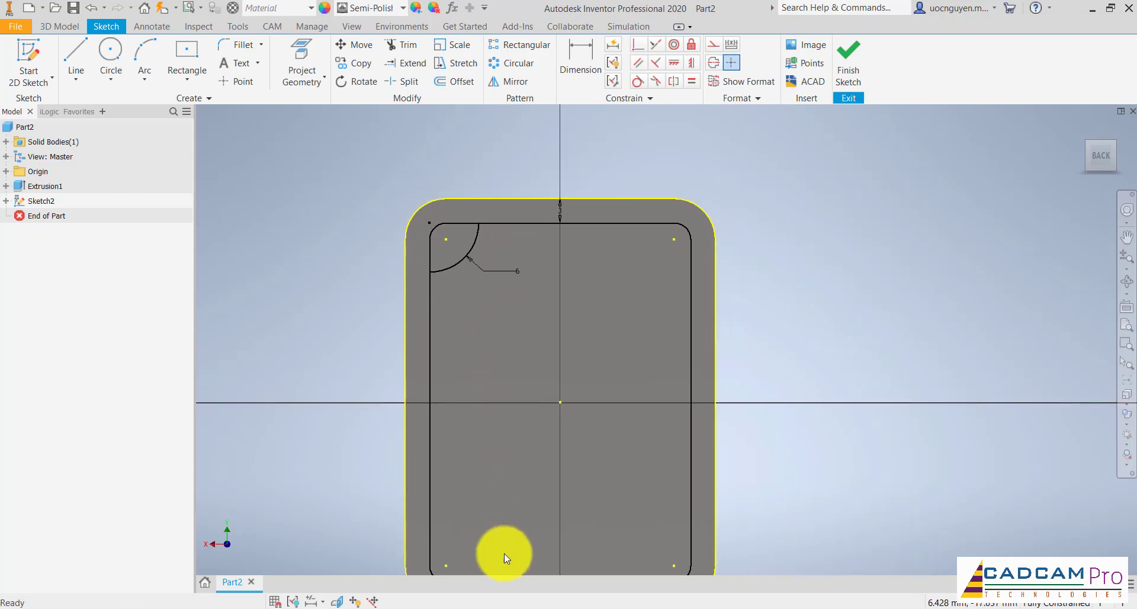
pyautogui.click(450, 607)
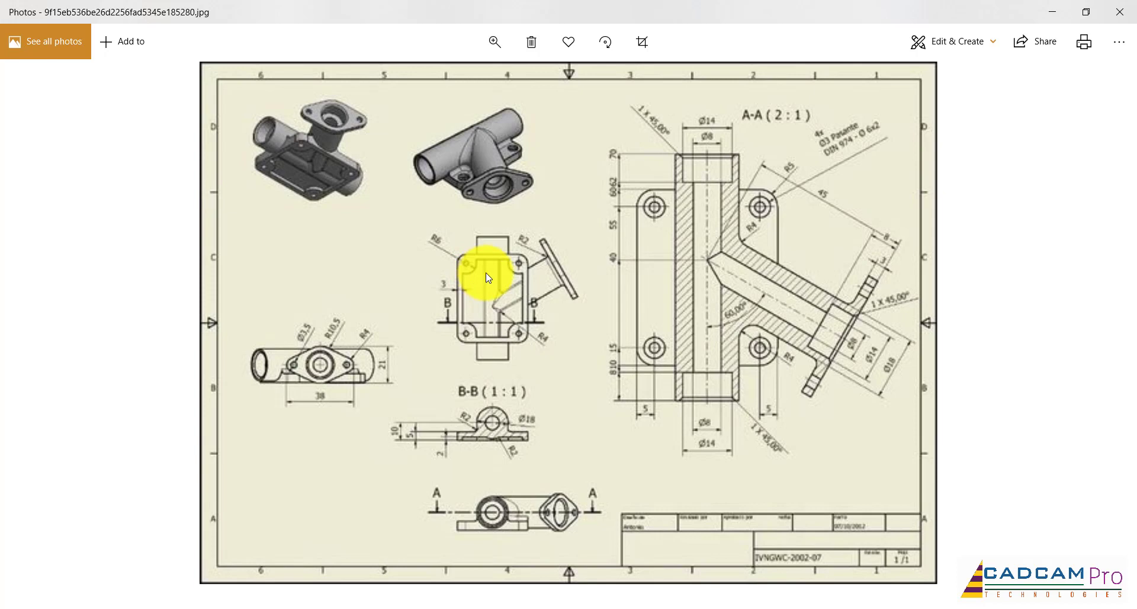
pyautogui.scroll(2, 500, 256)
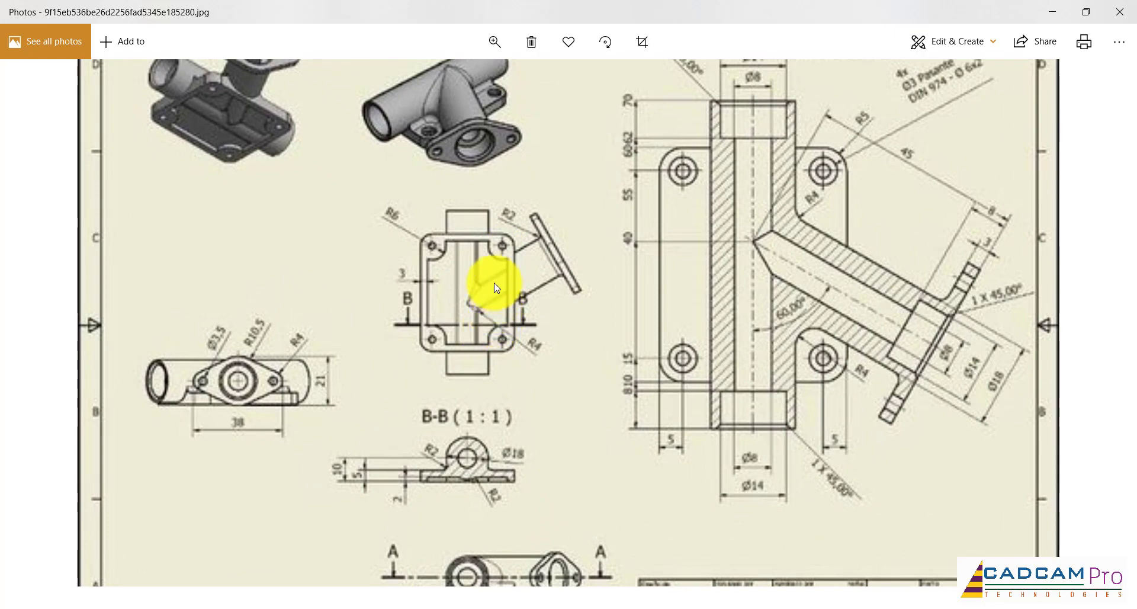
pyautogui.scroll(-1, 496, 288)
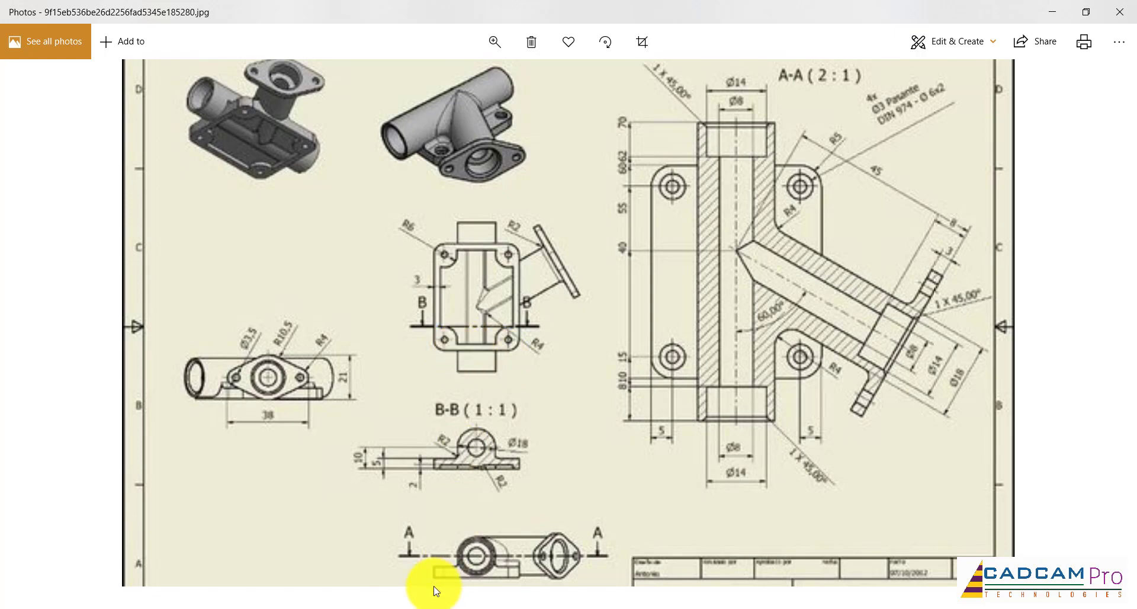
pyautogui.click(414, 604)
pyautogui.scroll(3, 472, 240)
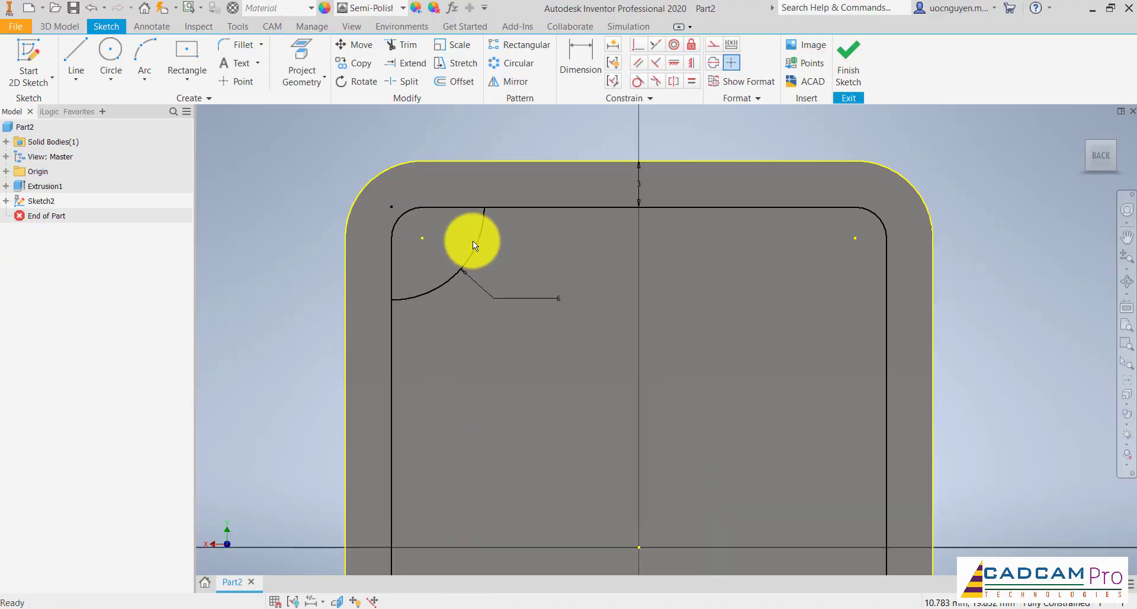
pyautogui.click(476, 236)
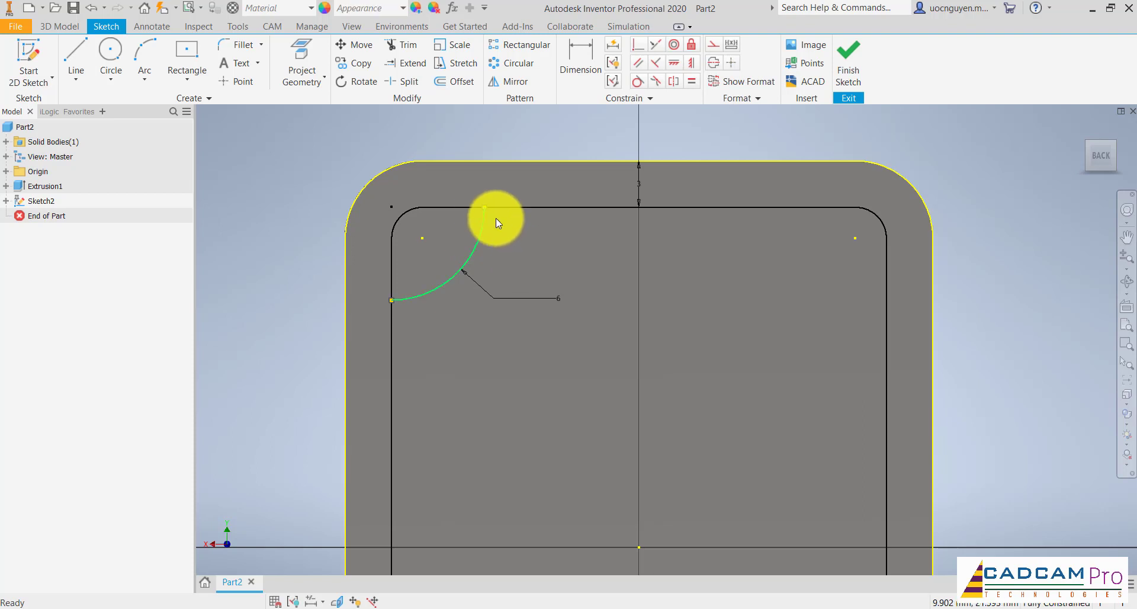
pyautogui.press('Delete')
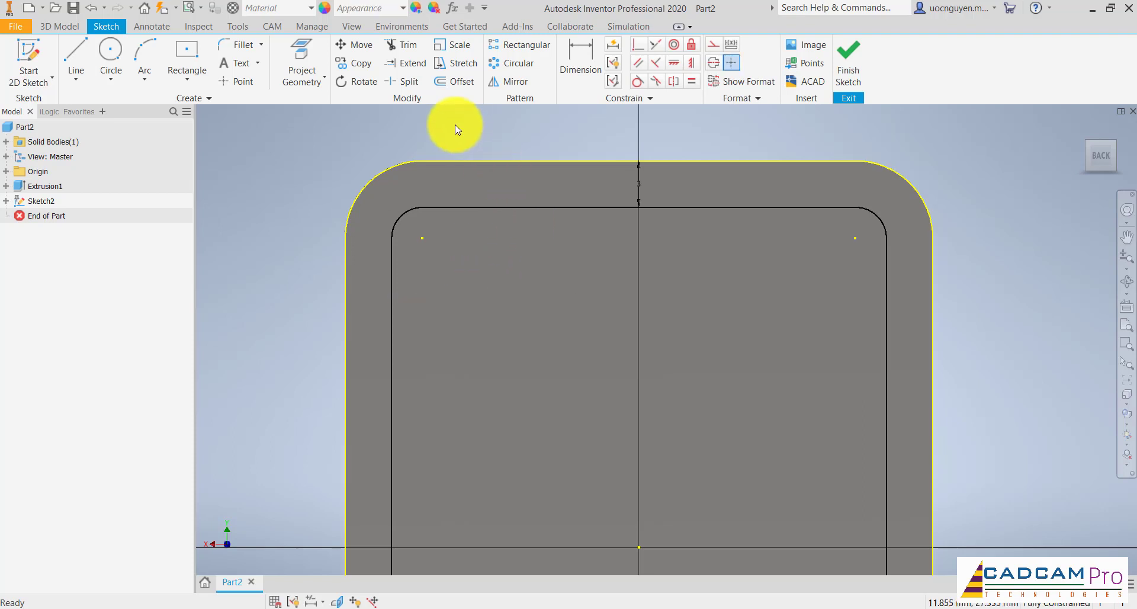
# Step: Sketch a three-point arc across the inner outline's upper-left corner, starting on its left edge and bulging toward the plate's center
pyautogui.click(145, 52)
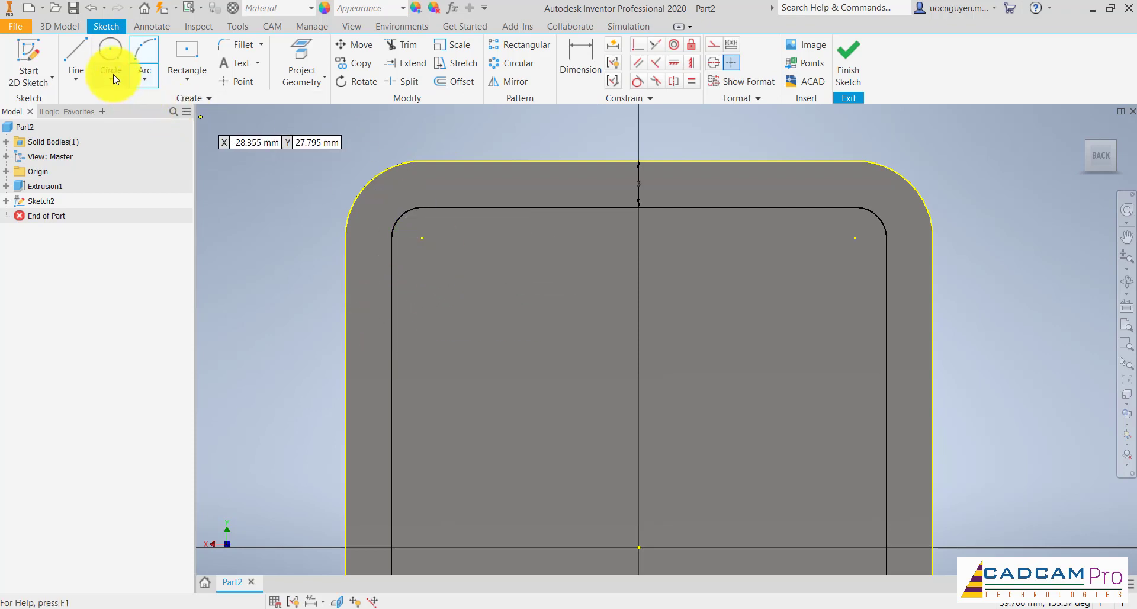
pyautogui.click(394, 322)
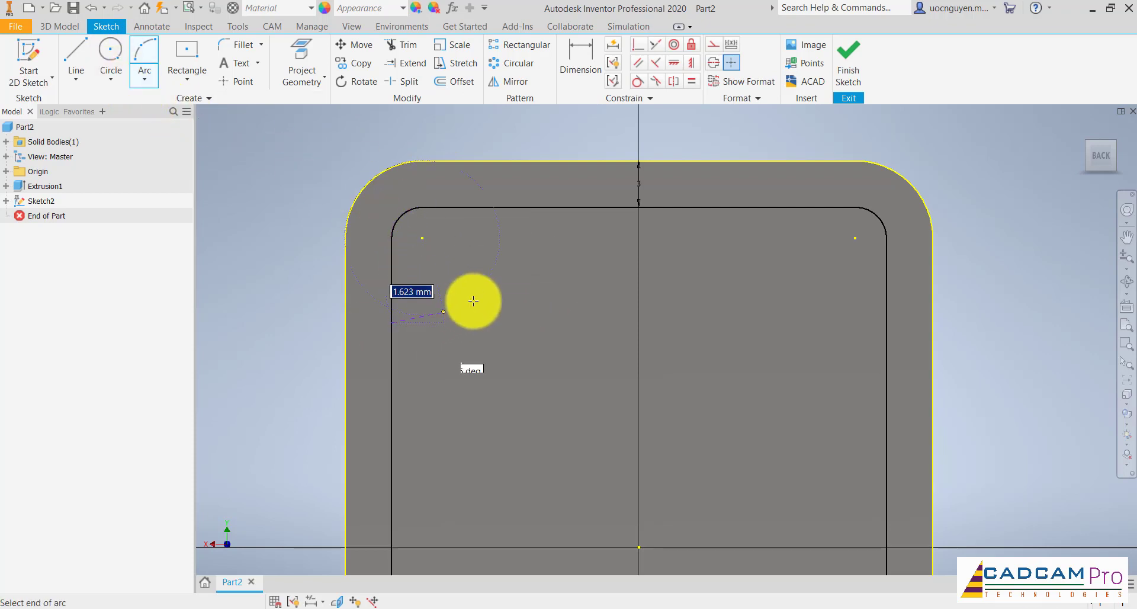
pyautogui.click(492, 267)
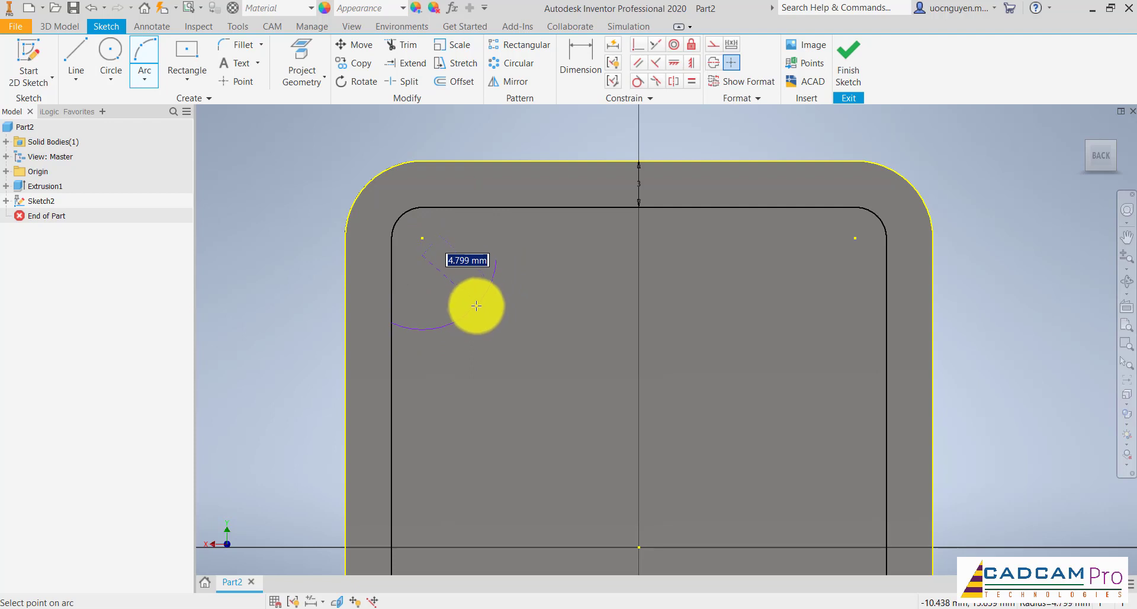
pyautogui.click(473, 298)
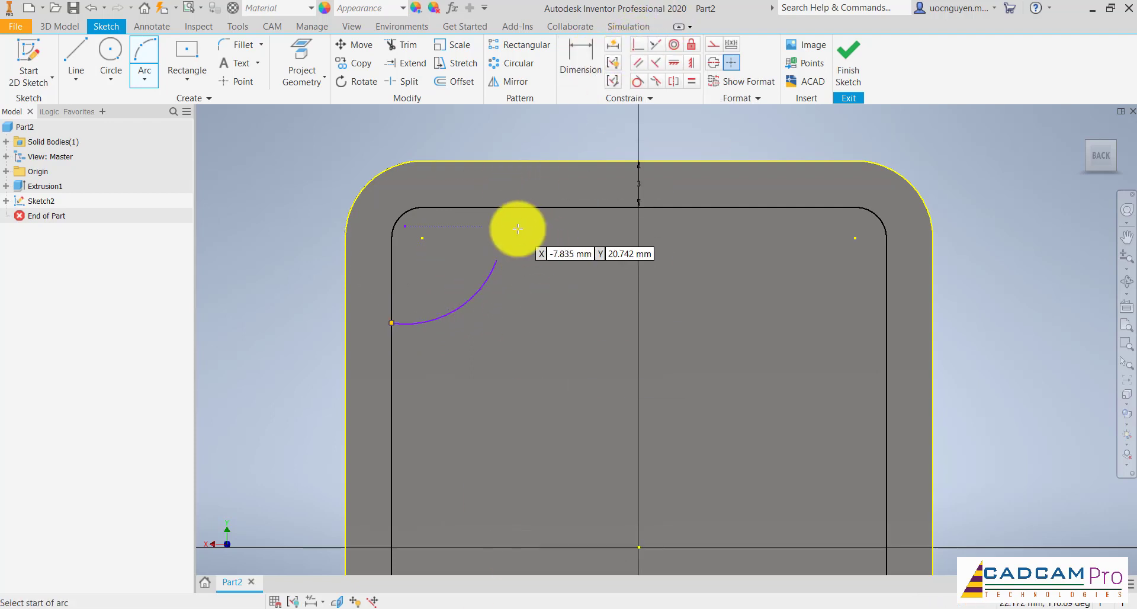
# Step: Draw a vertical line from the arc's upper end to the inner outline's top edge and dimension it to 3 mm
pyautogui.click(77, 56)
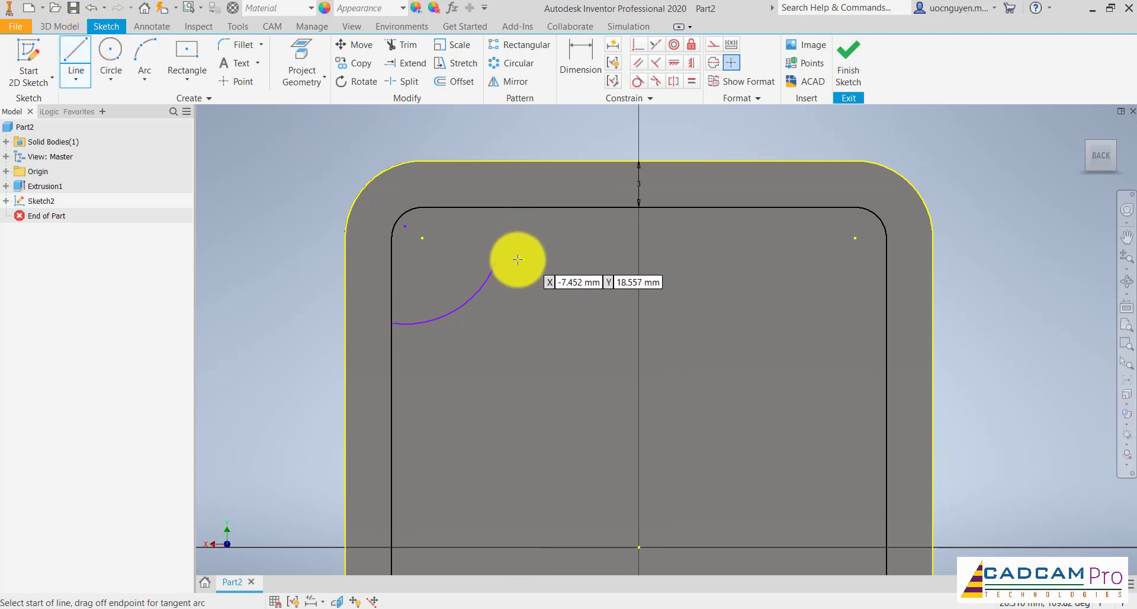
pyautogui.click(496, 259)
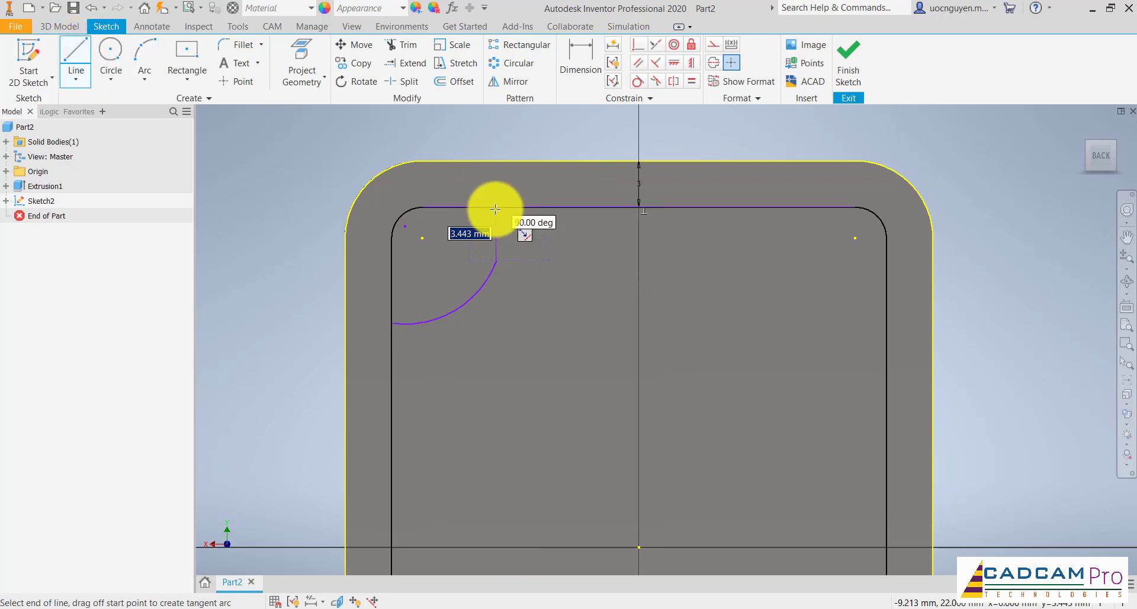
pyautogui.doubleClick(495, 208)
pyautogui.press('d')
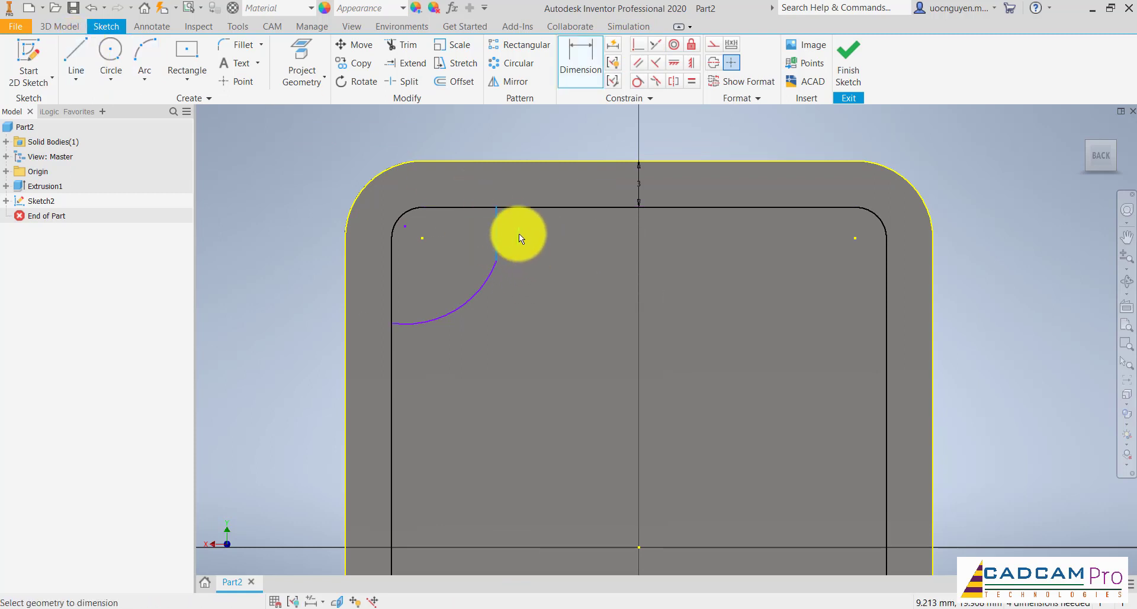
pyautogui.click(519, 234)
pyautogui.write('3')
pyautogui.press('Return')
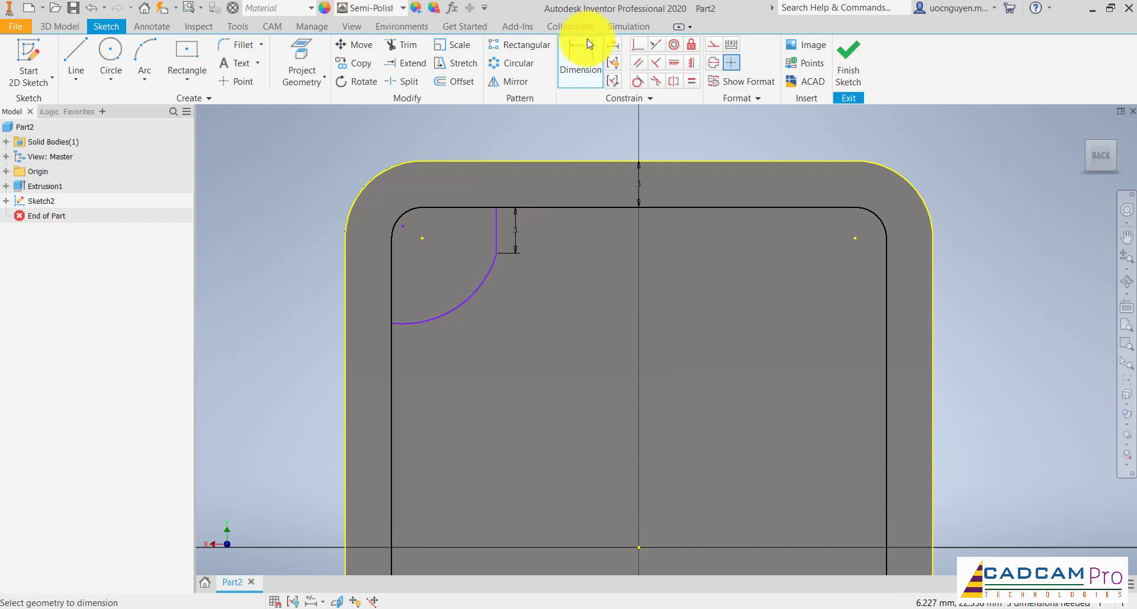
# Step: Make the corner arc tangent to the short vertical line and set its radius to 6 mm
pyautogui.click(637, 81)
pyautogui.click(492, 264)
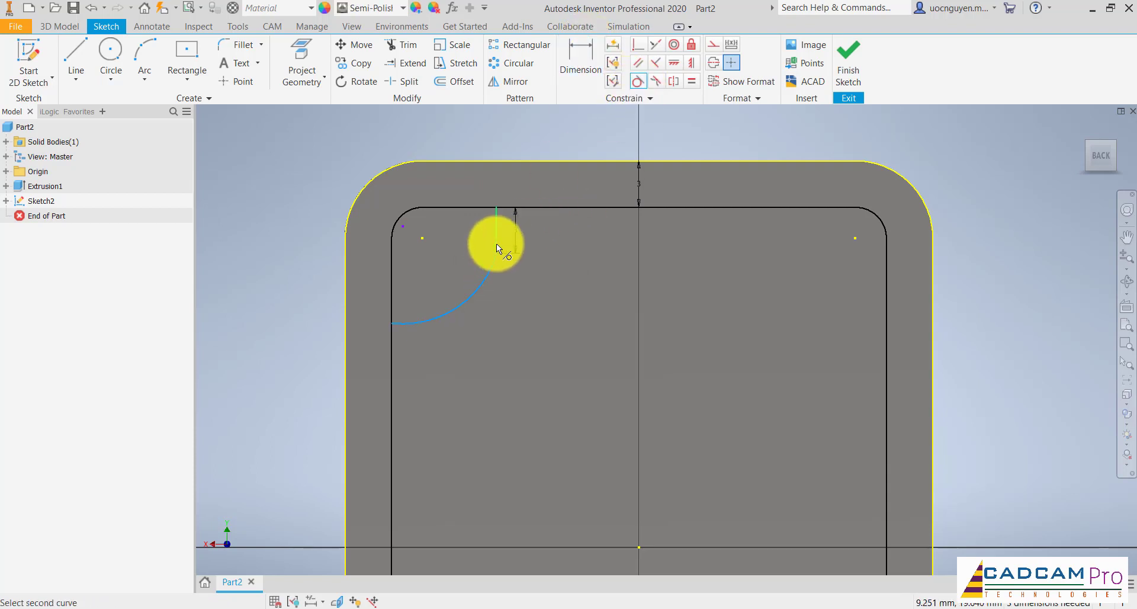
pyautogui.click(496, 243)
pyautogui.press('d')
pyautogui.click(488, 297)
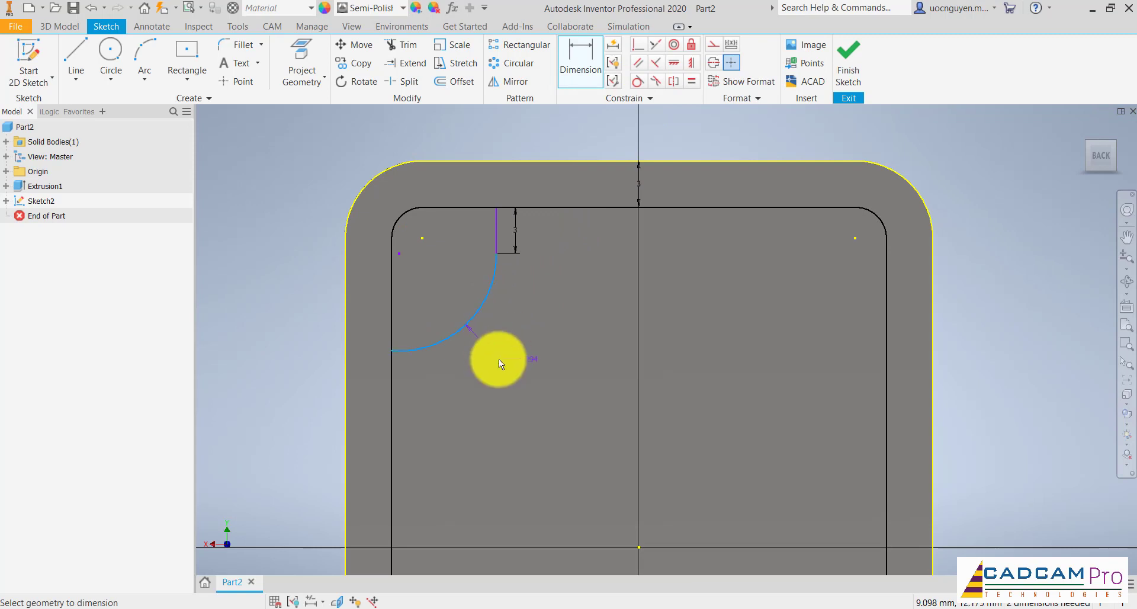
pyautogui.click(507, 347)
pyautogui.write('6')
pyautogui.press('Return')
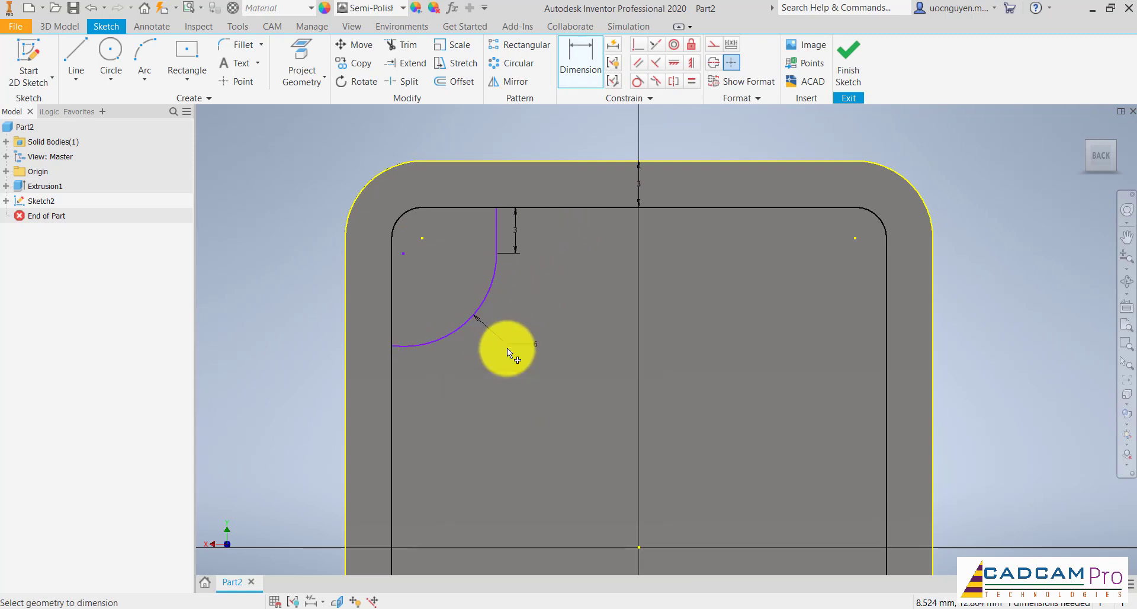
# Step: Constrain the corner arc's center vertically with the upper end of the inner outline's left edge
pyautogui.click(690, 62)
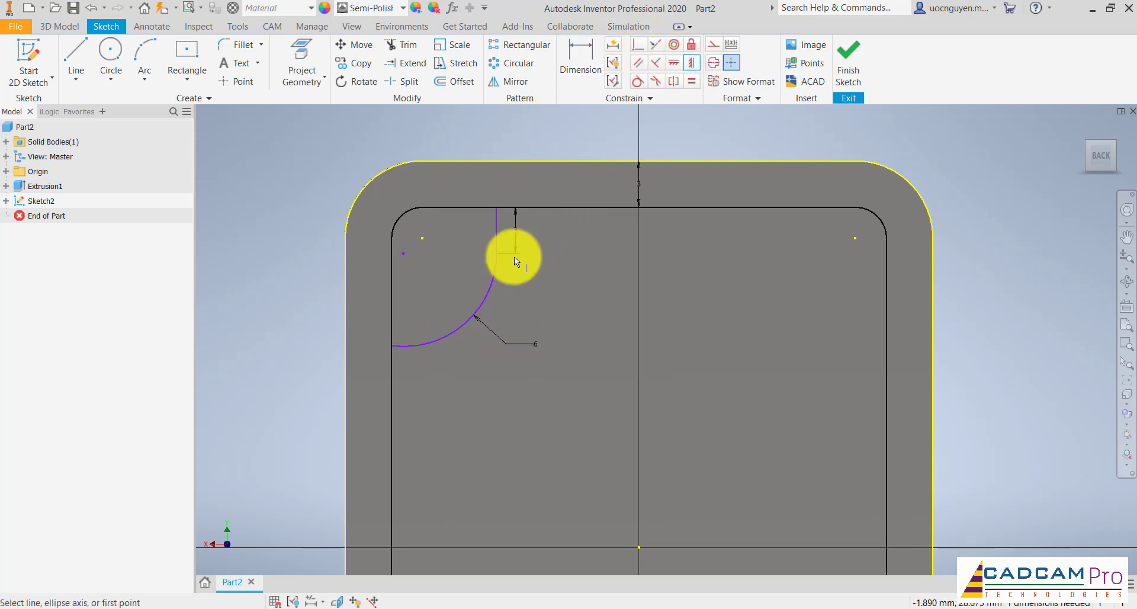
pyautogui.click(392, 238)
pyautogui.scroll(3, 533, 218)
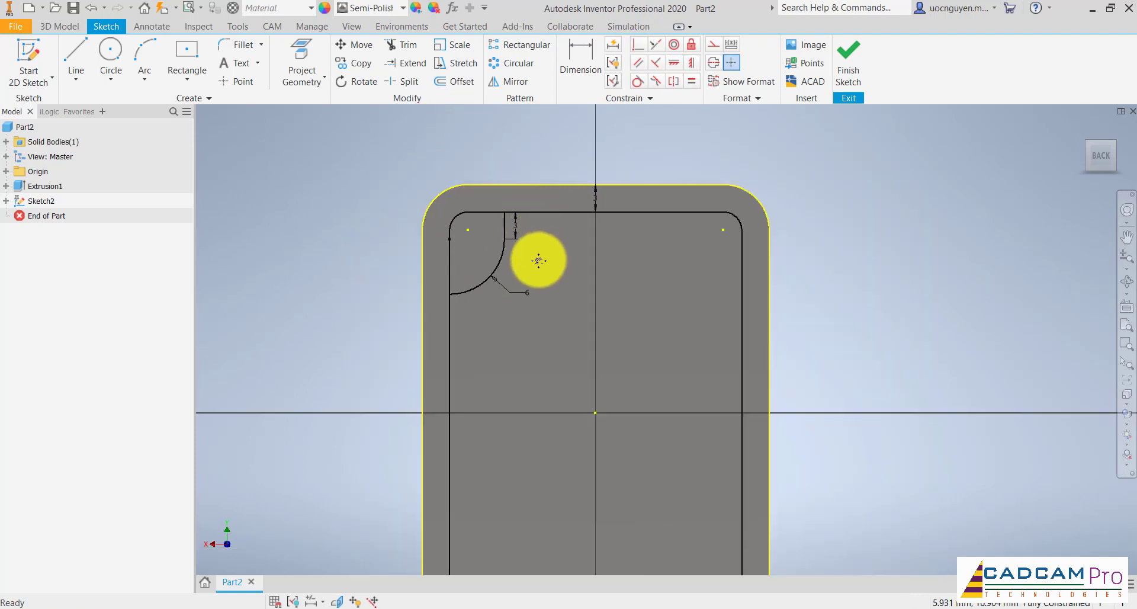
pyautogui.scroll(3, 490, 188)
pyautogui.scroll(-3, 475, 241)
pyautogui.scroll(-3, 417, 229)
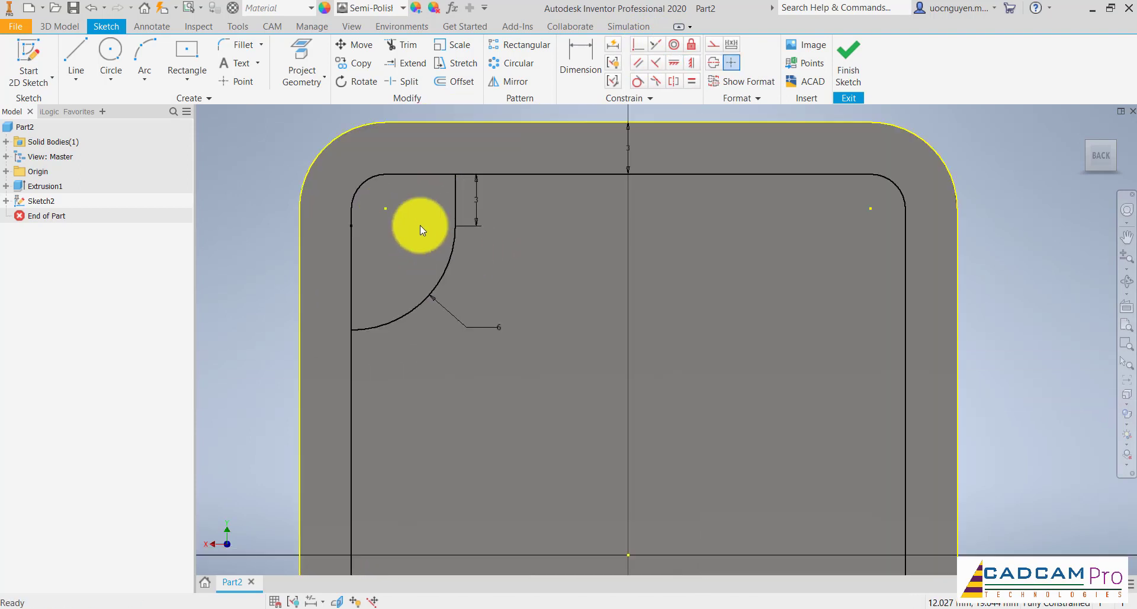
pyautogui.scroll(-1, 517, 262)
pyautogui.scroll(2, 518, 262)
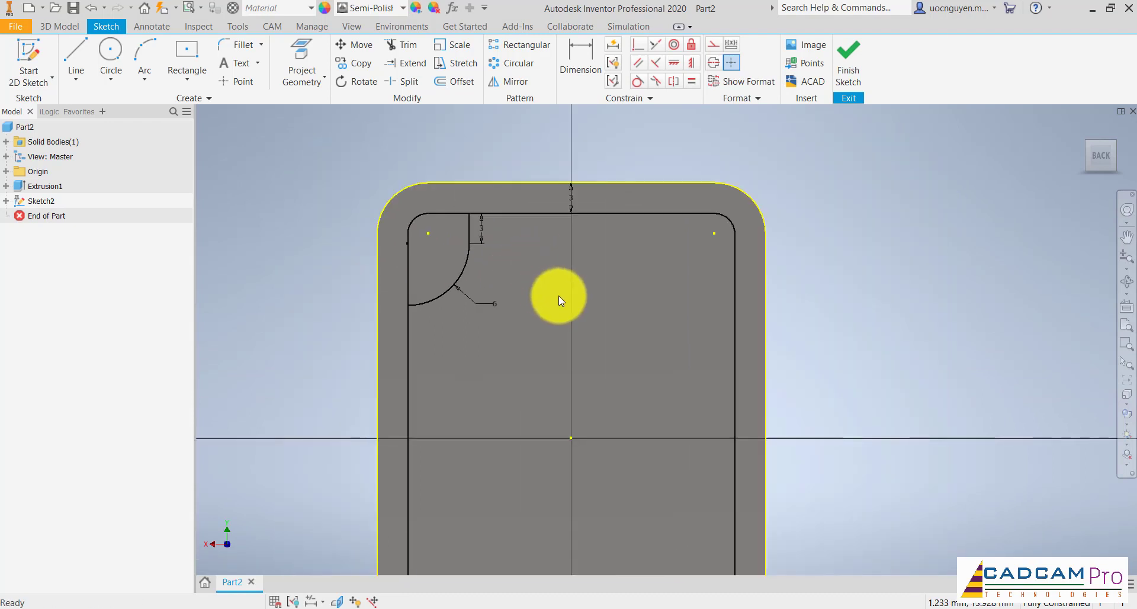
# Step: Project the YZ and XZ origin planes into the sketch as vertical and horizontal center lines
pyautogui.click(301, 60)
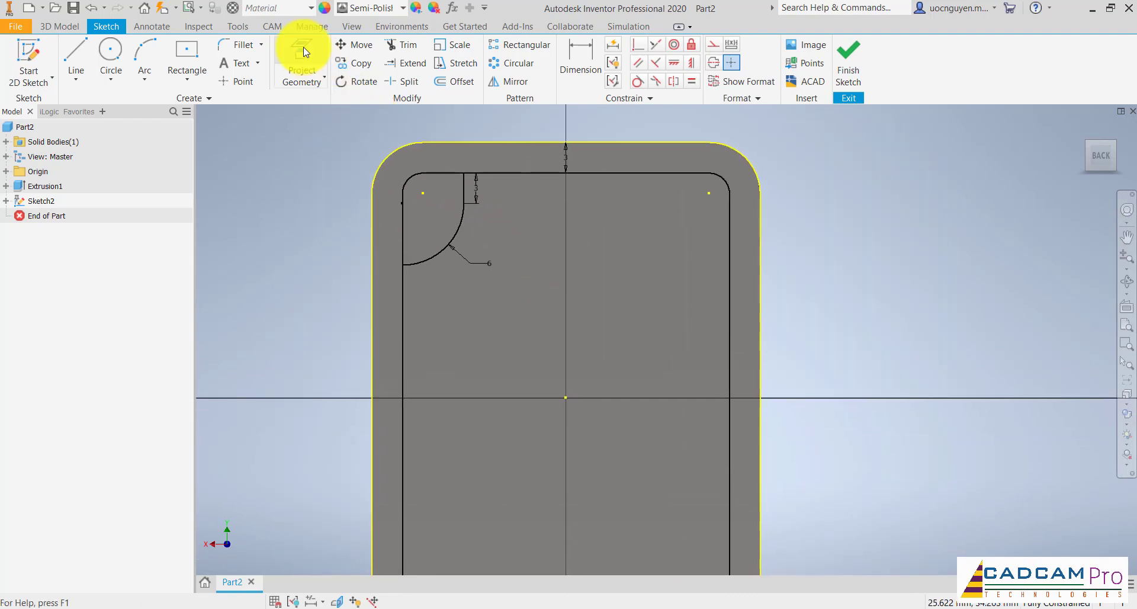
pyautogui.click(7, 172)
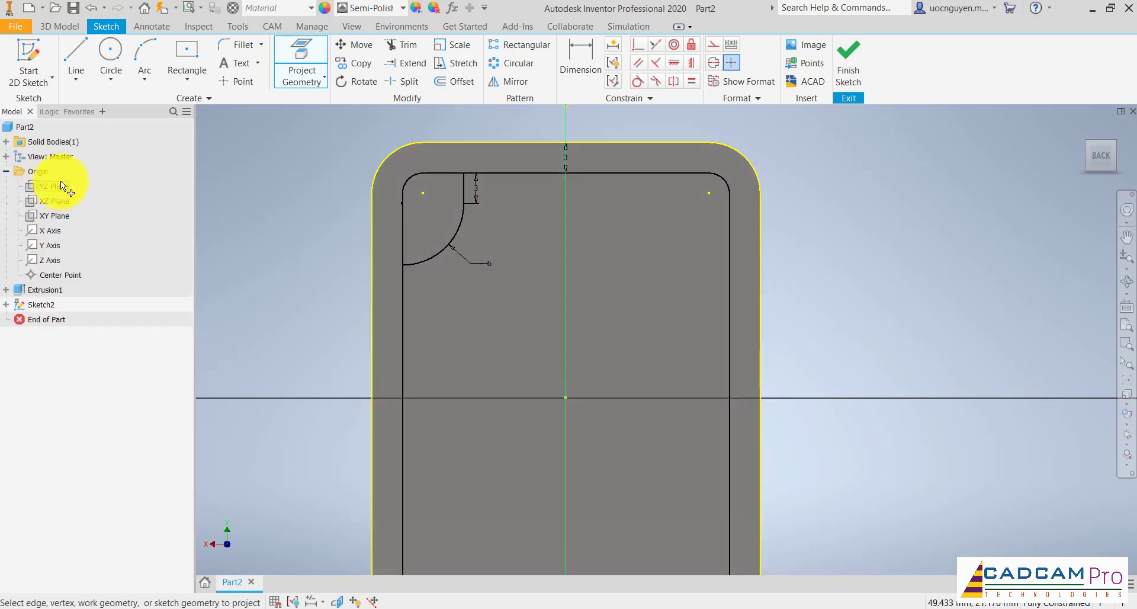
pyautogui.scroll(3, 315, 231)
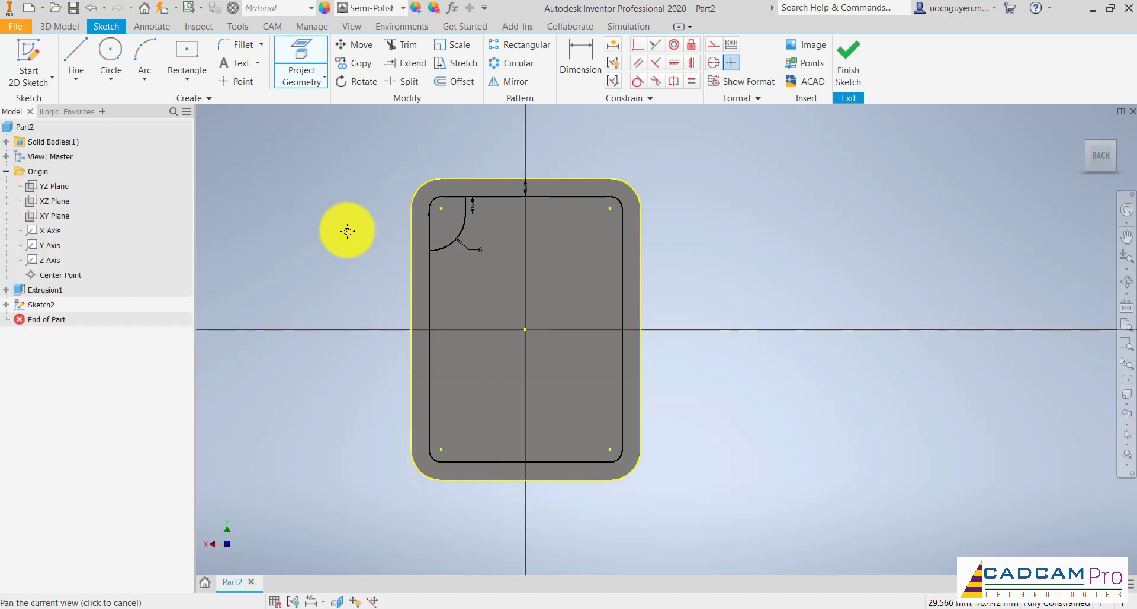
pyautogui.click(64, 187)
pyautogui.click(58, 201)
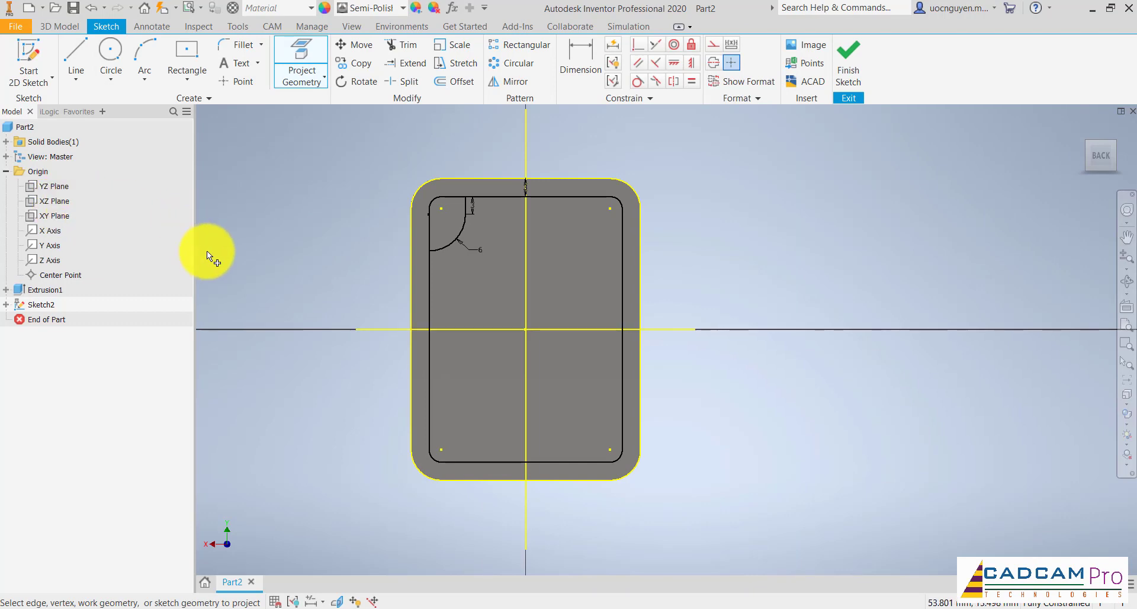
pyautogui.press('Escape')
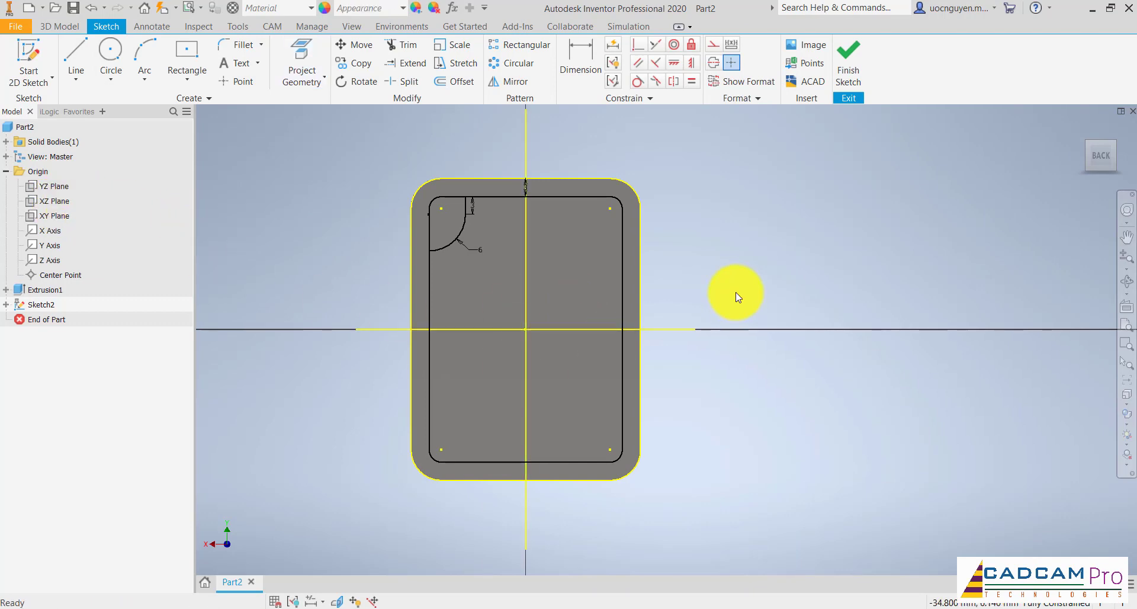
# Step: Convert the two projected center lines to construction geometry
pyautogui.moveTo(578, 300); pyautogui.dragTo(802, 376)
pyautogui.rightClick(802, 375)
pyautogui.click(859, 370)
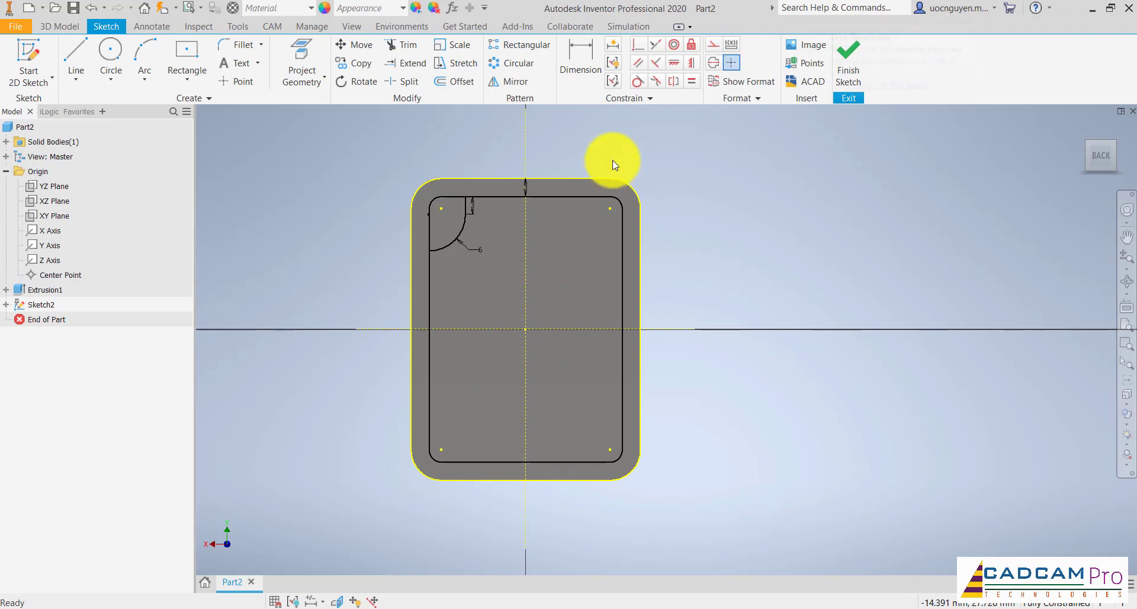
# Step: Mirror the corner arc and its short line about the vertical construction line
pyautogui.click(503, 86)
pyautogui.click(467, 204)
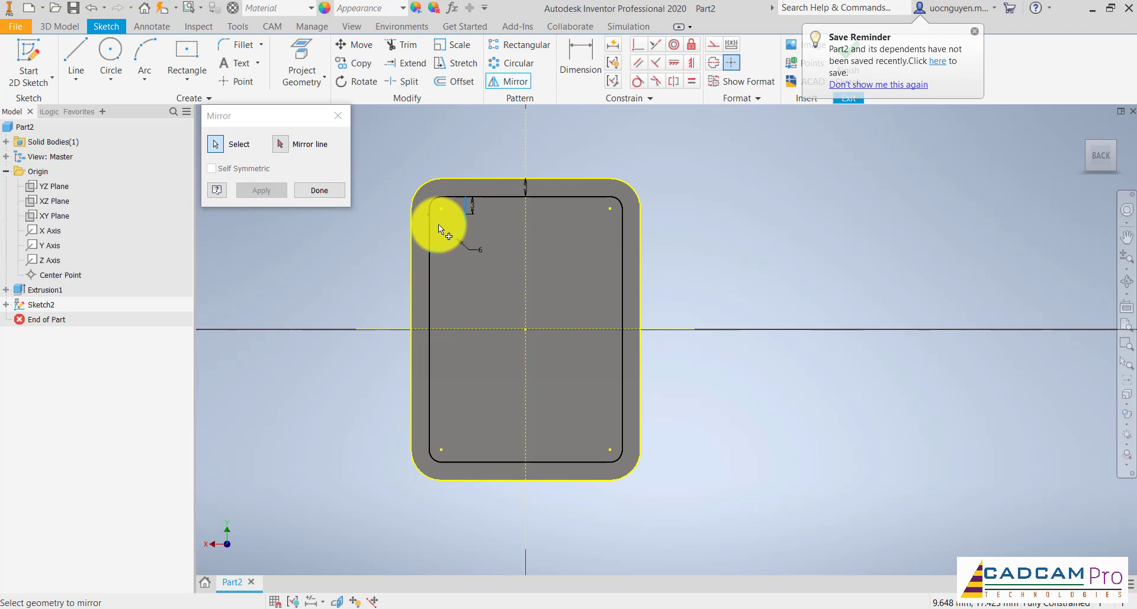
pyautogui.click(280, 145)
pyautogui.click(526, 220)
pyautogui.click(261, 191)
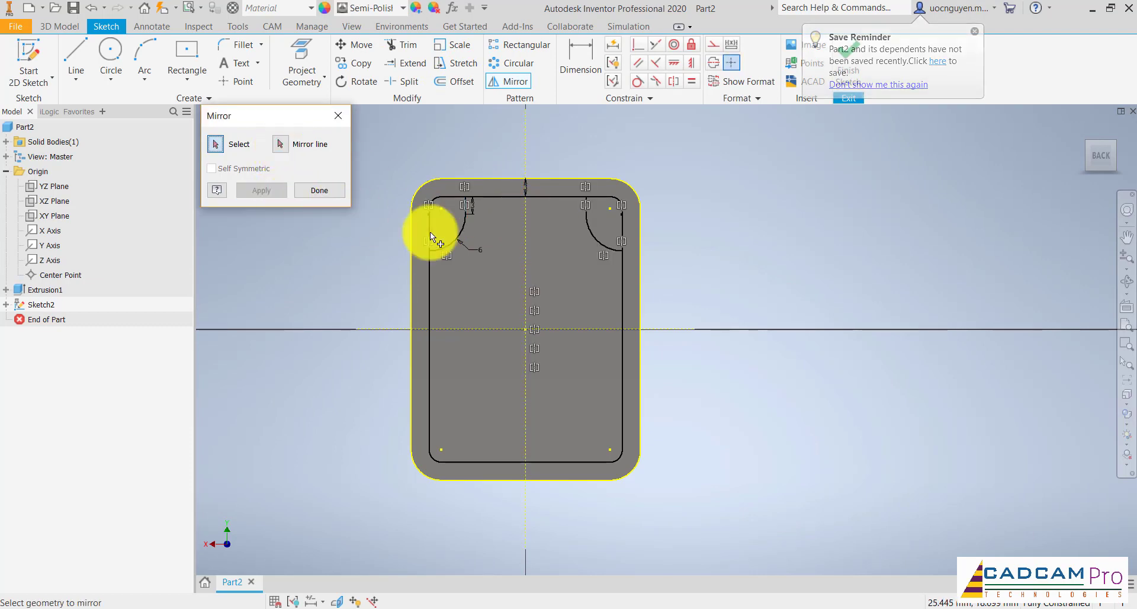
# Step: Mirror both upper corner arcs with their short lines about the horizontal construction line
pyautogui.click(466, 209)
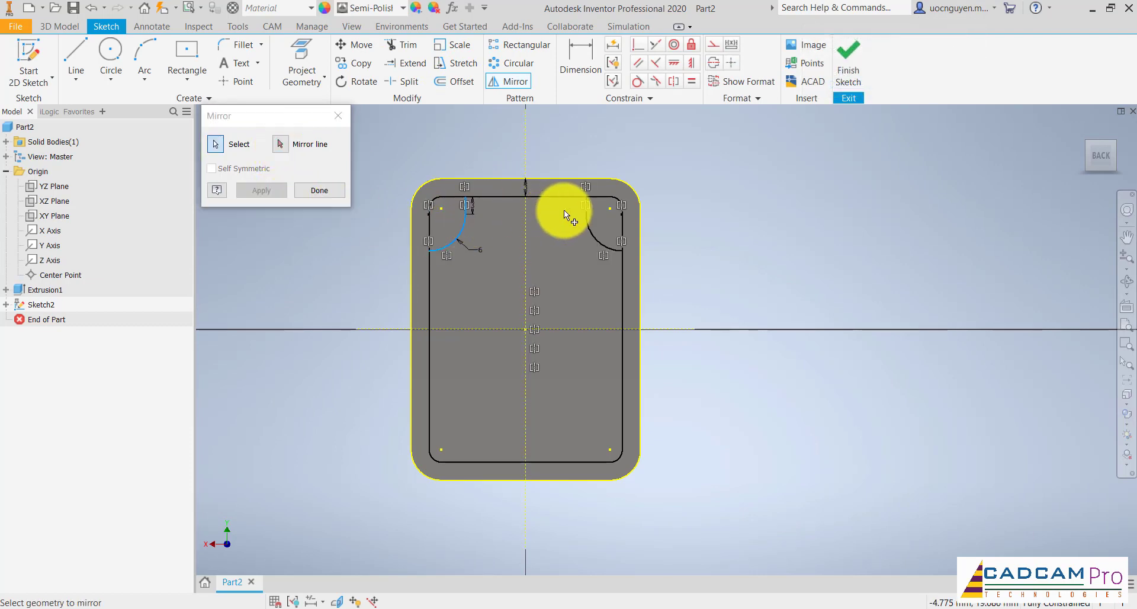
pyautogui.click(585, 215)
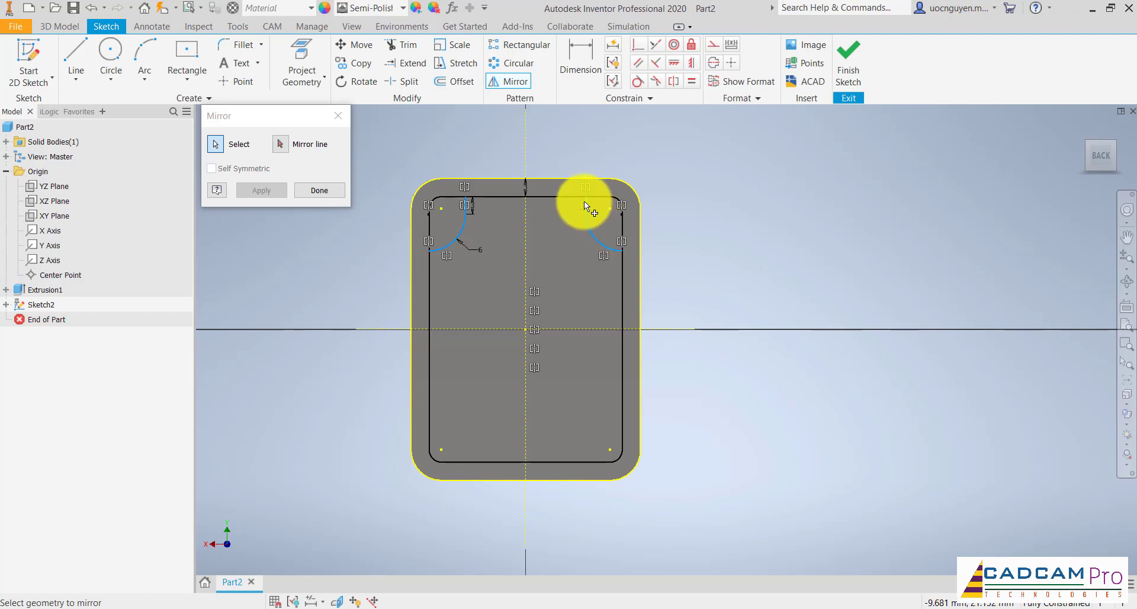
pyautogui.click(280, 144)
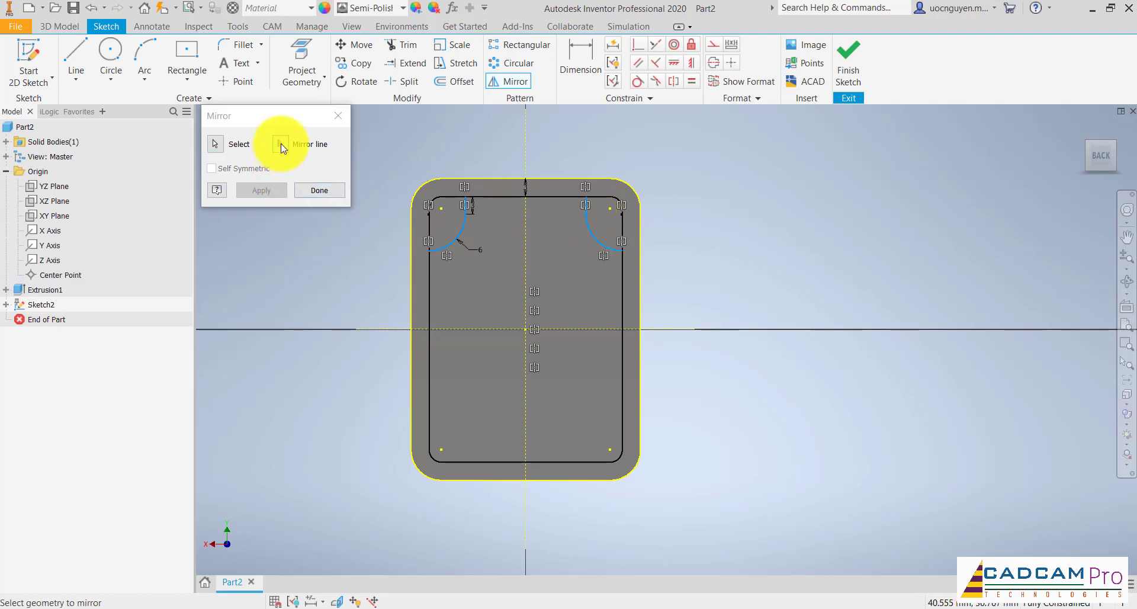
pyautogui.click(488, 330)
pyautogui.click(261, 190)
pyautogui.click(319, 190)
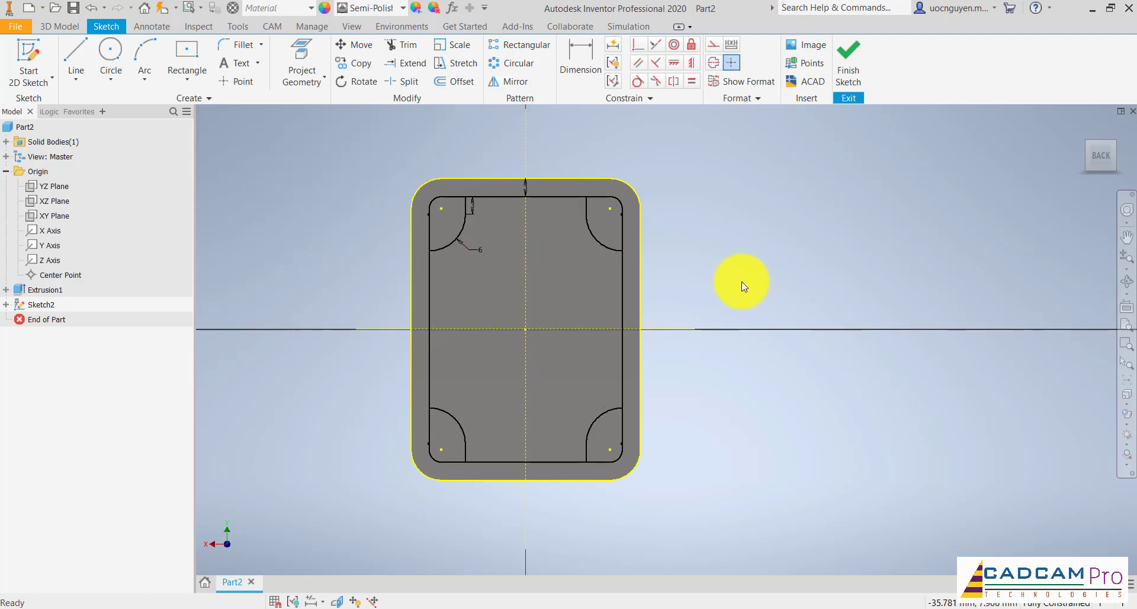
# Step: Finish the sketch and cut-extrude the region between the four corner arcs 2 mm deep into the plate's underside
pyautogui.click(855, 57)
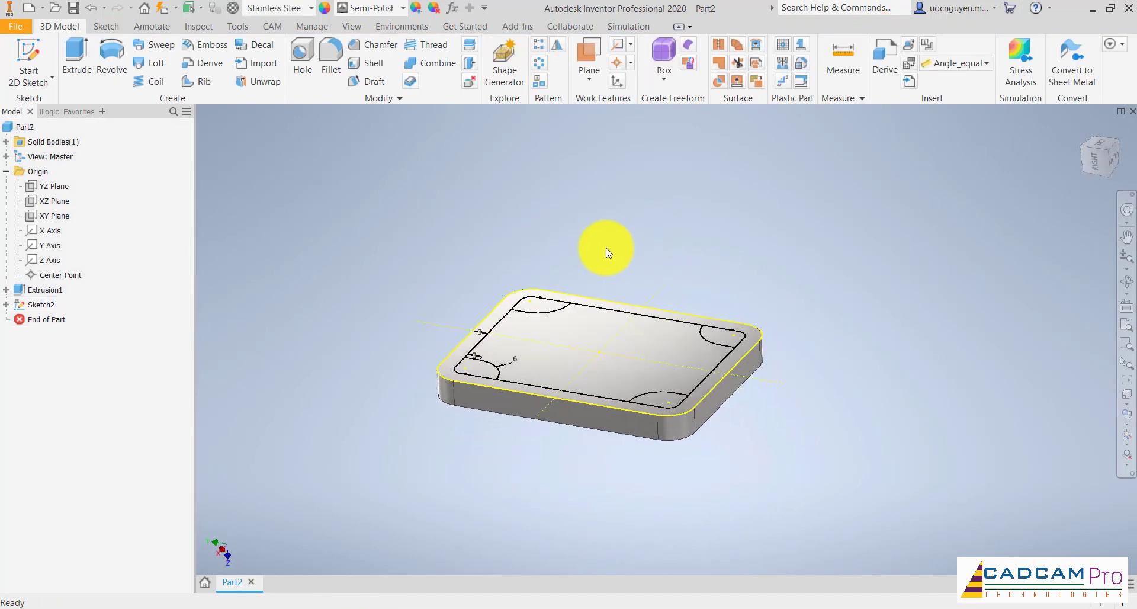
pyautogui.click(77, 63)
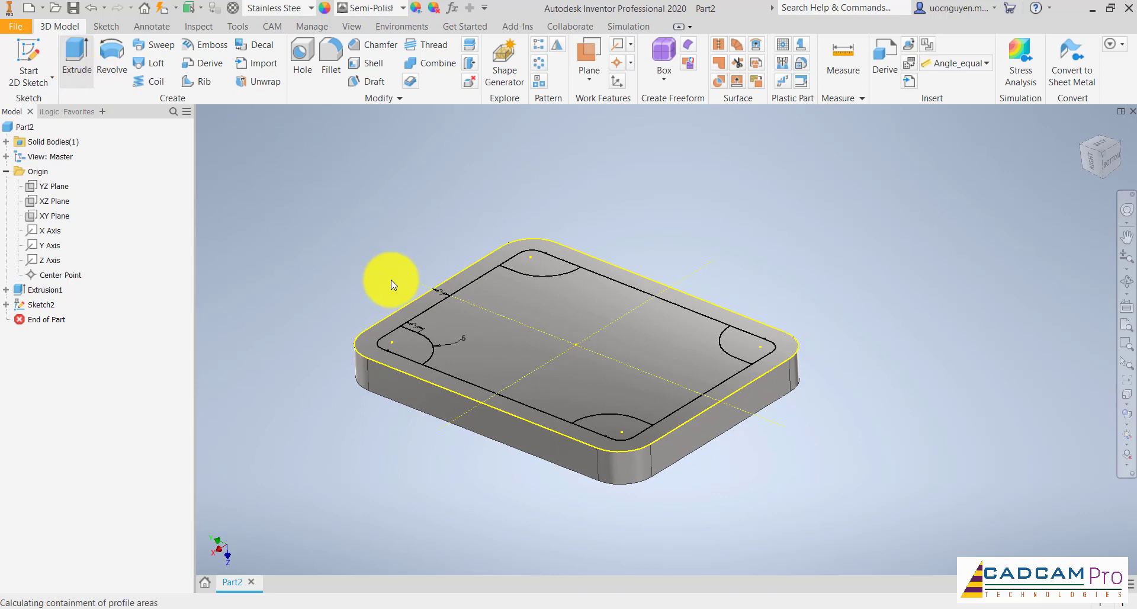
pyautogui.click(493, 336)
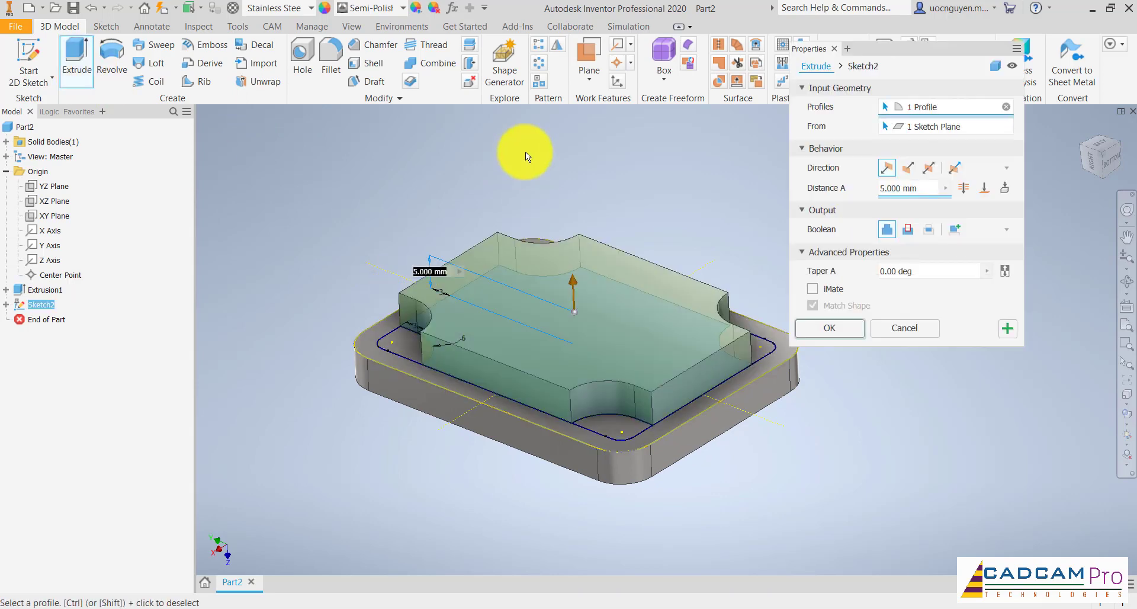
pyautogui.click(909, 230)
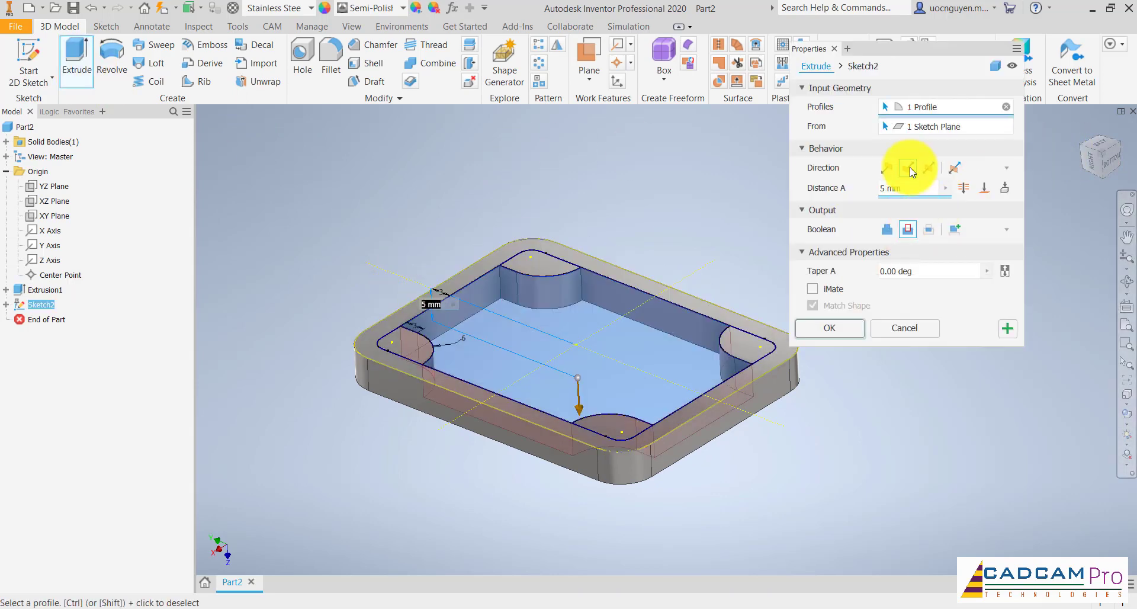
pyautogui.click(909, 170)
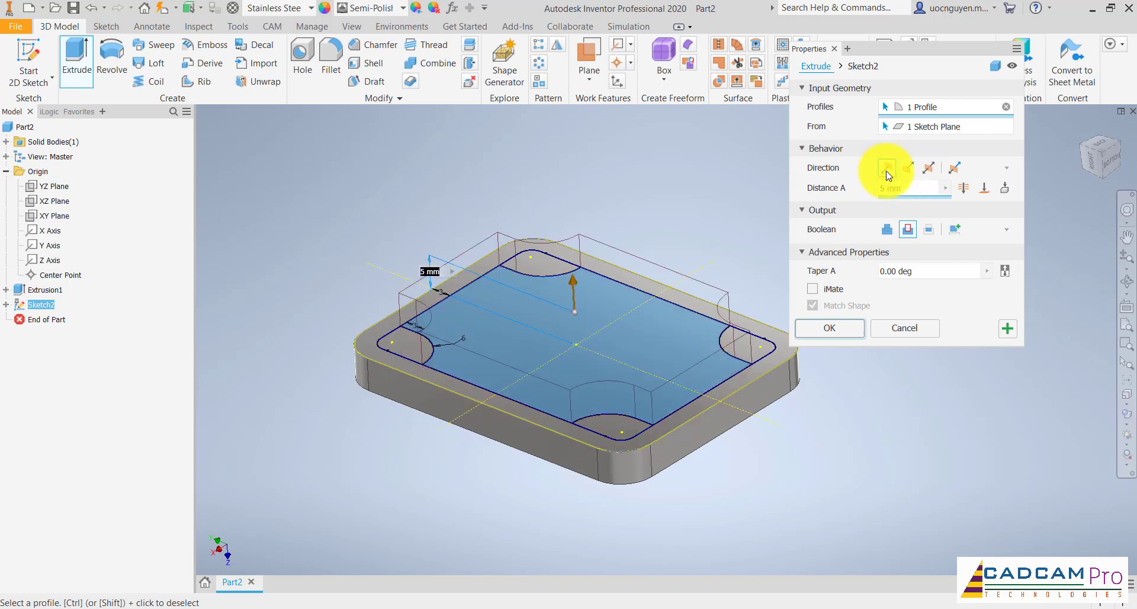
pyautogui.click(908, 171)
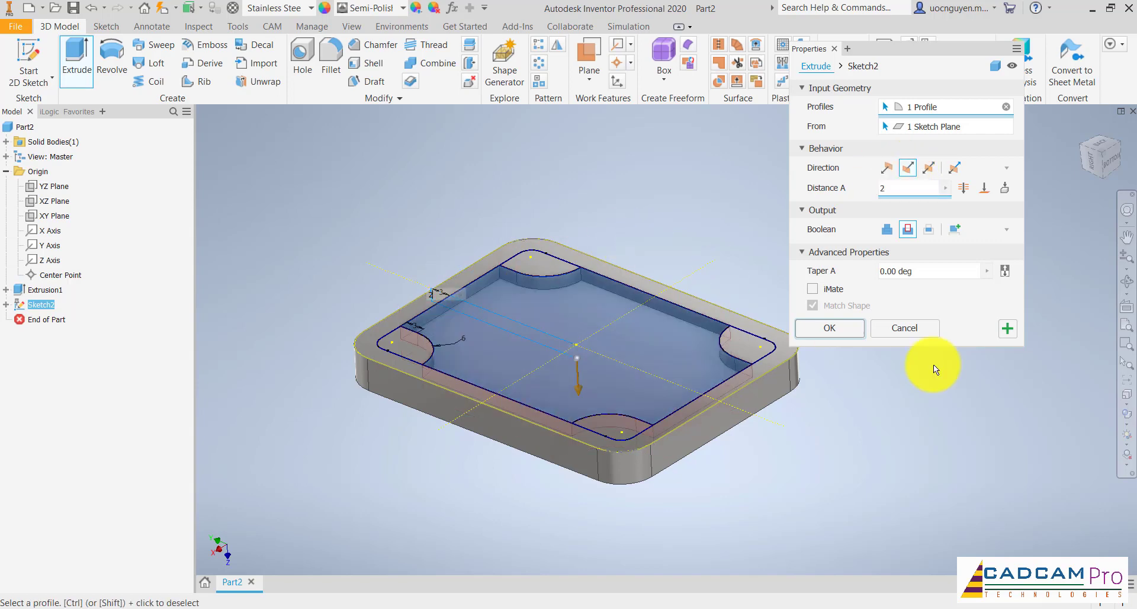
pyautogui.click(853, 327)
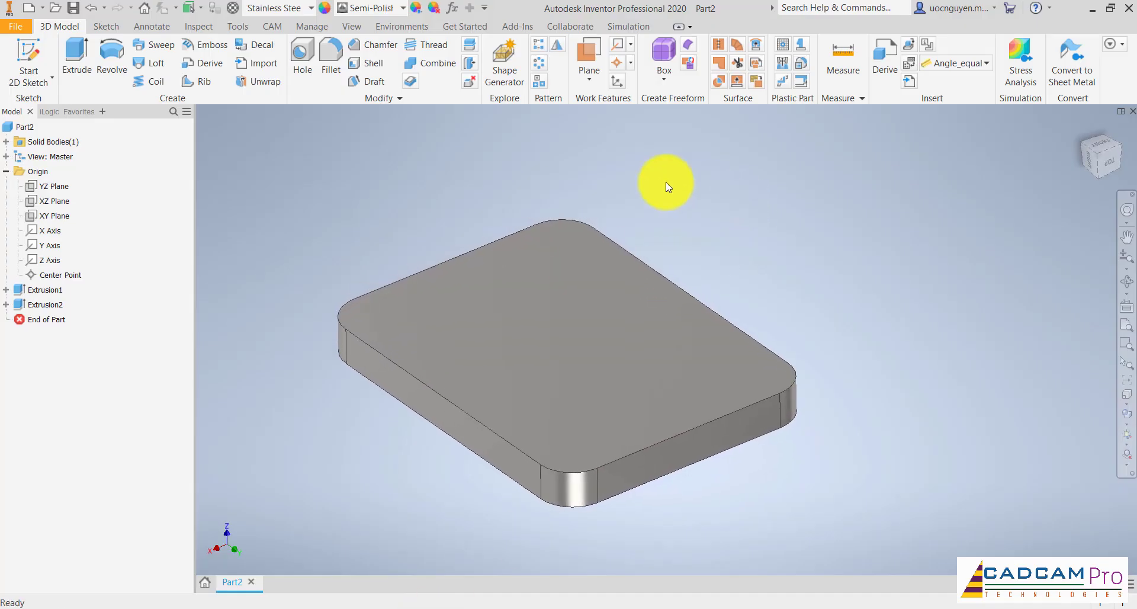
# Step: Place a hole on the plate's top face, concentric with the rounded corner at the far end
pyautogui.press('h')
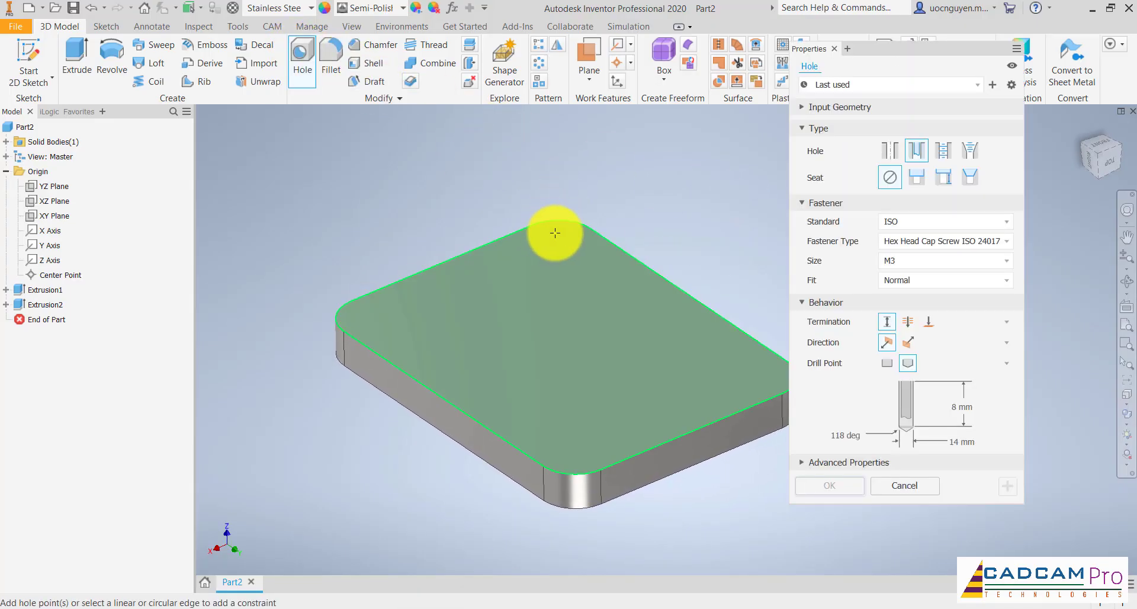
pyautogui.click(559, 231)
pyautogui.click(572, 223)
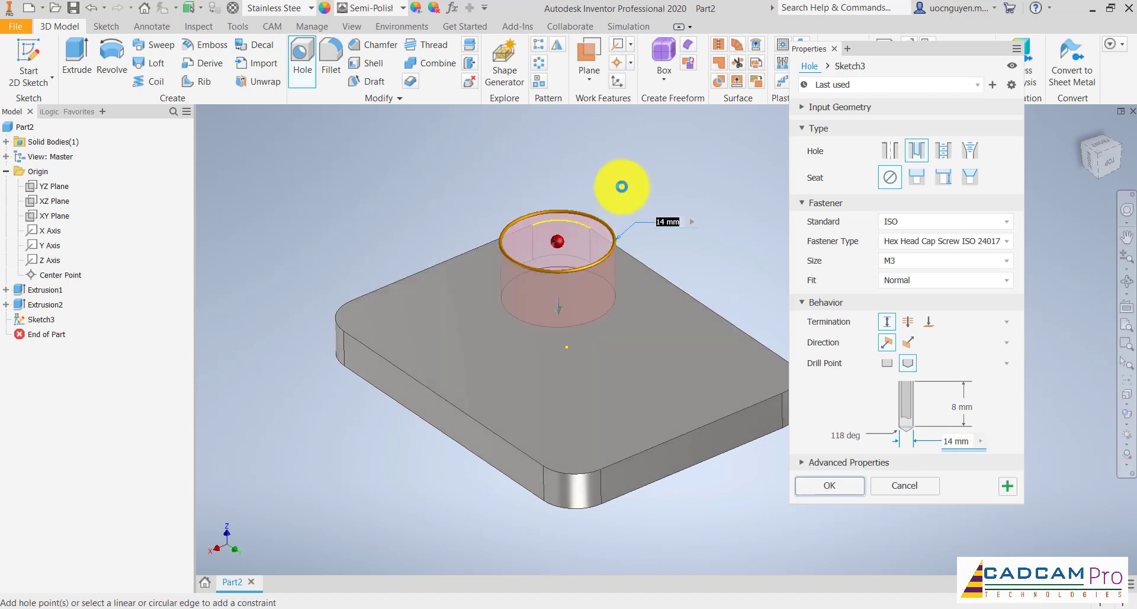
# Step: Make the corner hole counterbored with a 3 mm bore, 6 mm counterbore diameter and 2 mm counterbore depth, and apply it
pyautogui.click(920, 177)
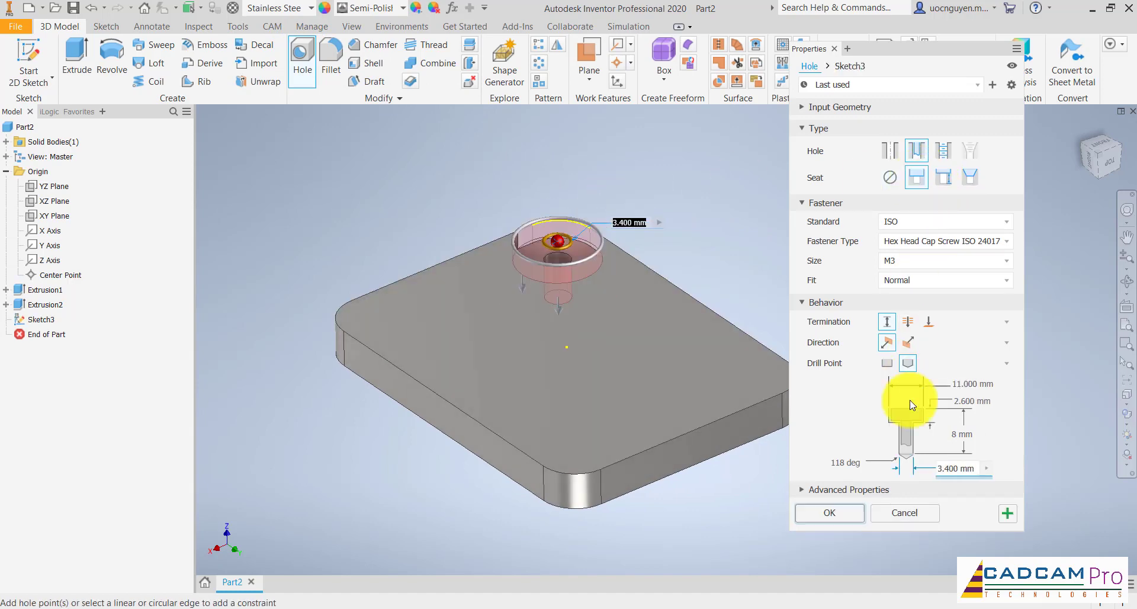
pyautogui.click(958, 469)
pyautogui.write('3')
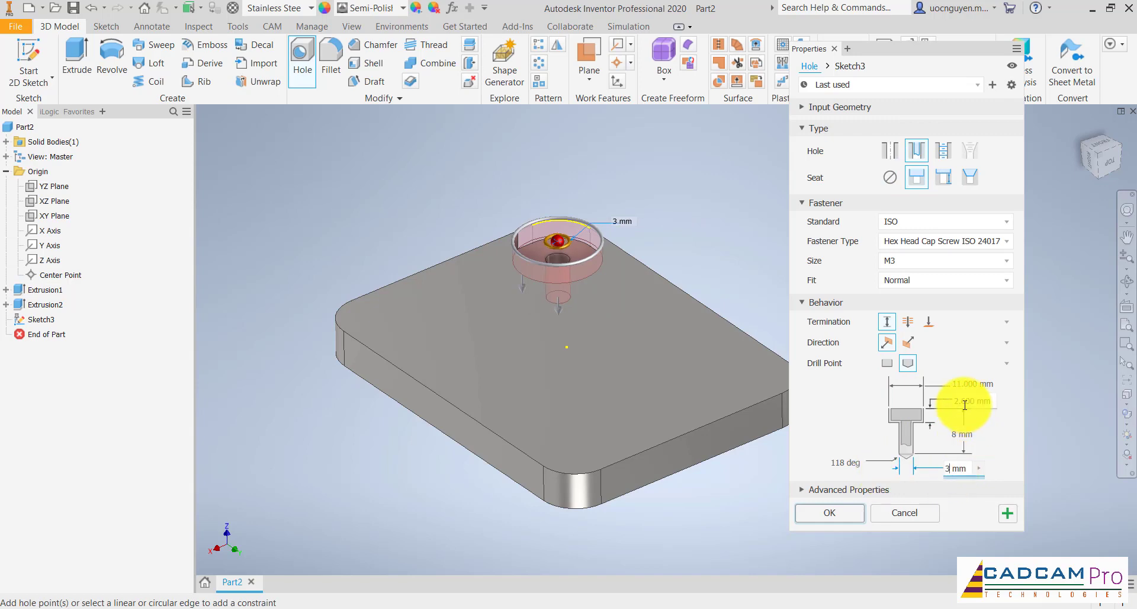
pyautogui.click(977, 384)
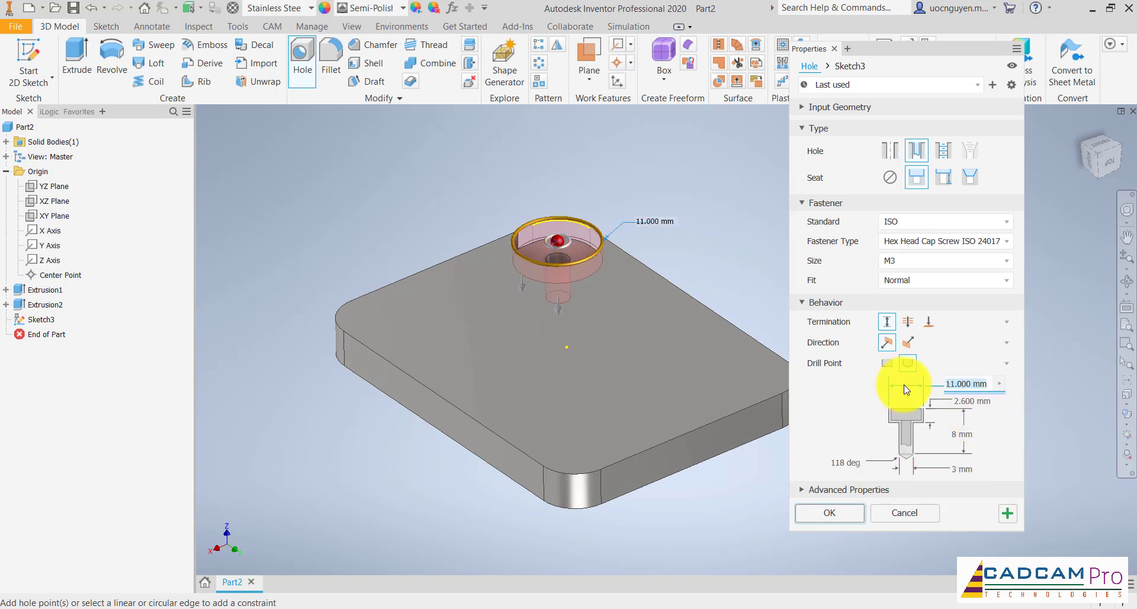
pyautogui.write('6')
pyautogui.press('Tab')
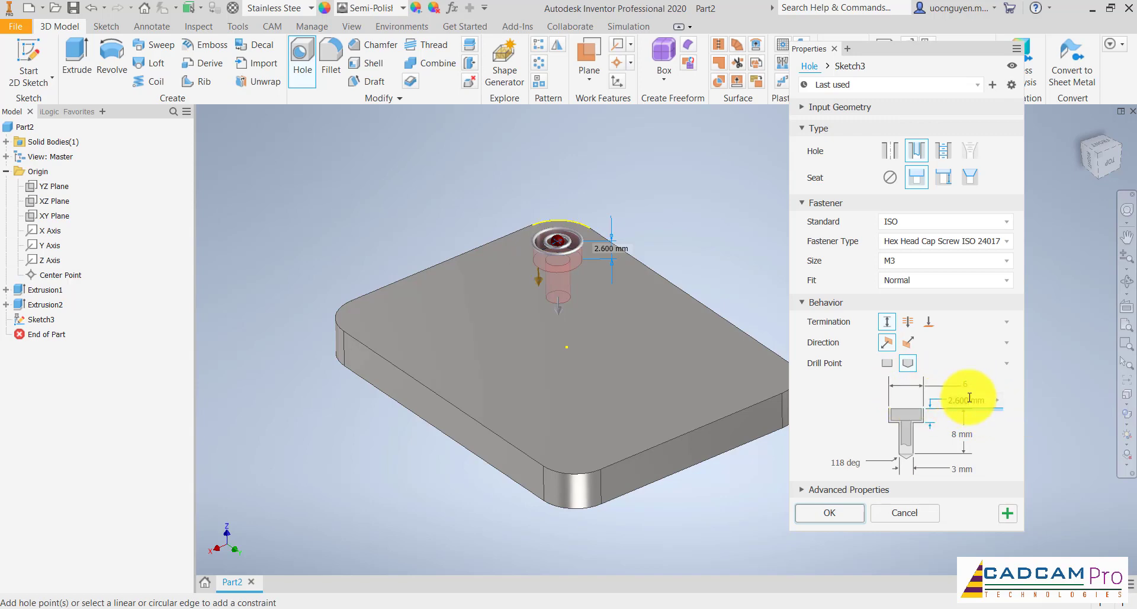
pyautogui.write('2')
pyautogui.press('Tab')
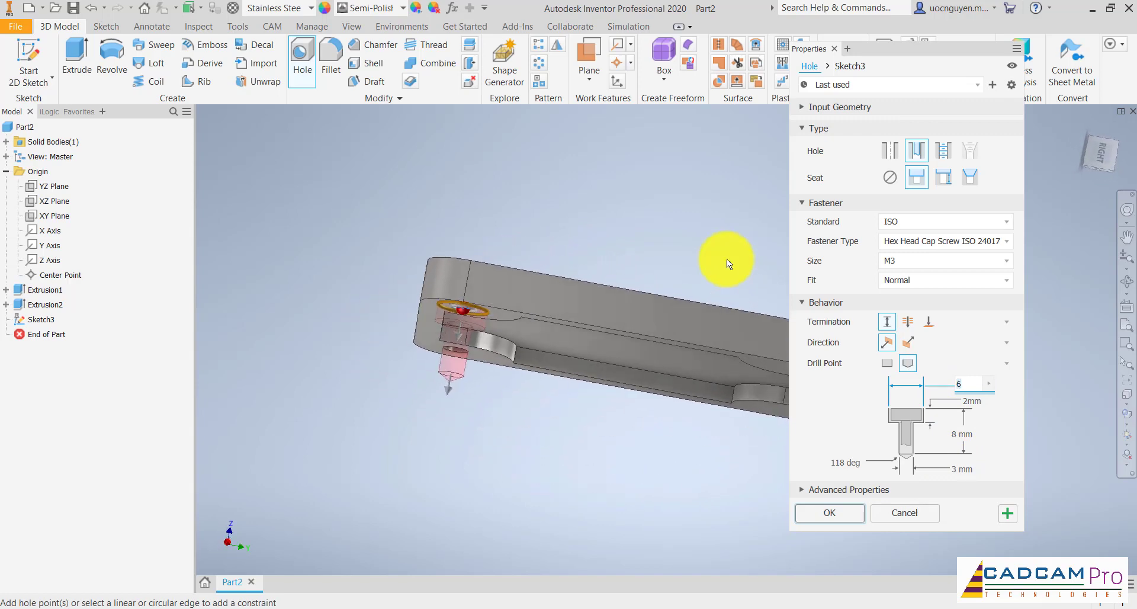
pyautogui.click(1007, 513)
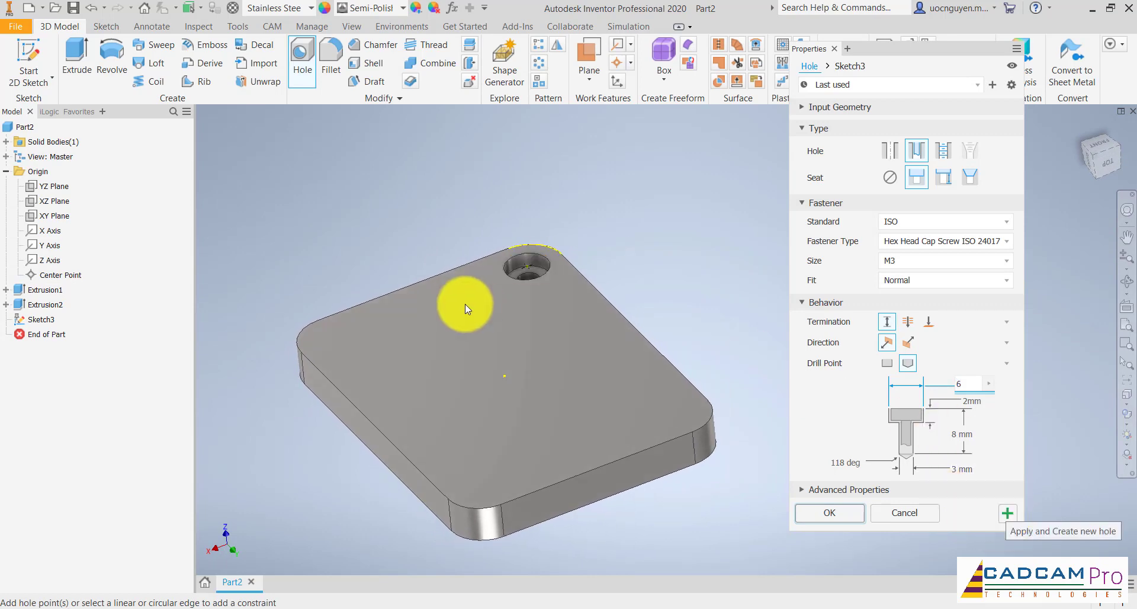
# Step: Add a matching counterbored hole concentric with the other rounded corner at the same short end of the plate
pyautogui.click(315, 339)
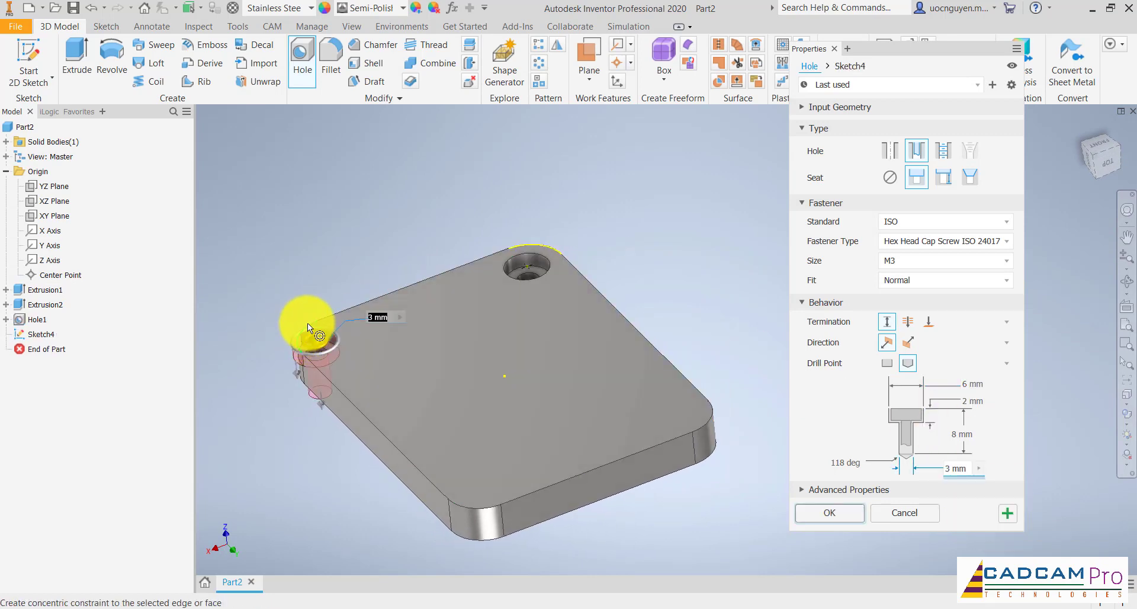
pyautogui.click(308, 322)
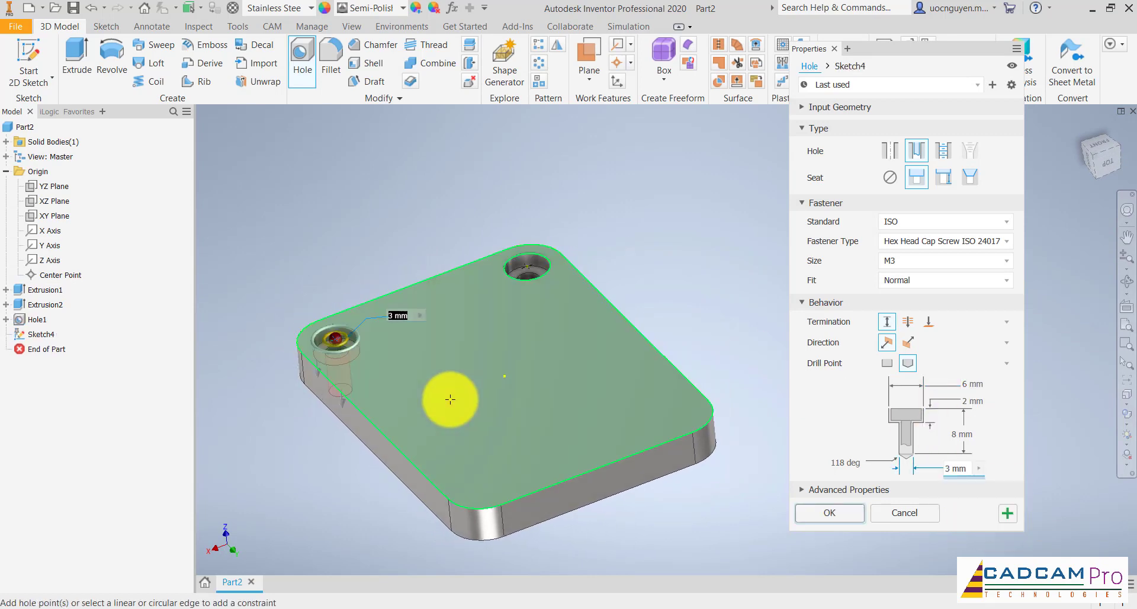
pyautogui.click(1008, 513)
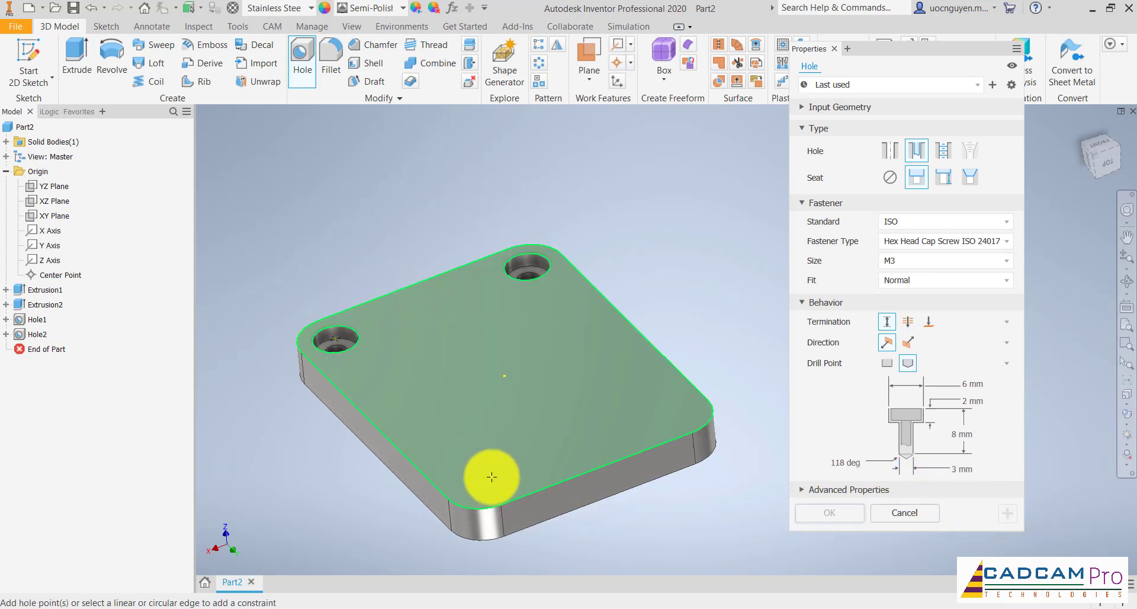
# Step: Add matching counterbored holes concentric with the two remaining rounded corners at the opposite end and finish the hole feature
pyautogui.click(482, 475)
pyautogui.click(484, 507)
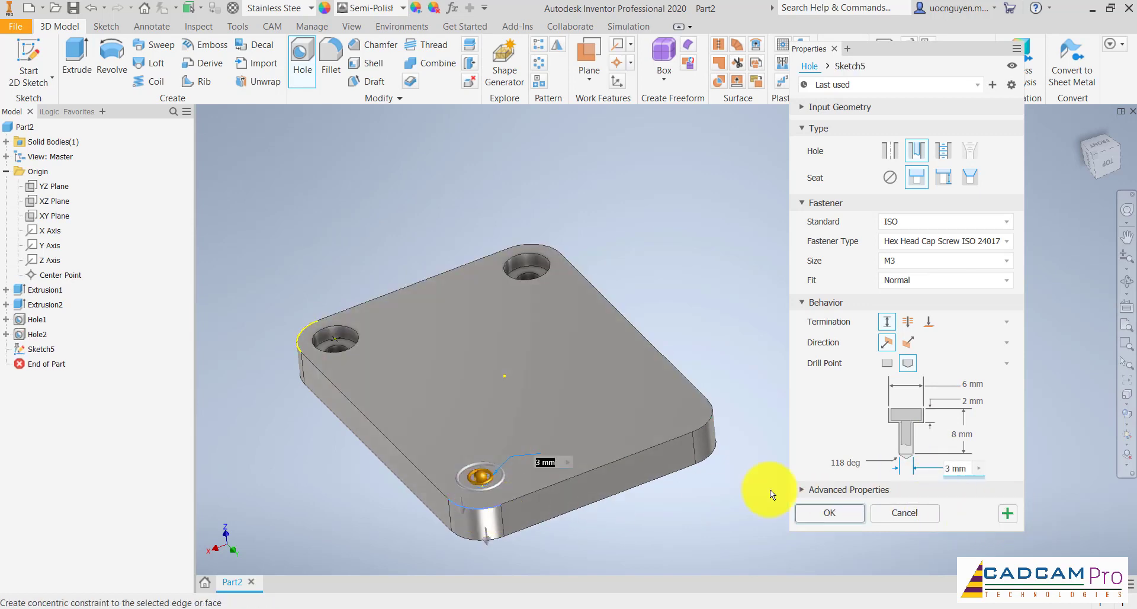
pyautogui.click(711, 415)
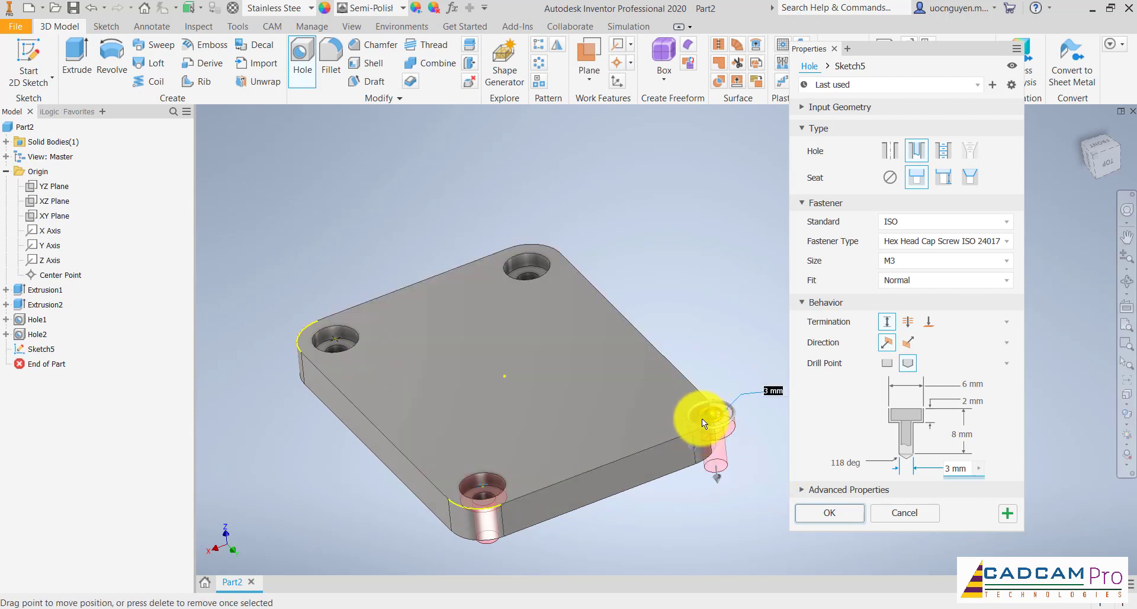
pyautogui.press('F5')
pyautogui.scroll(3, 646, 377)
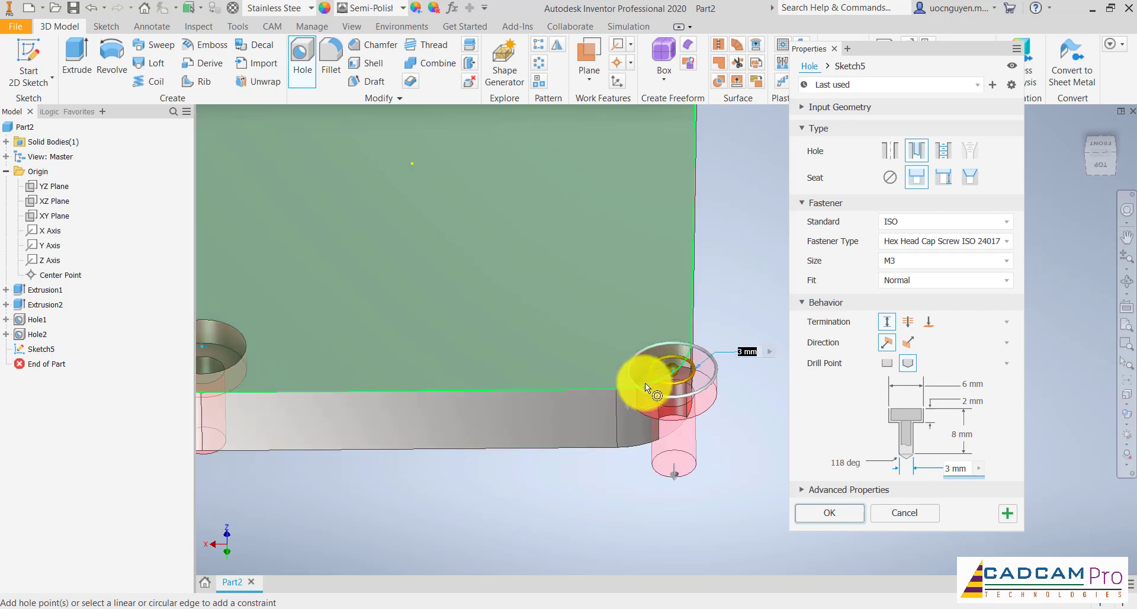
pyautogui.click(645, 383)
pyautogui.scroll(-3, 652, 391)
pyautogui.click(860, 514)
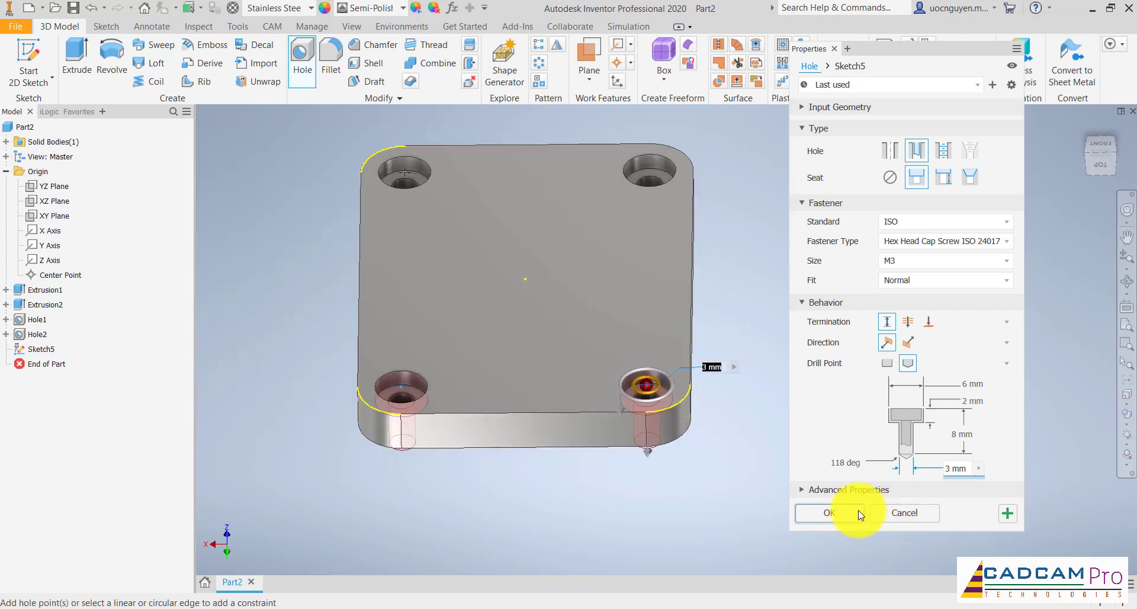
# Step: Start a sketch on the plate's short side face and draw concentric 18 mm and 8 mm circles above the plate
pyautogui.keyDown('shift'); pyautogui.moveTo(801, 418); pyautogui.dragTo(792, 411, button='middle'); pyautogui.keyUp('shift')
pyautogui.press('F6')
pyautogui.keyDown('shift'); pyautogui.moveTo(592, 451); pyautogui.dragTo(509, 481, button='middle'); pyautogui.keyUp('shift')
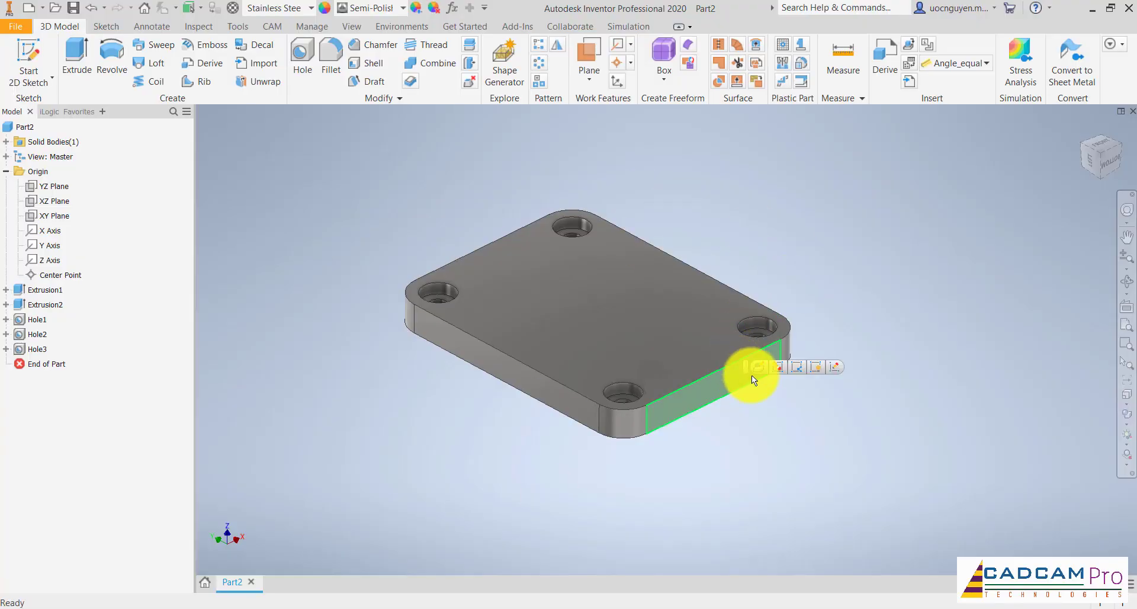
pyautogui.click(752, 375)
pyautogui.click(796, 368)
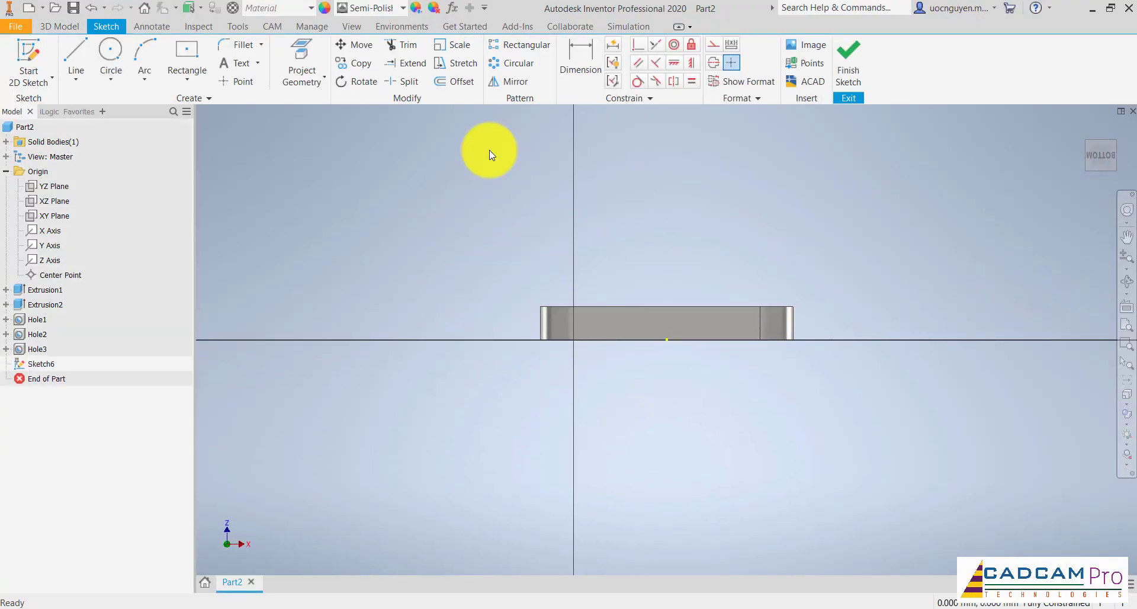
pyautogui.click(111, 53)
pyautogui.click(666, 226)
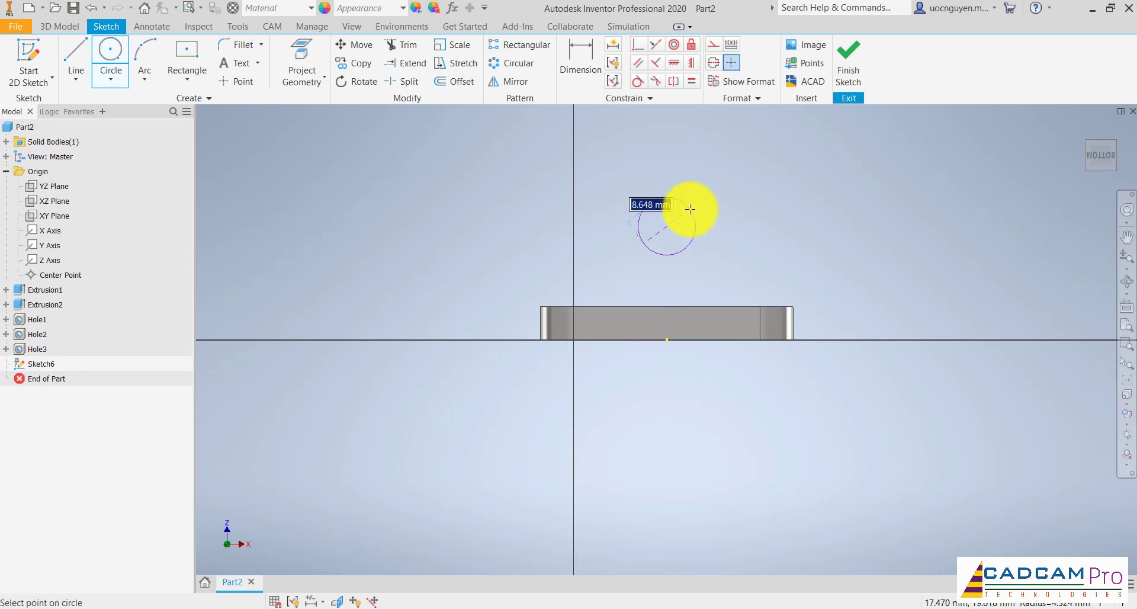
pyautogui.write('18')
pyautogui.press('Return')
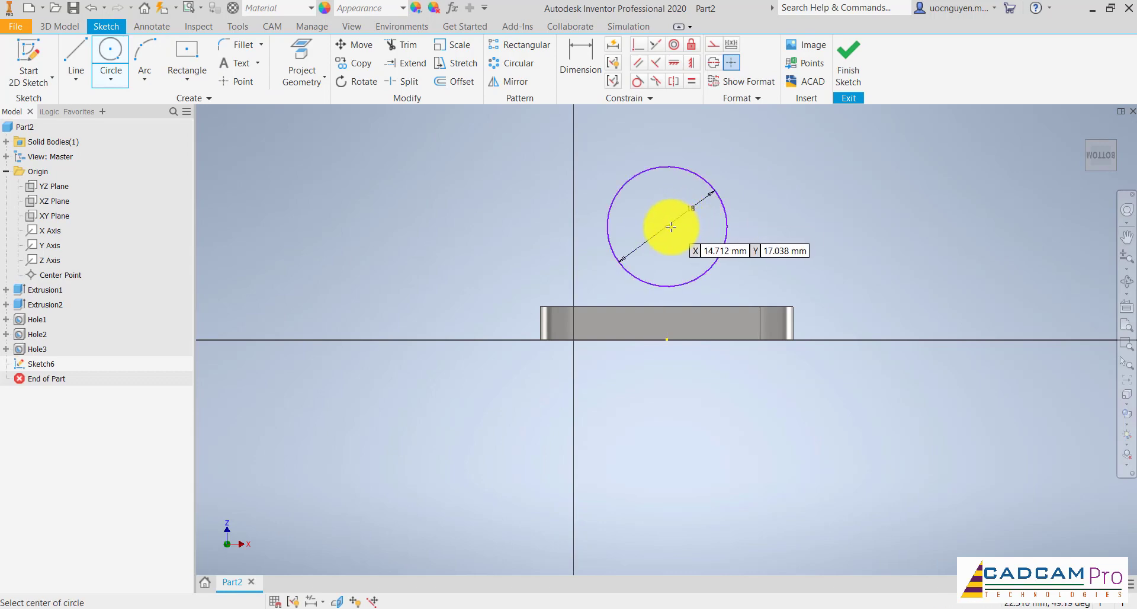
pyautogui.click(668, 227)
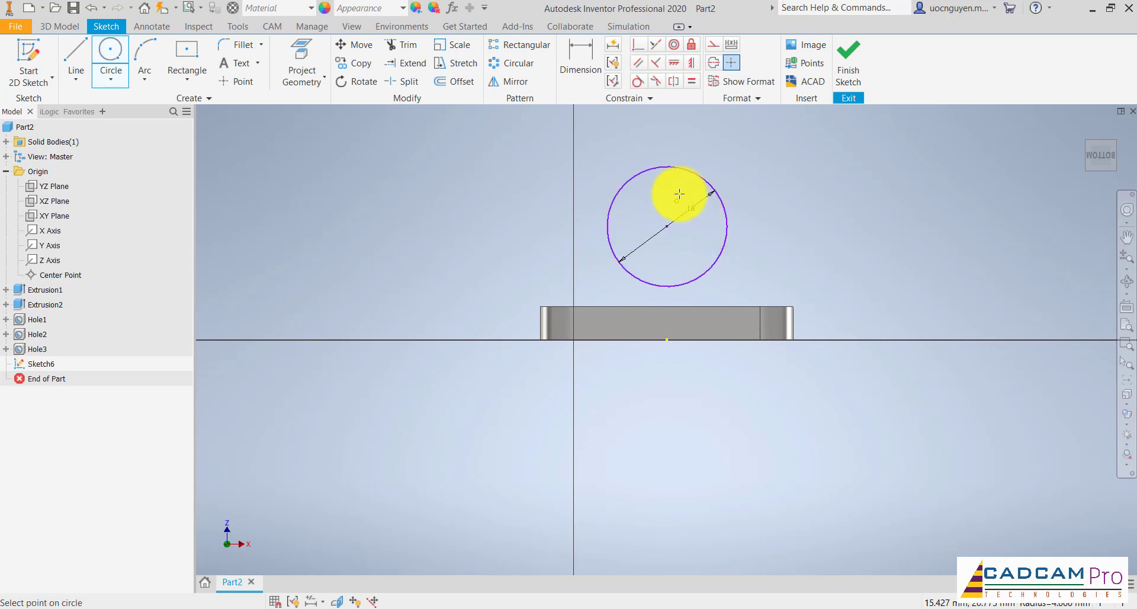
# Step: Dimension the circles' centre 10 mm above the plate's bottom edge
pyautogui.click(581, 59)
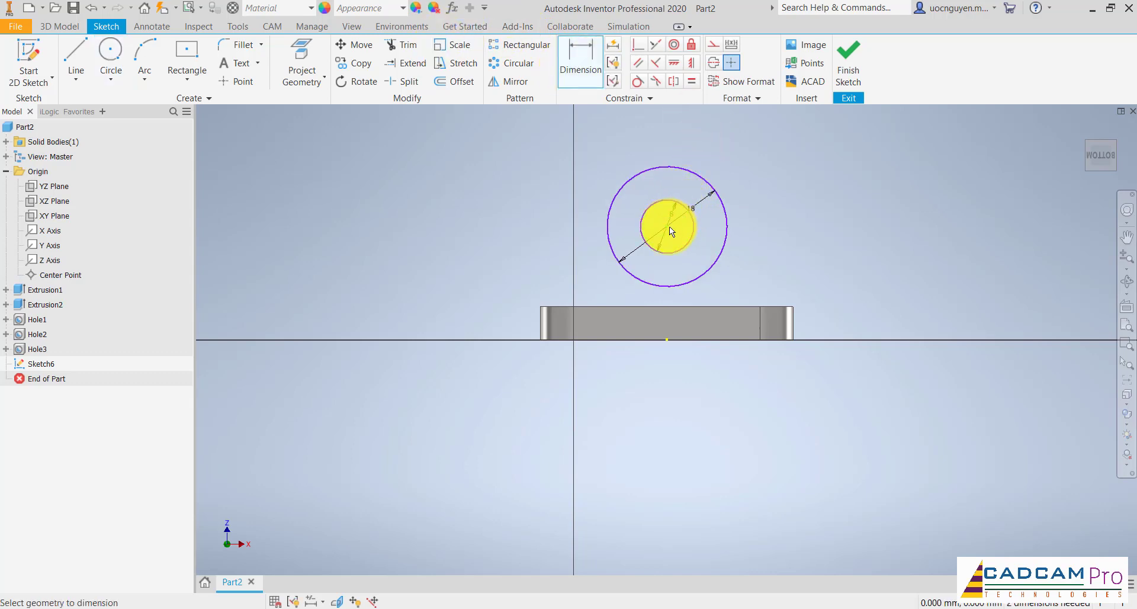
pyautogui.click(712, 265)
pyautogui.click(719, 340)
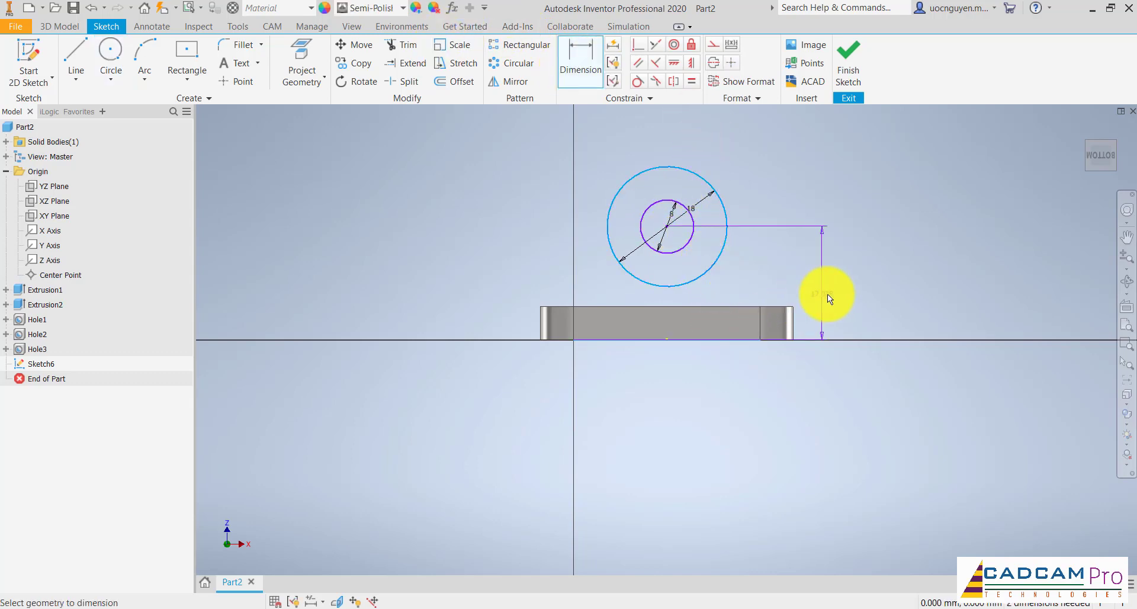
pyautogui.click(834, 294)
pyautogui.write('10')
pyautogui.press('Return')
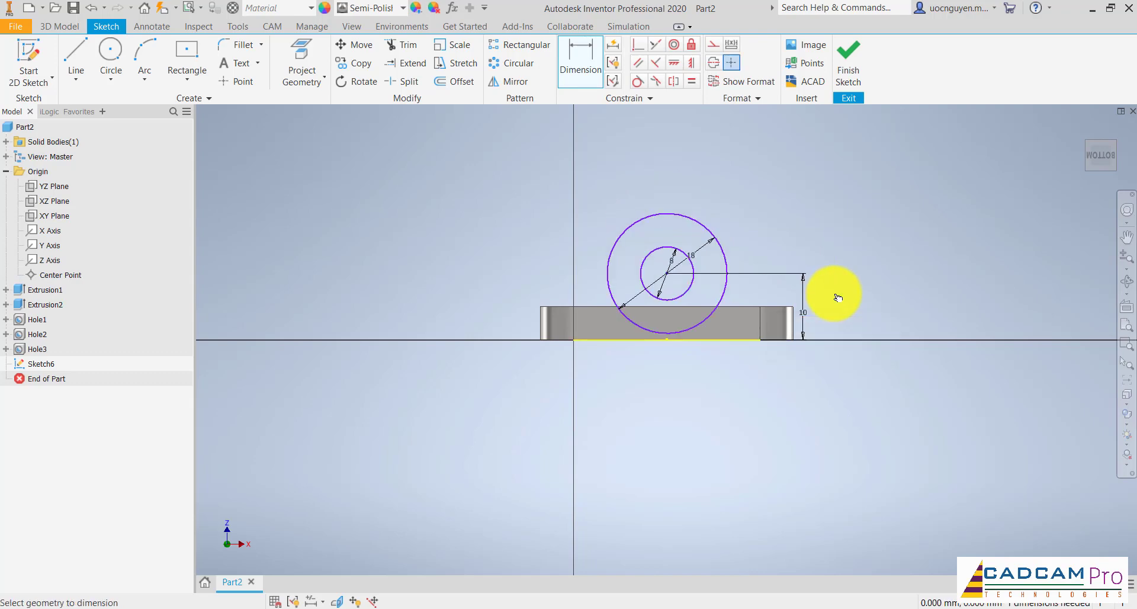
# Step: Align the circles' centre vertically with the midpoint of the plate's bottom edge and finish the sketch
pyautogui.click(691, 62)
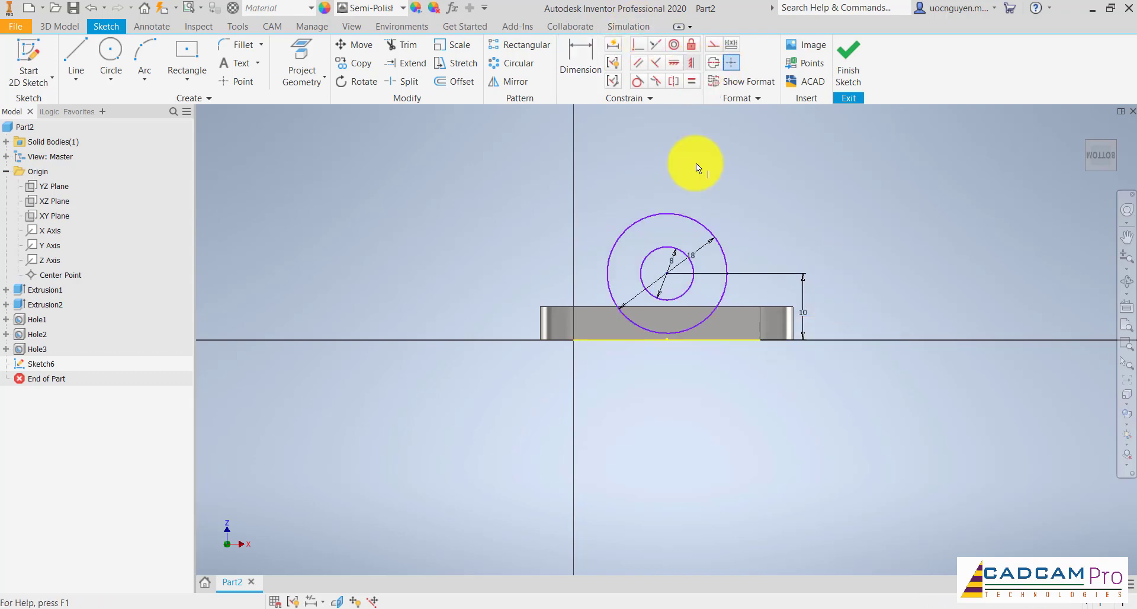
pyautogui.click(666, 275)
pyautogui.click(667, 339)
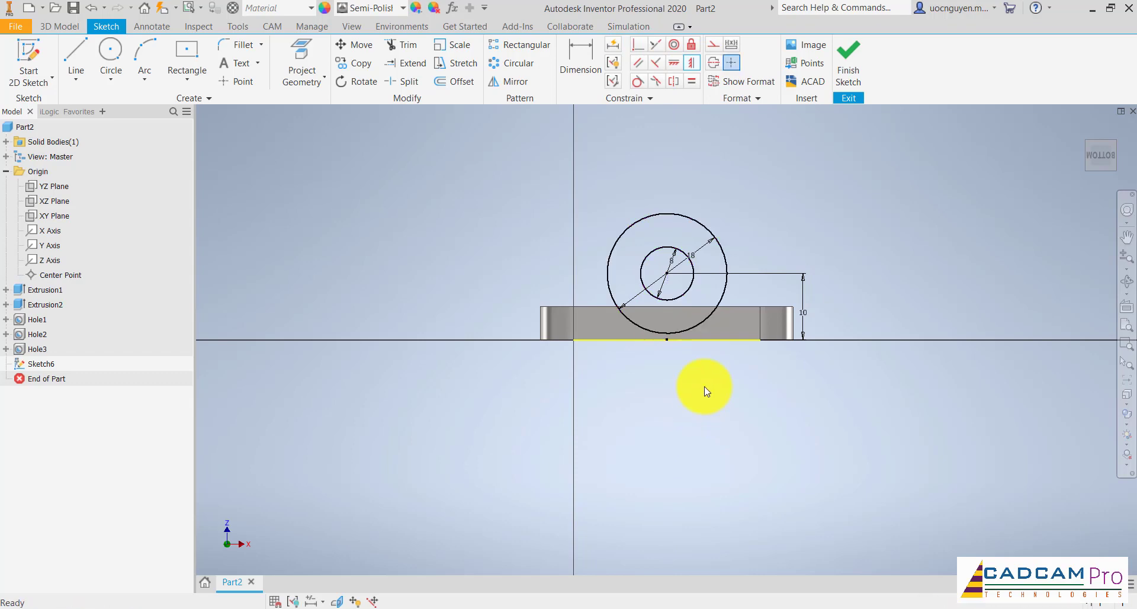
pyautogui.press('F6')
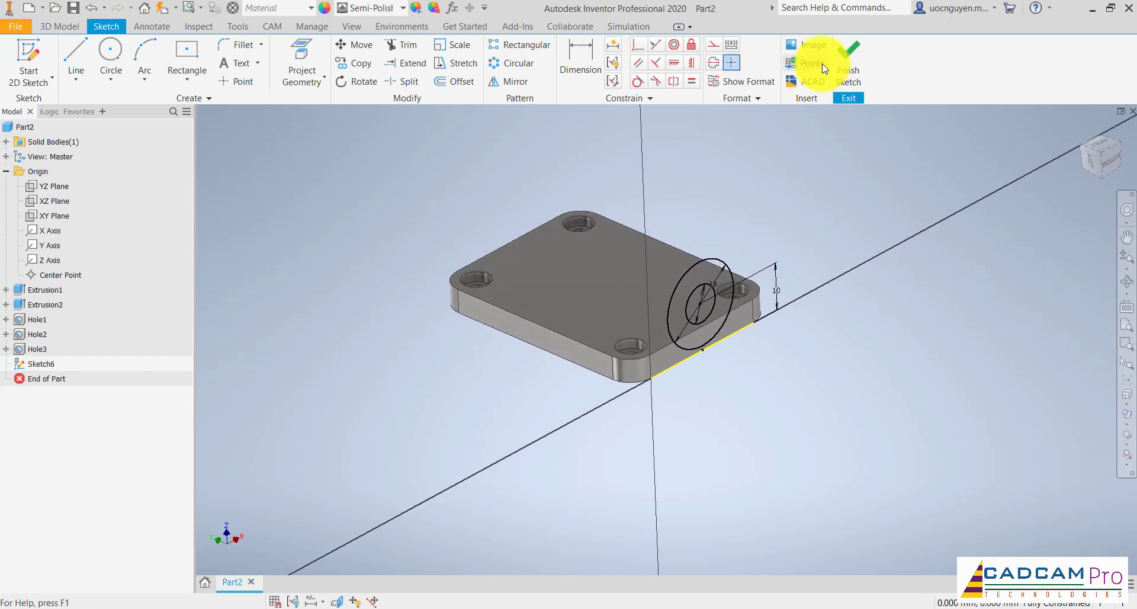
pyautogui.click(848, 59)
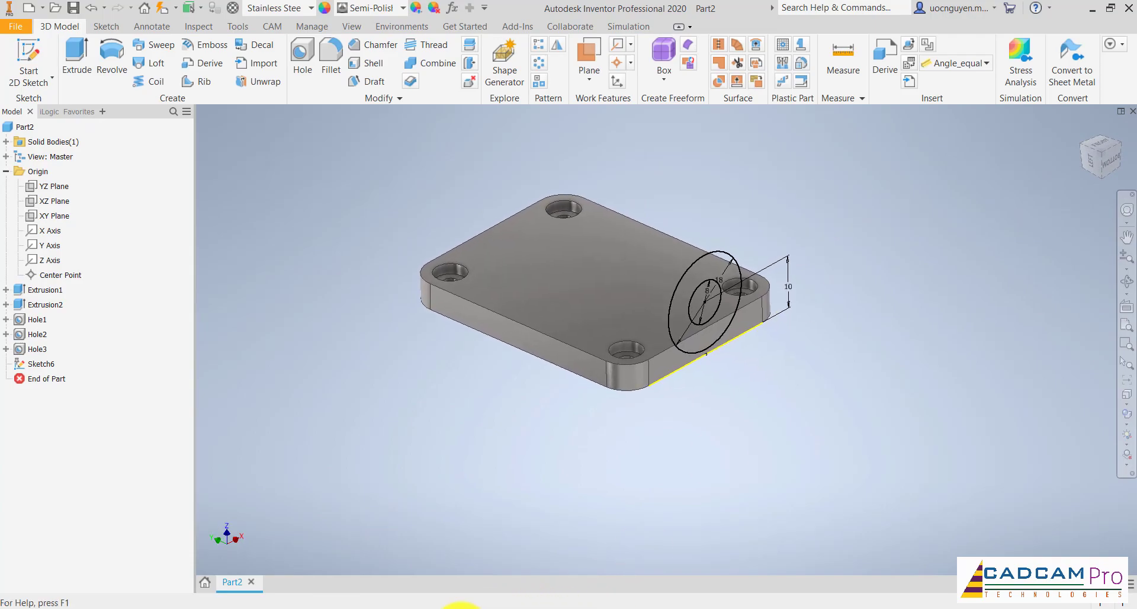
# Step: Check the reference drawing for the pipe lengths and extrude the ring asymmetrically, 10 mm outward and 60 mm across the plate
pyautogui.hotkey('alt', 'Tab')
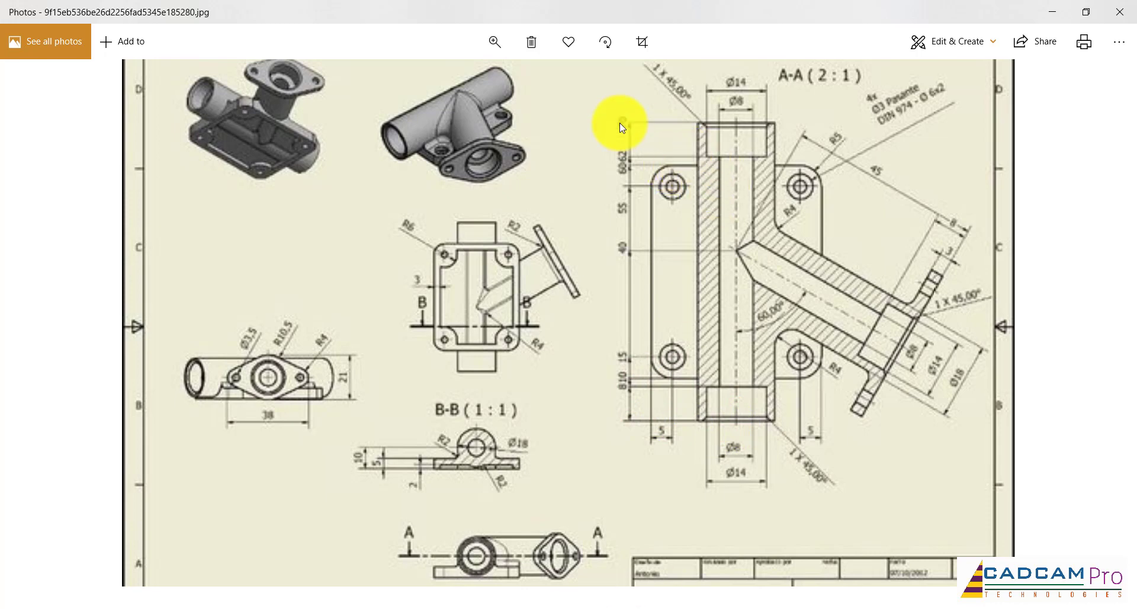
pyautogui.hotkey('alt', 'Tab')
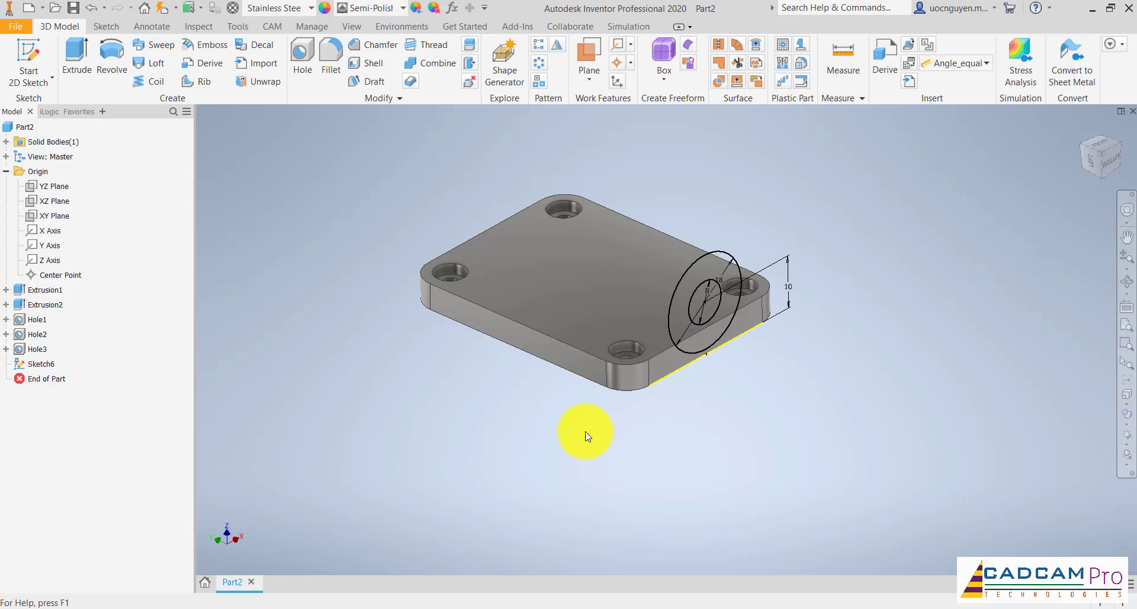
pyautogui.click(75, 61)
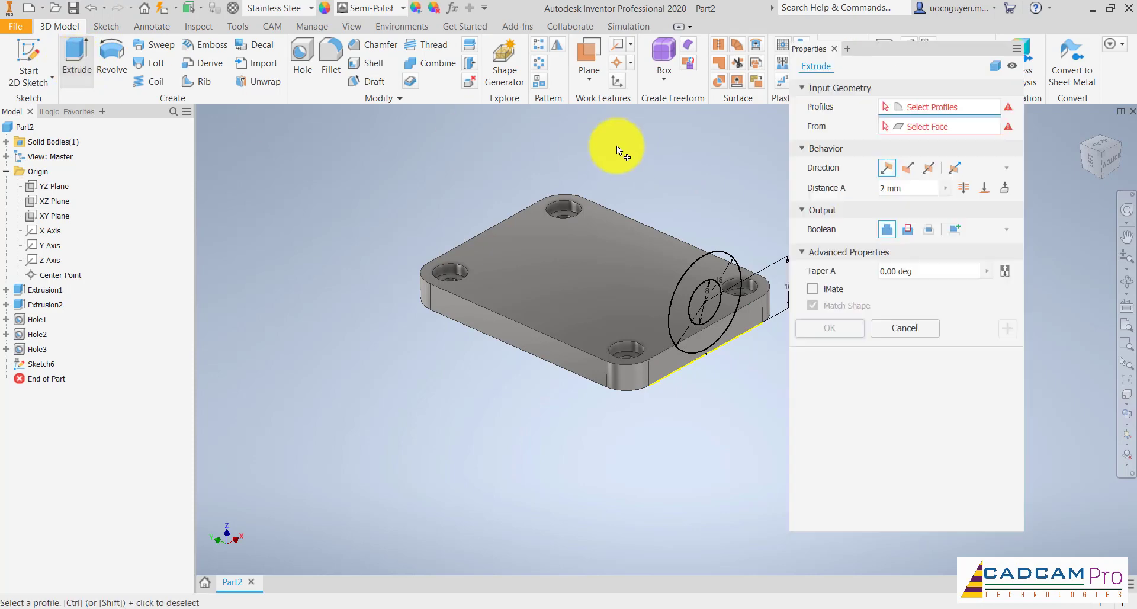
pyautogui.click(705, 257)
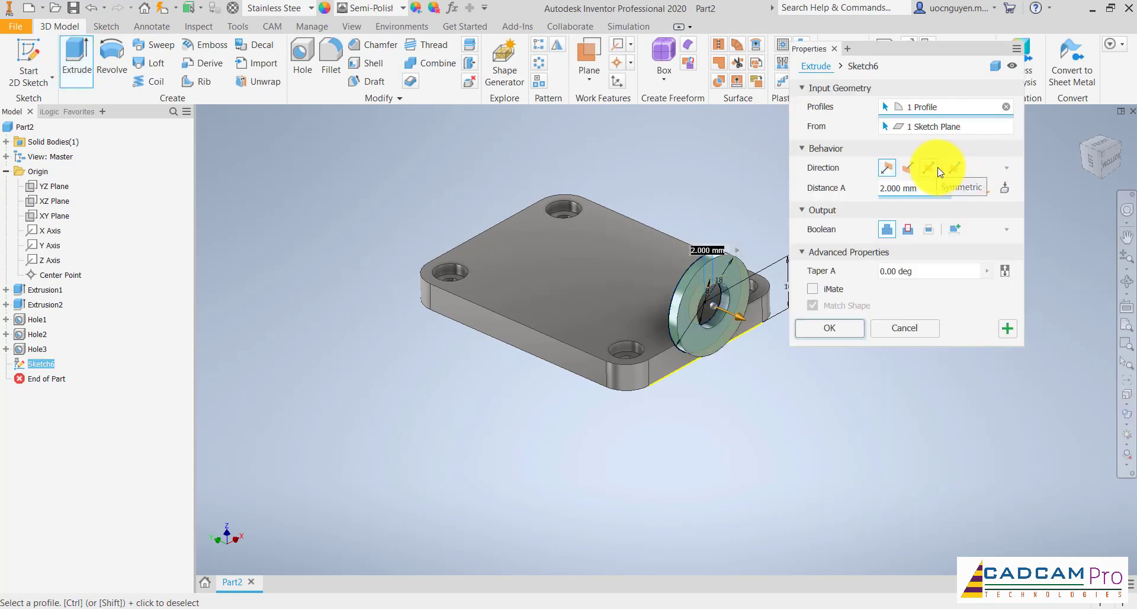
pyautogui.click(953, 169)
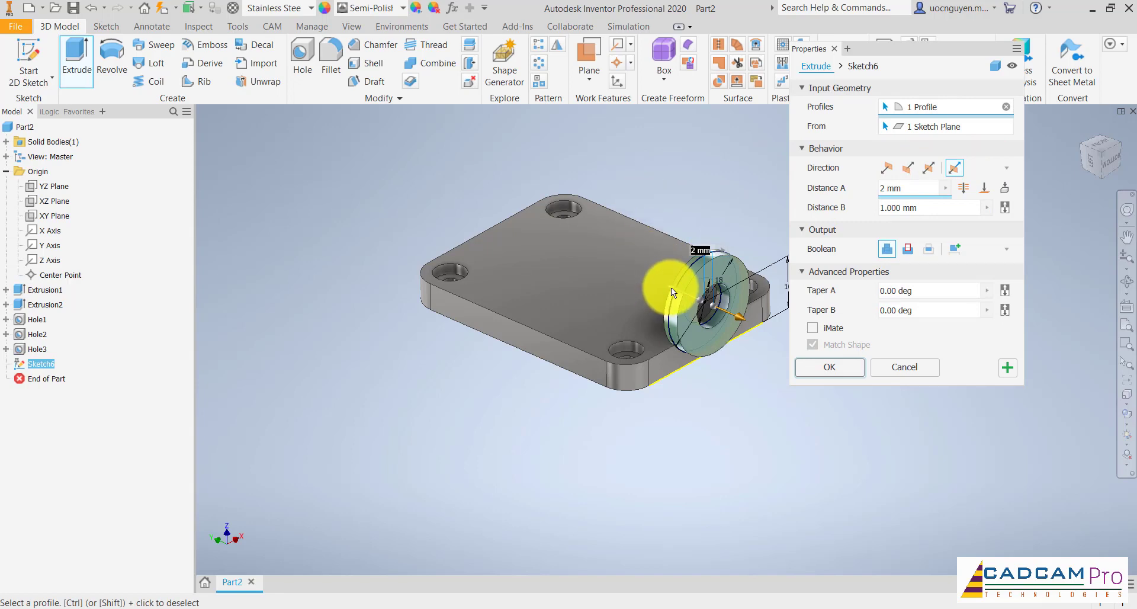
pyautogui.moveTo(671, 287); pyautogui.dragTo(535, 233)
pyautogui.click(886, 189)
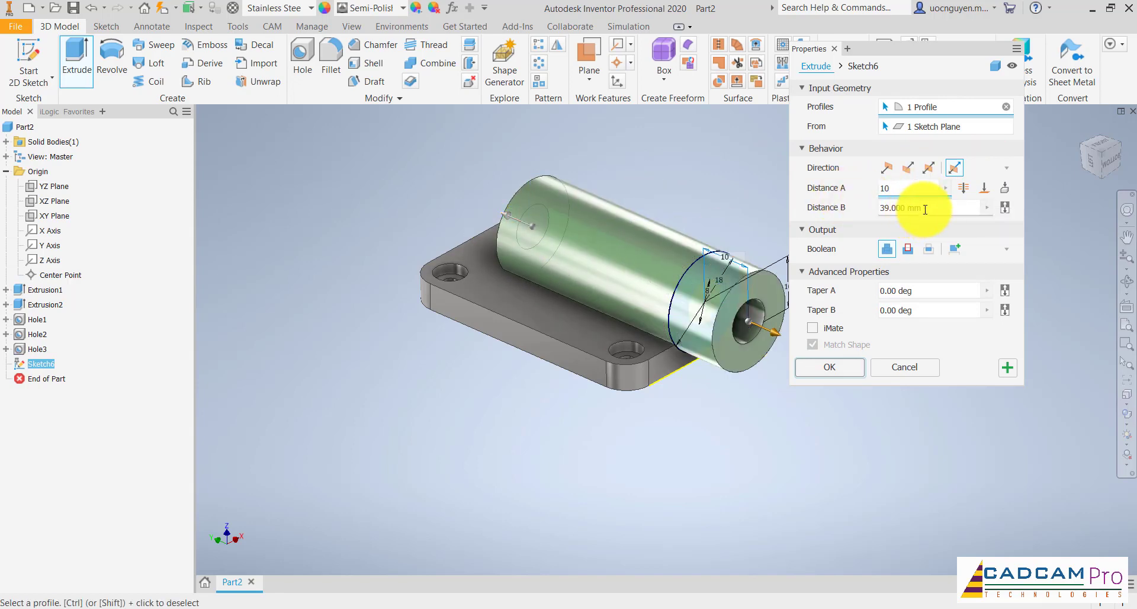
pyautogui.press('Tab')
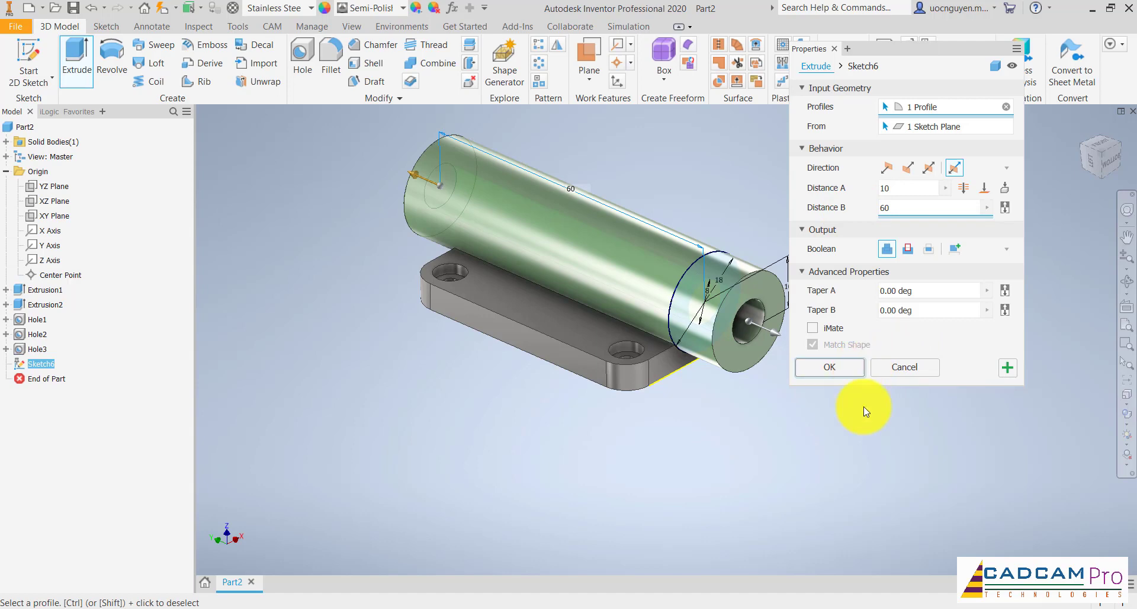
pyautogui.press('Return')
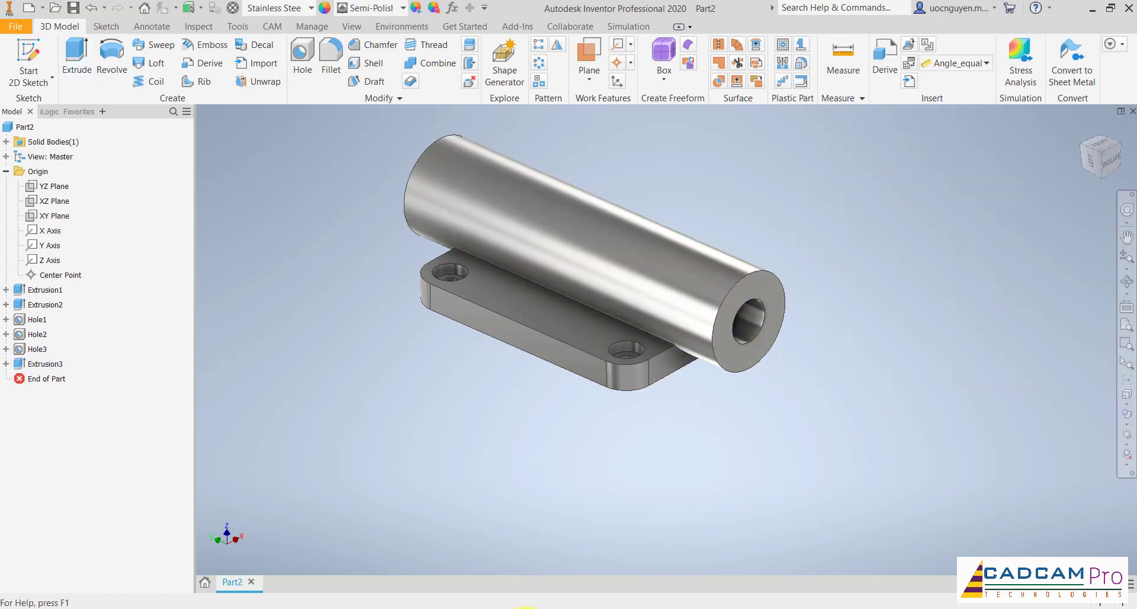
# Step: Check the drawing's bore sizes and cut a seatless hole, 14 mm in diameter and 8 mm deep, concentric with the bore at one pipe end
pyautogui.click(450, 607)
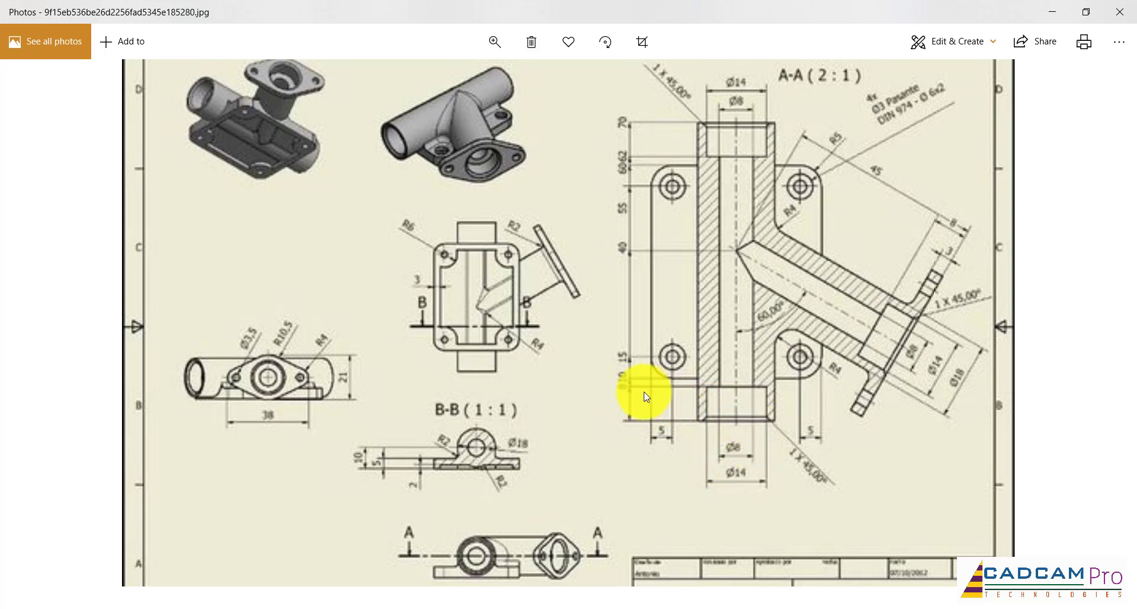
pyautogui.click(427, 605)
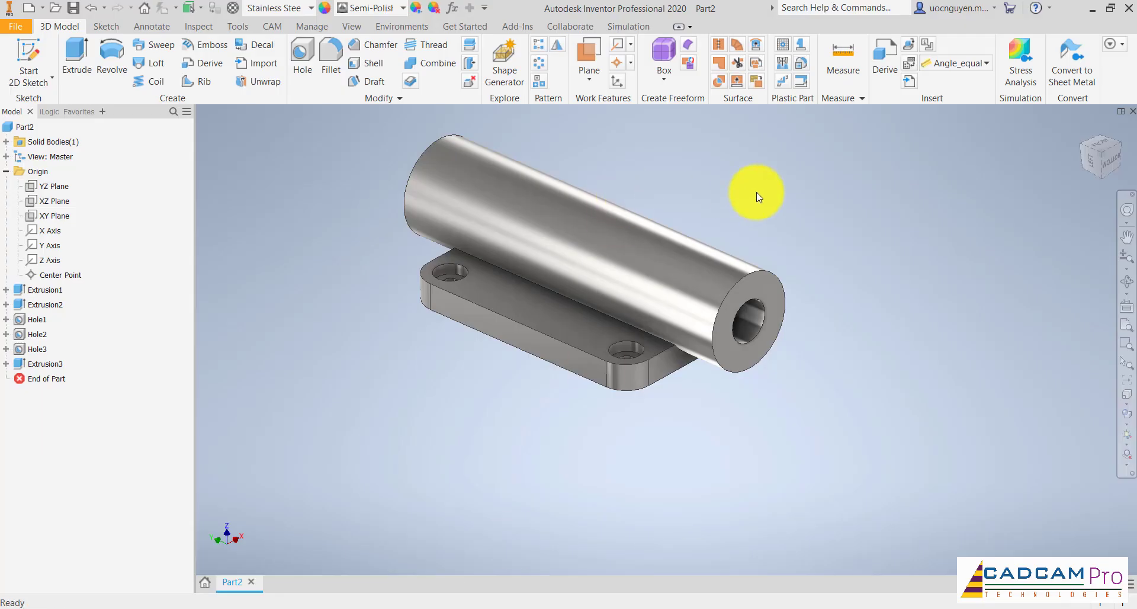
pyautogui.press('h')
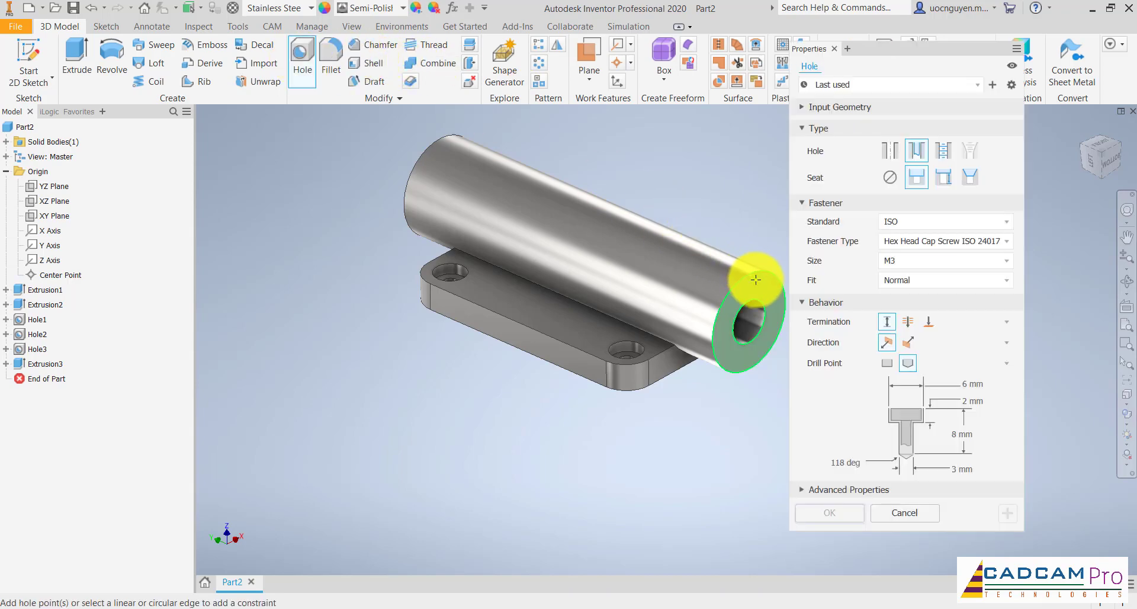
pyautogui.click(764, 303)
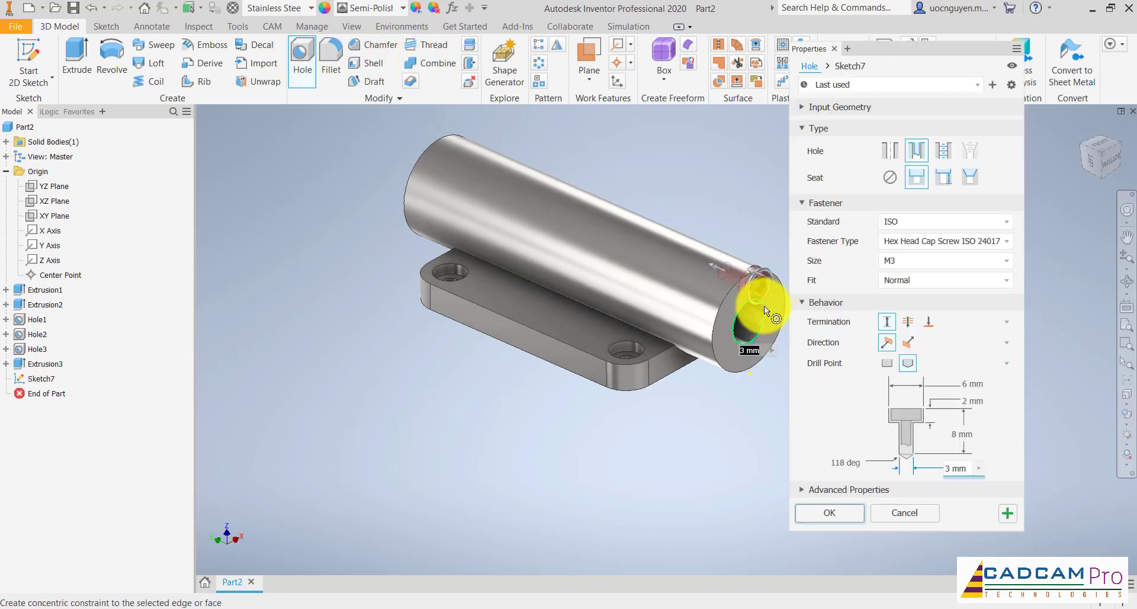
pyautogui.click(764, 306)
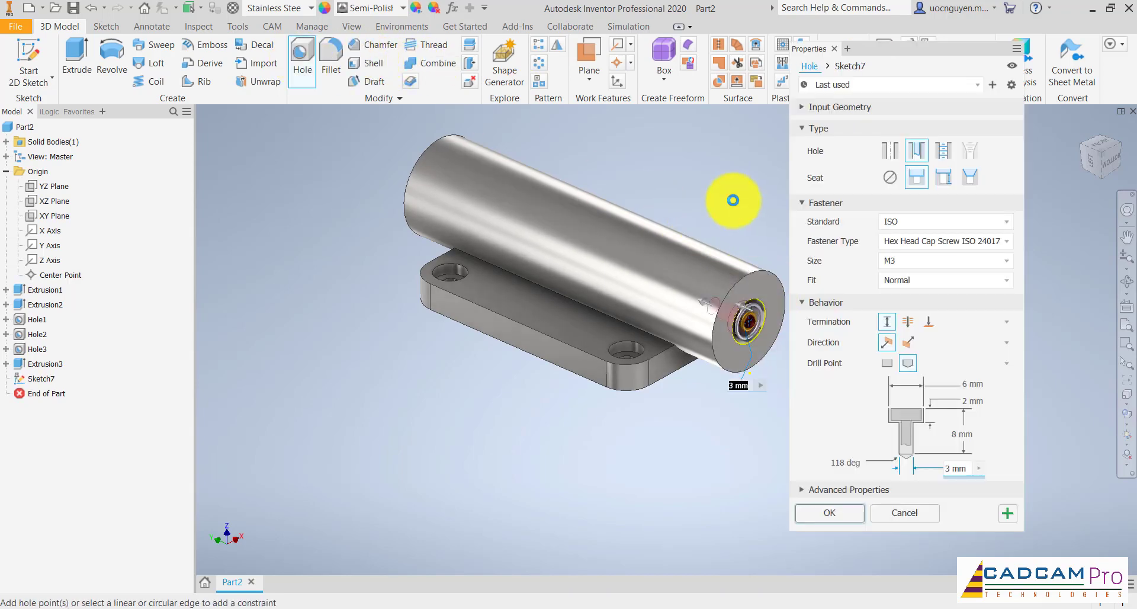
pyautogui.click(893, 178)
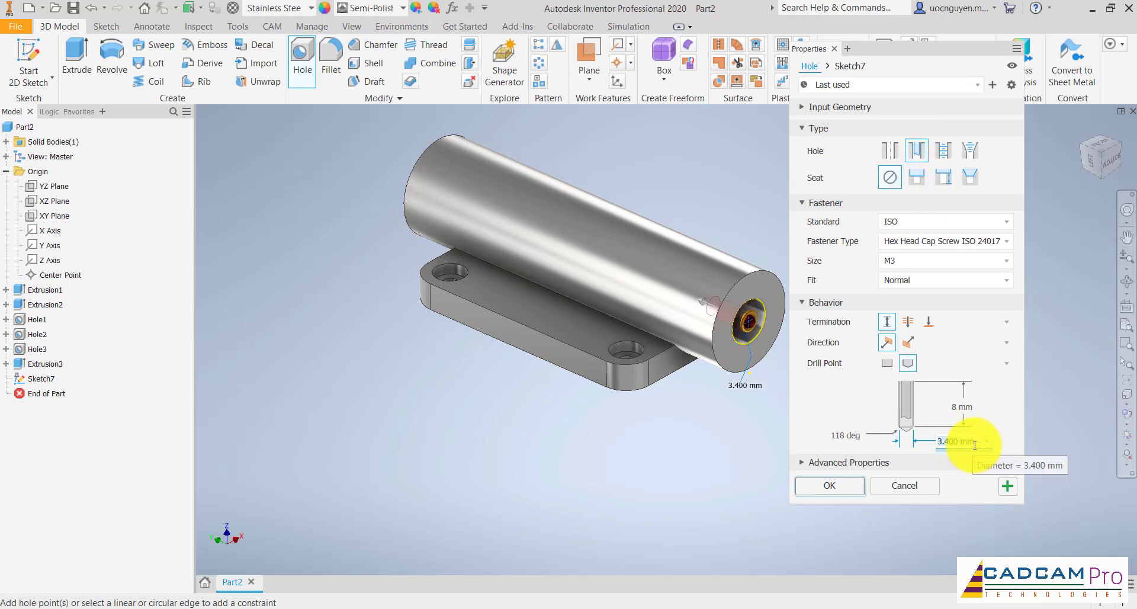
pyautogui.write('14')
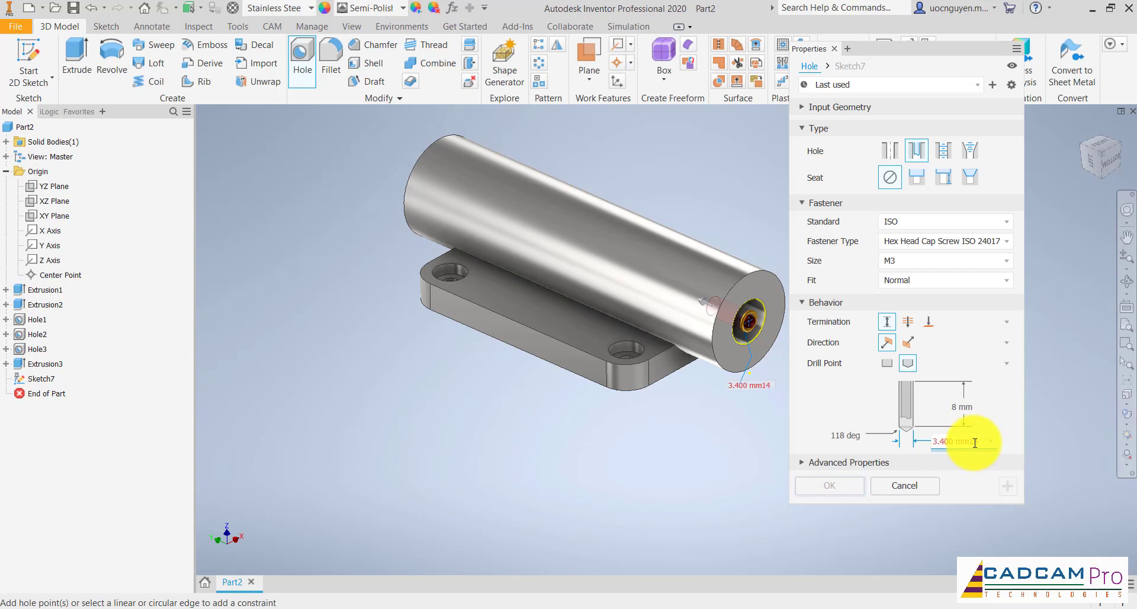
pyautogui.moveTo(971, 442); pyautogui.dragTo(859, 446)
pyautogui.press('BackSpace')
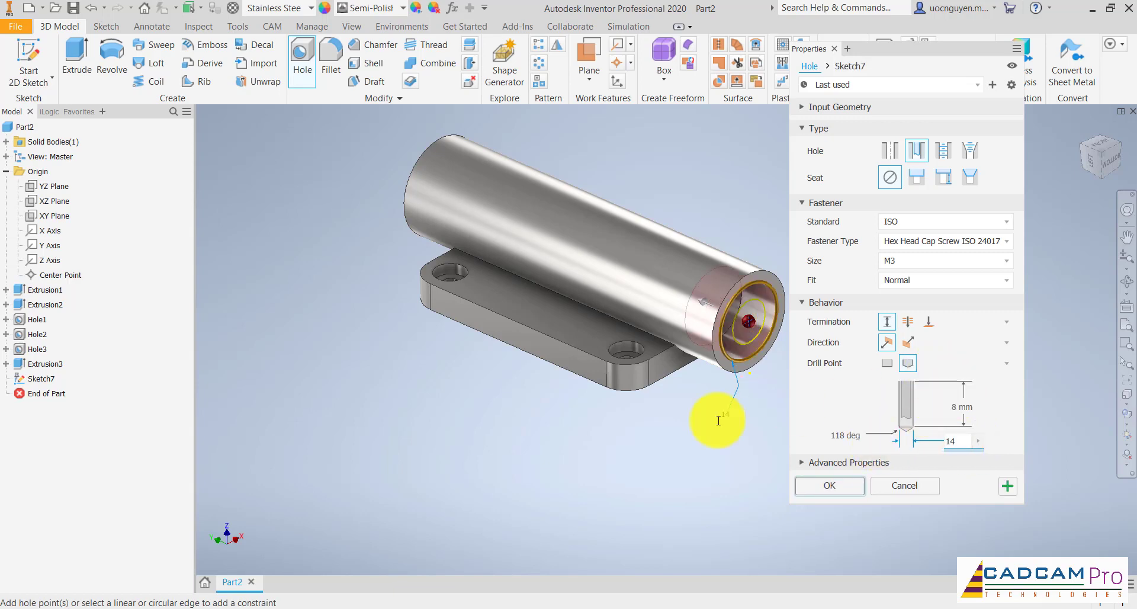
pyautogui.keyDown('shift'); pyautogui.moveTo(680, 454); pyautogui.dragTo(435, 346, button='middle'); pyautogui.keyUp('shift')
pyautogui.click(1013, 489)
# Step: Cut the same 14 mm hole, 8 mm deep, concentric with the bore at the opposite pipe end
pyautogui.click(409, 387)
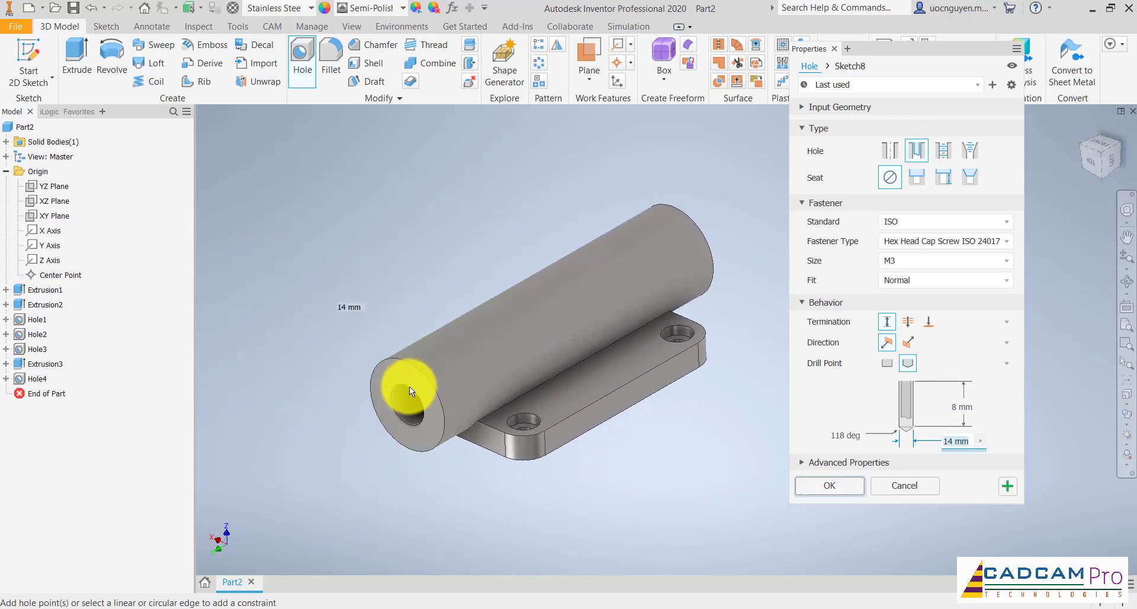
pyautogui.click(414, 391)
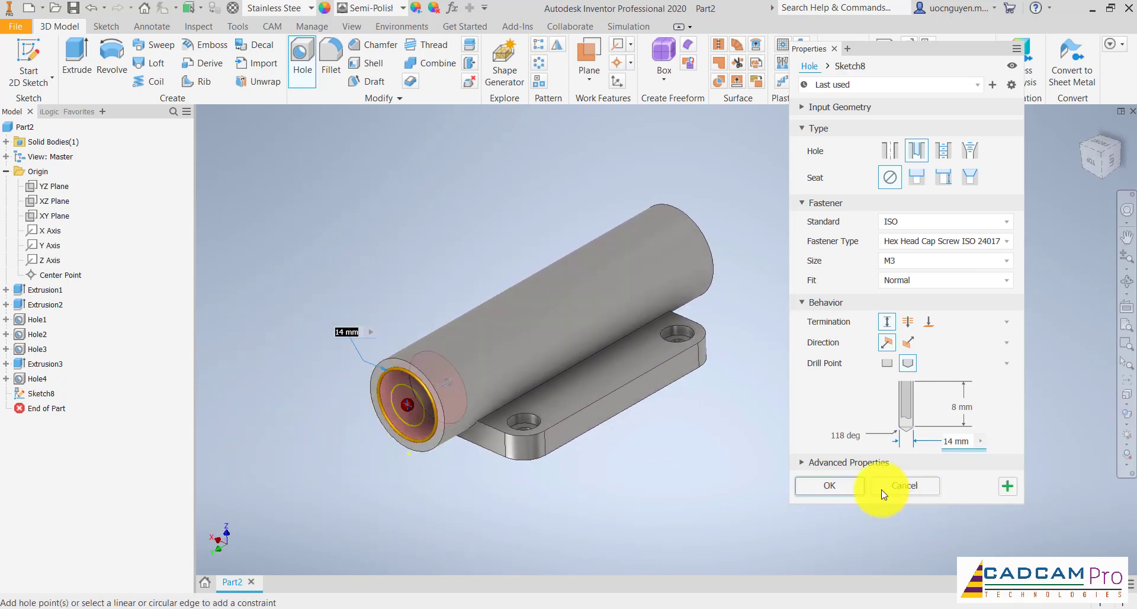
pyautogui.click(851, 493)
pyautogui.keyDown('shift'); pyautogui.moveTo(720, 448); pyautogui.dragTo(746, 455, button='middle'); pyautogui.keyUp('shift')
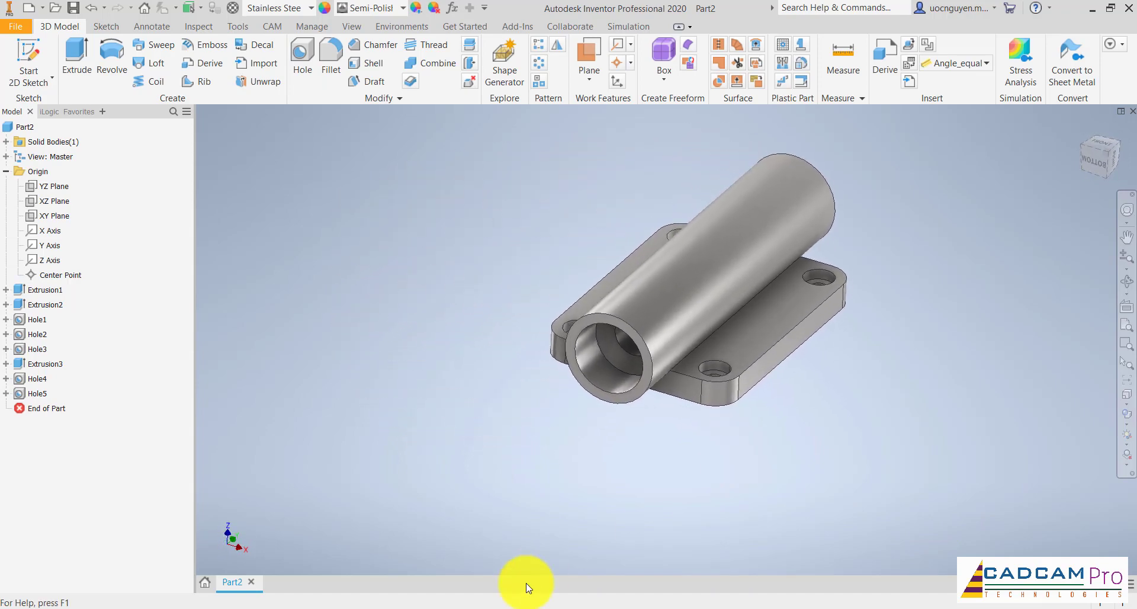
# Step: Check the reference drawing and create a work plane offset -10 mm from the plate's underside, through the pipe's axis
pyautogui.click(464, 607)
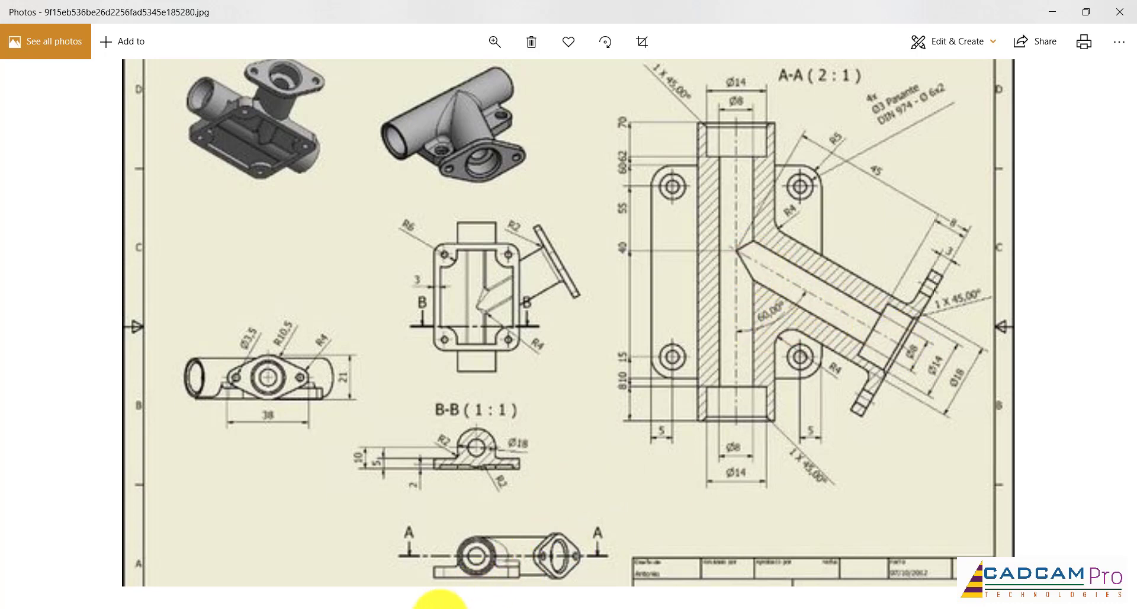
pyautogui.click(446, 604)
pyautogui.press('F6')
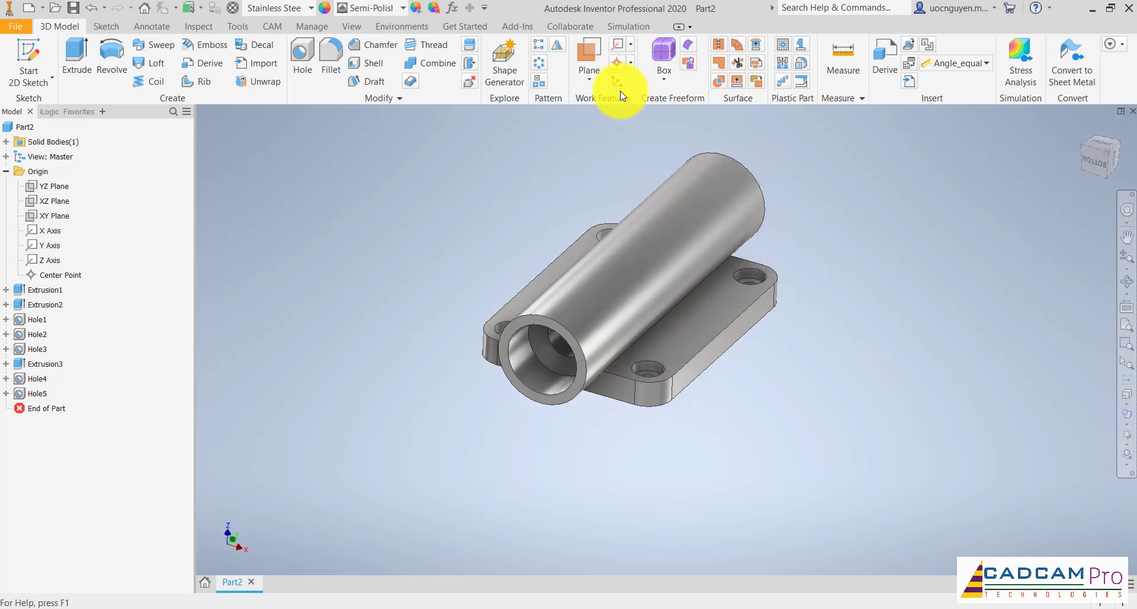
pyautogui.click(589, 78)
pyautogui.click(609, 140)
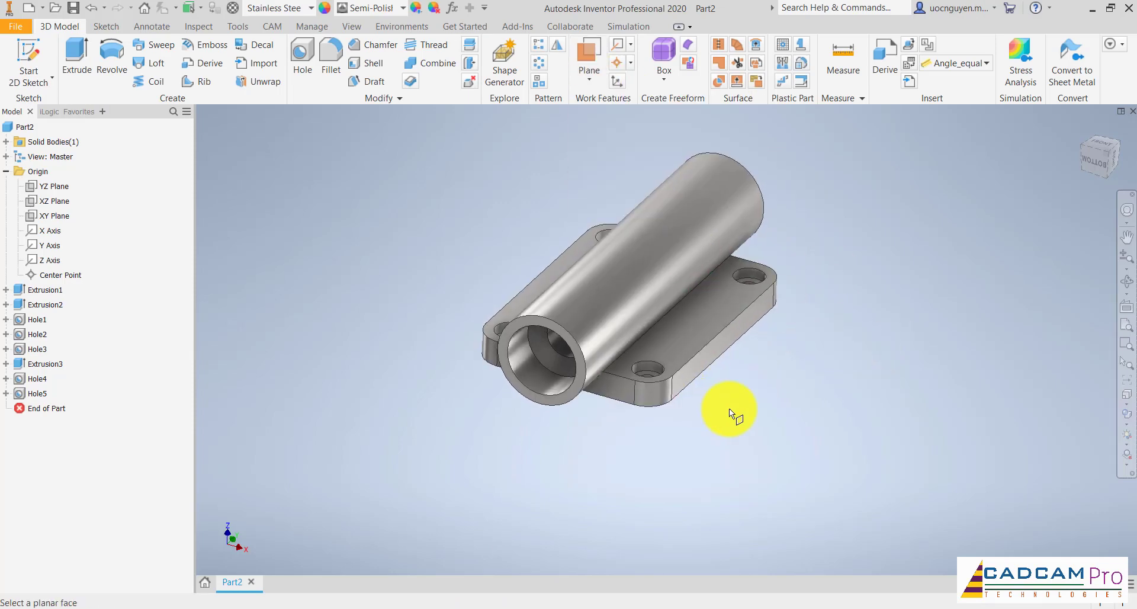
pyautogui.press('F5')
pyautogui.click(669, 423)
pyautogui.press('F6')
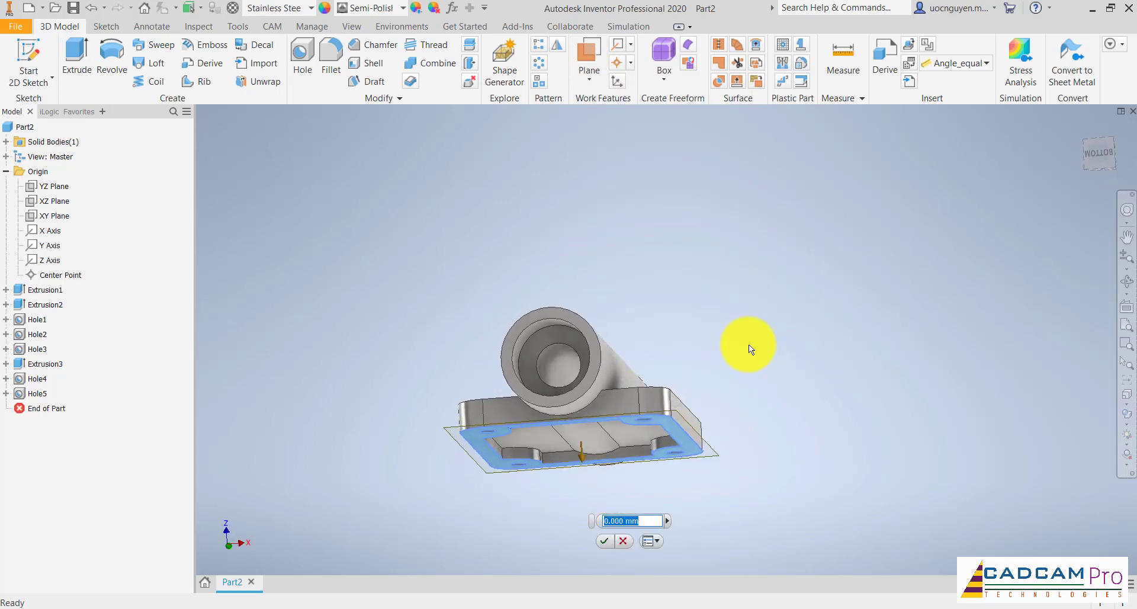
pyautogui.write('-1')
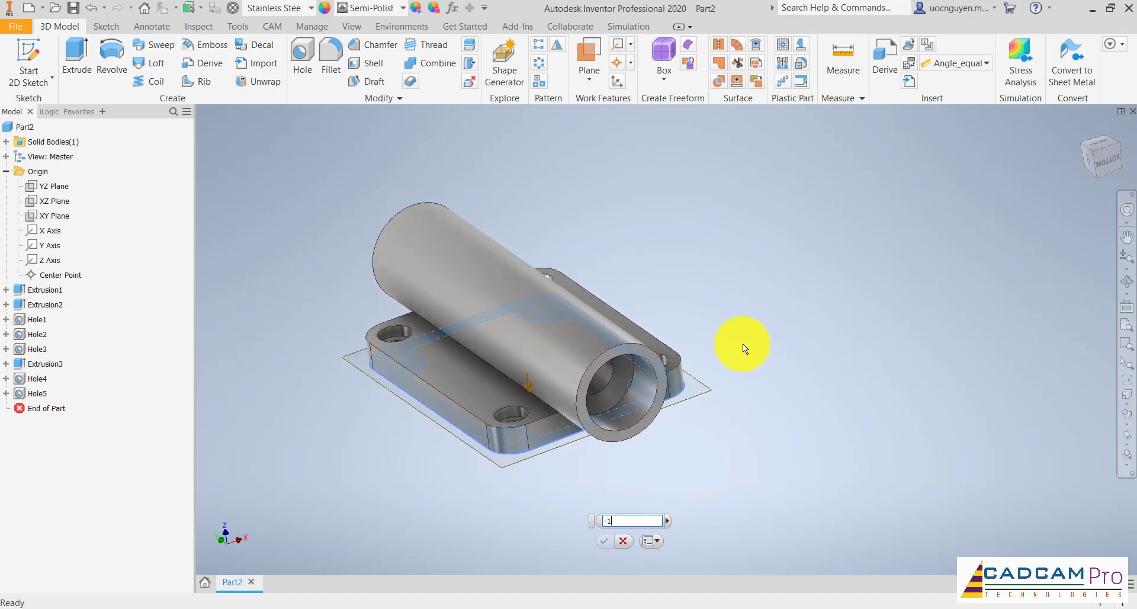
pyautogui.write('0')
pyautogui.press('Return')
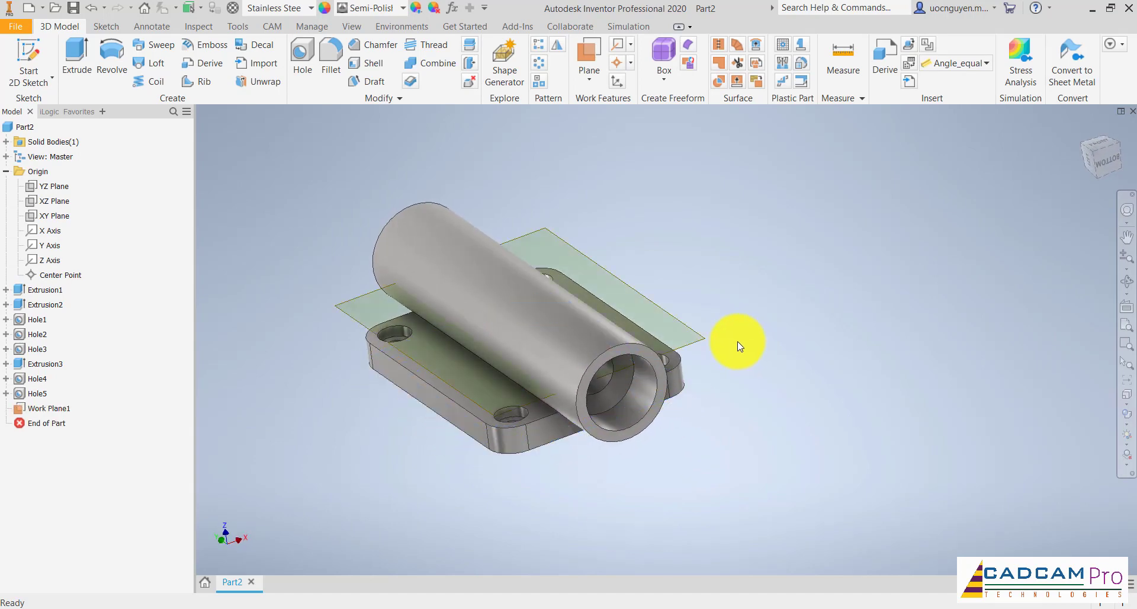
# Step: Start a sketch on the offset work plane and slice the graphics at the sketch plane
pyautogui.click(700, 338)
pyautogui.press('s')
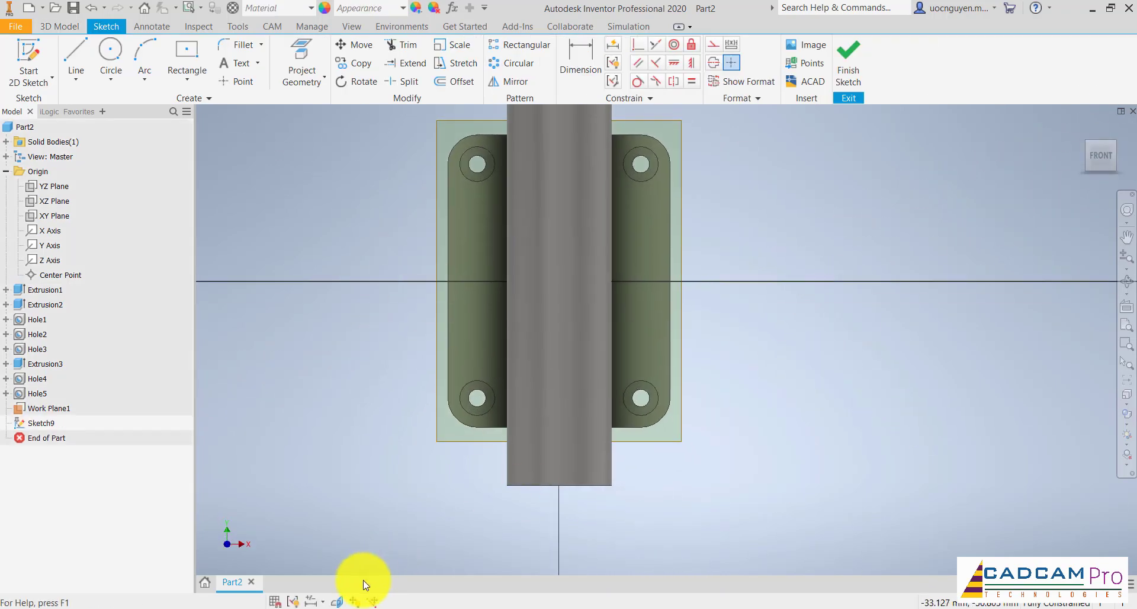
pyautogui.click(337, 601)
pyautogui.moveTo(747, 370); pyautogui.dragTo(731, 394, button='middle')
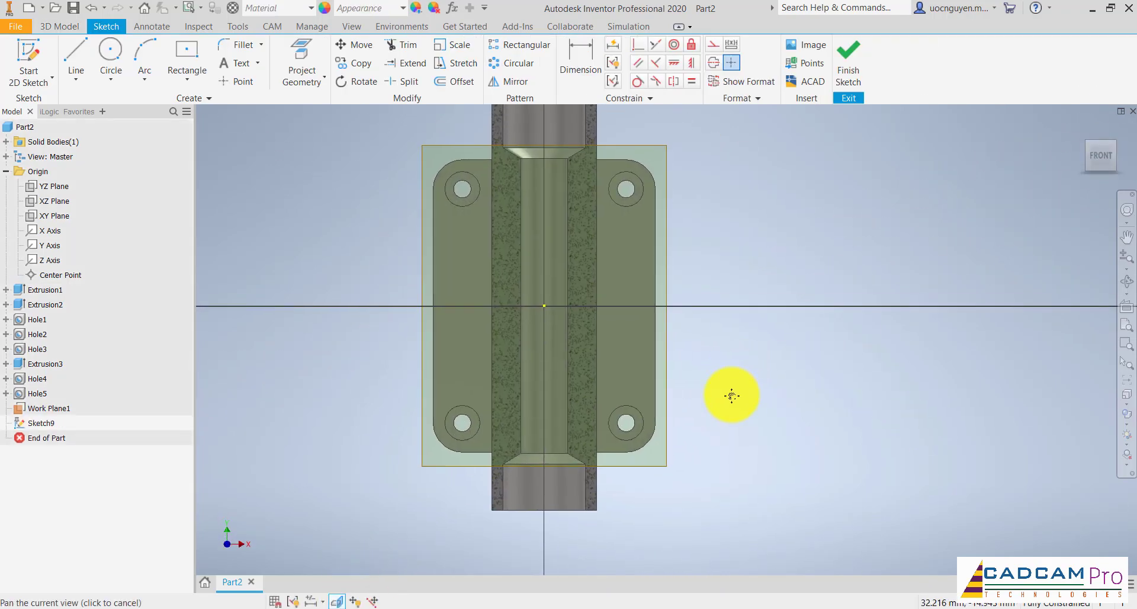
# Step: Project the YZ and XZ origin planes into the sketch and convert the projected lines to construction geometry
pyautogui.click(323, 55)
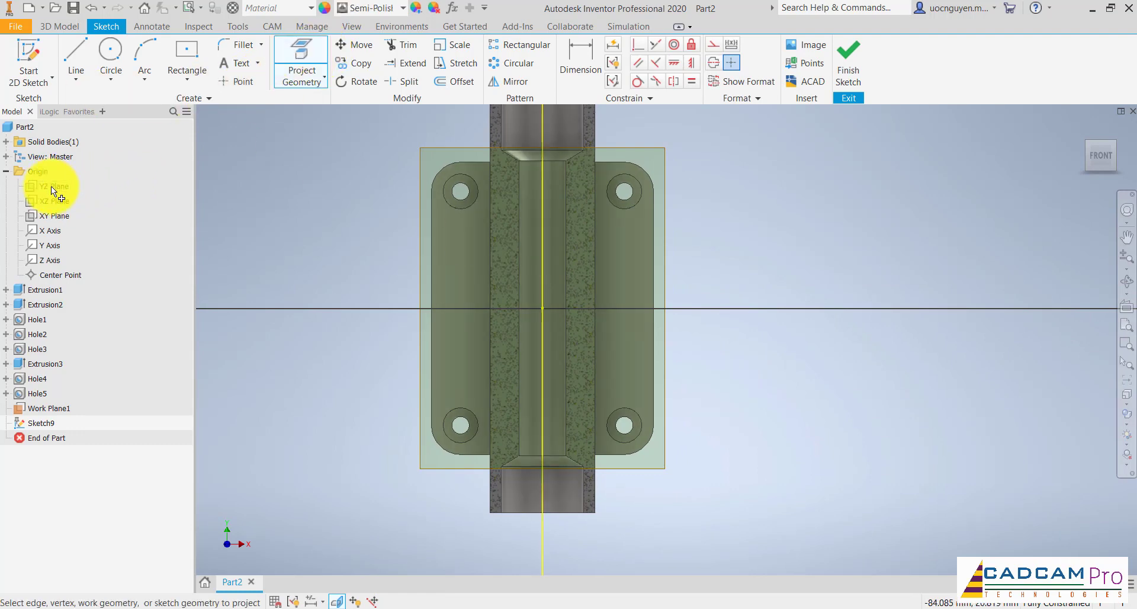
pyautogui.click(54, 201)
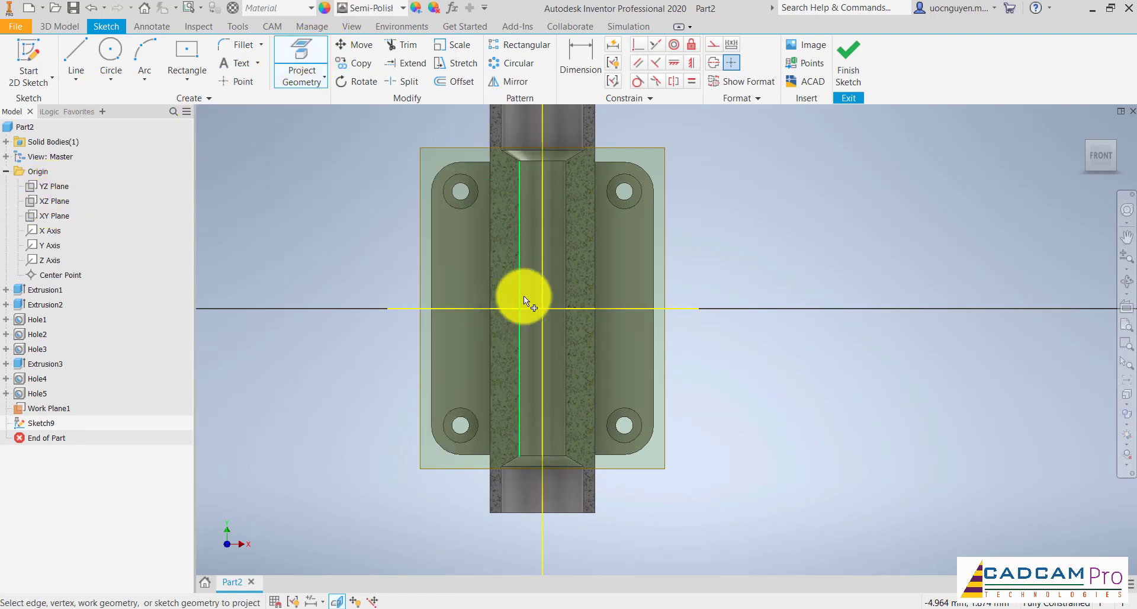
pyautogui.press('Escape')
pyautogui.moveTo(734, 276); pyautogui.dragTo(461, 331)
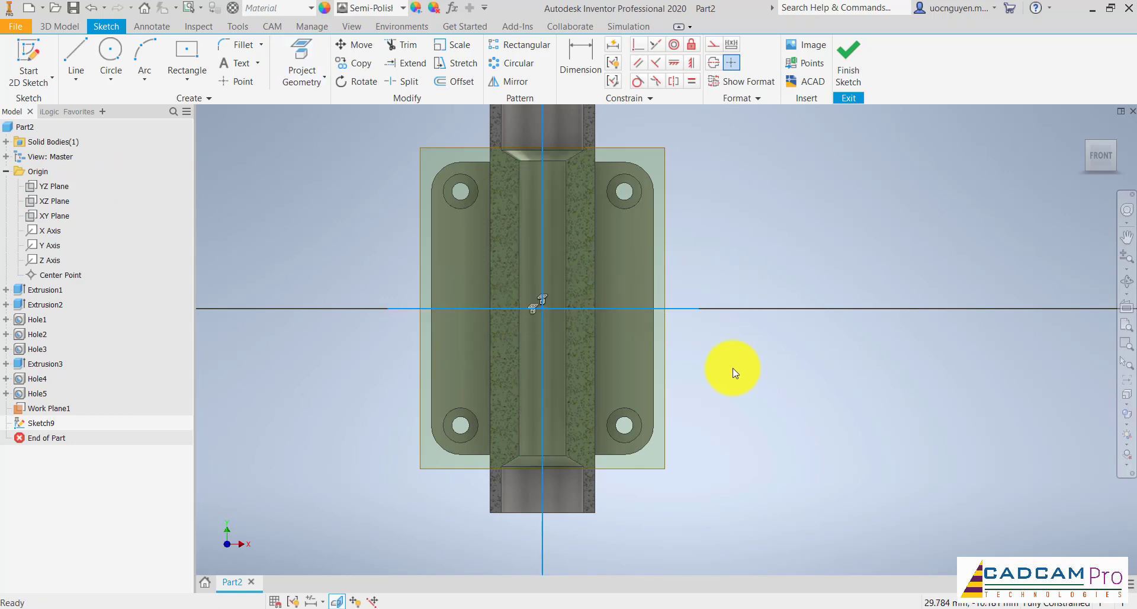
pyautogui.rightClick(766, 367)
pyautogui.press('Escape')
# Step: Draw a slanted line from the pipe's centreline out past the plate and set its angle to the centreline to 60°
pyautogui.press('l')
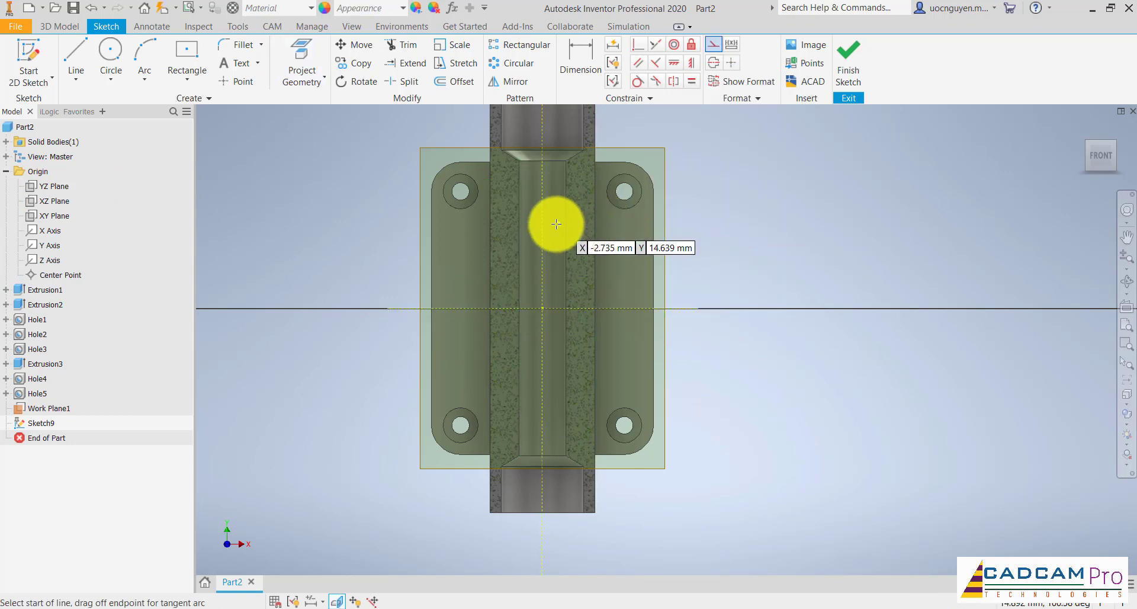
pyautogui.click(665, 308)
pyautogui.click(818, 466)
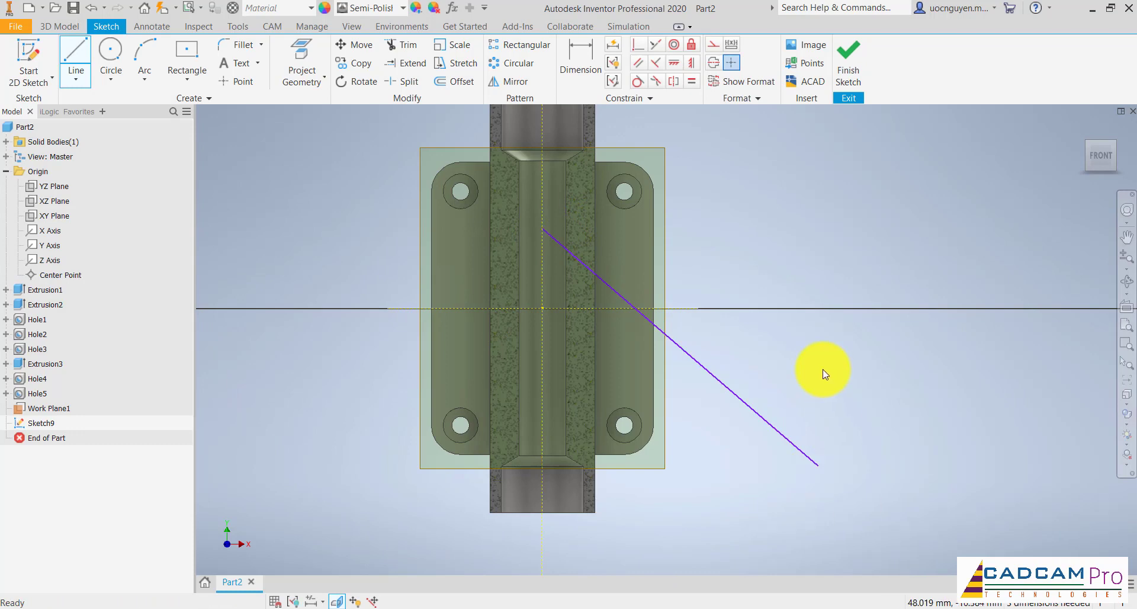
pyautogui.press('d')
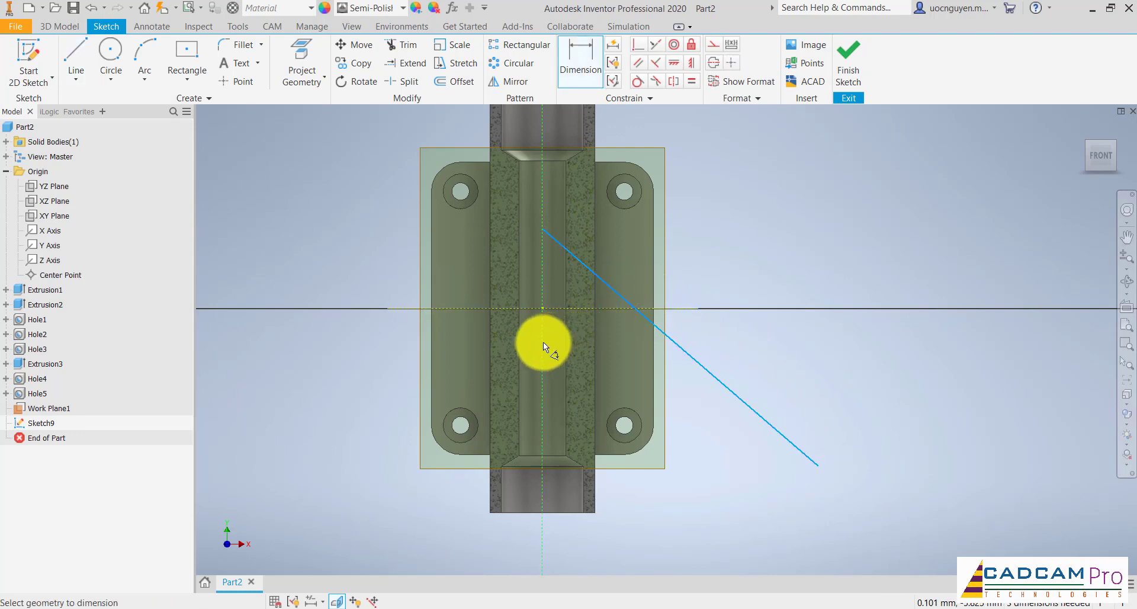
pyautogui.click(610, 360)
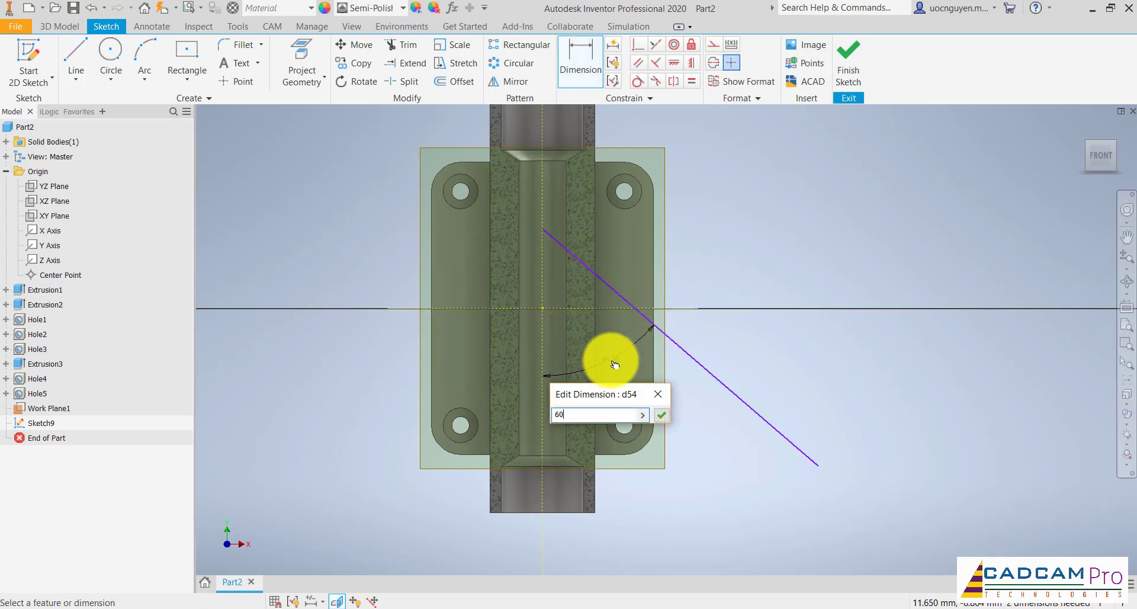
pyautogui.press('Return')
# Step: Try to constrain the slanted line's upper endpoint coincident with the vertical construction line
pyautogui.moveTo(757, 251); pyautogui.dragTo(761, 276, button='middle')
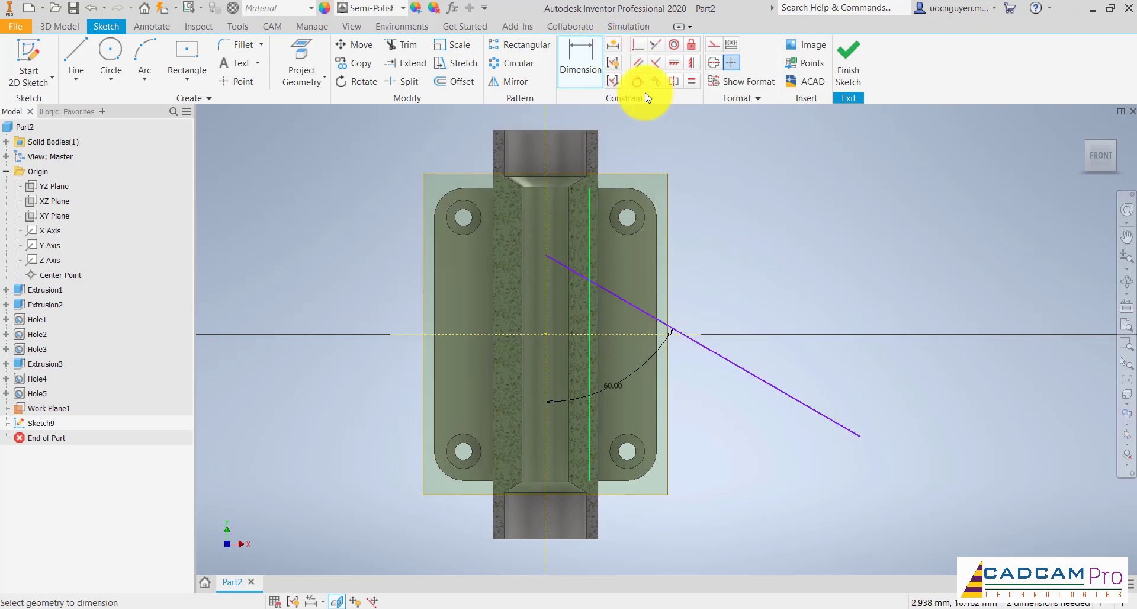
pyautogui.click(638, 44)
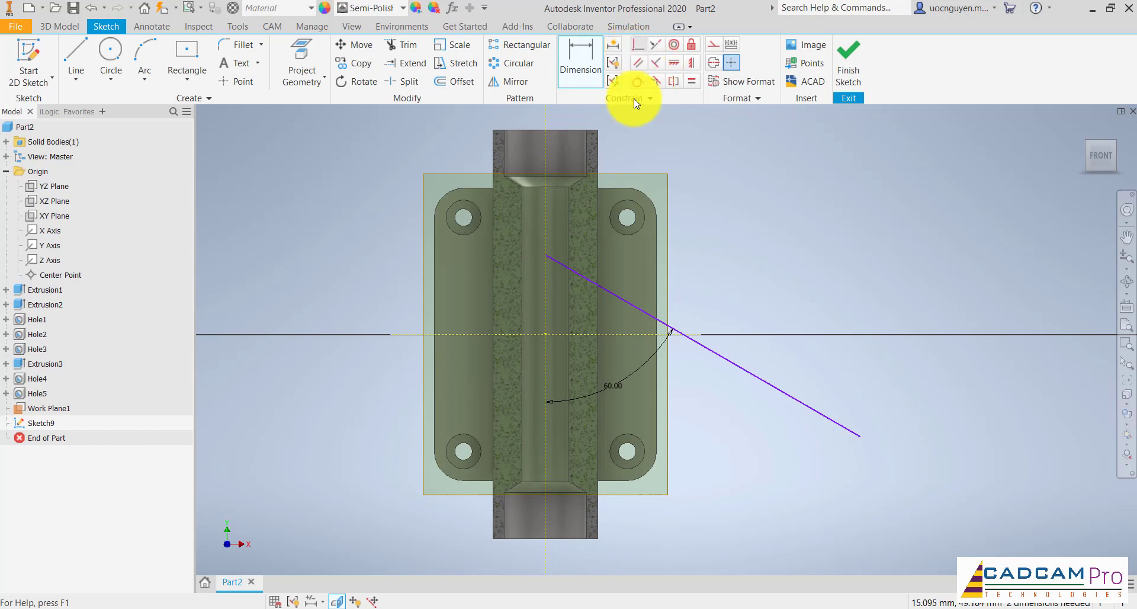
pyautogui.click(548, 254)
pyautogui.click(545, 237)
pyautogui.click(297, 132)
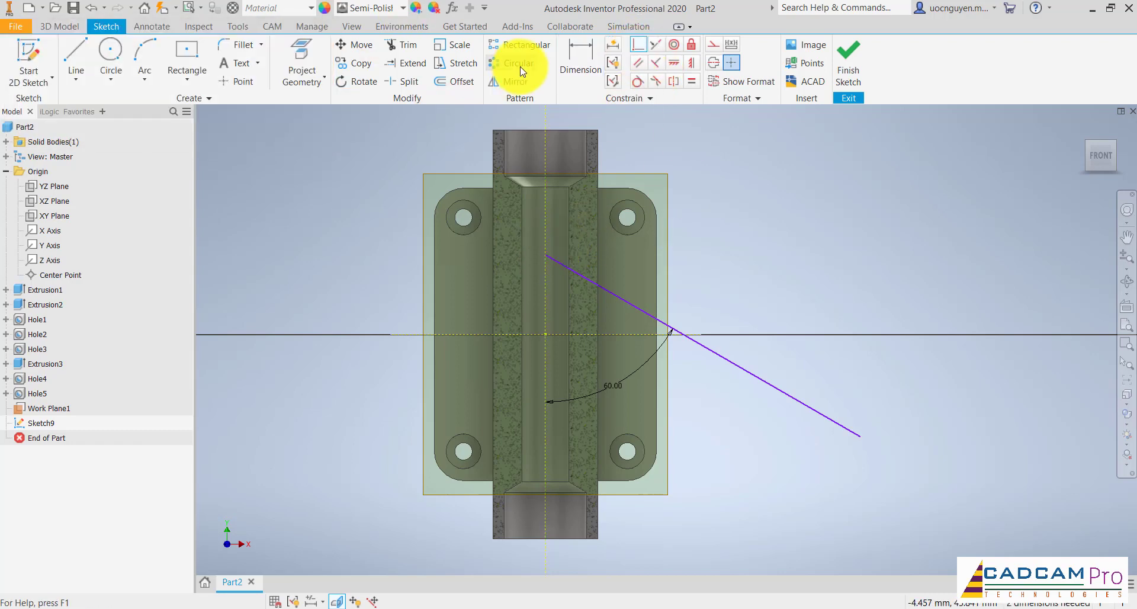
# Step: Dimension the slanted line's upper endpoint 40 mm from the pipe's lower end edge
pyautogui.click(578, 60)
pyautogui.click(546, 254)
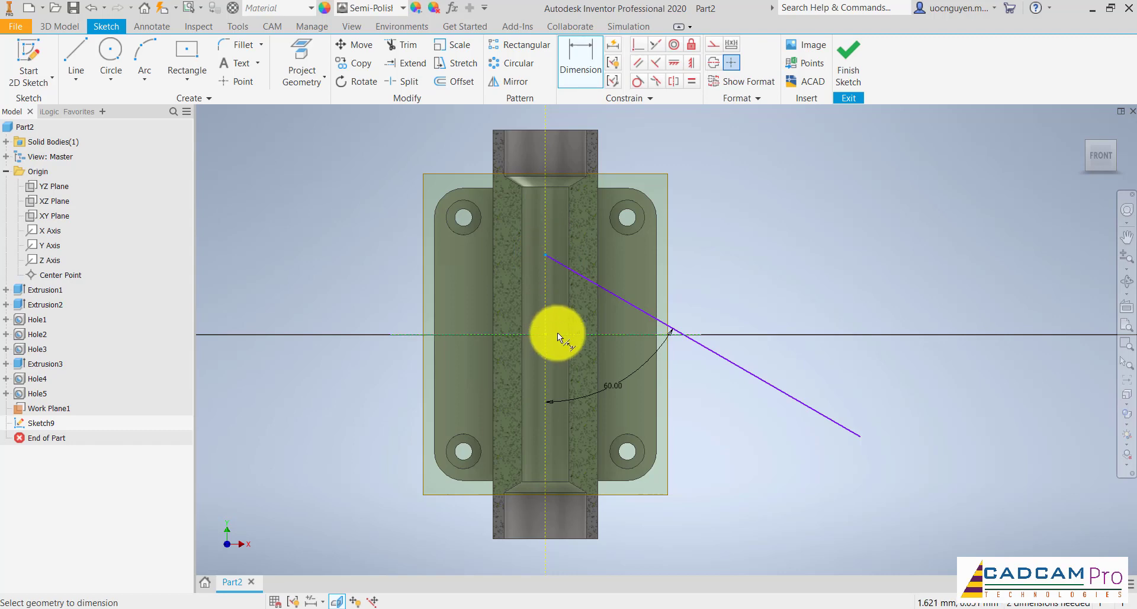
pyautogui.click(500, 541)
pyautogui.click(340, 383)
pyautogui.write('40')
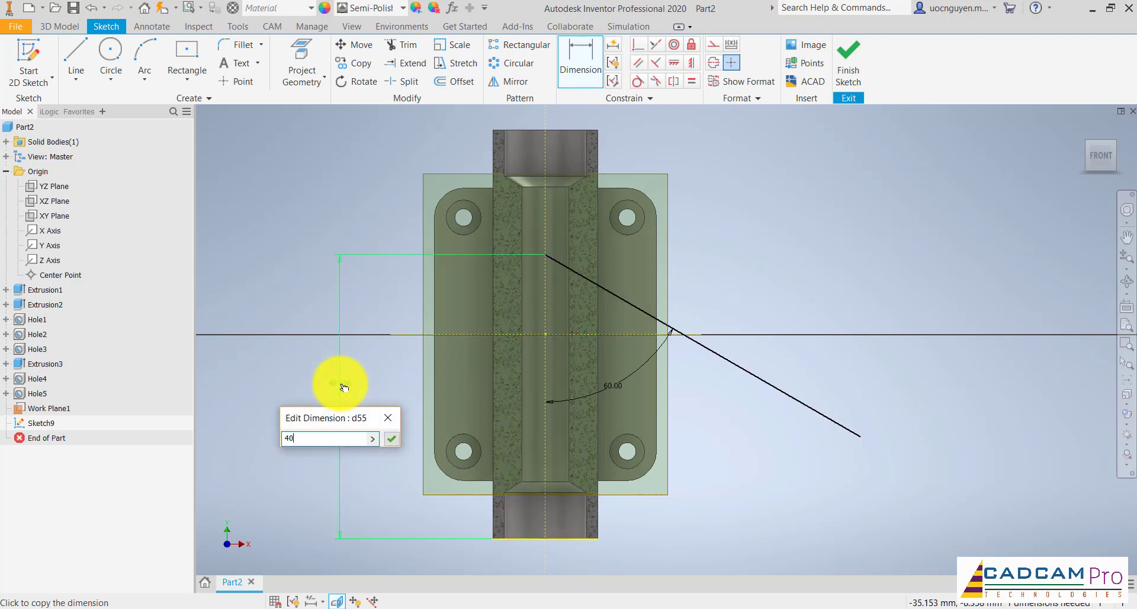
pyautogui.press('Return')
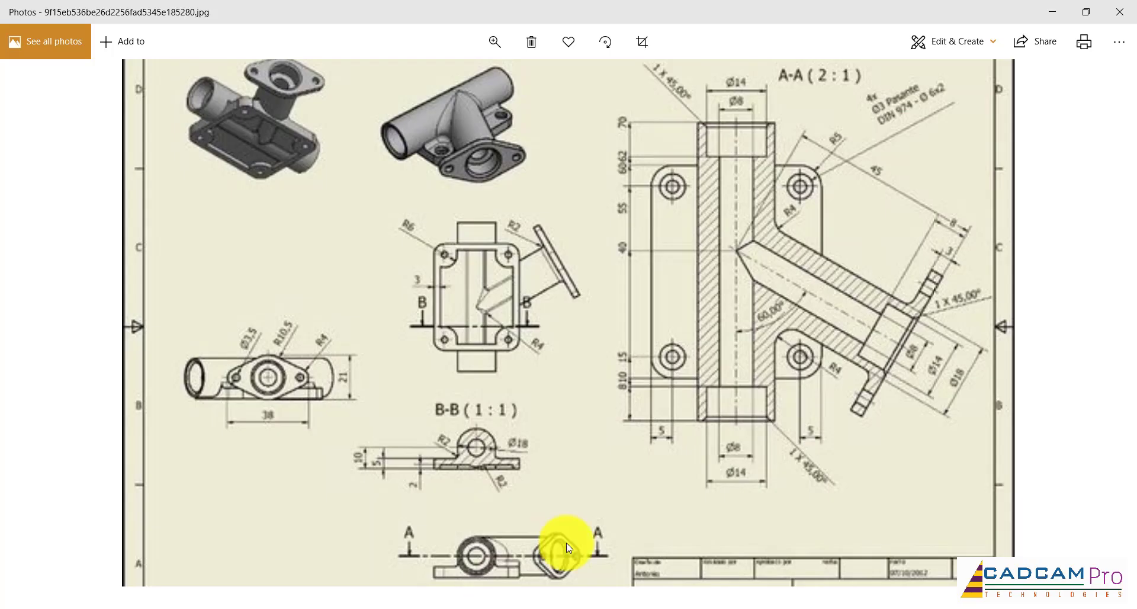
# Step: Check the branch length on the reference drawing and dimension the slanted line's aligned length as 45 mm
pyautogui.click(494, 603)
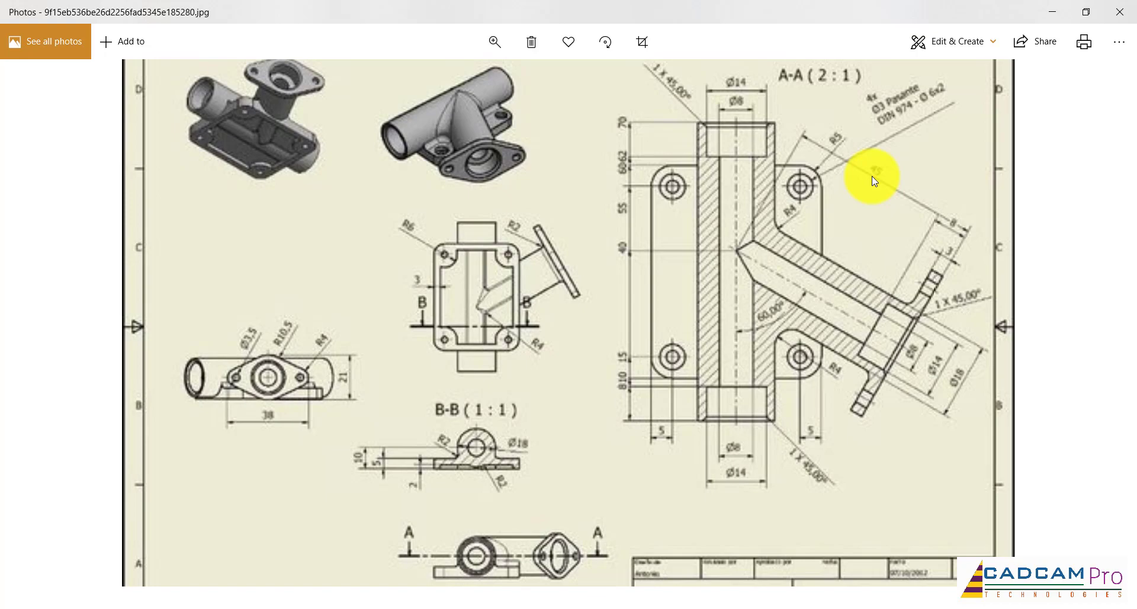
pyautogui.click(415, 603)
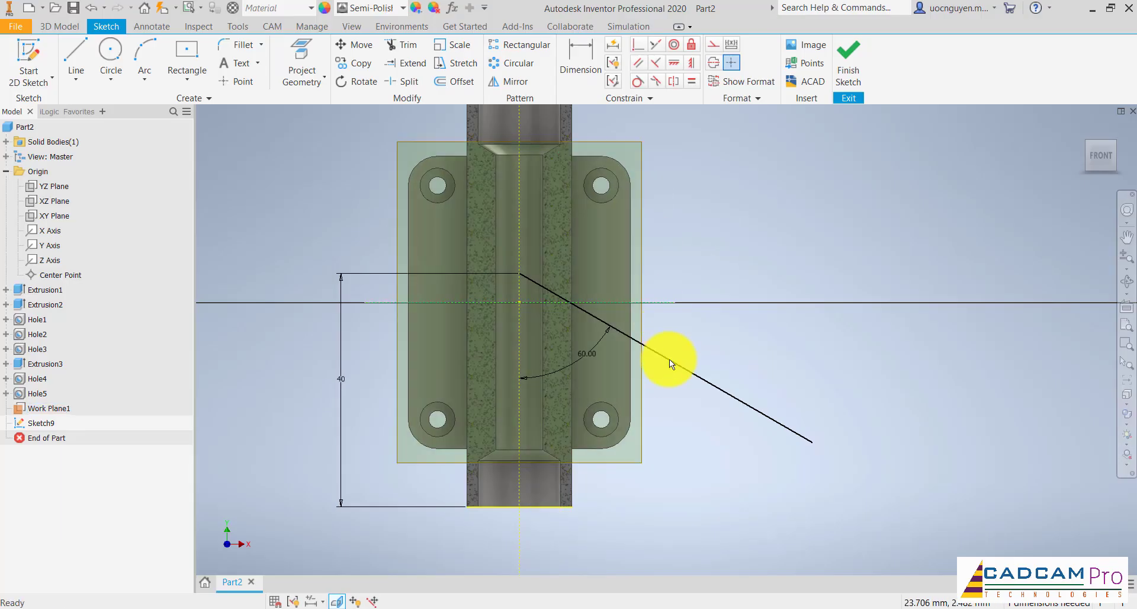
pyautogui.rightClick(717, 264)
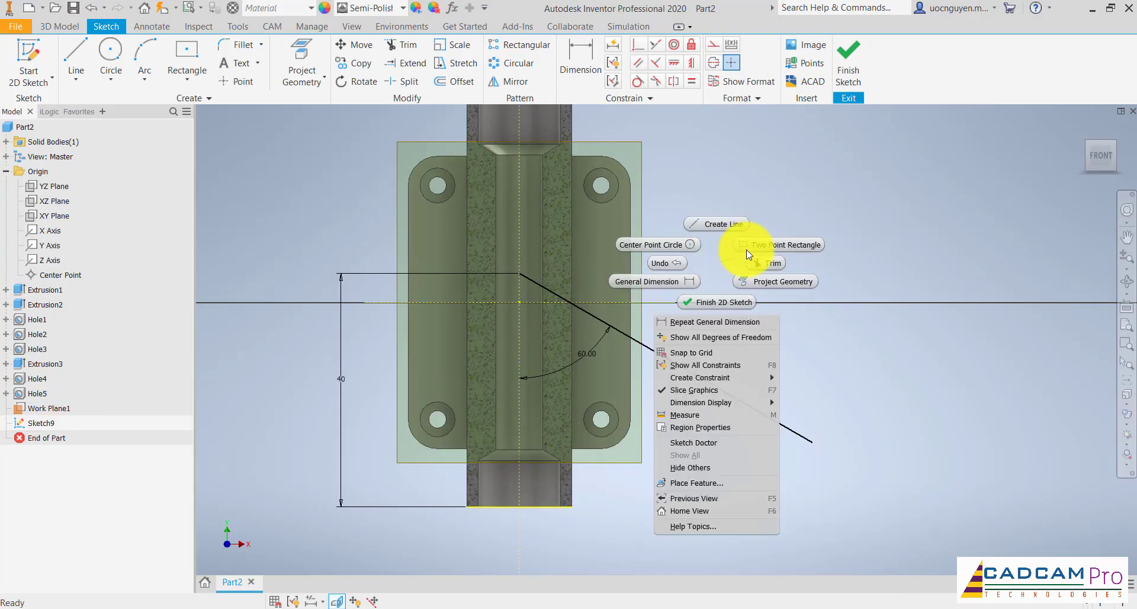
pyautogui.click(681, 280)
pyautogui.click(678, 378)
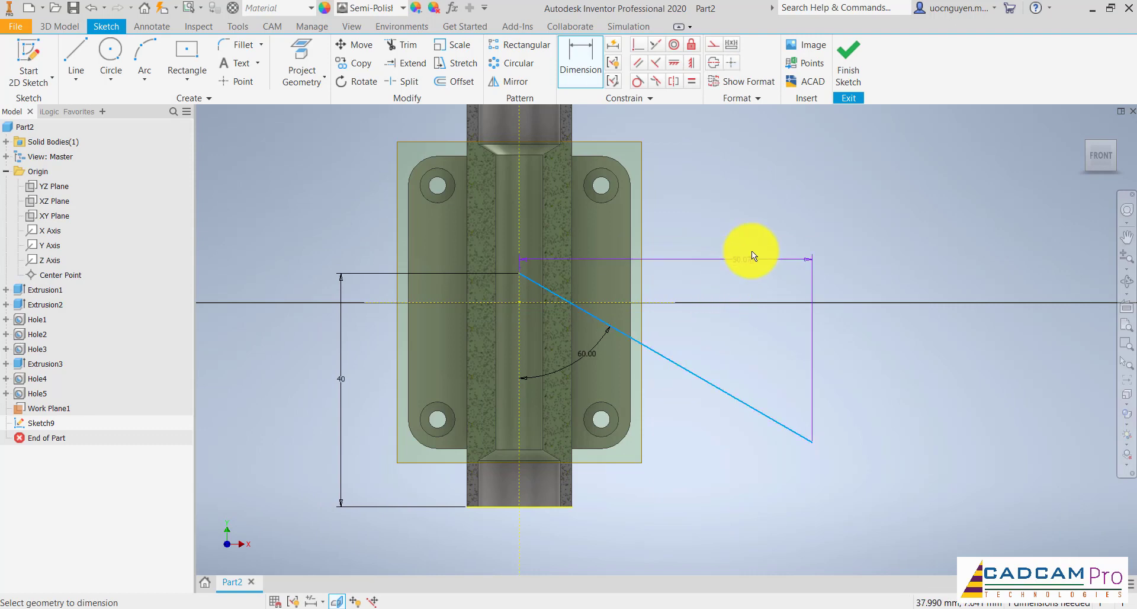
pyautogui.rightClick(769, 241)
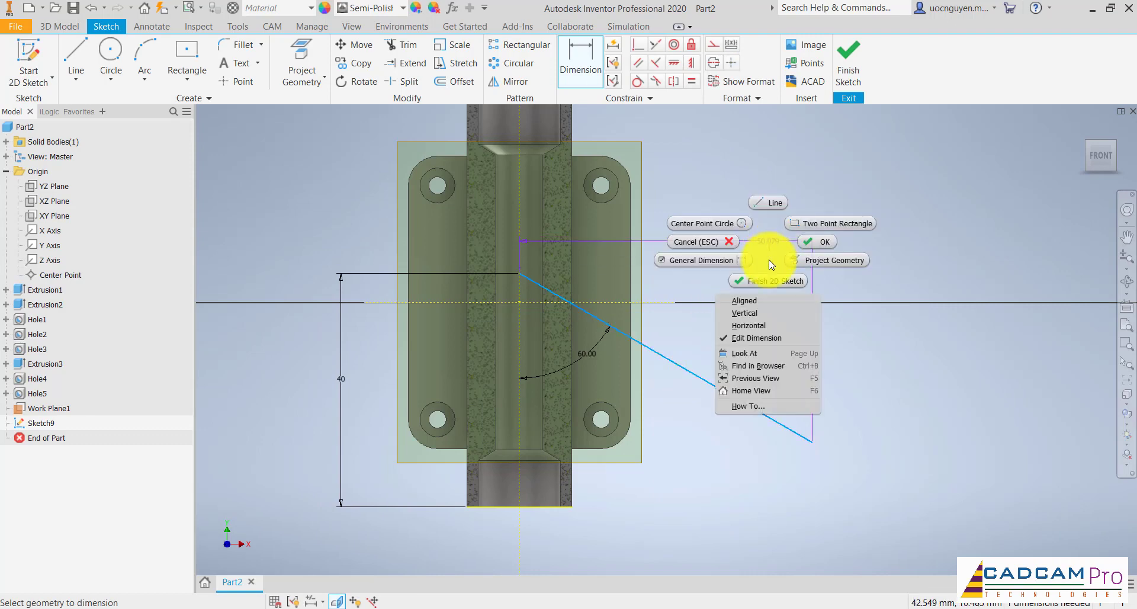
pyautogui.click(763, 301)
pyautogui.click(781, 202)
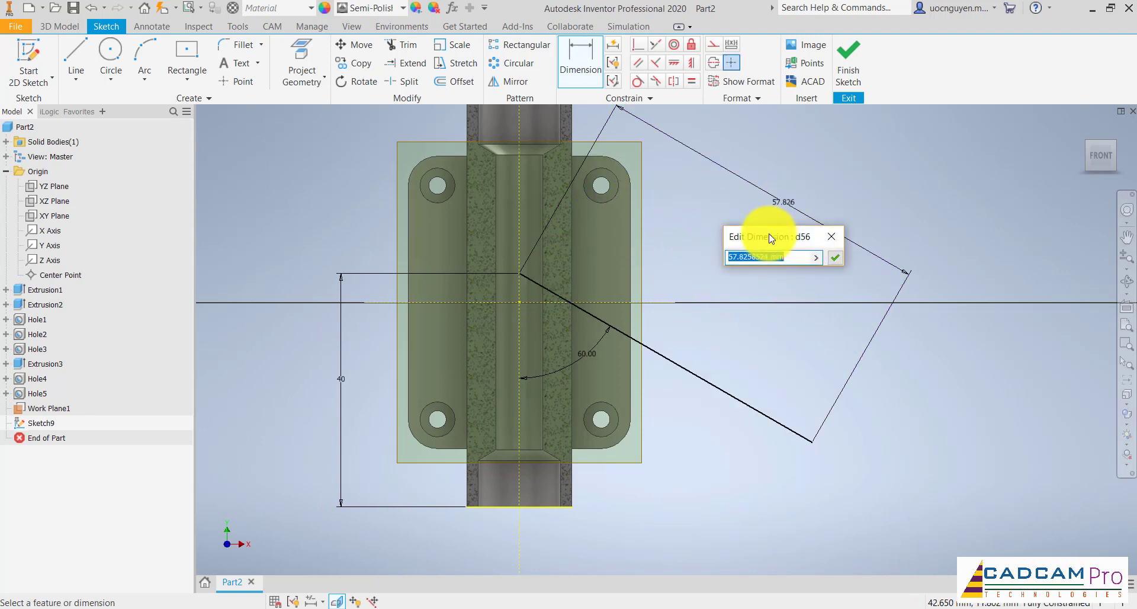
pyautogui.write('45')
pyautogui.press('Return')
pyautogui.moveTo(706, 271); pyautogui.dragTo(717, 307, button='middle')
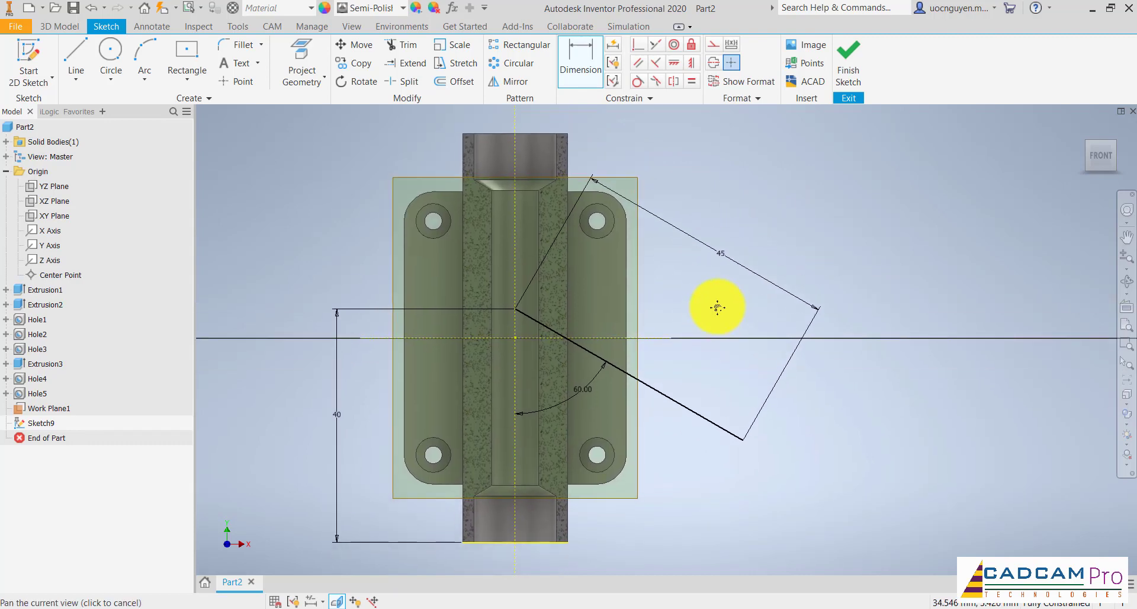
# Step: Hide the work plane running through the pipe and finish the branch line sketch
pyautogui.rightClick(628, 180)
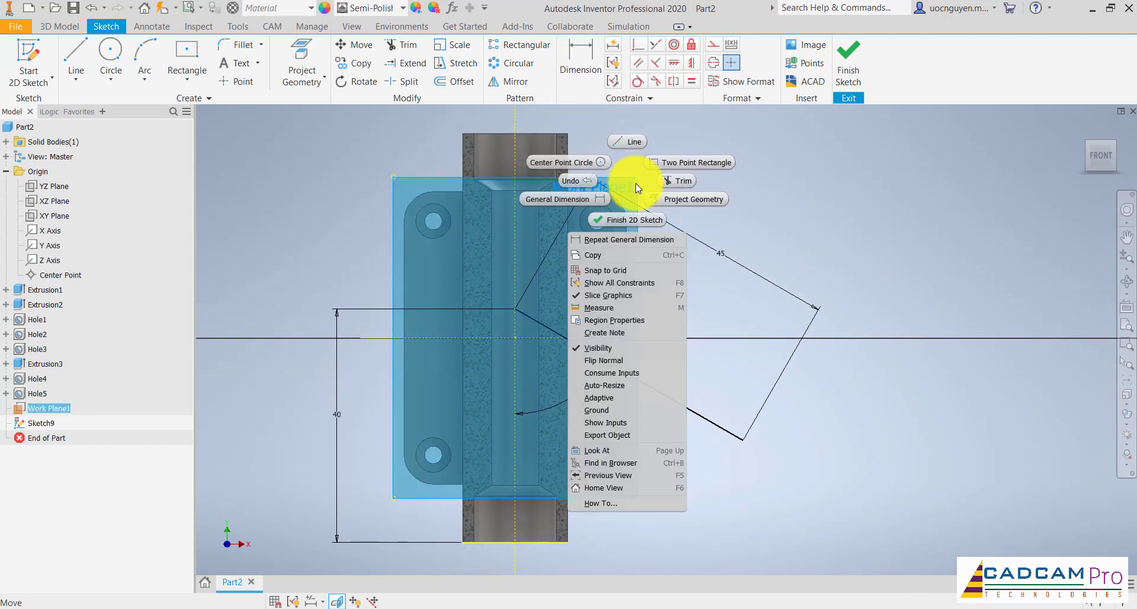
pyautogui.click(611, 355)
pyautogui.press('F6')
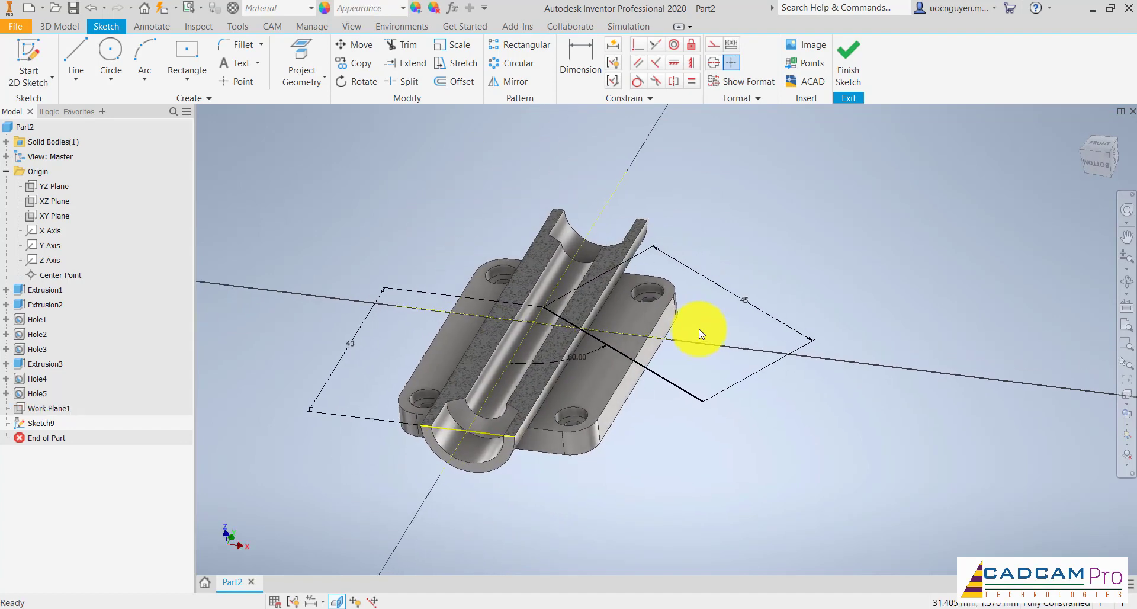
pyautogui.rightClick(466, 411)
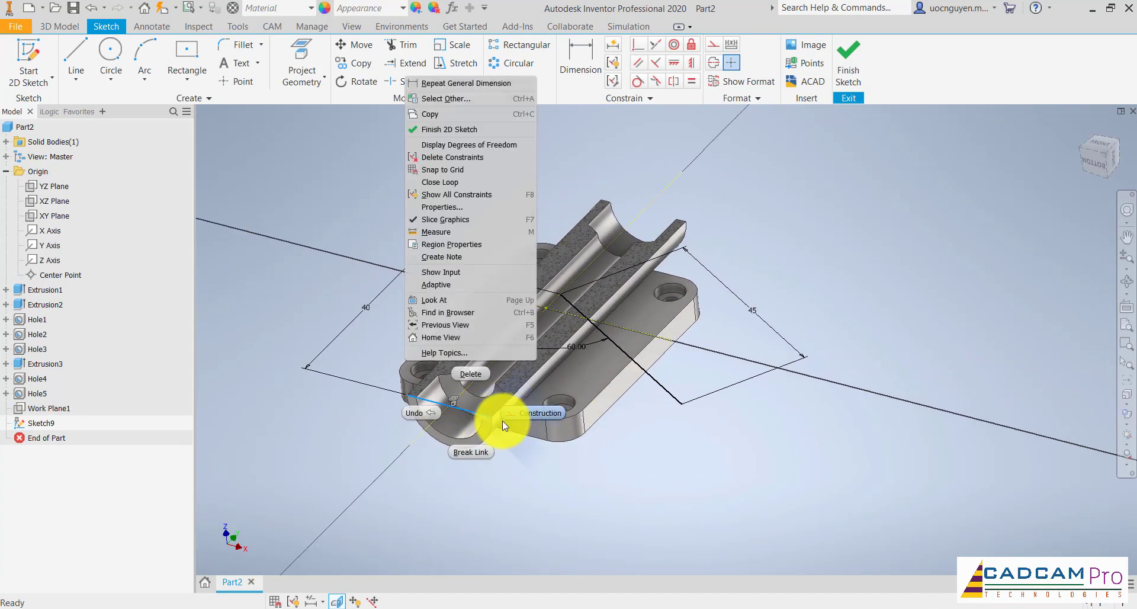
pyautogui.press('Escape')
pyautogui.click(850, 70)
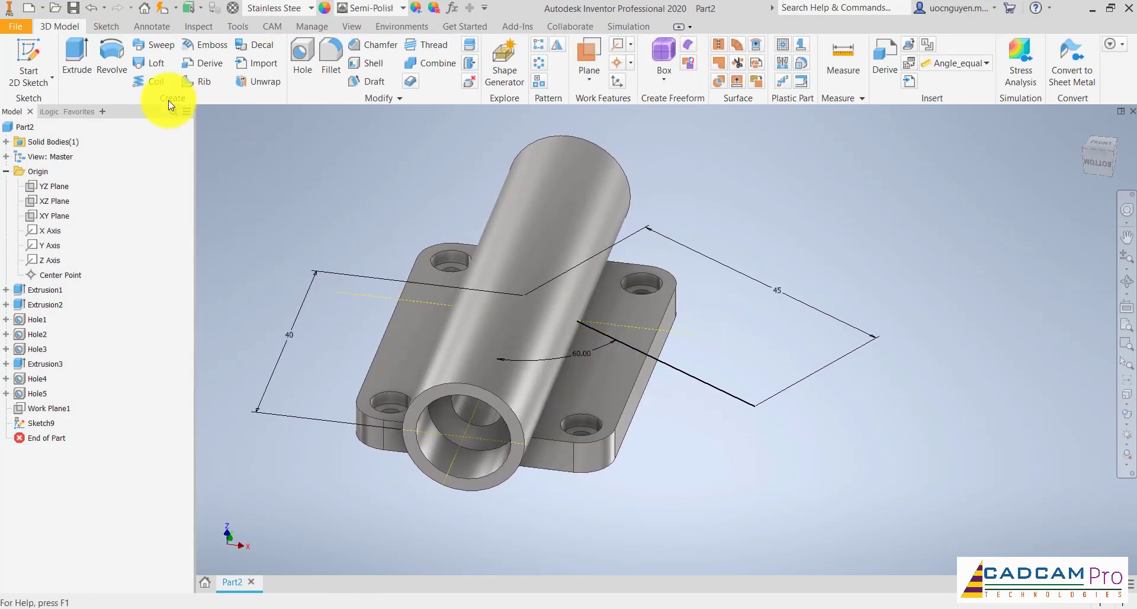
# Step: Create a work plane normal to the slanted line at its outer endpoint and start a sketch on it
pyautogui.click(589, 74)
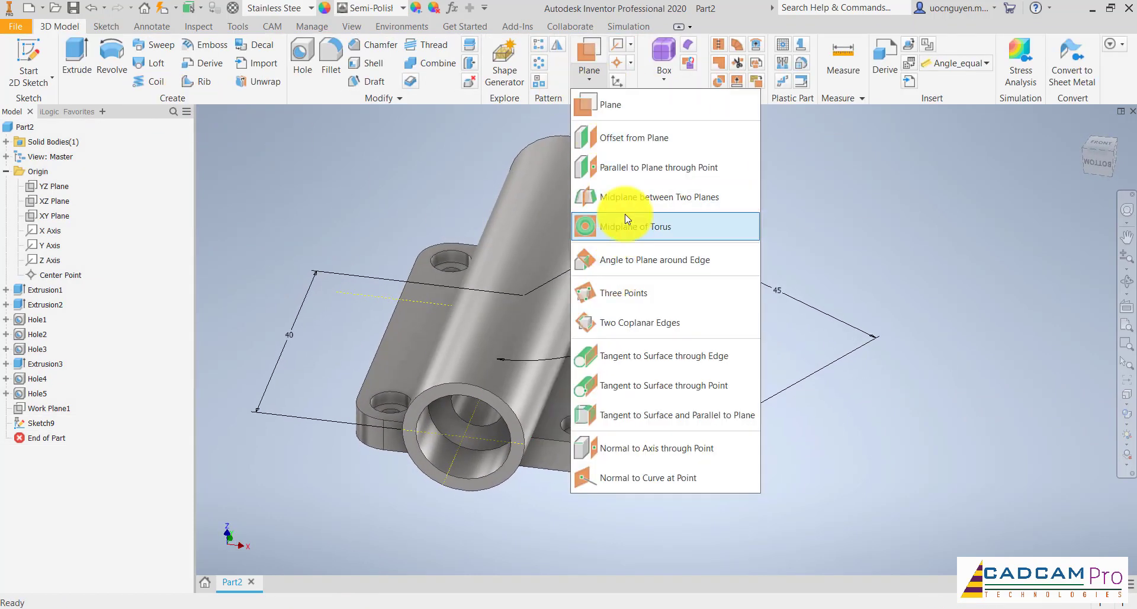
pyautogui.click(628, 448)
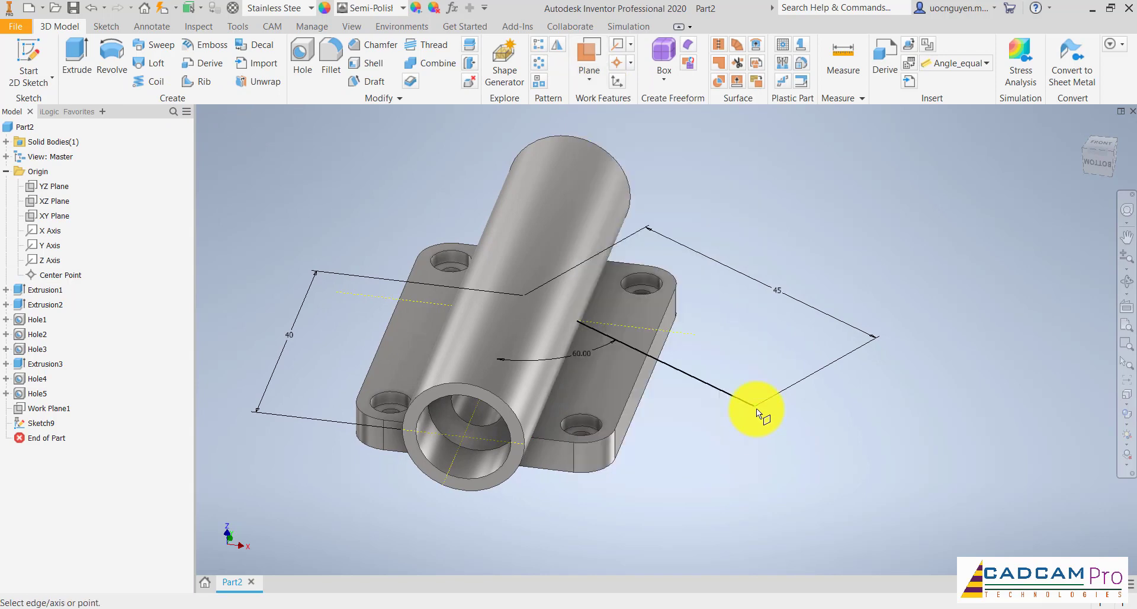
pyautogui.click(756, 407)
pyautogui.click(787, 325)
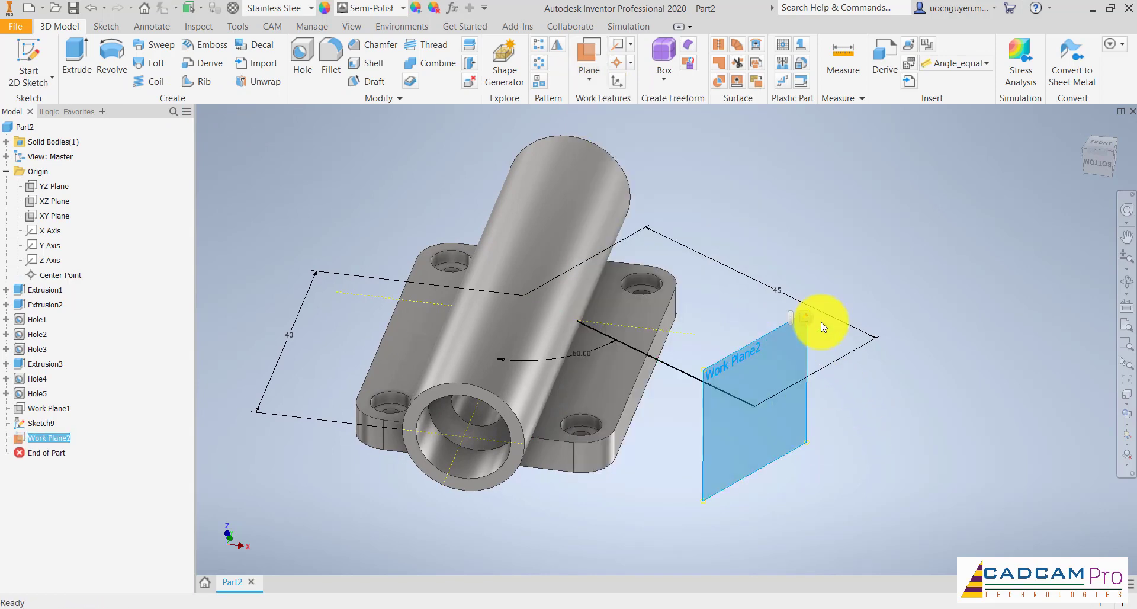
pyautogui.click(809, 321)
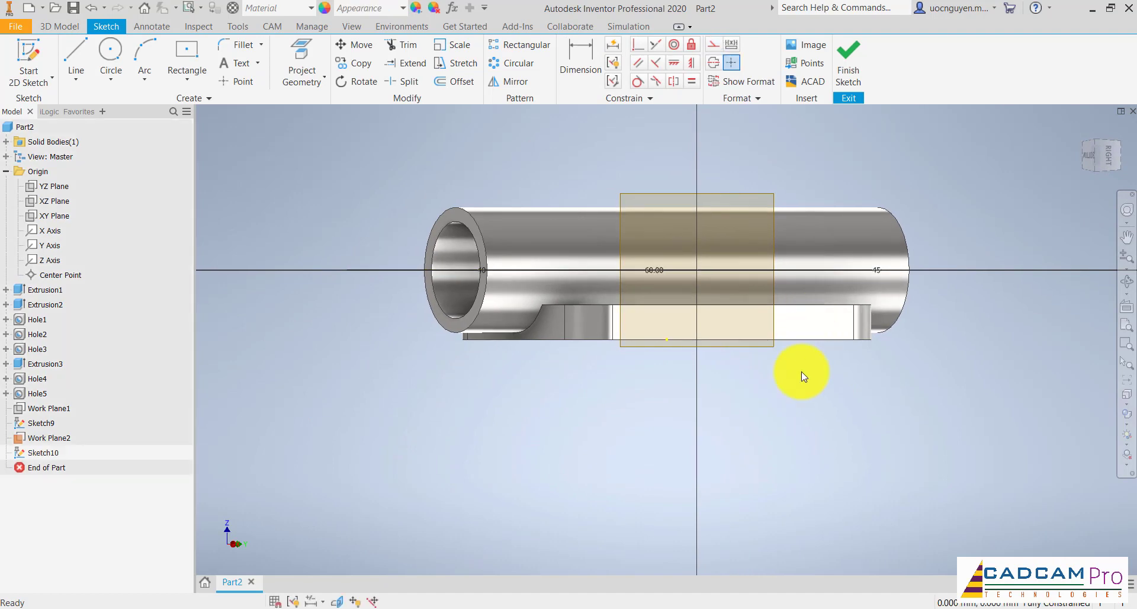
# Step: Project the slanted line's outer endpoint into the sketch and draw a 14 mm diameter circle centred on it
pyautogui.click(301, 64)
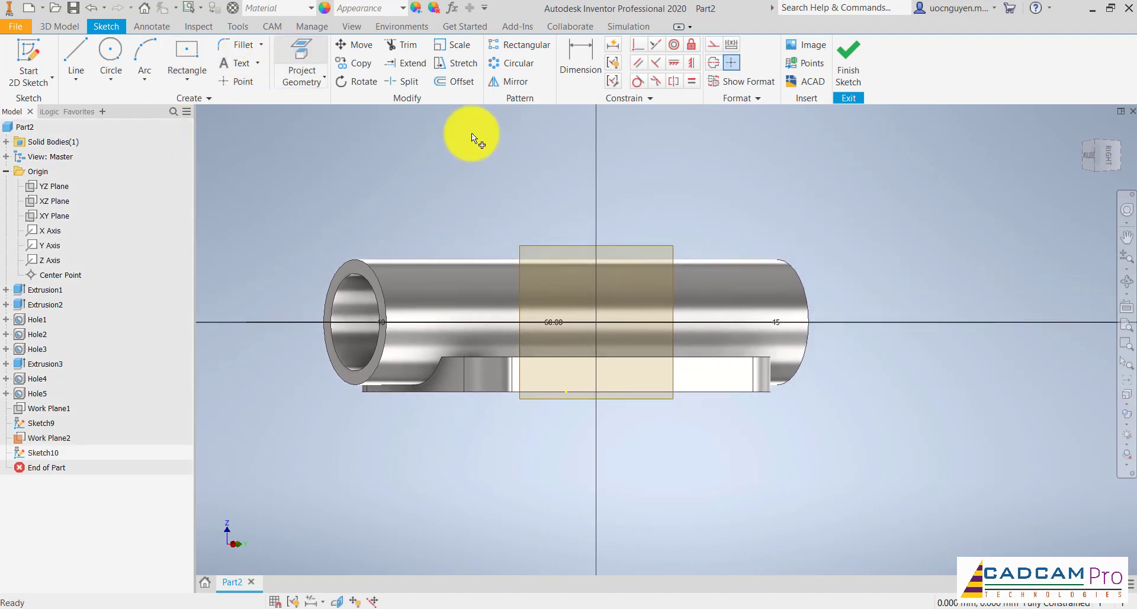
pyautogui.click(597, 322)
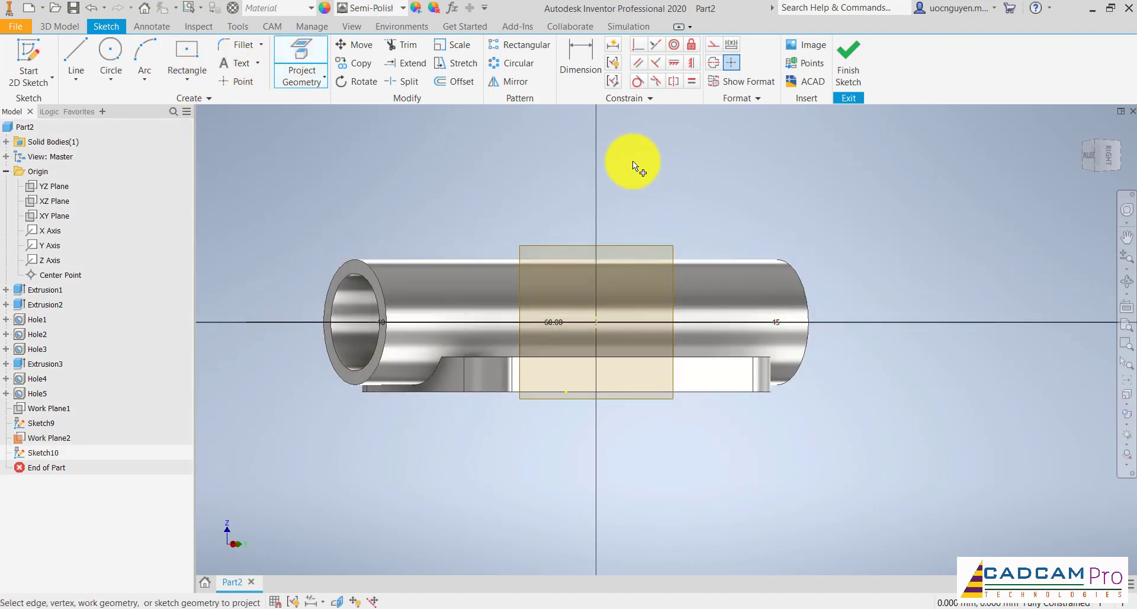
pyautogui.click(114, 59)
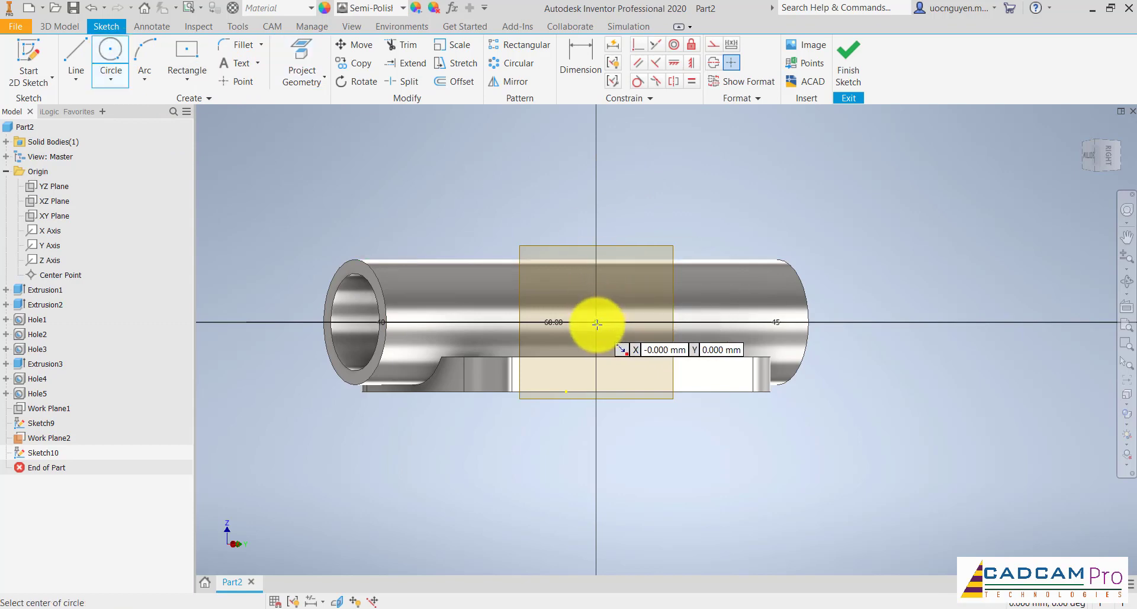
pyautogui.click(596, 322)
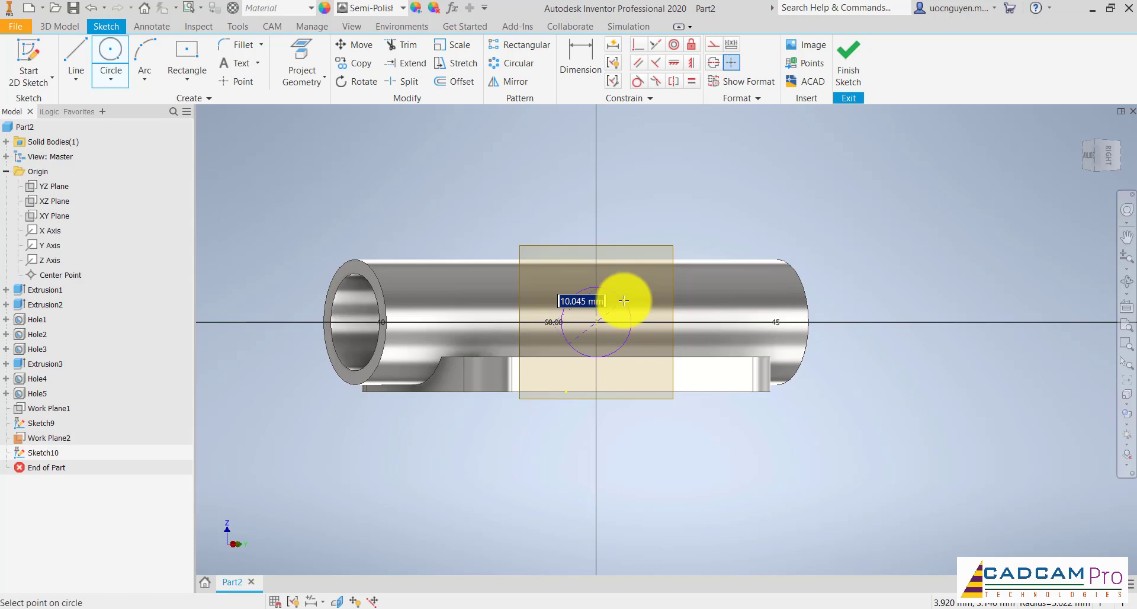
pyautogui.write('14')
pyautogui.press('Return')
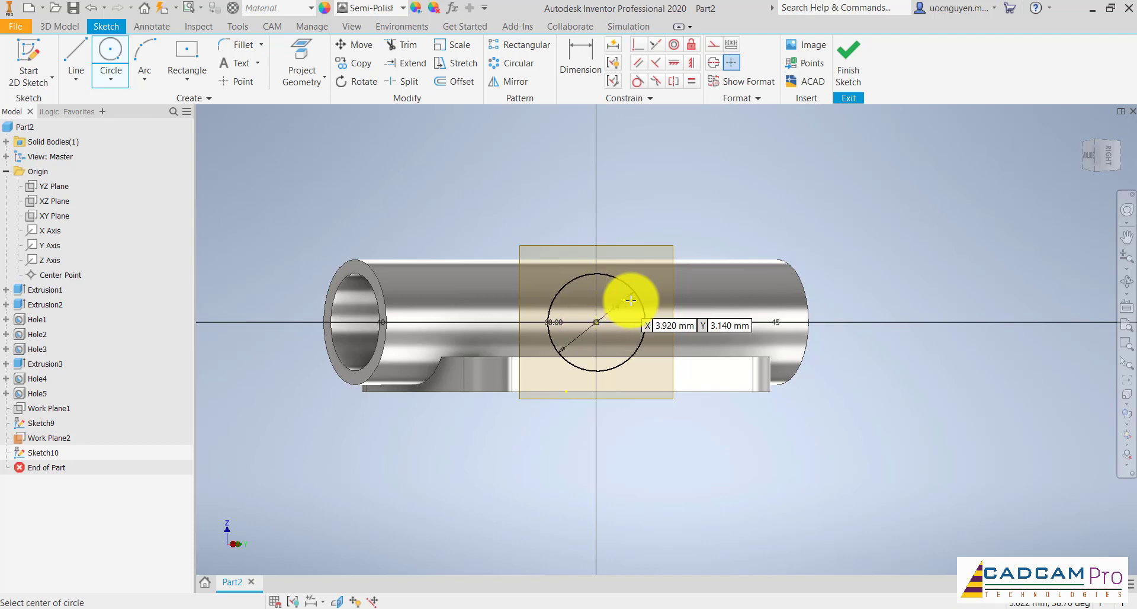
pyautogui.press('Escape')
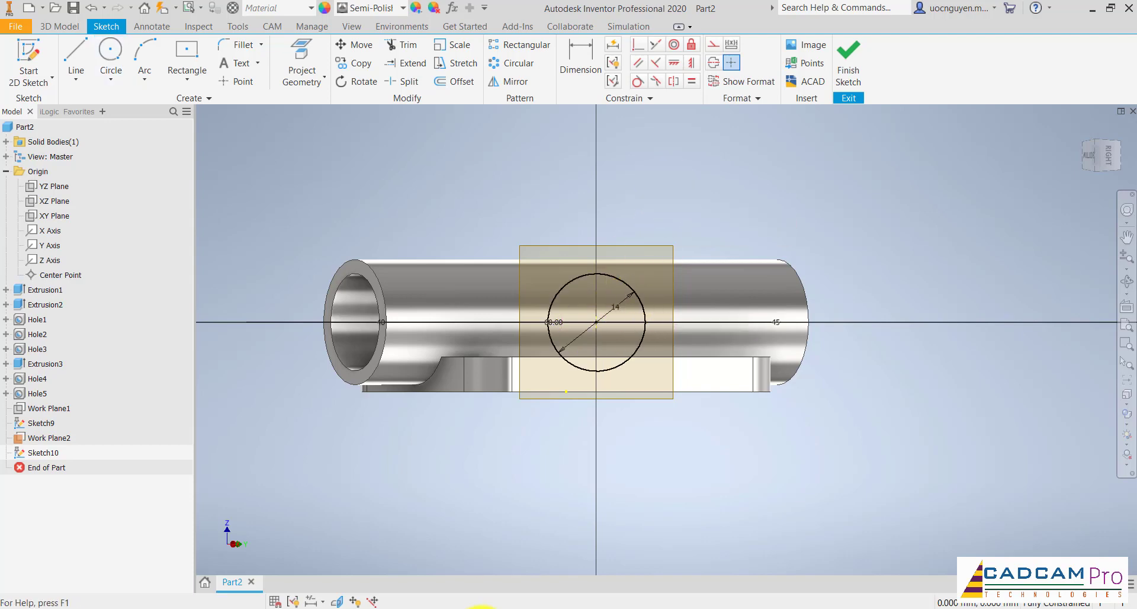
# Step: Check the branch diameters on the reference drawing and set the circle's diameter to 18 mm
pyautogui.click(457, 606)
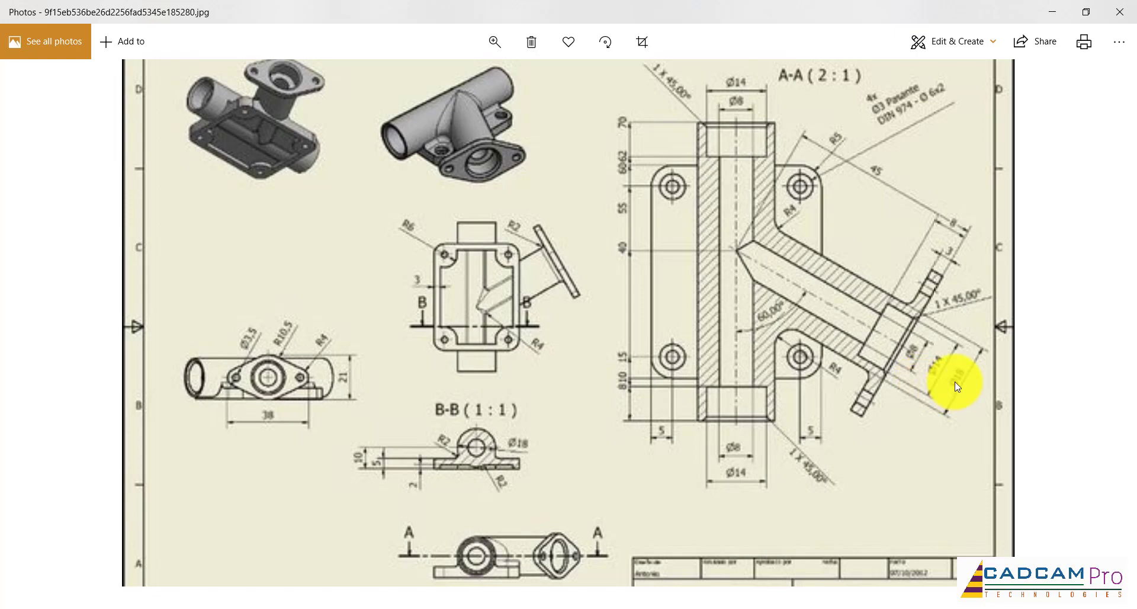
pyautogui.click(427, 603)
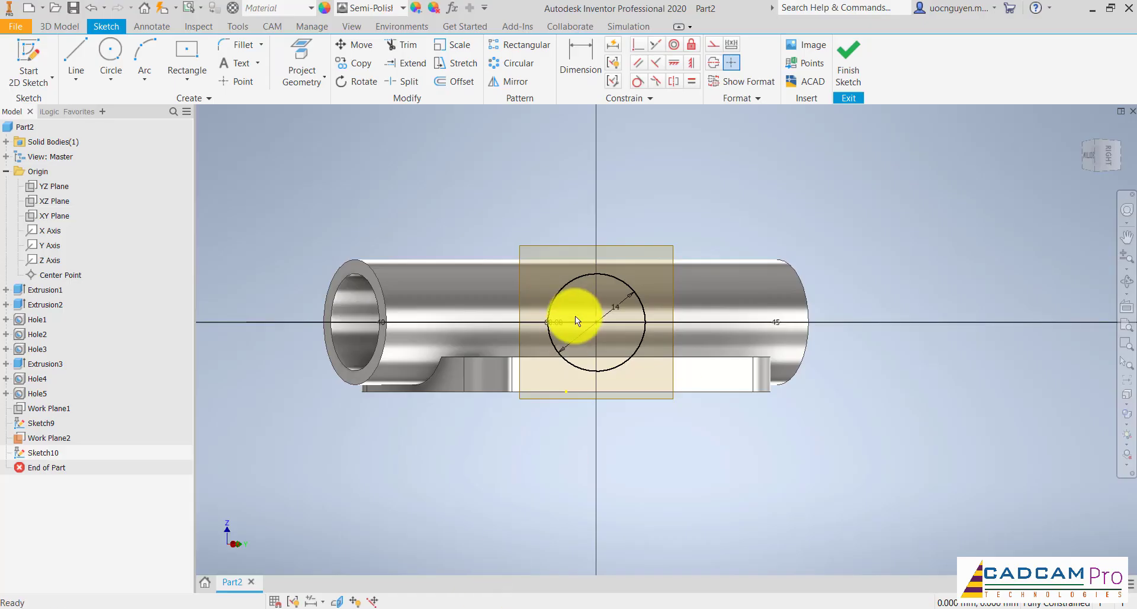
pyautogui.click(619, 309)
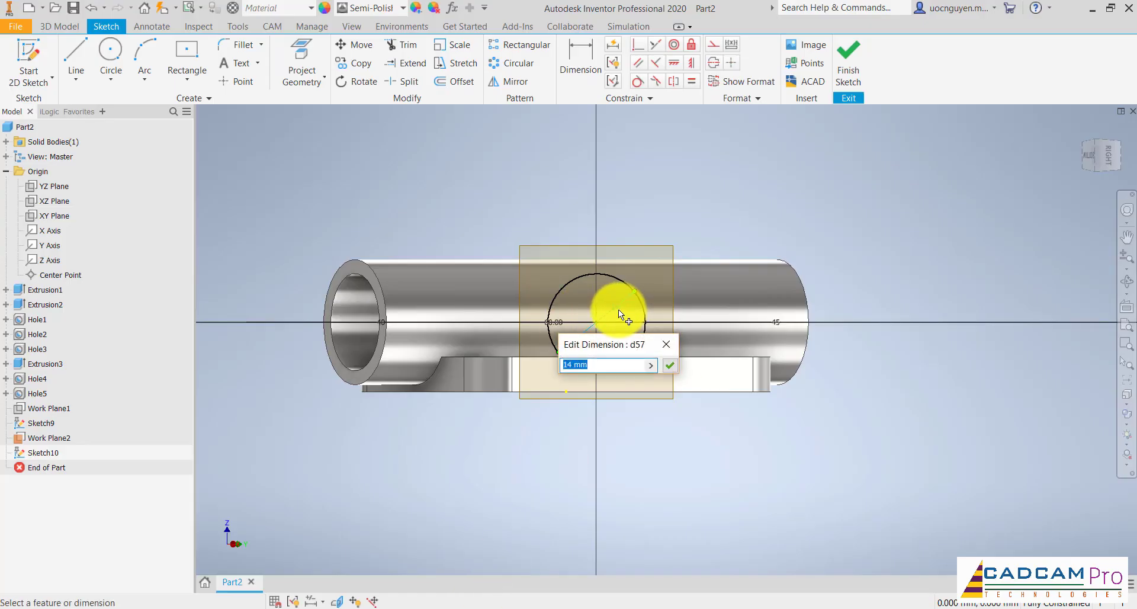
pyautogui.write('10')
pyautogui.press('Return')
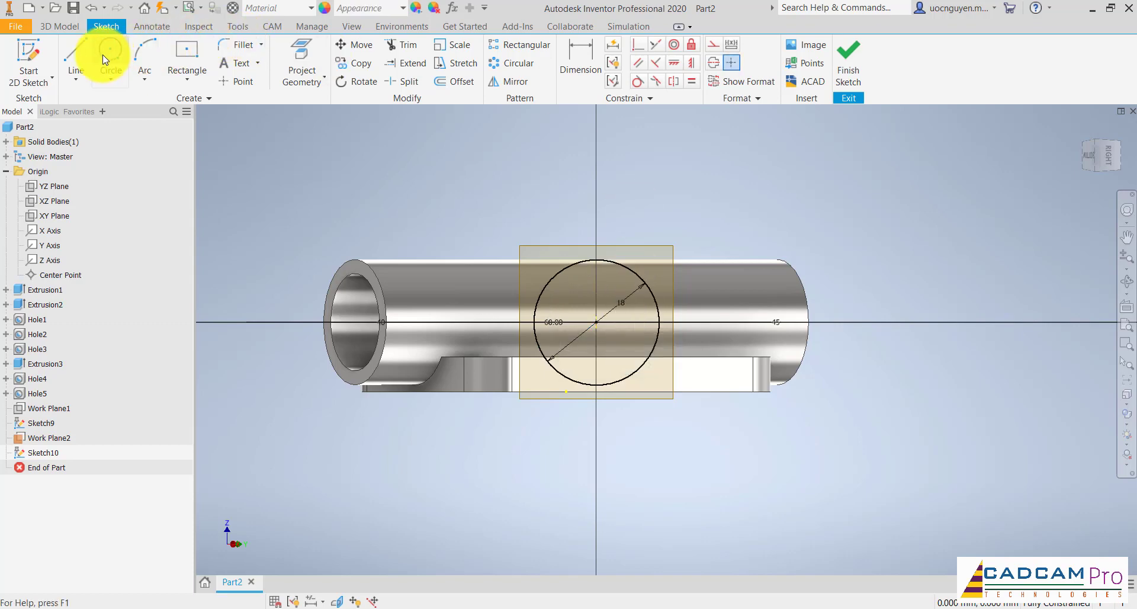
# Step: Draw an 8 mm diameter bore circle concentric with the 18 mm circle
pyautogui.click(110, 53)
pyautogui.click(596, 321)
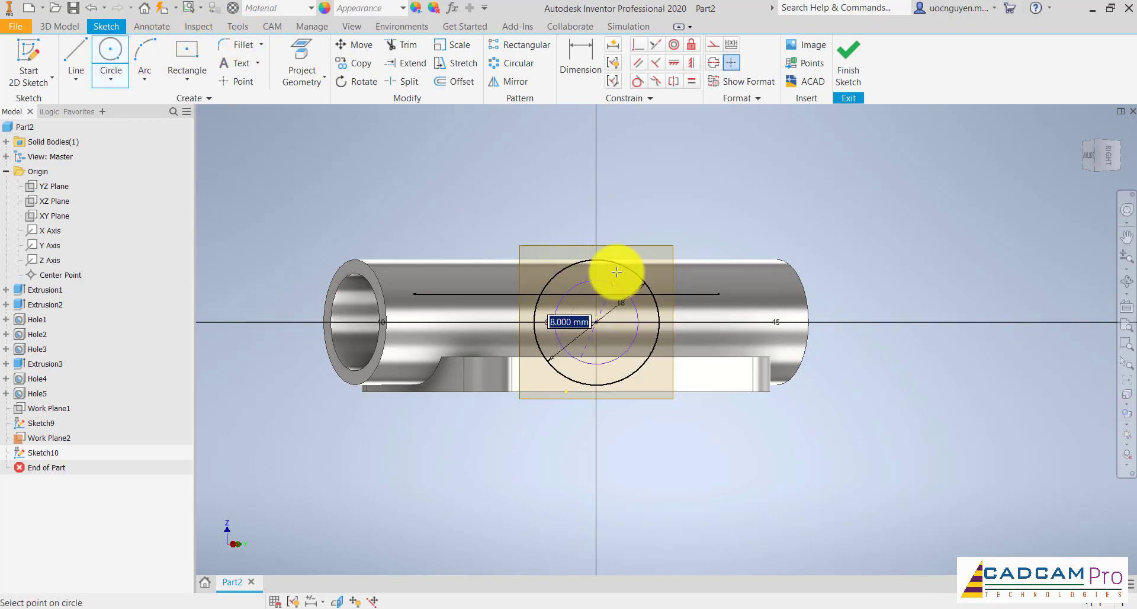
pyautogui.write('8')
pyautogui.press('Return')
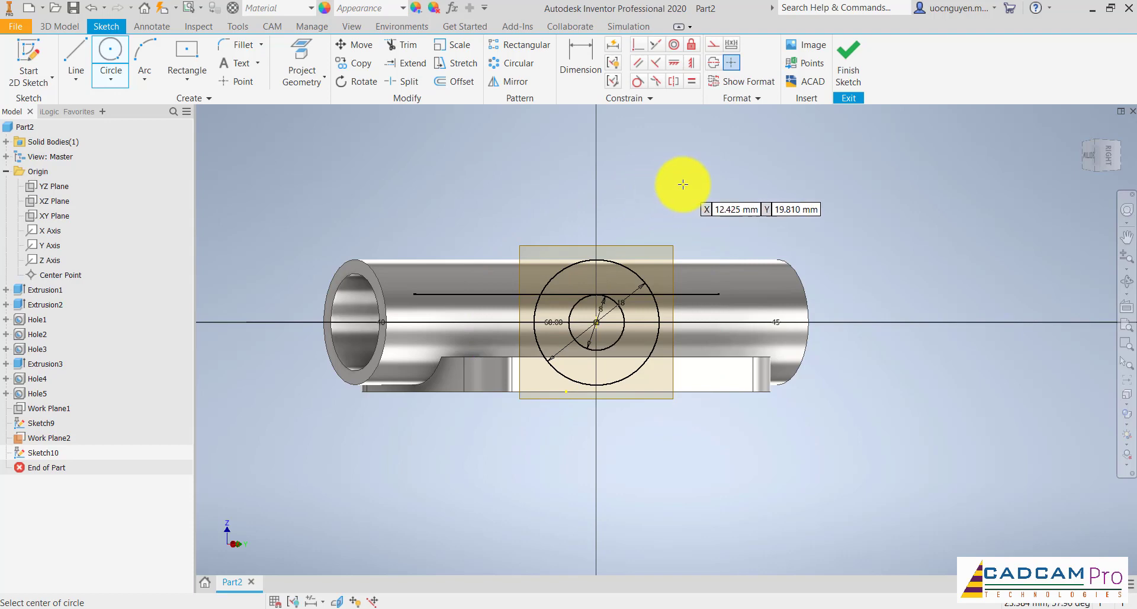
pyautogui.press('Escape')
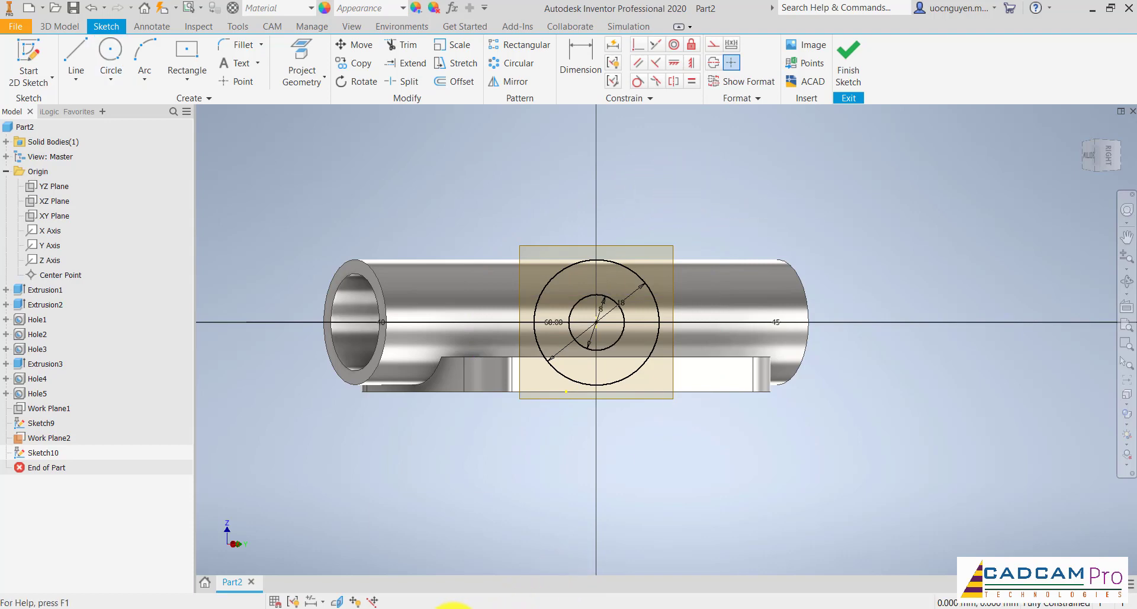
# Step: Check the flange on the reference drawing and draw a 21 mm diameter circle concentric with the branch circles
pyautogui.click(468, 607)
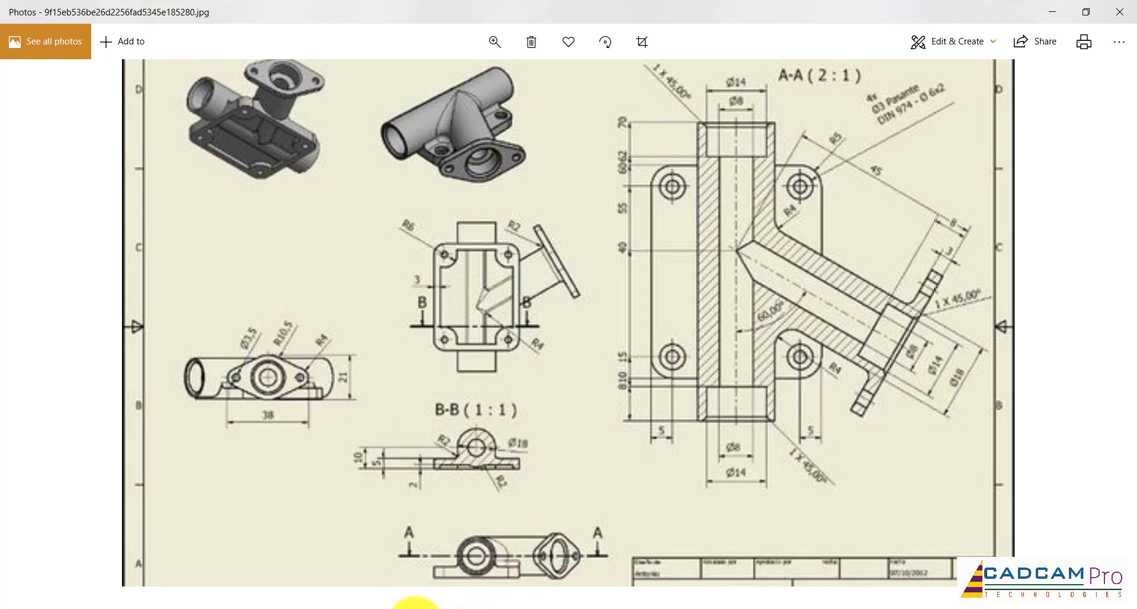
pyautogui.click(412, 603)
pyautogui.click(110, 53)
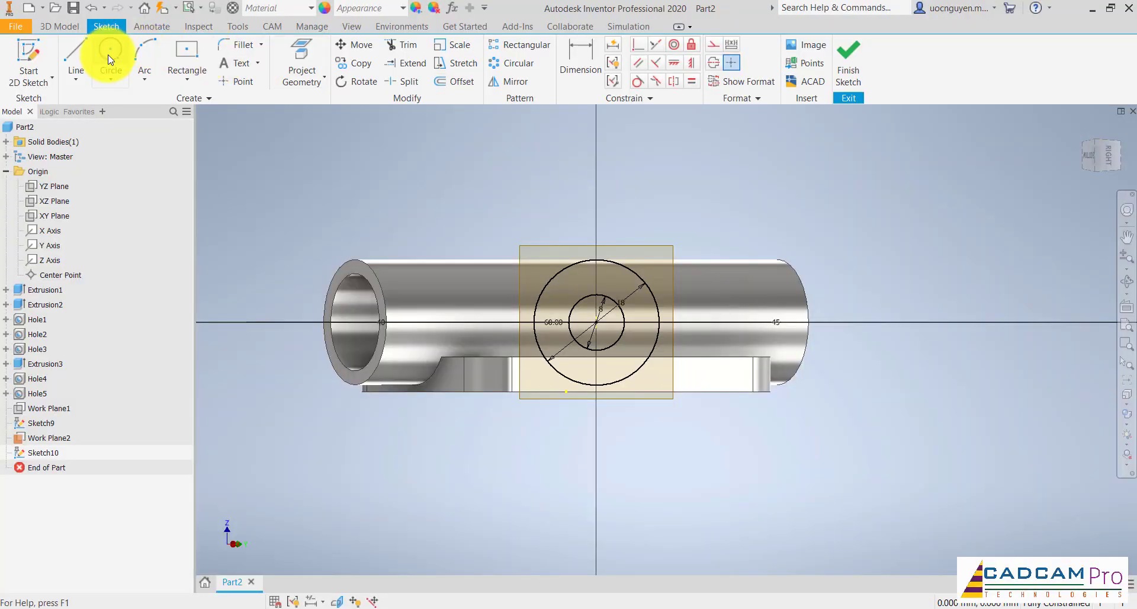
pyautogui.click(596, 321)
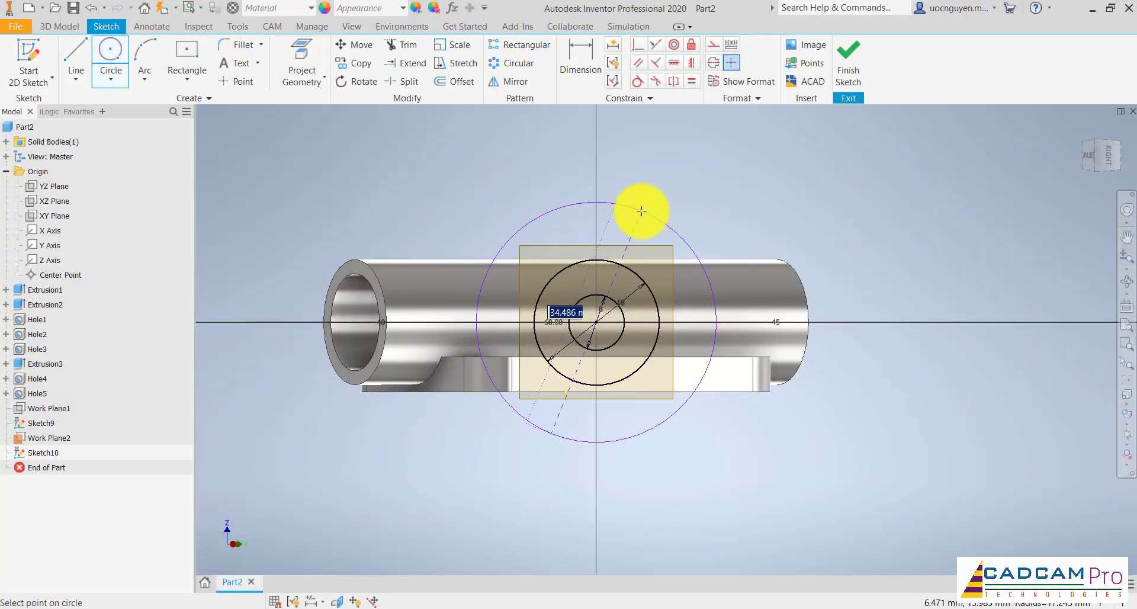
pyautogui.press('Return')
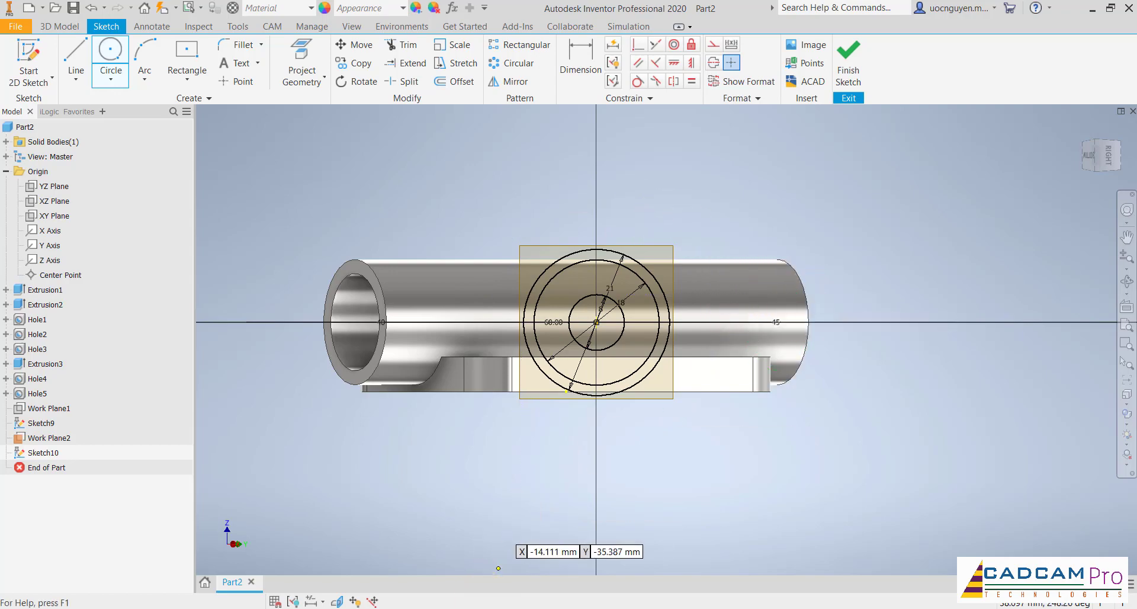
# Step: Check the flange on the reference drawing and draw an 8 mm diameter circle on each side of the 21 mm circle
pyautogui.hotkey('alt', 'Tab')
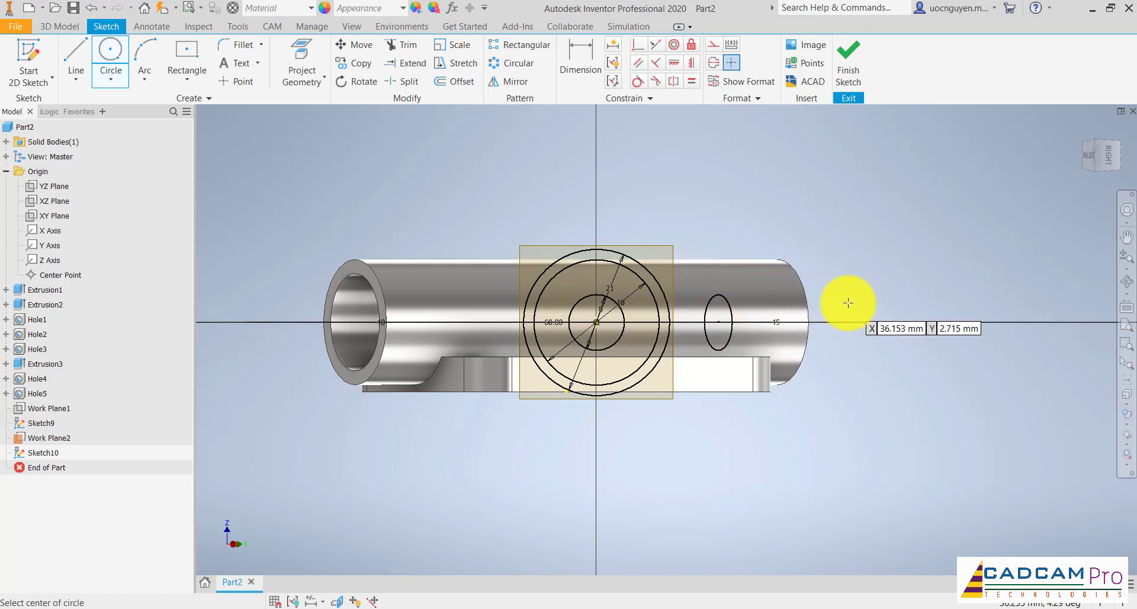
pyautogui.click(838, 302)
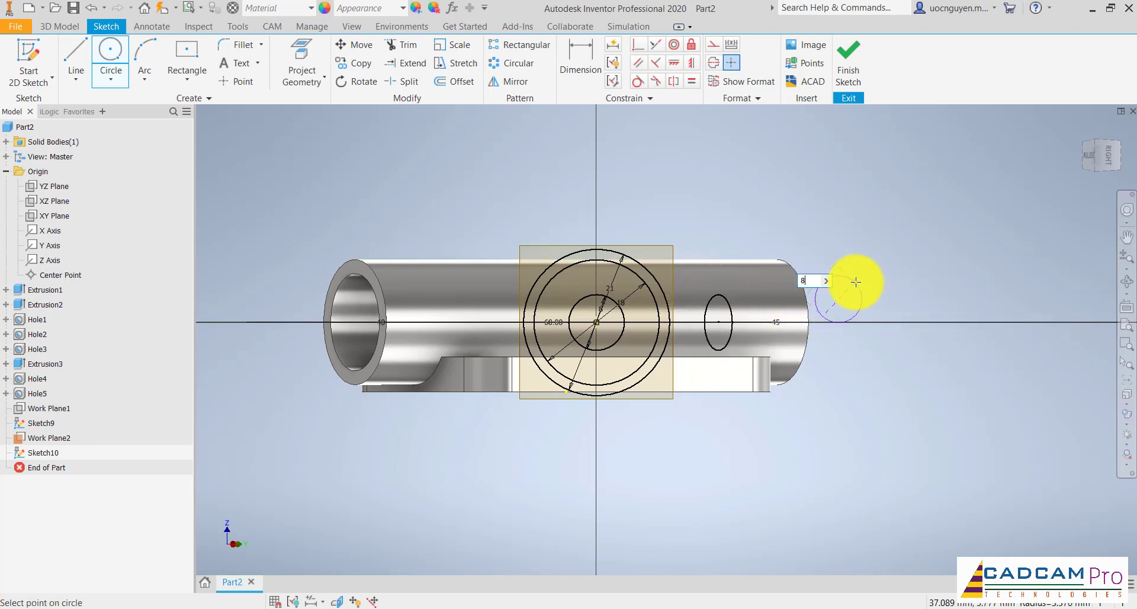
pyautogui.press('Return')
pyautogui.click(429, 236)
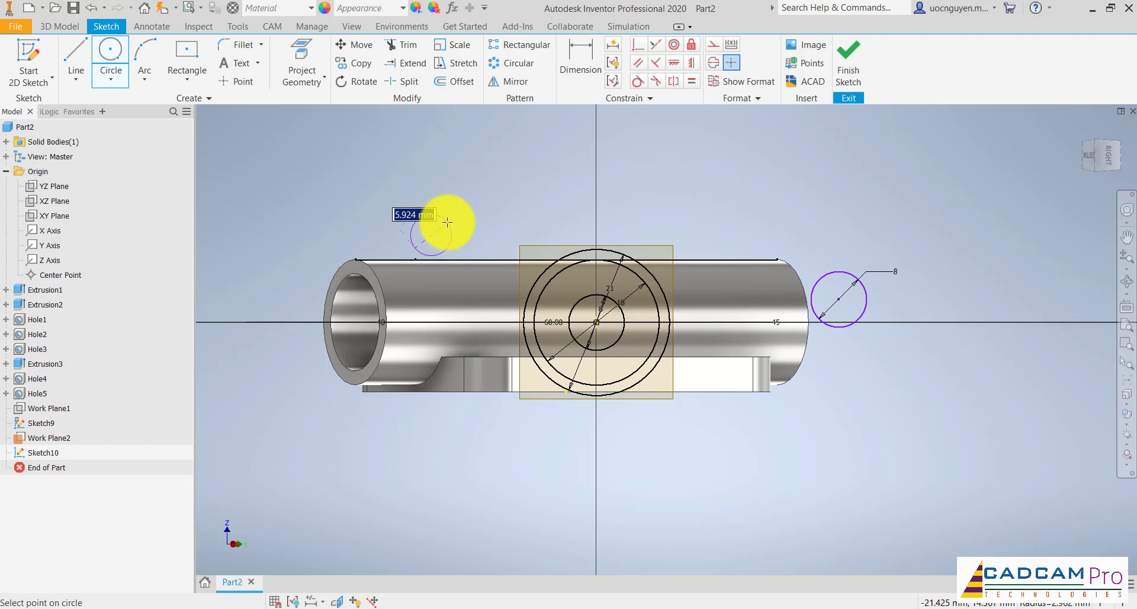
pyautogui.write('8')
pyautogui.press('Return')
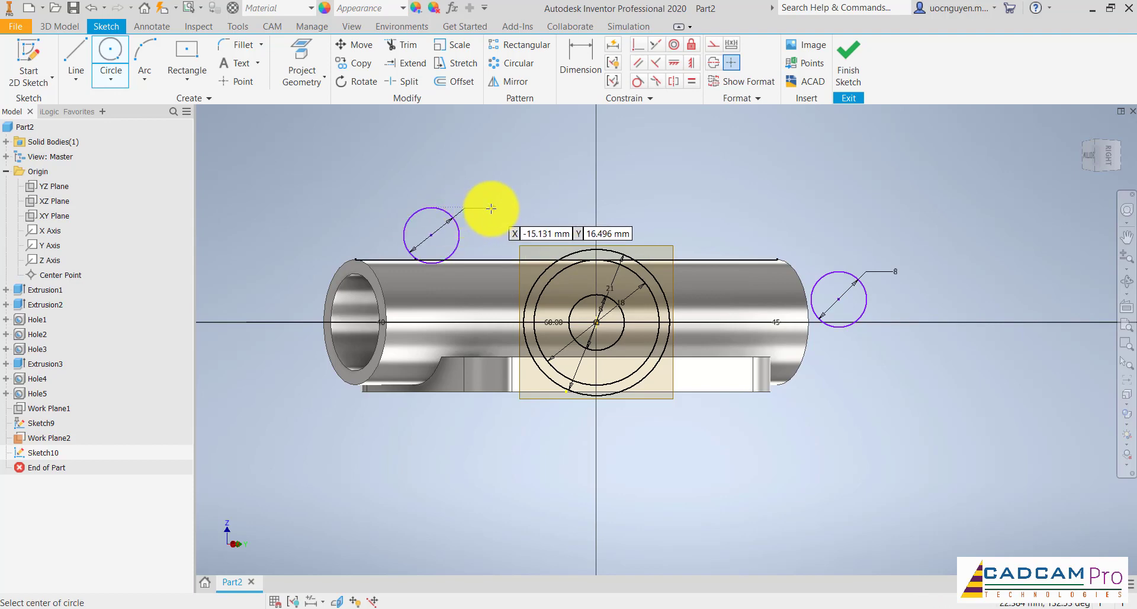
# Step: Constrain the centres of both 8 mm side circles horizontally to the centre of the concentric circles
pyautogui.click(670, 62)
pyautogui.click(603, 325)
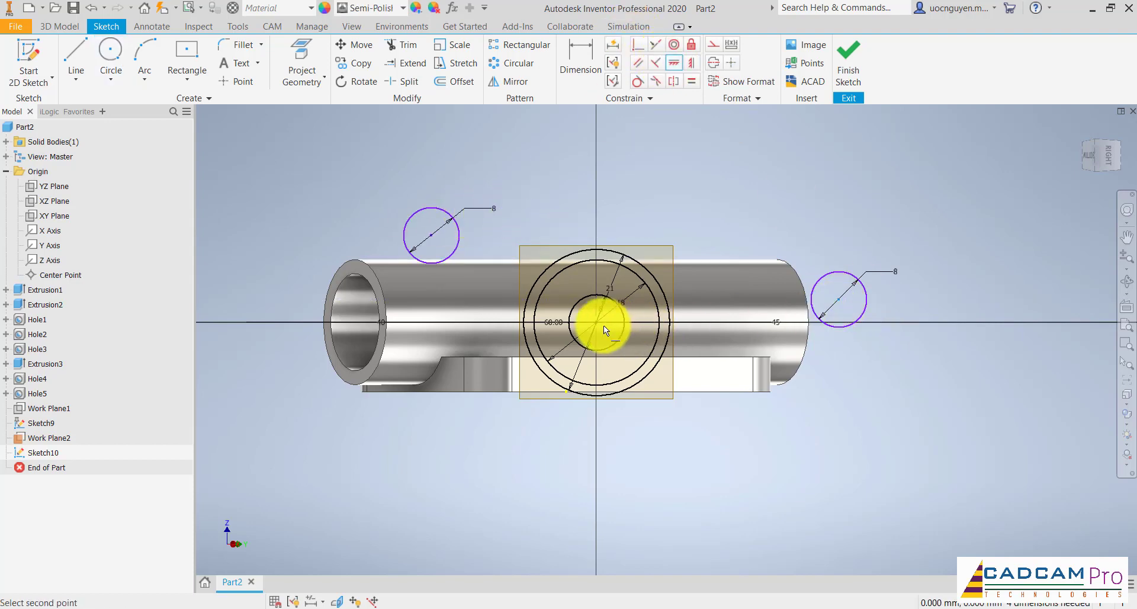
pyautogui.click(407, 272)
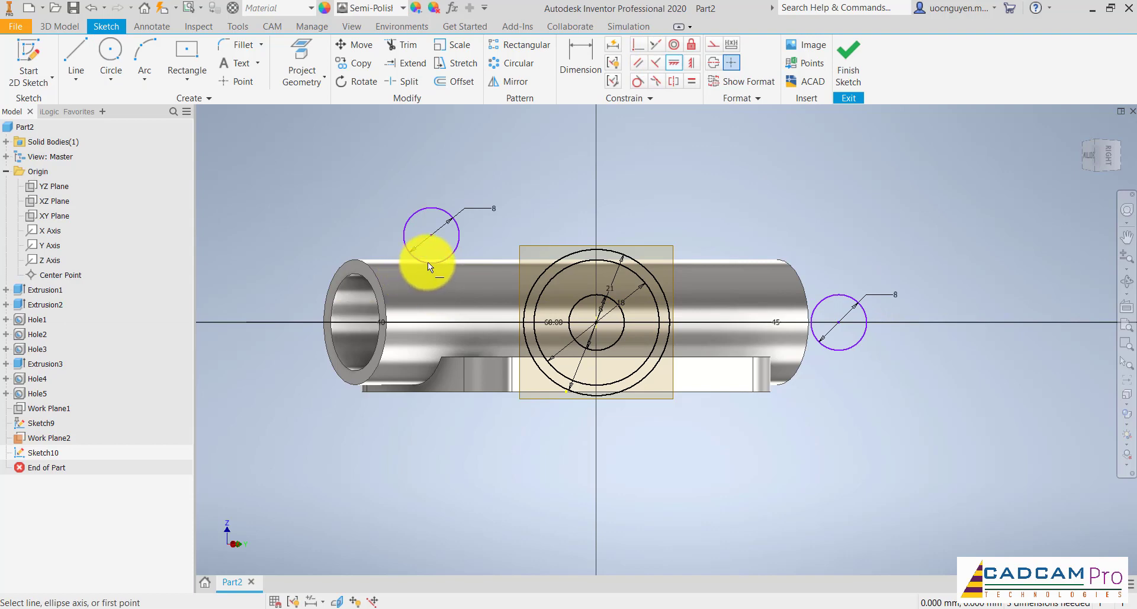
pyautogui.click(595, 321)
# Step: Dimension the horizontal distance between the two 8 mm side circles' centres as 30 mm
pyautogui.click(581, 61)
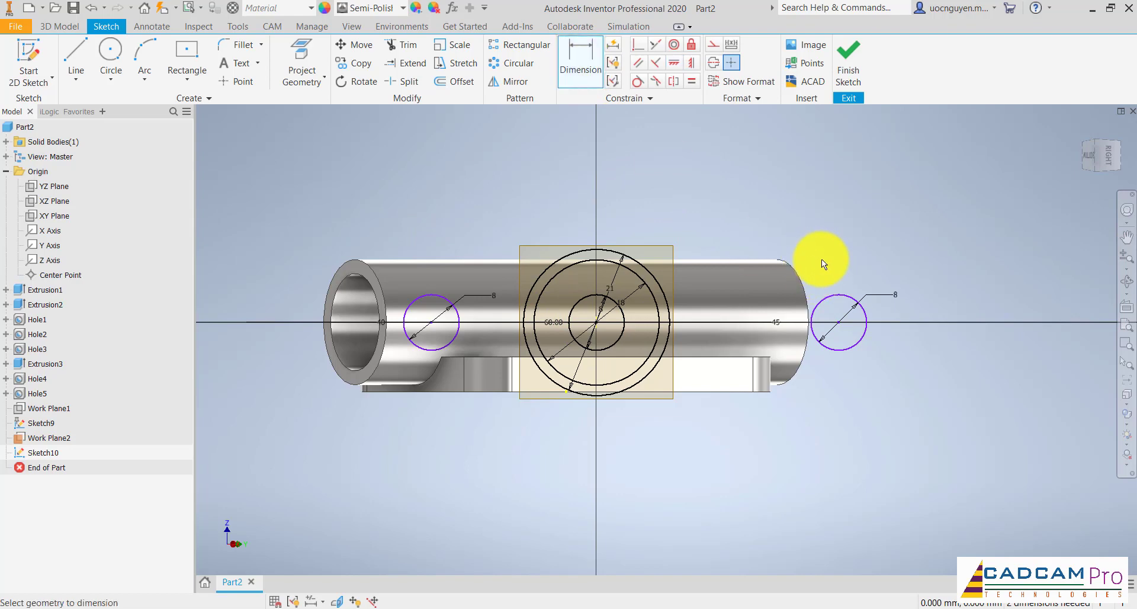
pyautogui.click(836, 295)
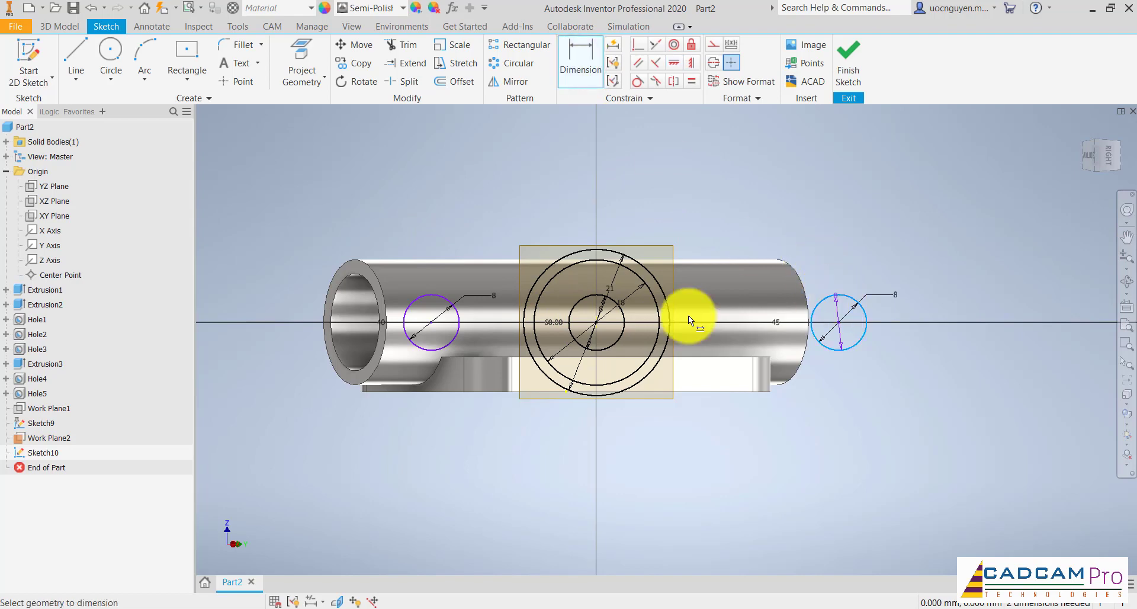
pyautogui.click(440, 297)
pyautogui.click(620, 457)
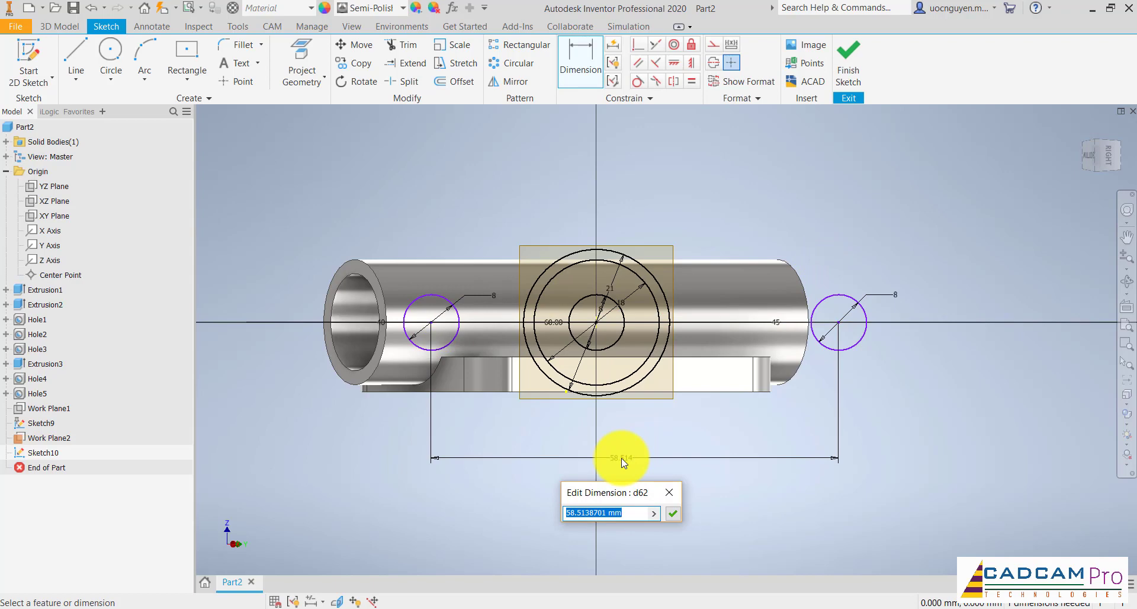
pyautogui.write('30')
pyautogui.press('Return')
# Step: Dimension the left side circle 15 mm from the concentric circles' centre and place the spacing dimensions clear below the part
pyautogui.click(442, 350)
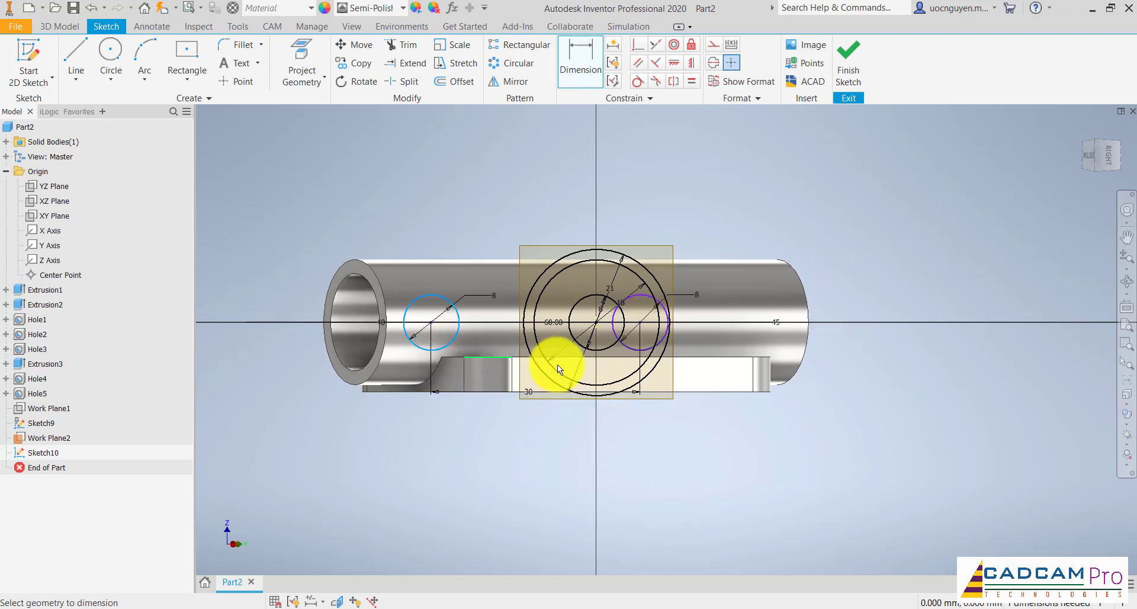
pyautogui.click(573, 392)
pyautogui.click(552, 443)
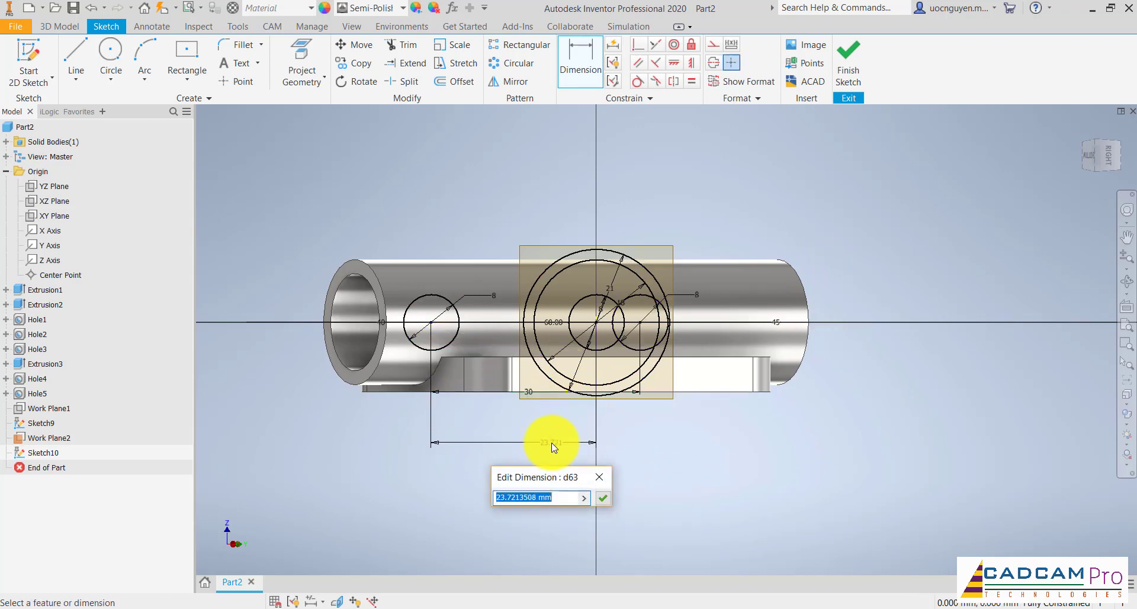
pyautogui.write('15')
pyautogui.press('Return')
pyautogui.press('Escape')
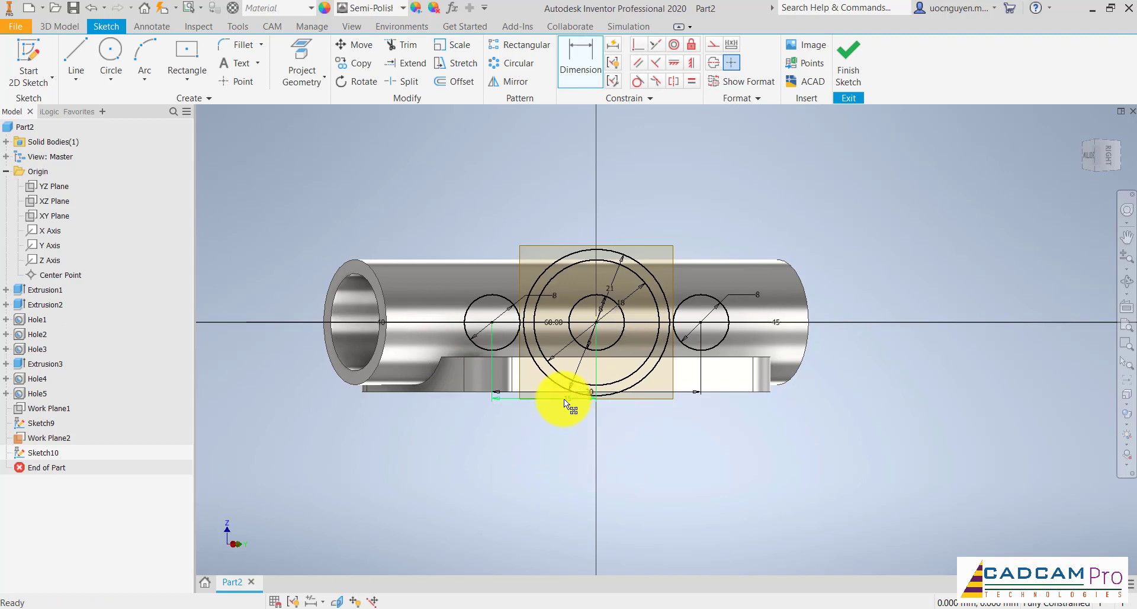
pyautogui.moveTo(564, 398); pyautogui.dragTo(612, 447)
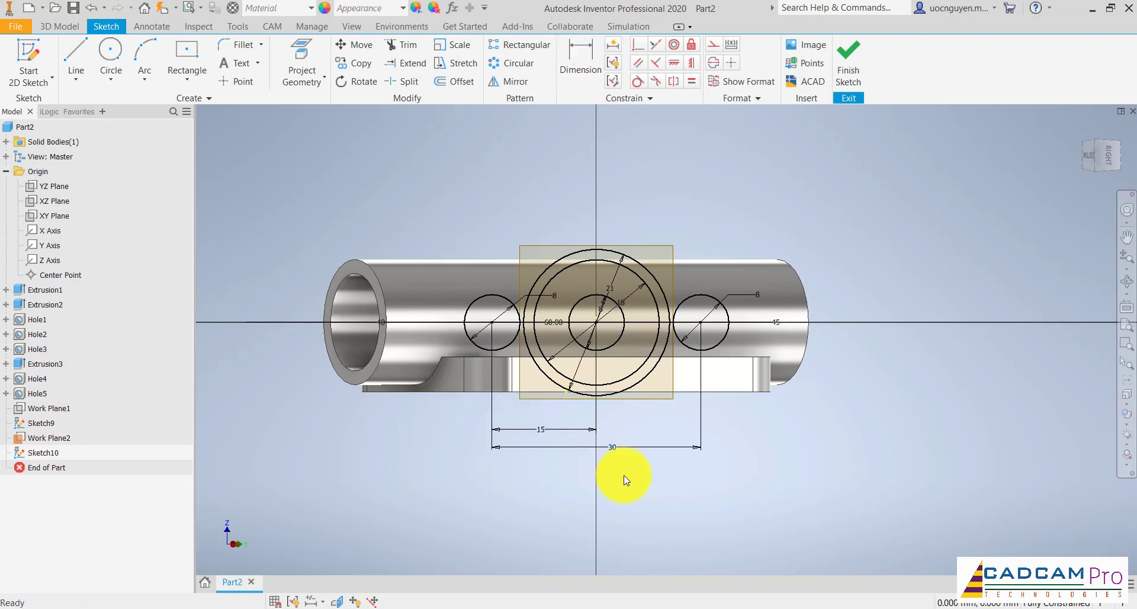
# Step: Hide the work plane on which the flange profile is being sketched
pyautogui.scroll(-4, 624, 335)
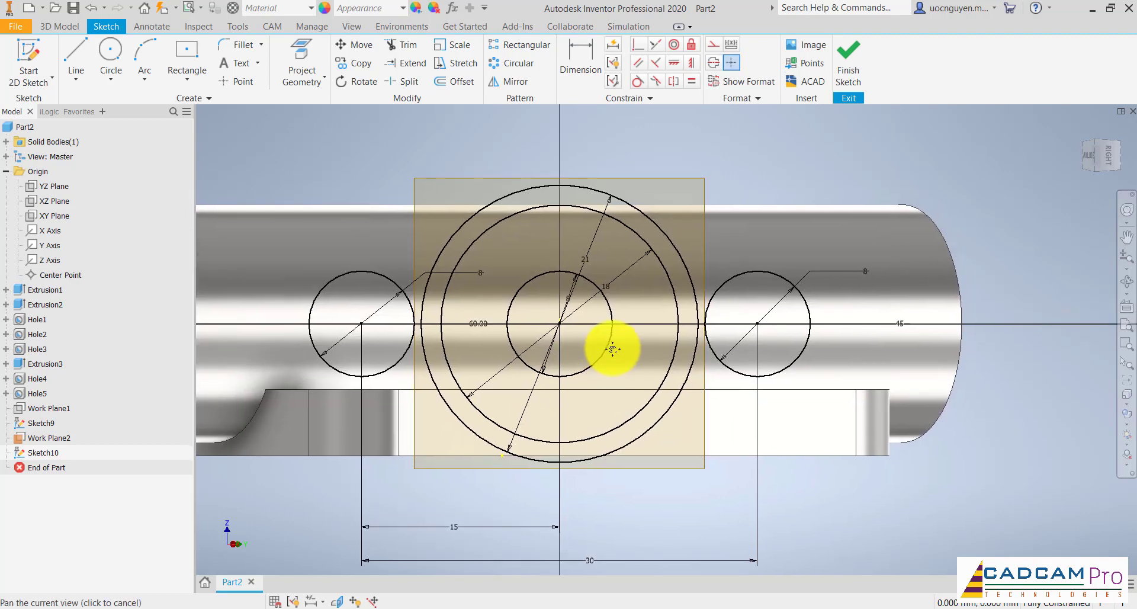
pyautogui.rightClick(670, 180)
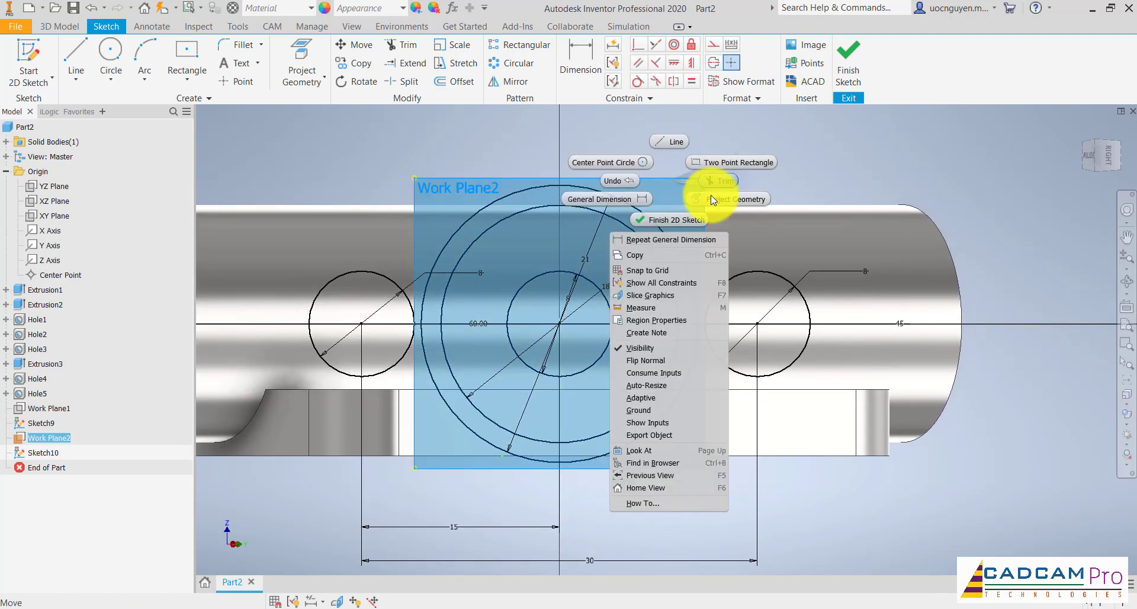
pyautogui.click(659, 347)
pyautogui.scroll(3, 642, 151)
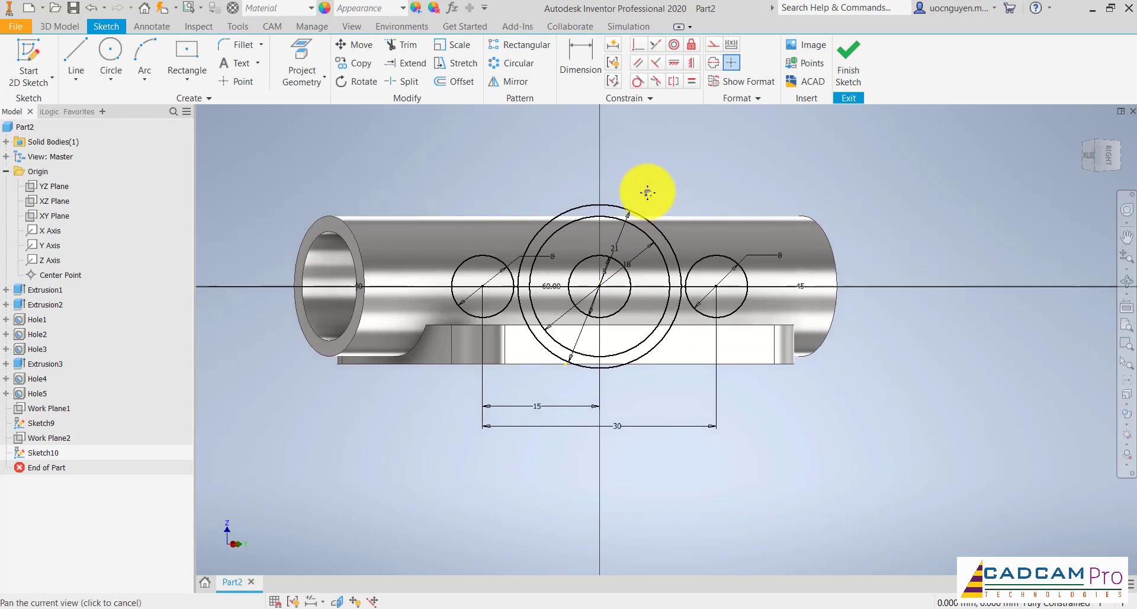
# Step: Reposition the diameter dimensions of the left side circle and the central bore circle so they are readable
pyautogui.click(459, 246)
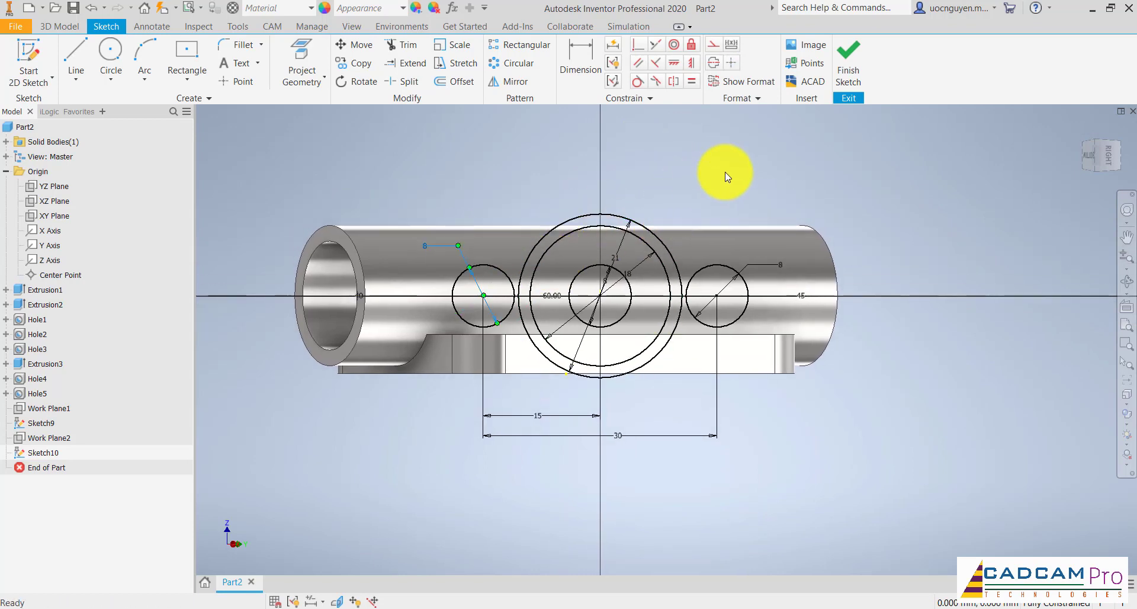
pyautogui.click(608, 284)
pyautogui.click(591, 282)
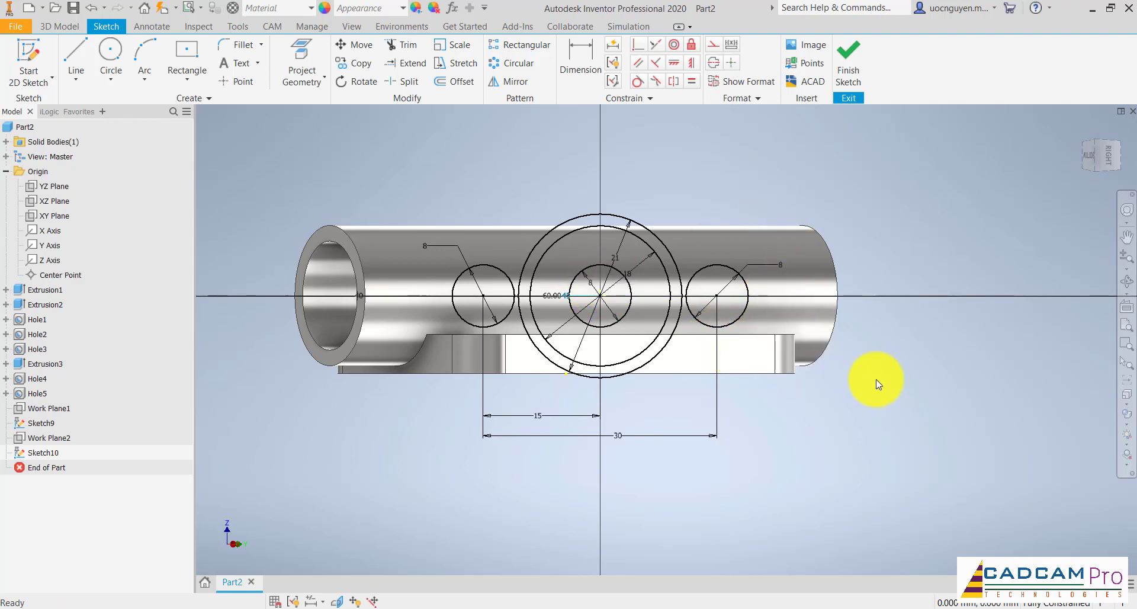
# Step: Draw four separate slanted lines around the circles, each running from beside a side circle towards the 21 mm circle
pyautogui.moveTo(827, 427); pyautogui.dragTo(812, 435, button='middle')
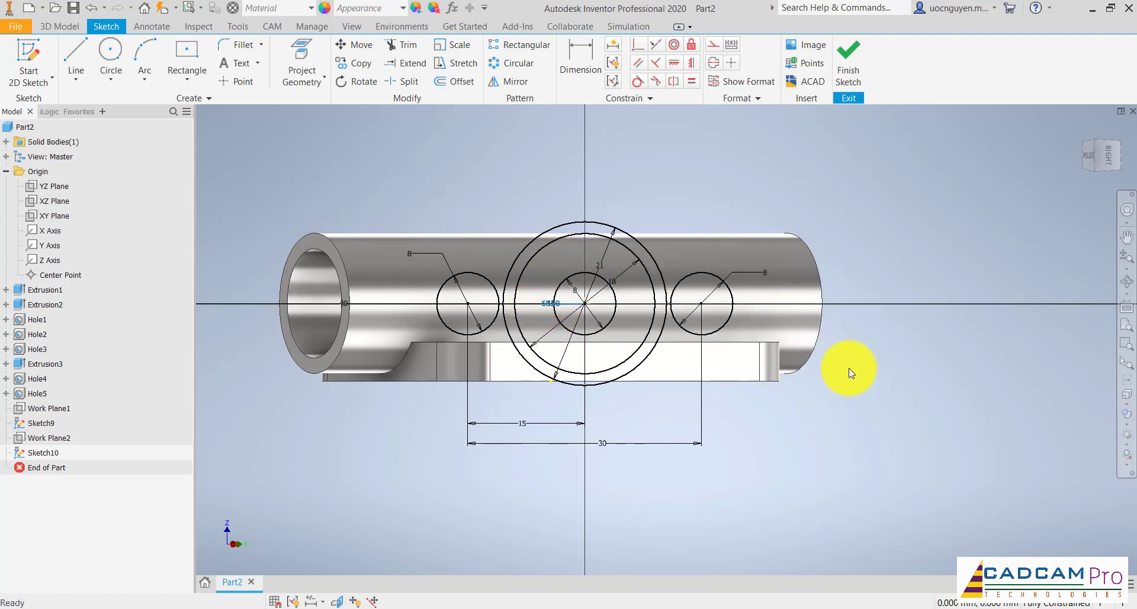
pyautogui.moveTo(861, 386); pyautogui.dragTo(845, 388, button='middle')
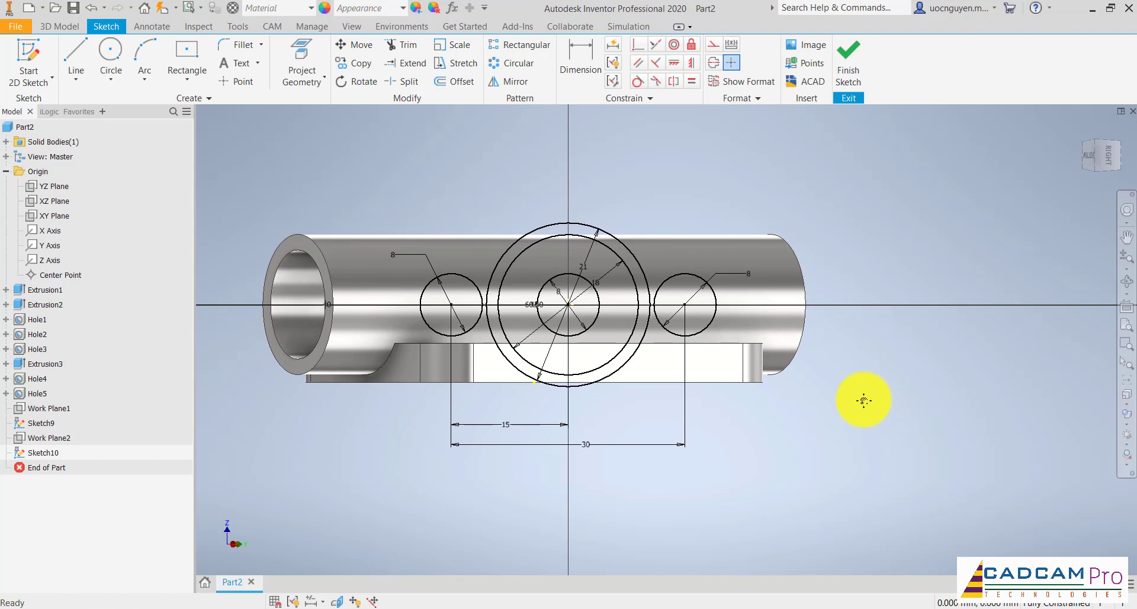
pyautogui.click(76, 60)
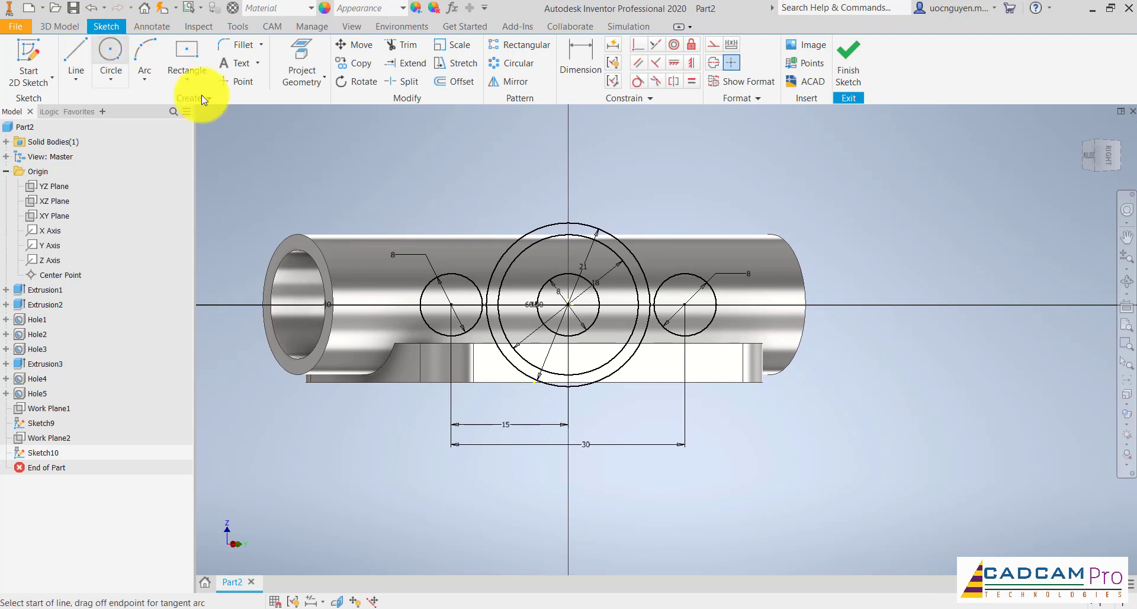
pyautogui.click(576, 208)
pyautogui.click(751, 283)
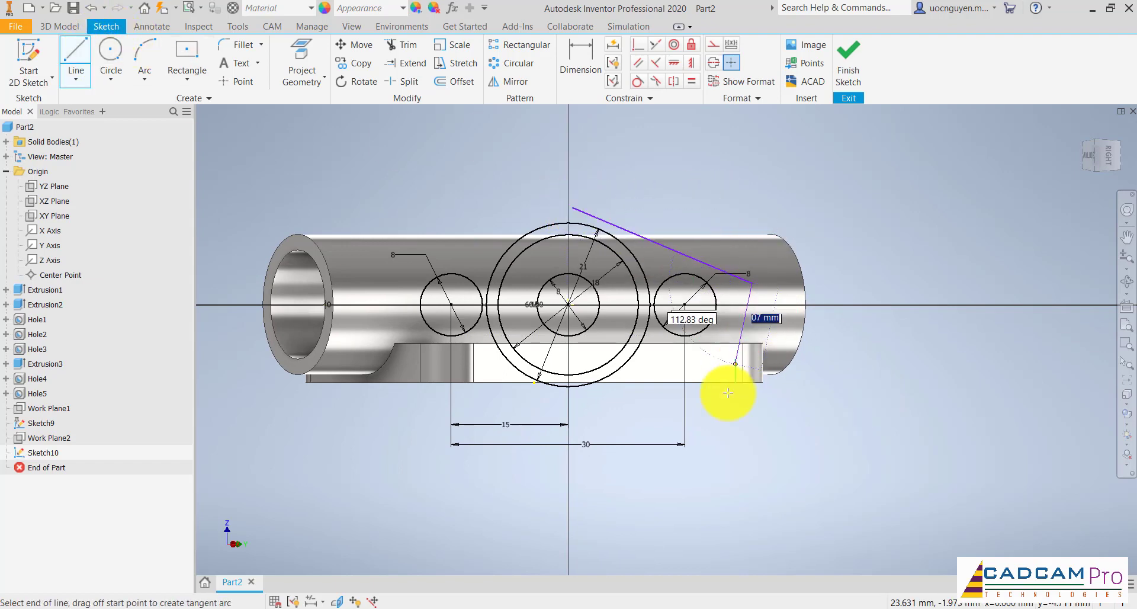
pyautogui.click(727, 325)
pyautogui.click(585, 407)
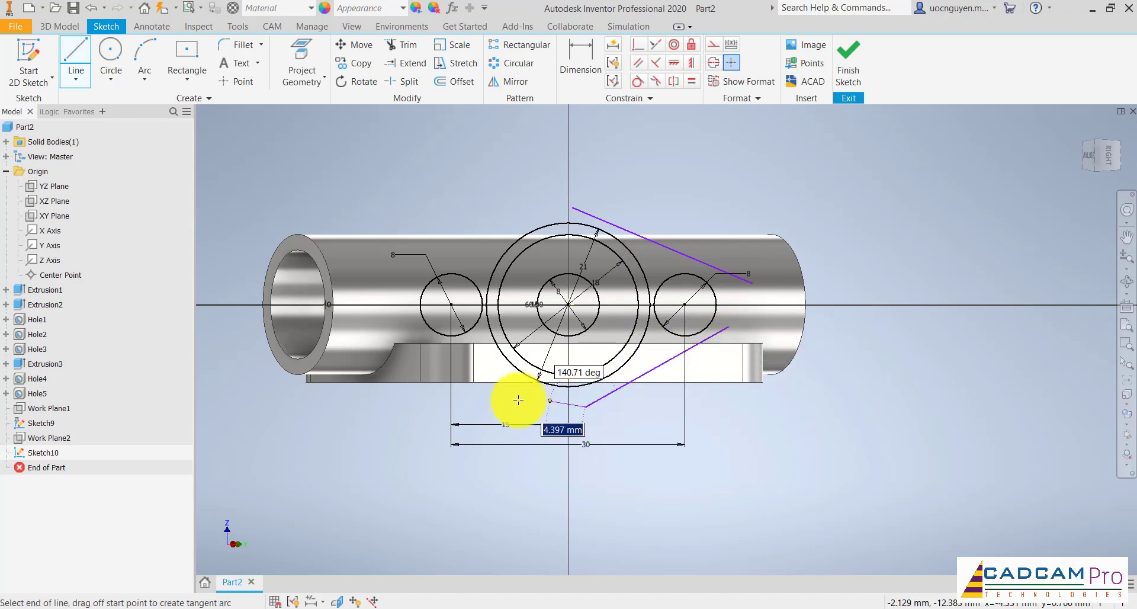
pyautogui.click(550, 401)
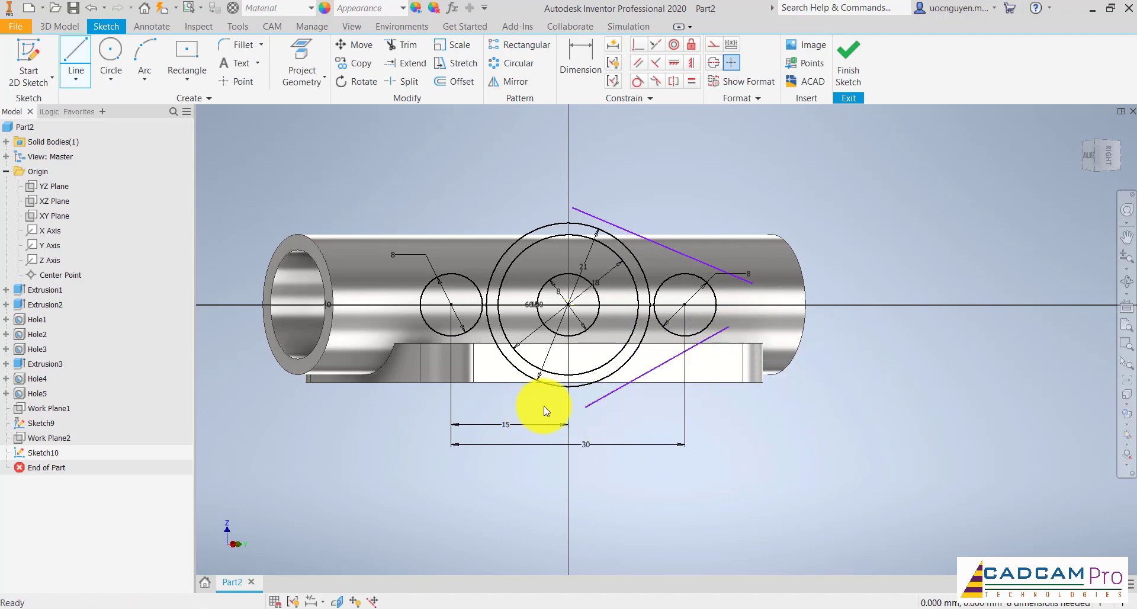
pyautogui.doubleClick(416, 330)
pyautogui.click(416, 272)
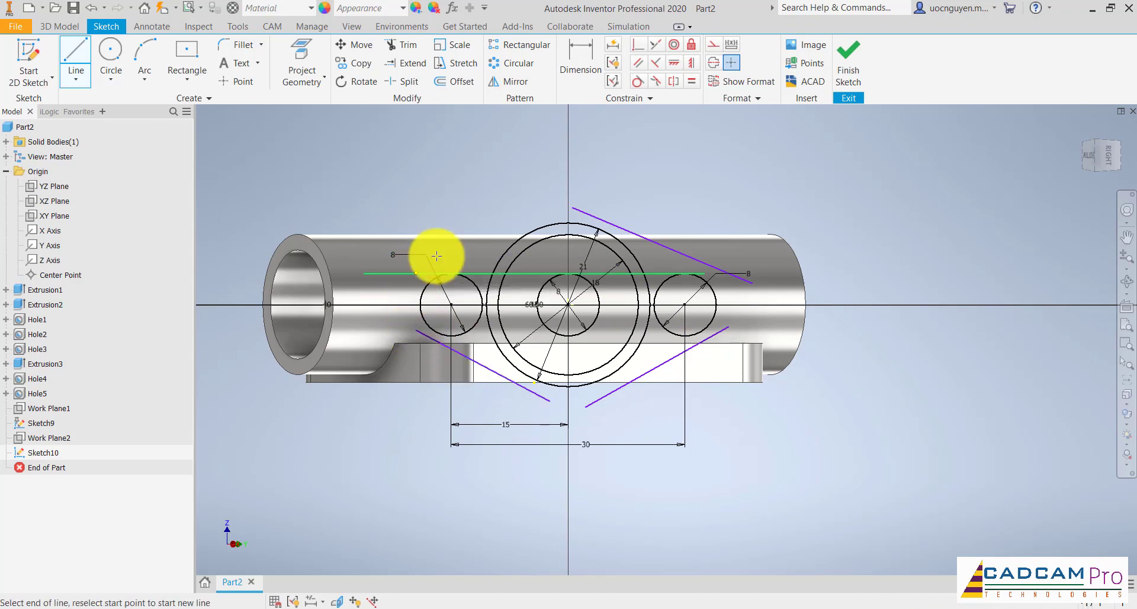
pyautogui.click(550, 198)
pyautogui.press('Escape')
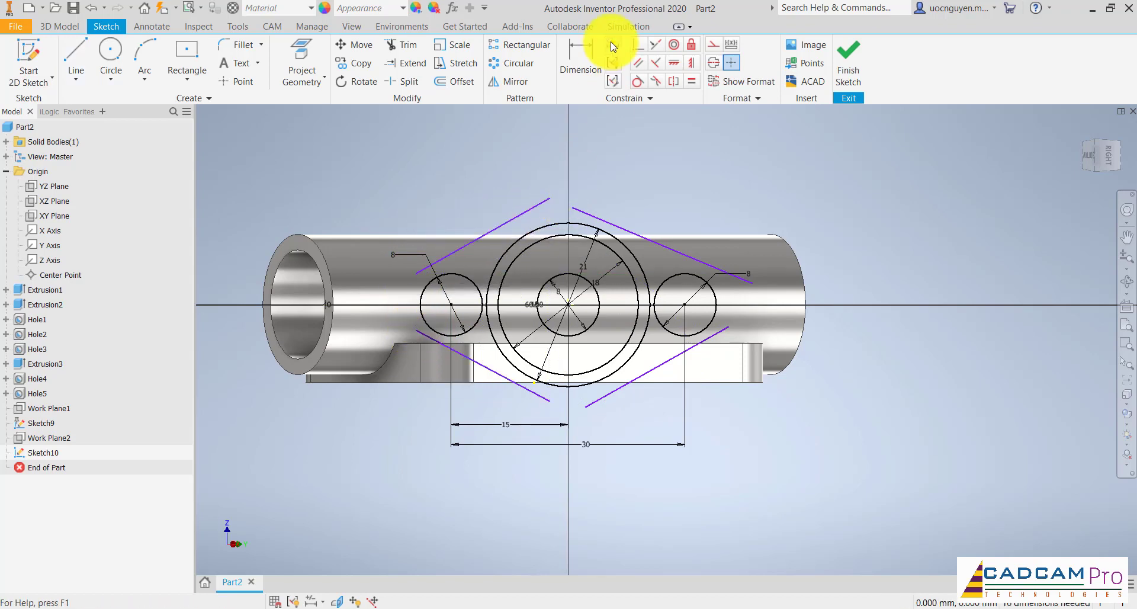
# Step: Make the two upper slanted lines tangent to the 21 mm circle and their adjacent 8 mm side circles
pyautogui.click(637, 81)
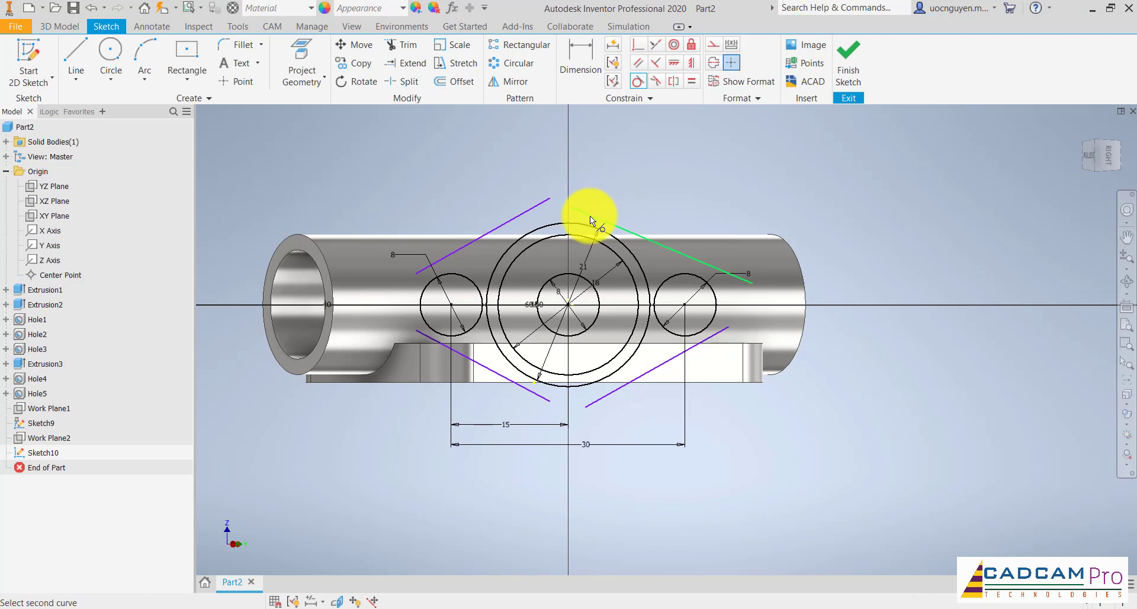
pyautogui.click(590, 222)
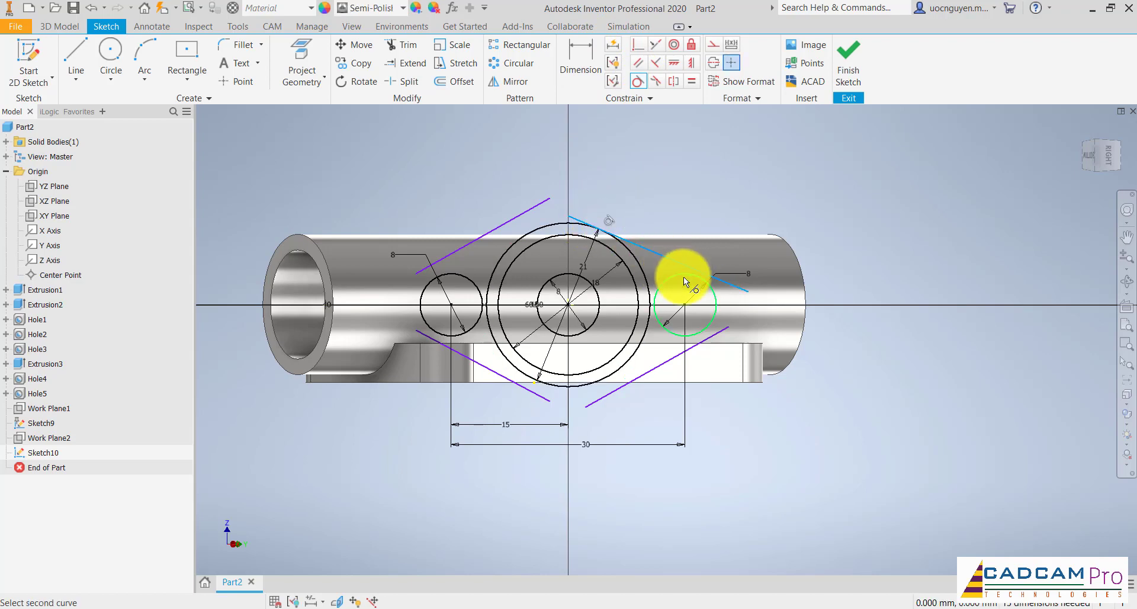
pyautogui.click(540, 223)
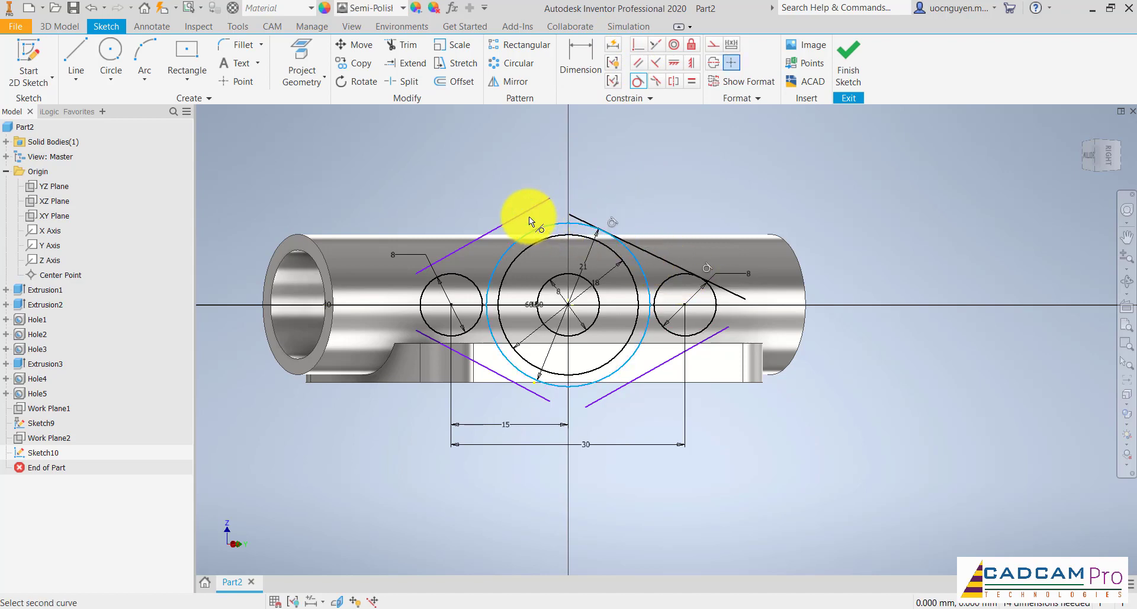
pyautogui.click(528, 212)
pyautogui.click(495, 263)
pyautogui.click(468, 274)
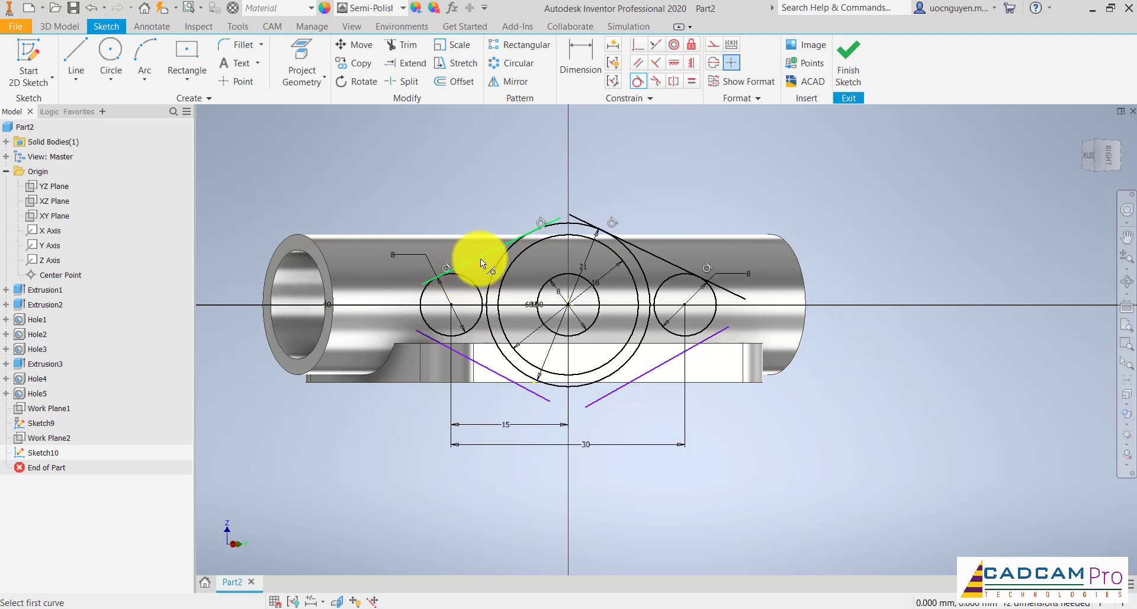
# Step: Make the two lower slanted lines tangent to the 21 mm circle and their adjacent 8 mm side circles
pyautogui.click(463, 353)
pyautogui.click(469, 330)
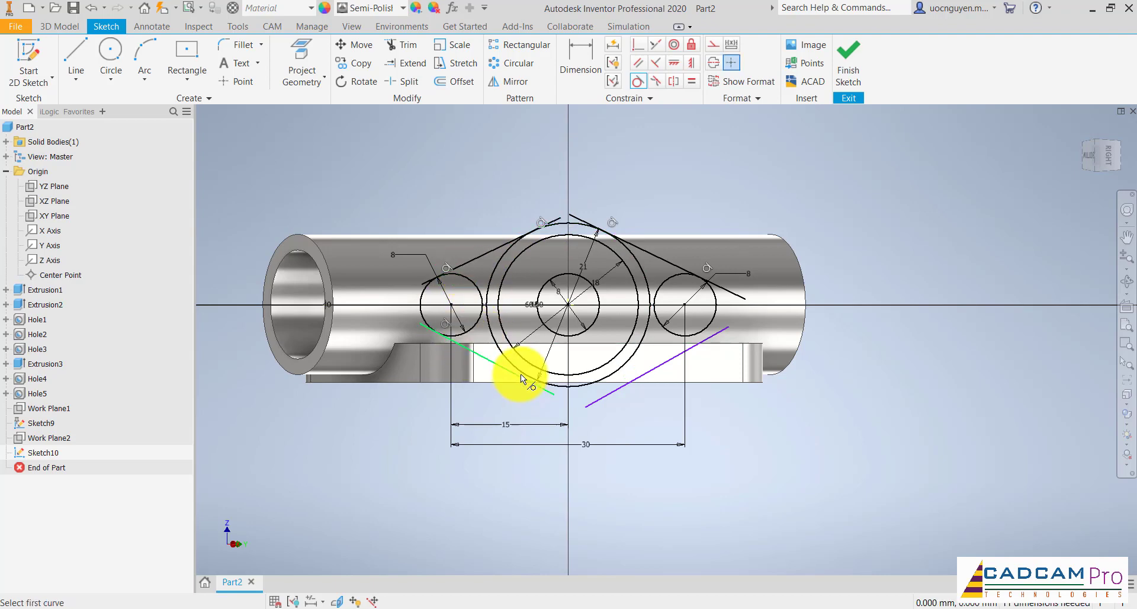
pyautogui.click(519, 373)
pyautogui.click(520, 374)
pyautogui.click(624, 388)
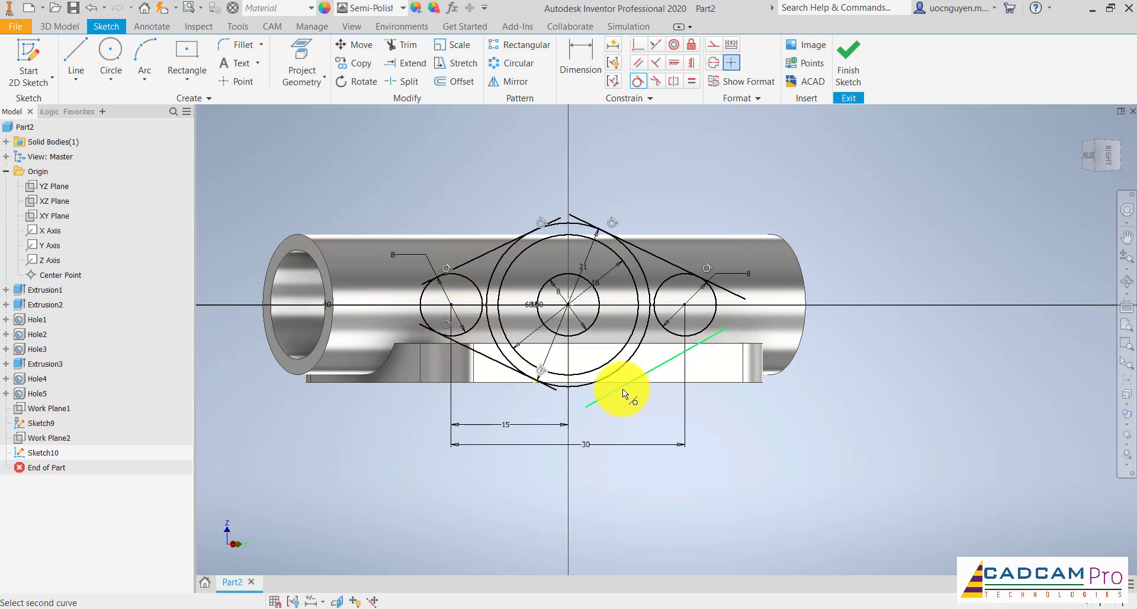
pyautogui.click(621, 371)
pyautogui.click(670, 335)
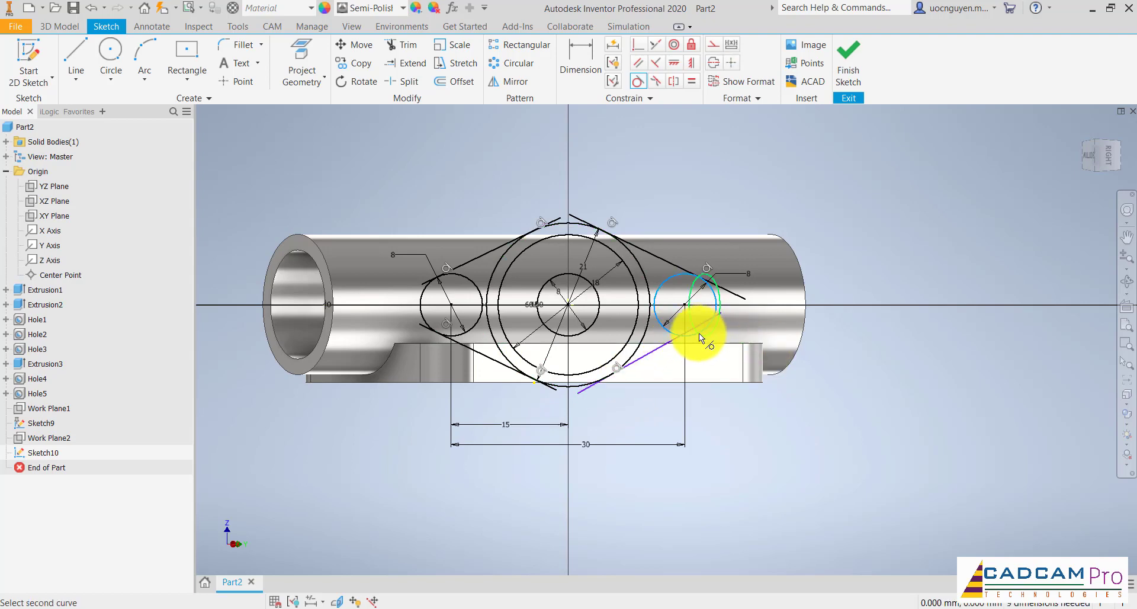
pyautogui.scroll(3, 738, 400)
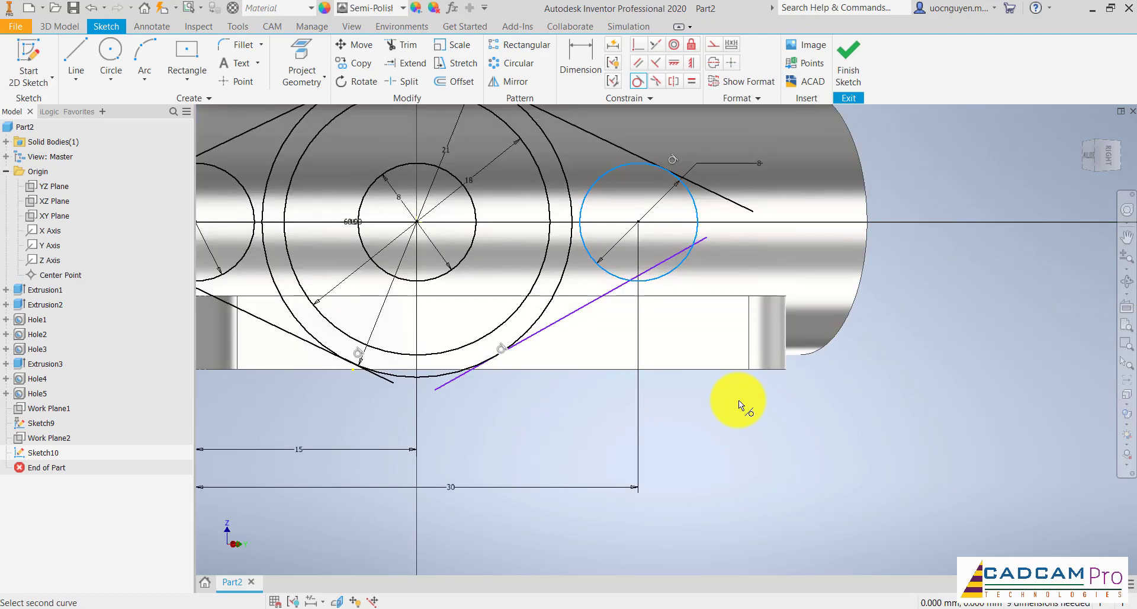
pyautogui.click(582, 304)
pyautogui.scroll(-5, 750, 404)
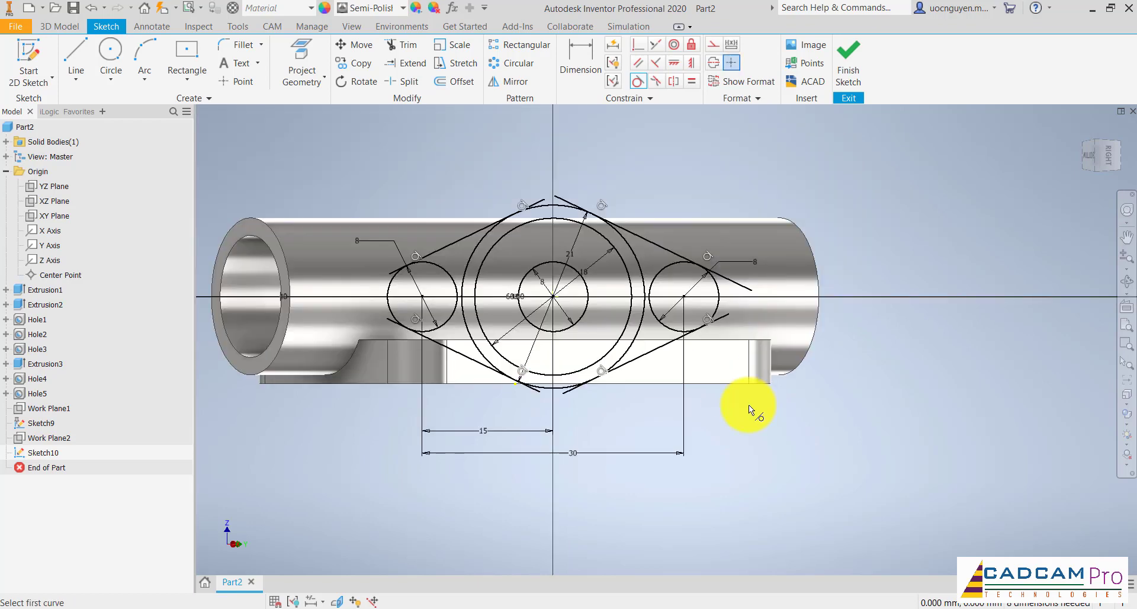
# Step: Make the slanted lines' inner ends coincident with the 21 mm circle and the left pair's outer ends with the left 8 mm circle
pyautogui.click(638, 45)
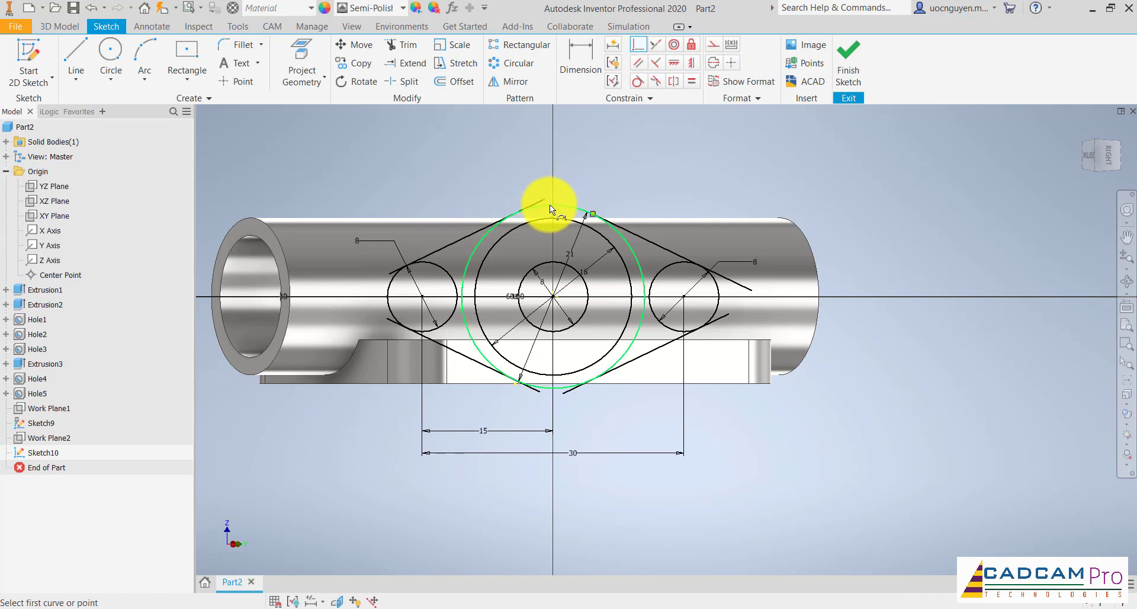
pyautogui.click(550, 204)
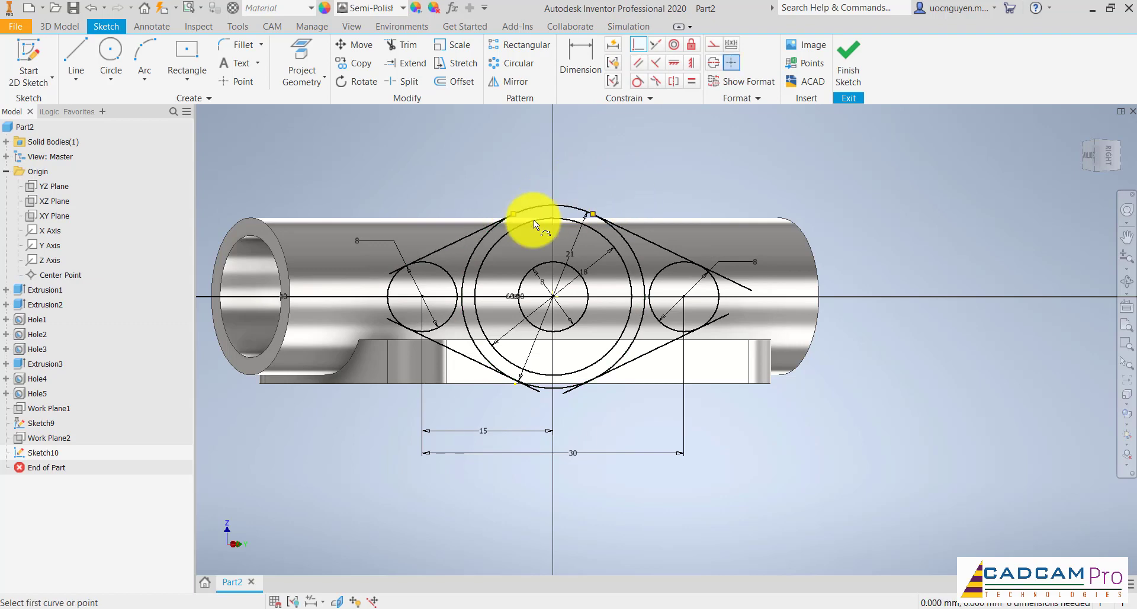
pyautogui.click(388, 318)
pyautogui.click(392, 309)
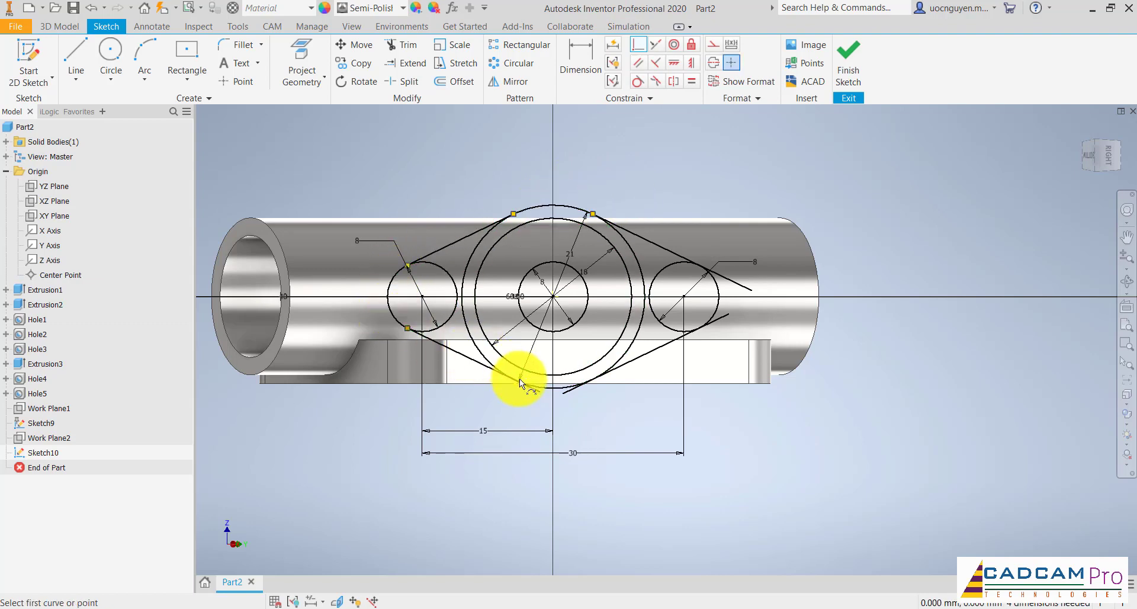
pyautogui.click(537, 394)
pyautogui.click(545, 387)
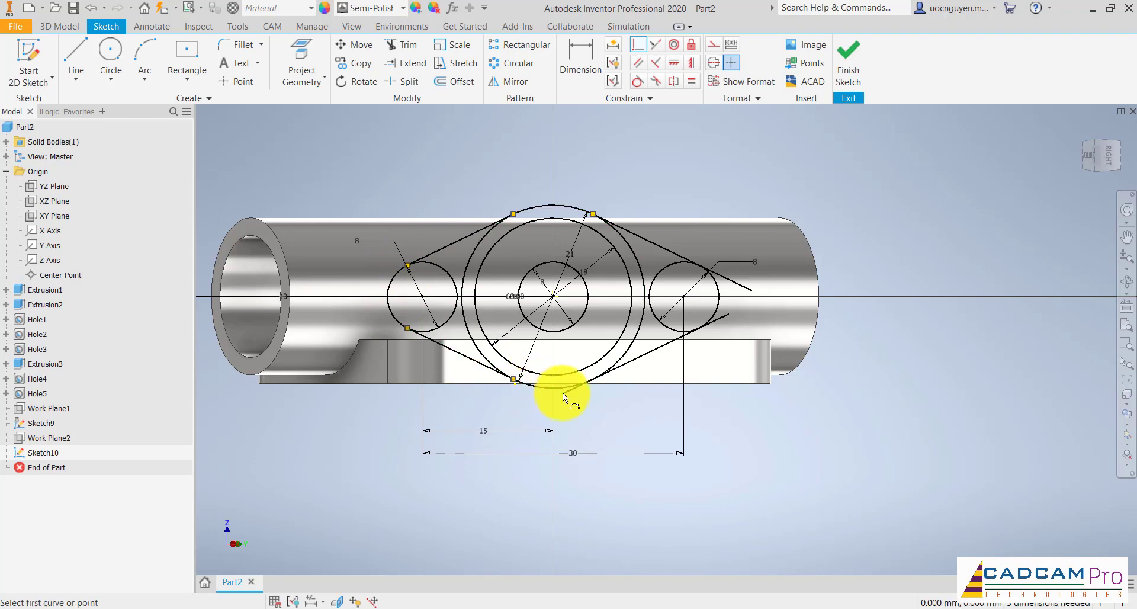
pyautogui.click(564, 392)
pyautogui.click(564, 389)
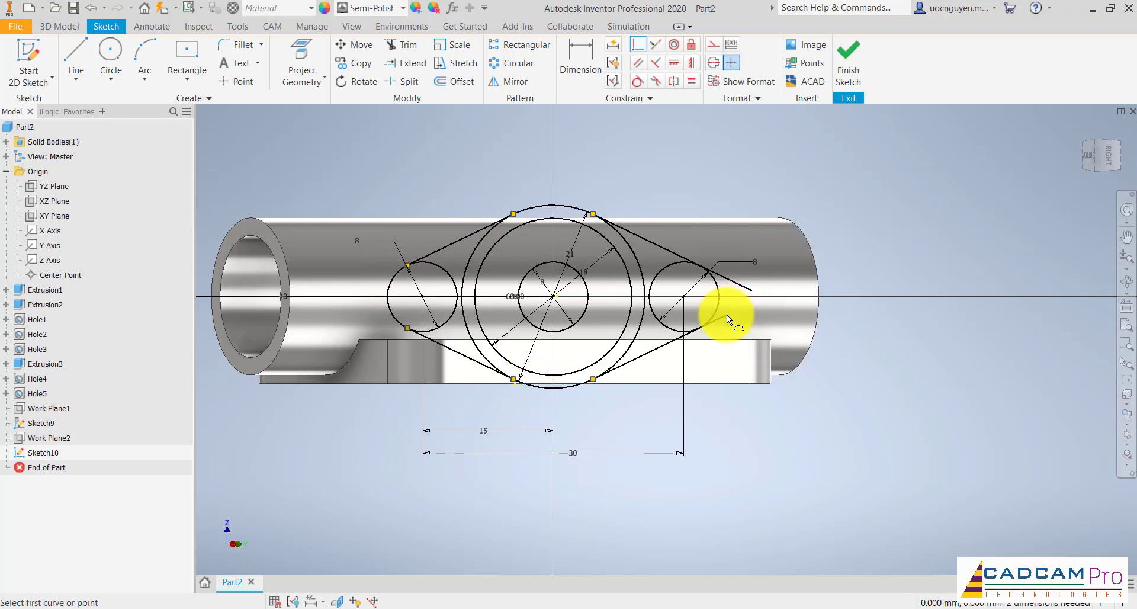
# Step: Make the right pair of slanted lines' outer ends coincident with the right 8 mm circle and finish the sketch
pyautogui.click(725, 314)
pyautogui.click(720, 311)
pyautogui.click(755, 289)
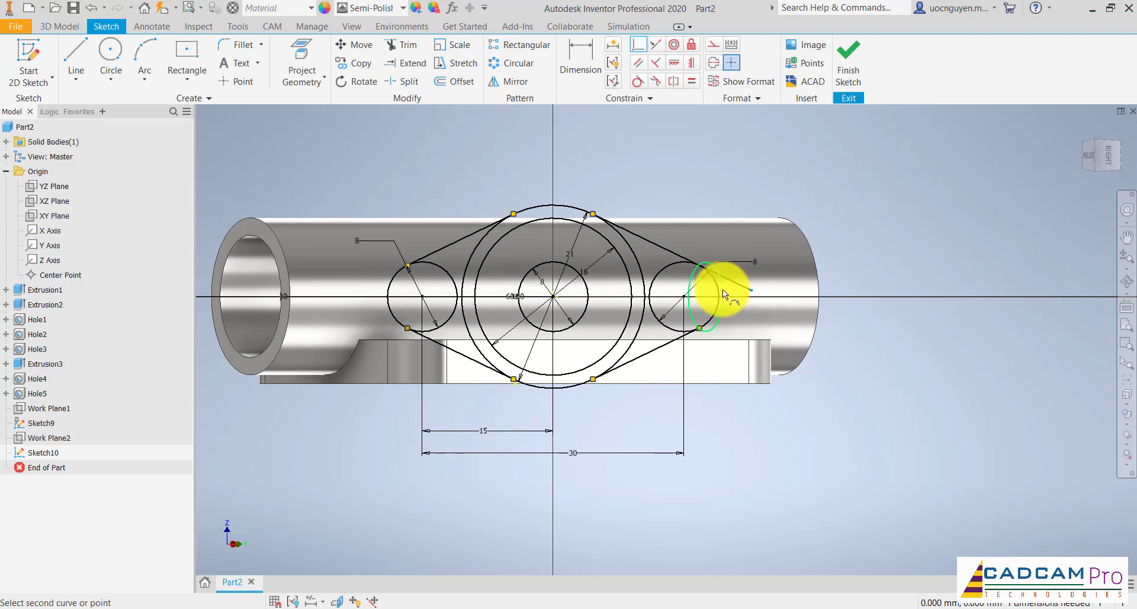
pyautogui.click(723, 290)
pyautogui.press('Escape')
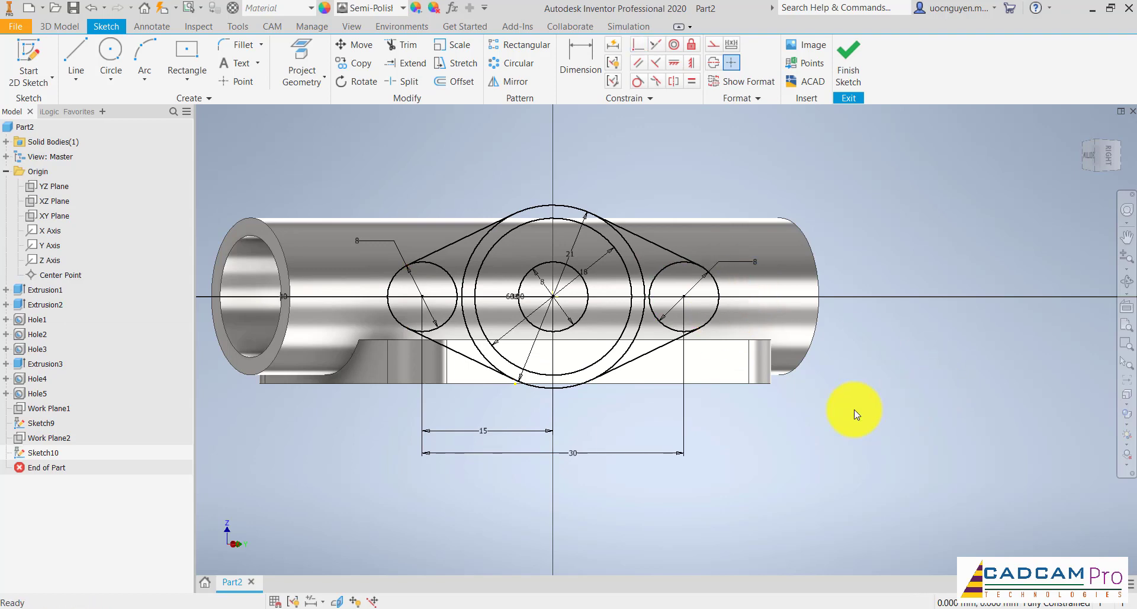
pyautogui.click(862, 81)
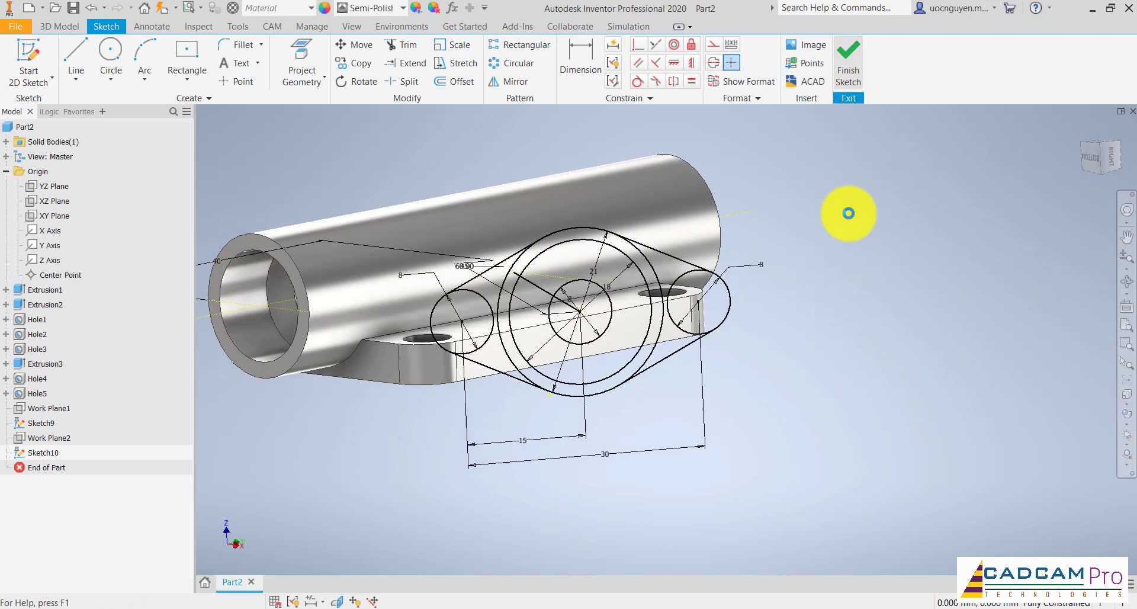
# Step: Extrude the ring between the central 8 mm and 18 mm circles back to the next solid, joining it to the main pipe
pyautogui.scroll(3, 934, 431)
pyautogui.moveTo(934, 431); pyautogui.dragTo(800, 317, button='middle')
pyautogui.scroll(2, 800, 317)
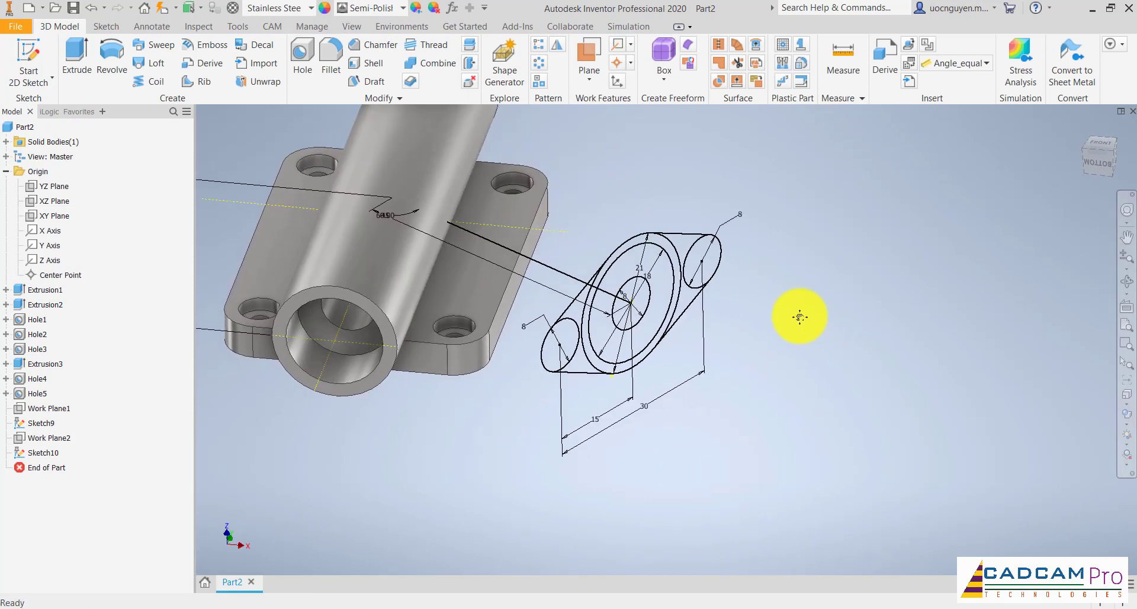
pyautogui.click(77, 59)
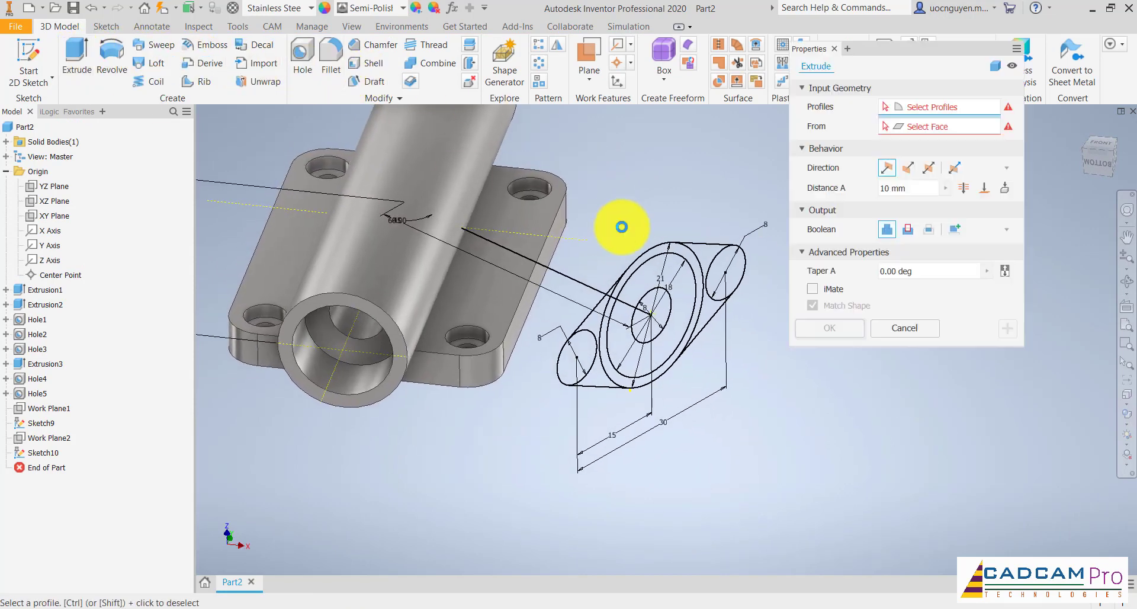
pyautogui.click(644, 273)
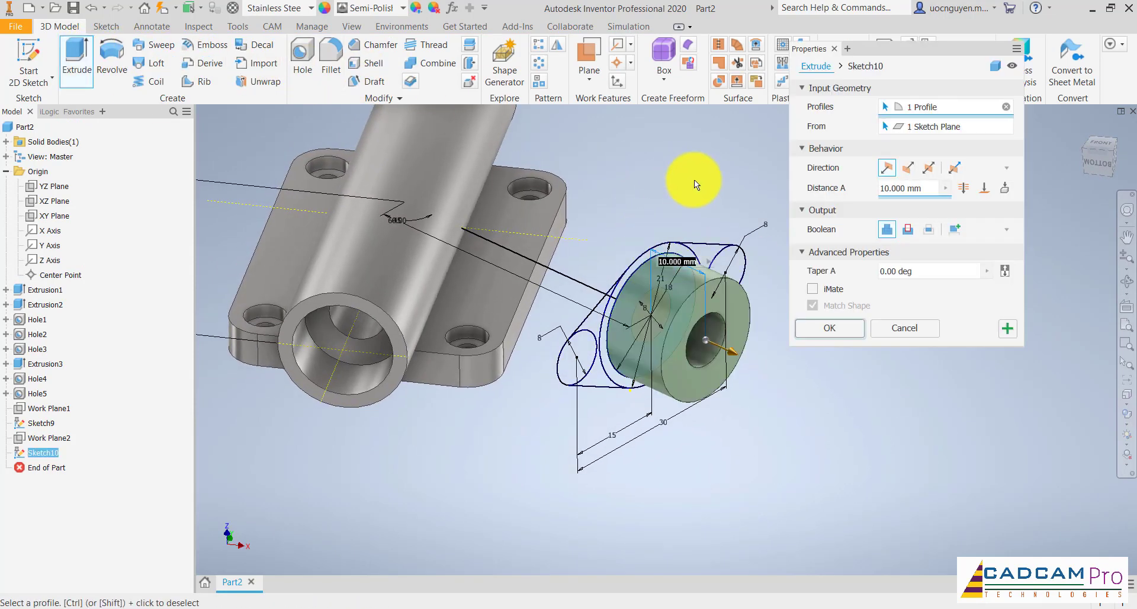
pyautogui.moveTo(731, 347); pyautogui.dragTo(461, 248)
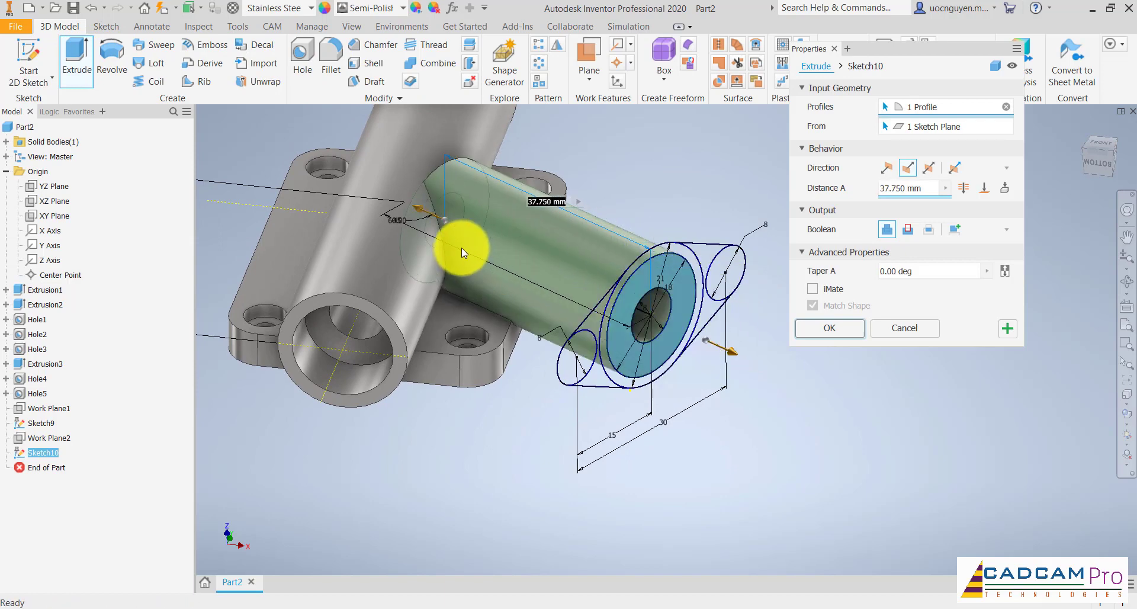
pyautogui.click(1009, 189)
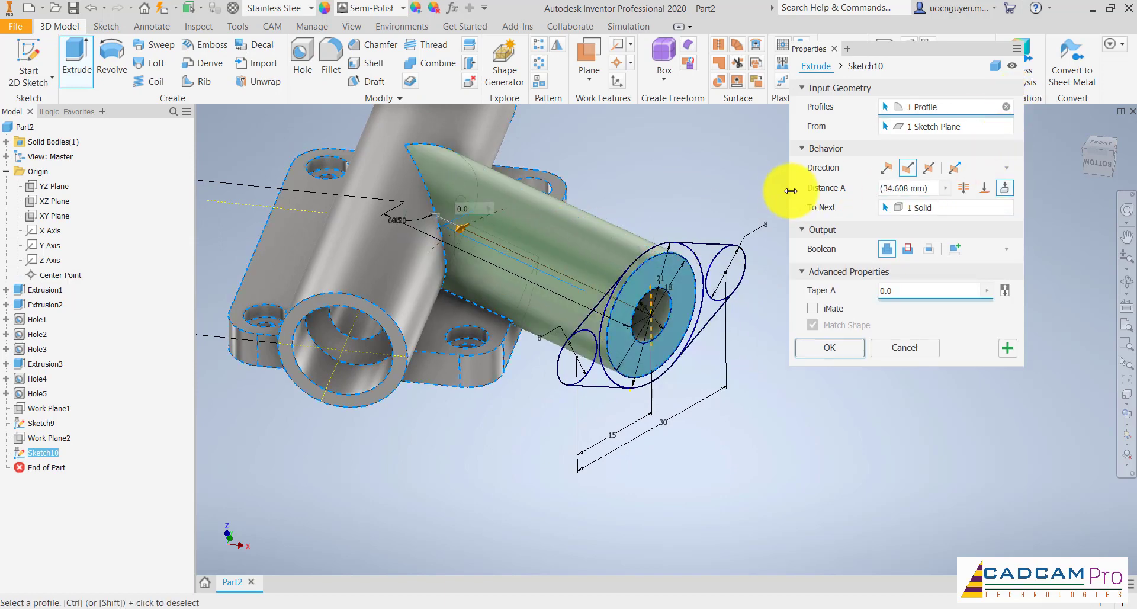
pyautogui.click(1007, 349)
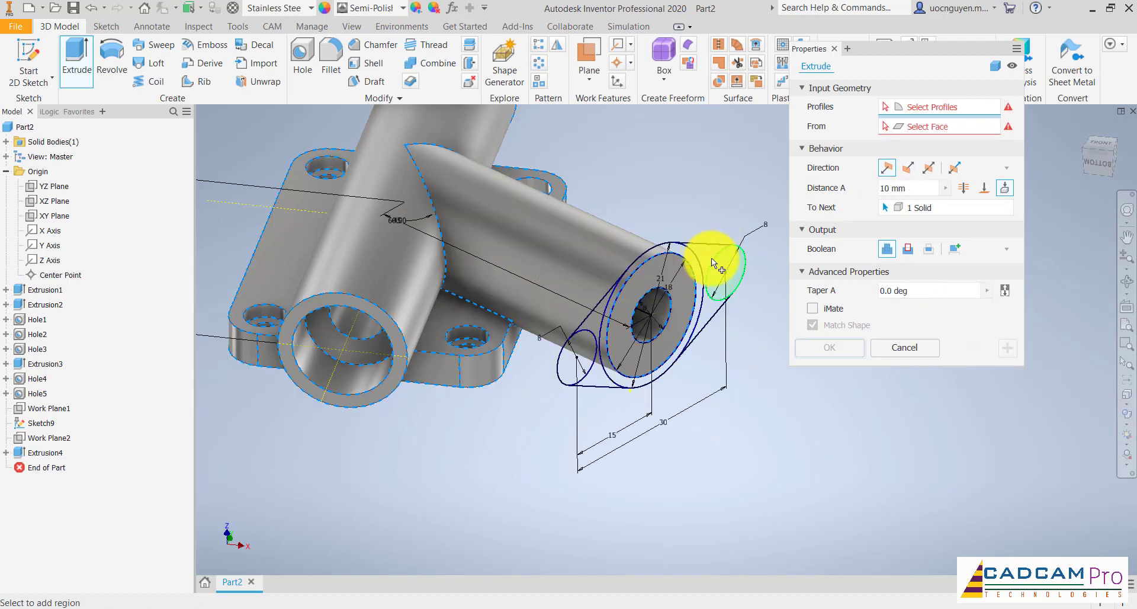
# Step: Extrude the five flange regions around the 18 mm circle 3 mm back towards the main pipe, joined to the branch
pyautogui.scroll(-3, 758, 282)
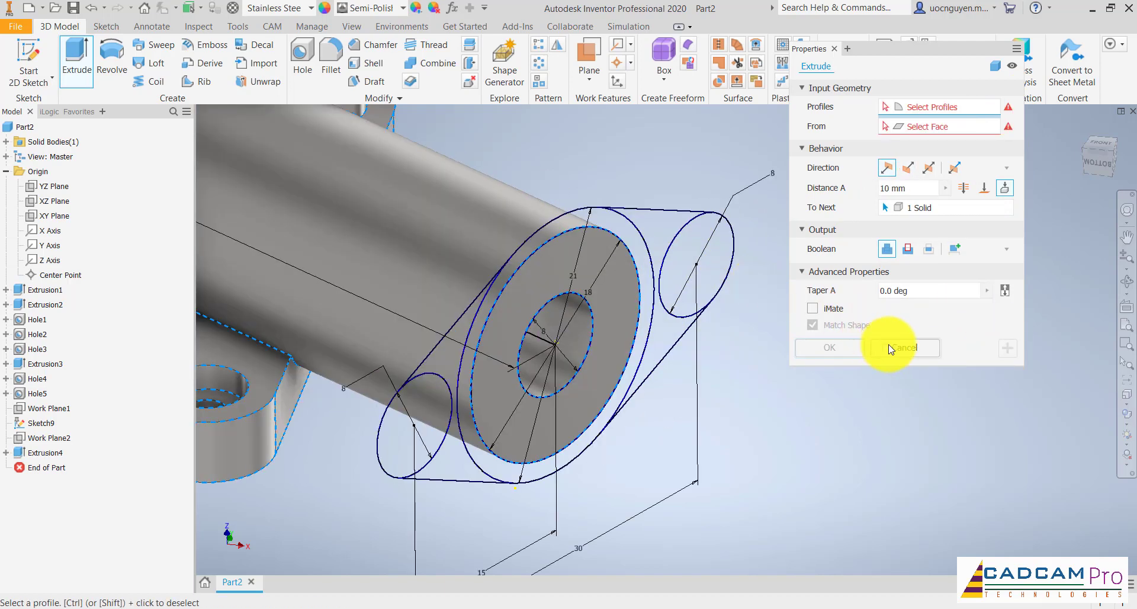
pyautogui.scroll(2, 801, 393)
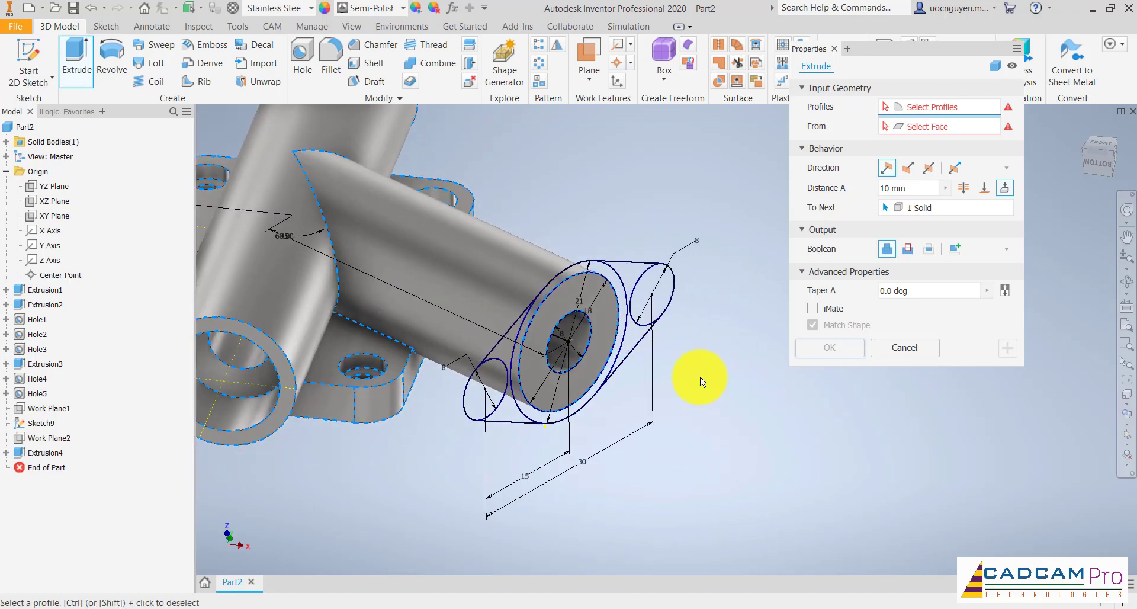
pyautogui.click(648, 279)
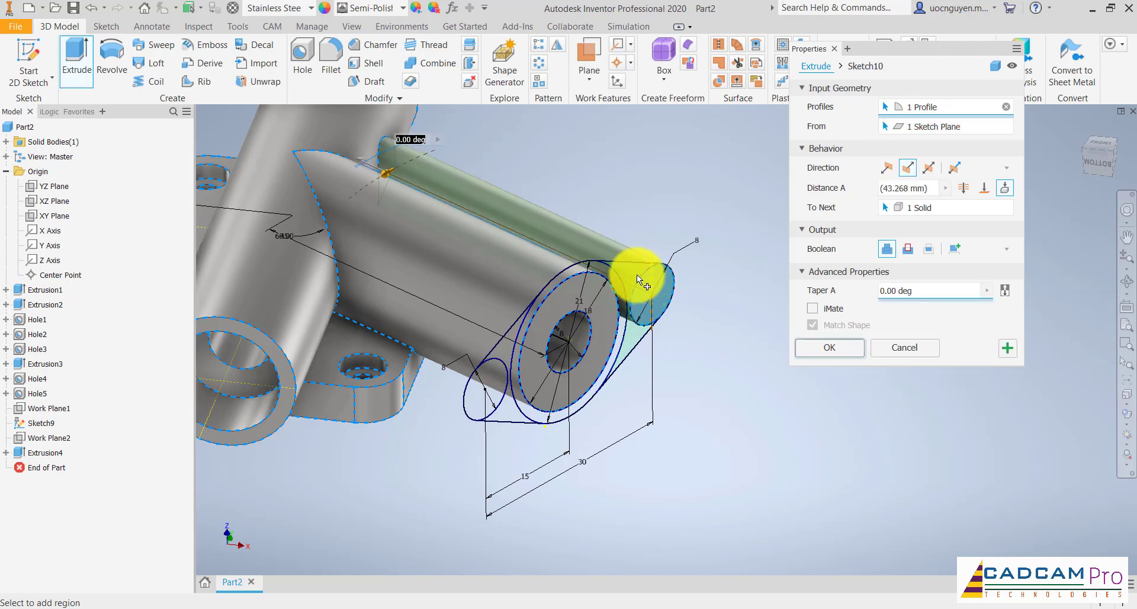
pyautogui.click(634, 272)
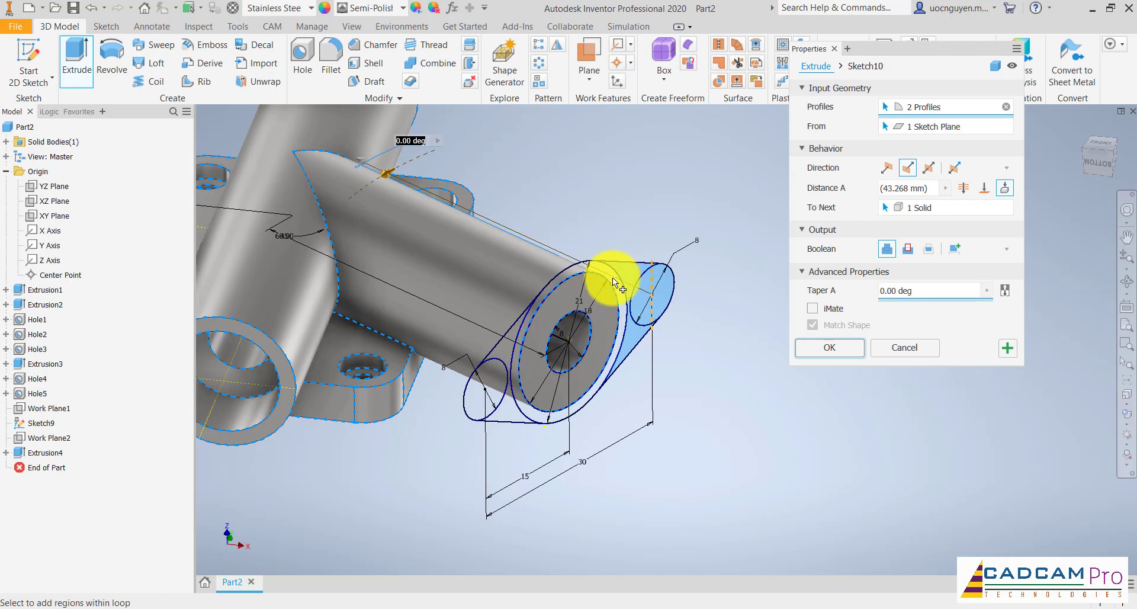
pyautogui.click(605, 368)
pyautogui.click(501, 409)
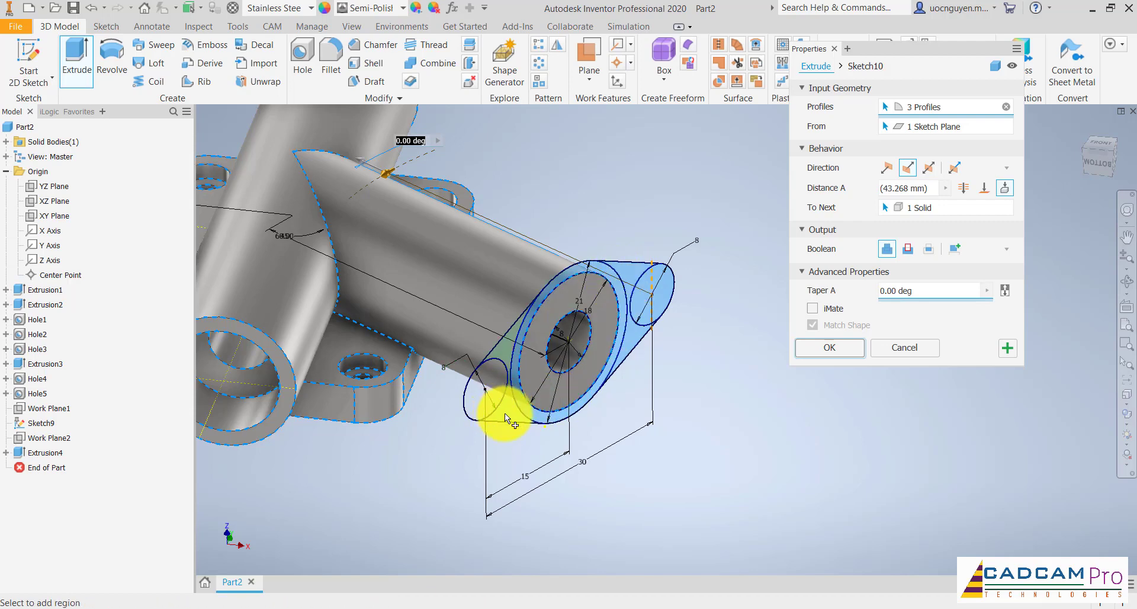
pyautogui.click(498, 386)
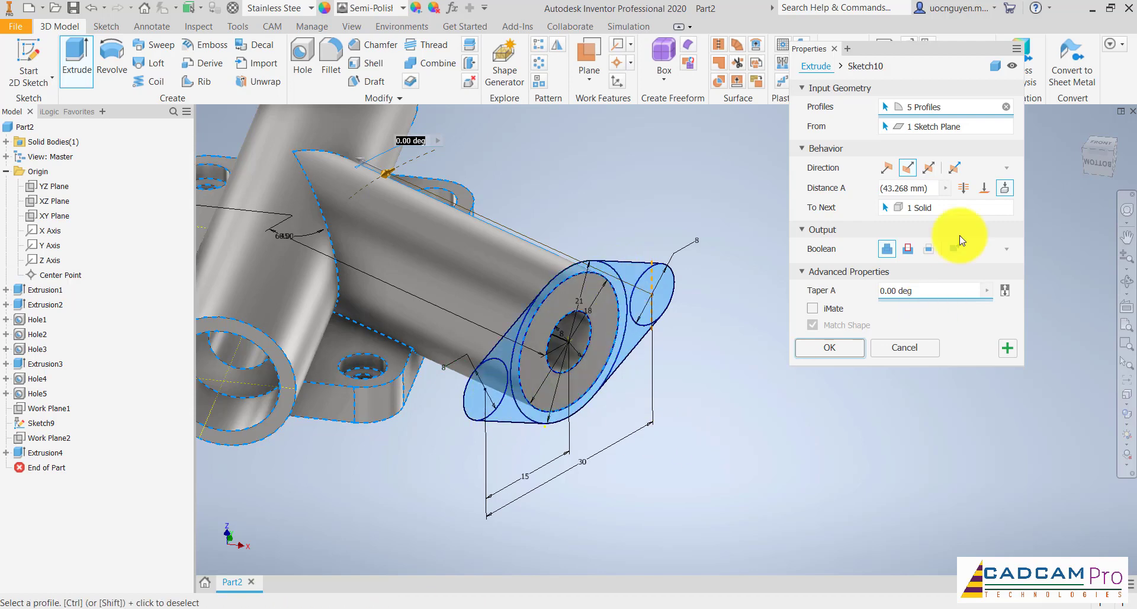
pyautogui.click(982, 191)
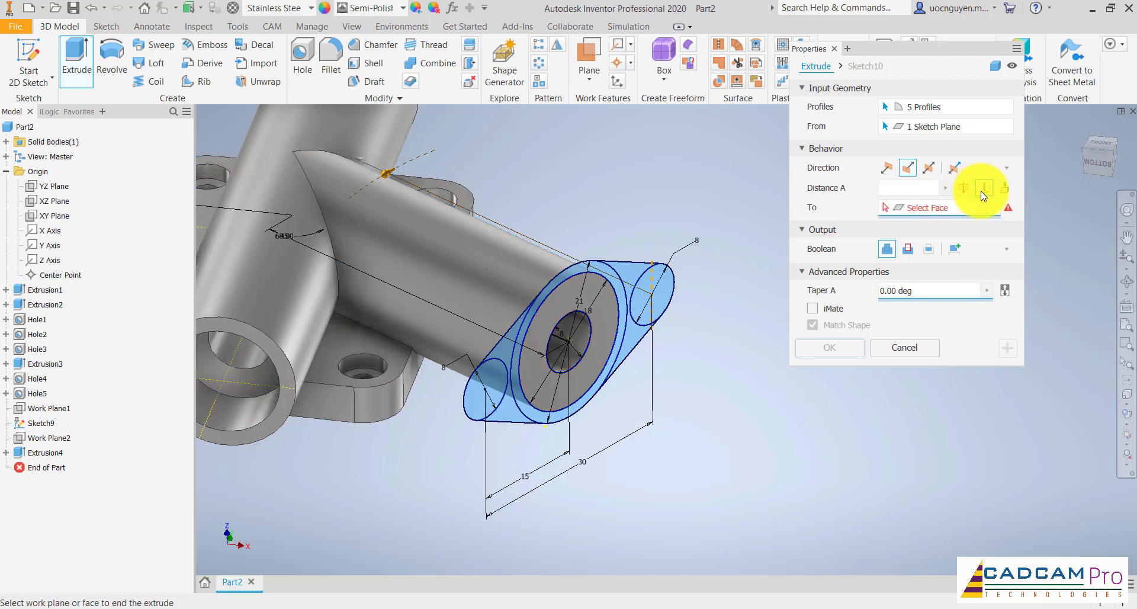
pyautogui.click(964, 190)
pyautogui.scroll(-4, 620, 235)
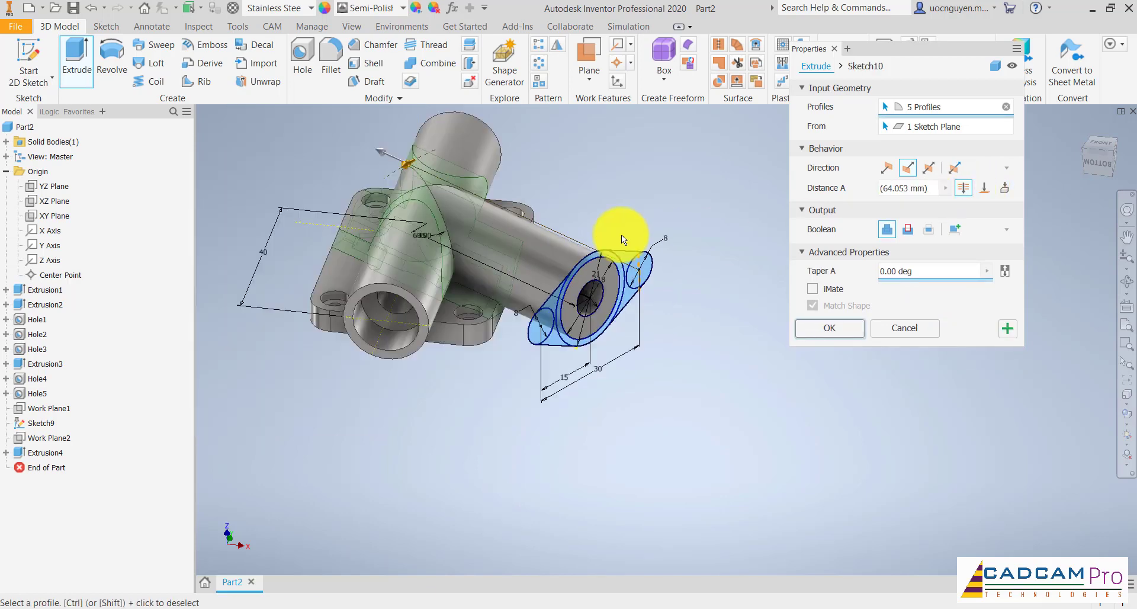
pyautogui.moveTo(468, 179); pyautogui.dragTo(635, 212)
pyautogui.scroll(3, 642, 212)
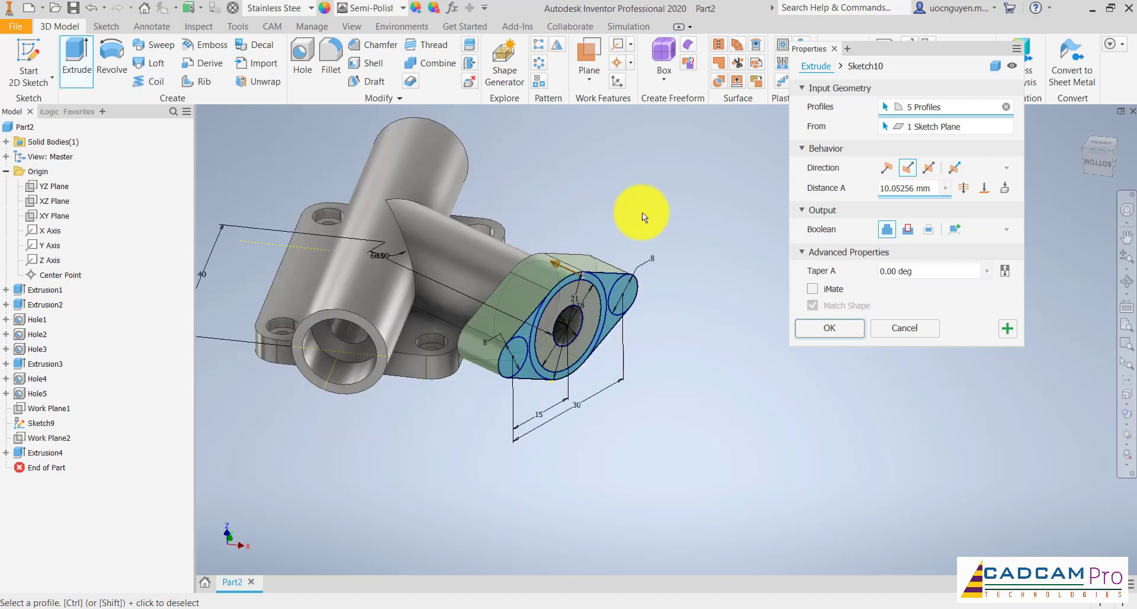
pyautogui.write('3')
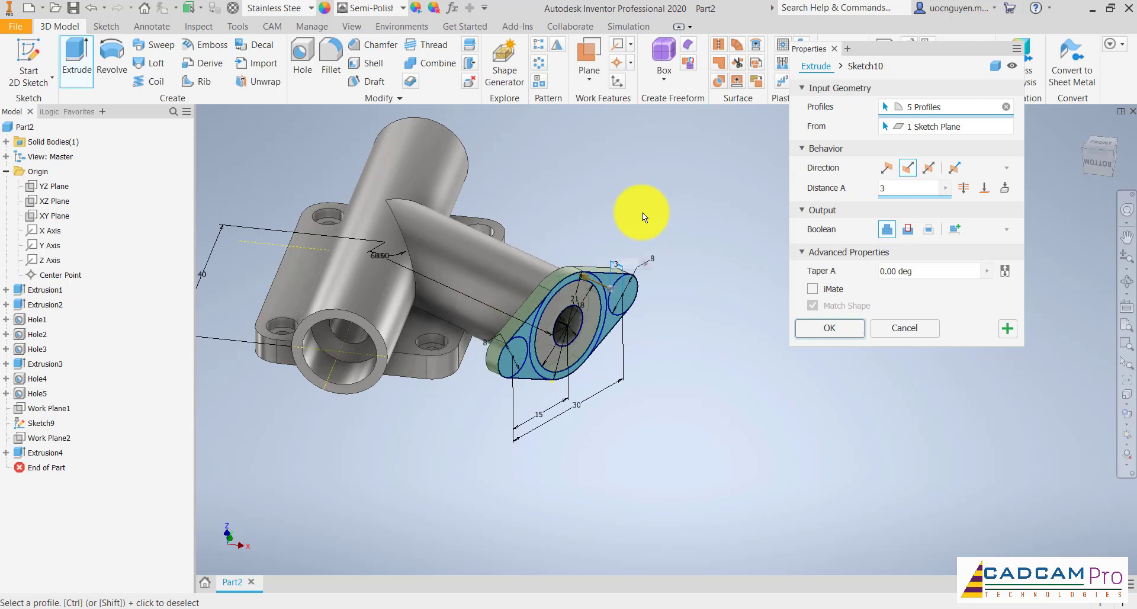
pyautogui.click(840, 333)
# Step: Place two 3.5 mm M3 clearance holes, 8 mm deep, on the flange face, concentric with its two rounded ends
pyautogui.scroll(5, 765, 348)
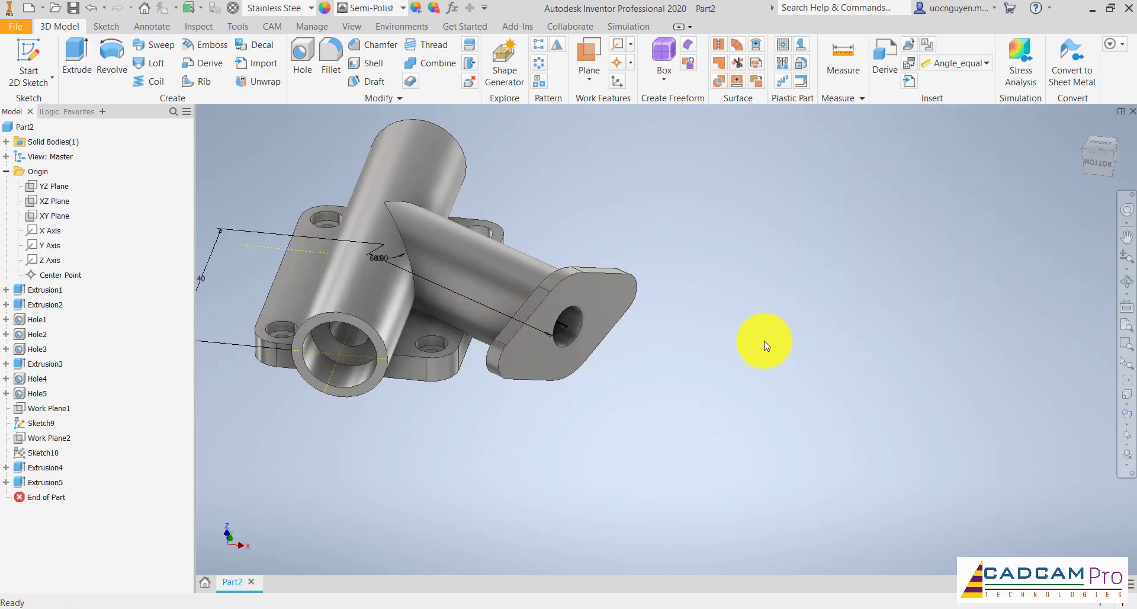
pyautogui.keyDown('shift'); pyautogui.moveTo(762, 348); pyautogui.dragTo(723, 418, button='middle'); pyautogui.keyUp('shift')
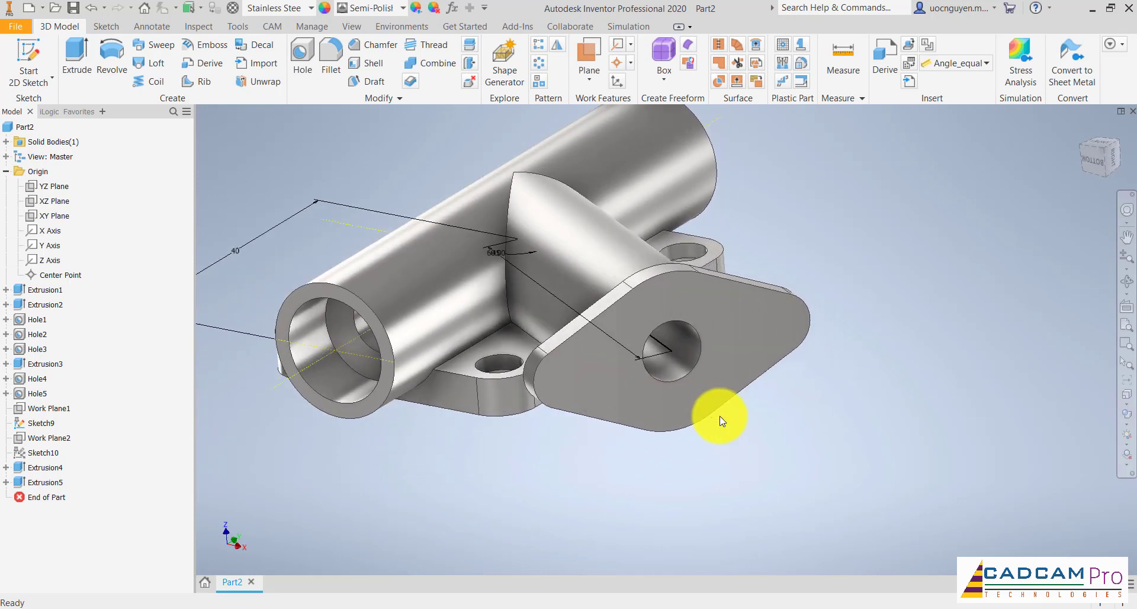
pyautogui.scroll(3, 726, 423)
pyautogui.click(303, 59)
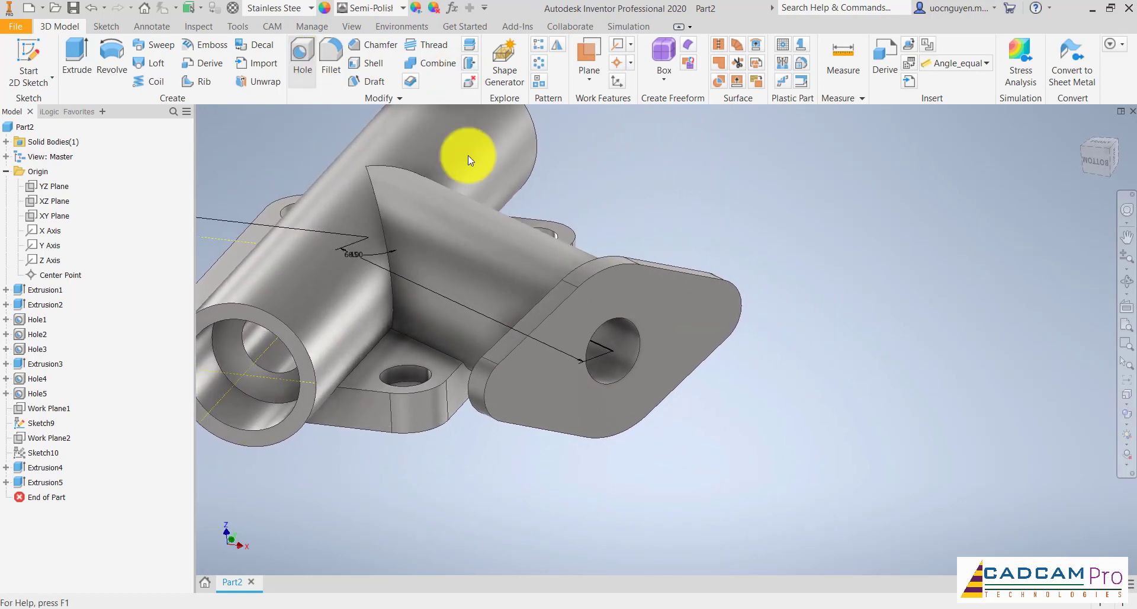
pyautogui.click(732, 293)
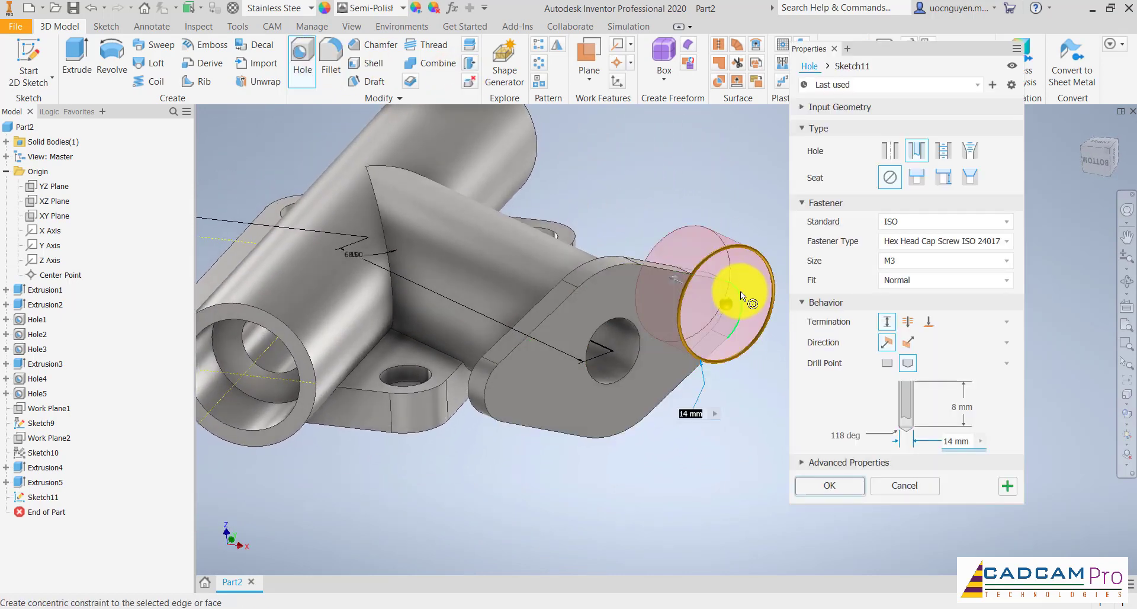
pyautogui.click(741, 290)
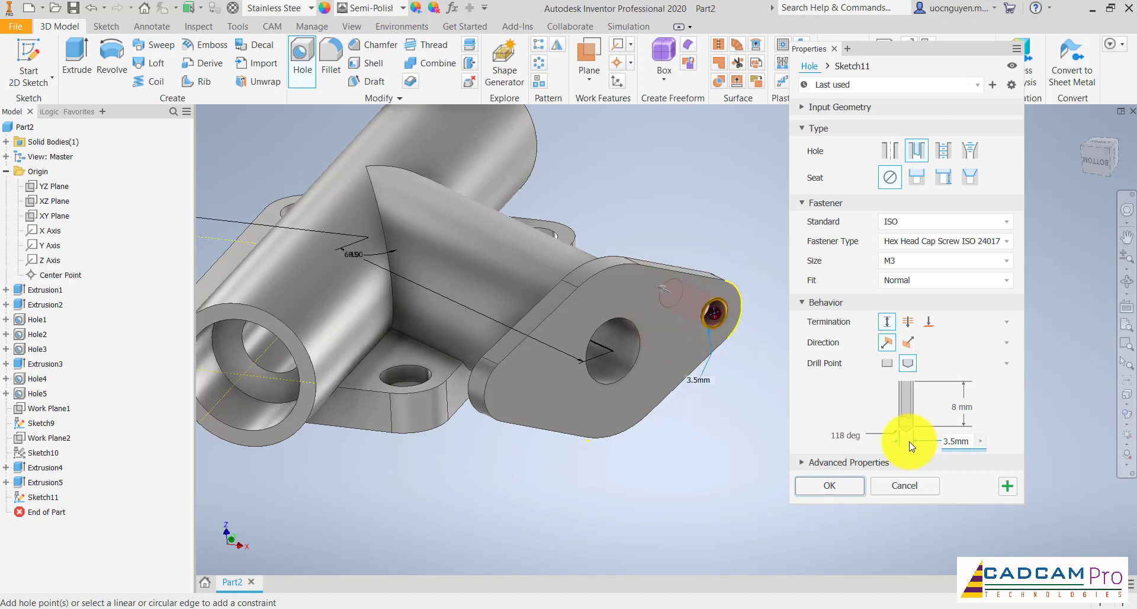
pyautogui.click(508, 396)
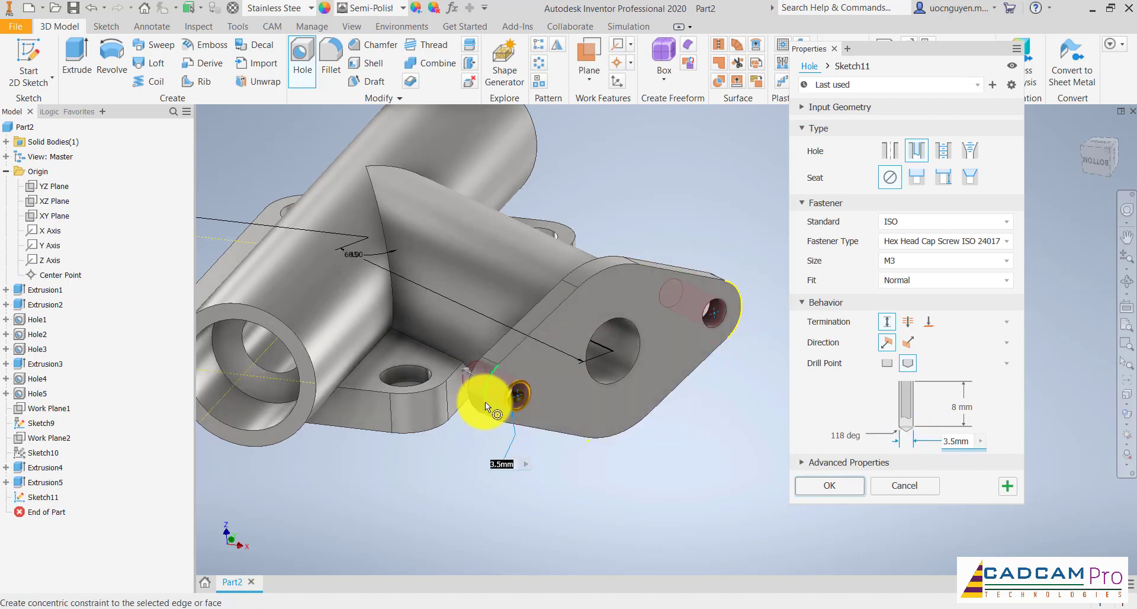
pyautogui.click(486, 402)
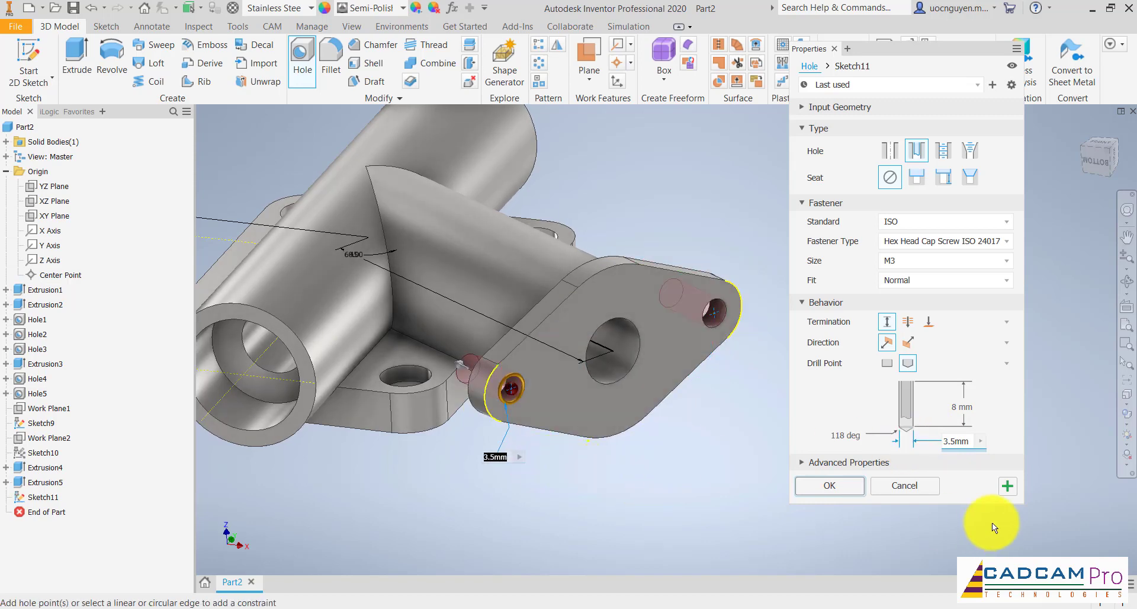
# Step: Add a 14 mm diameter hole, 8 mm deep, on the flange face concentric with the central bore
pyautogui.click(624, 386)
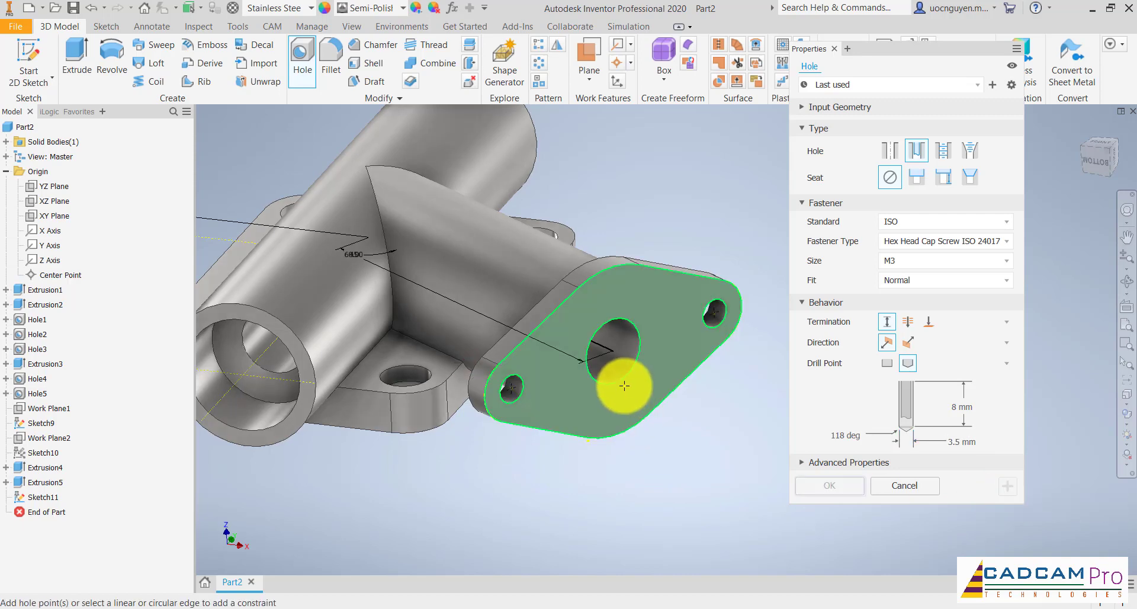
pyautogui.click(632, 374)
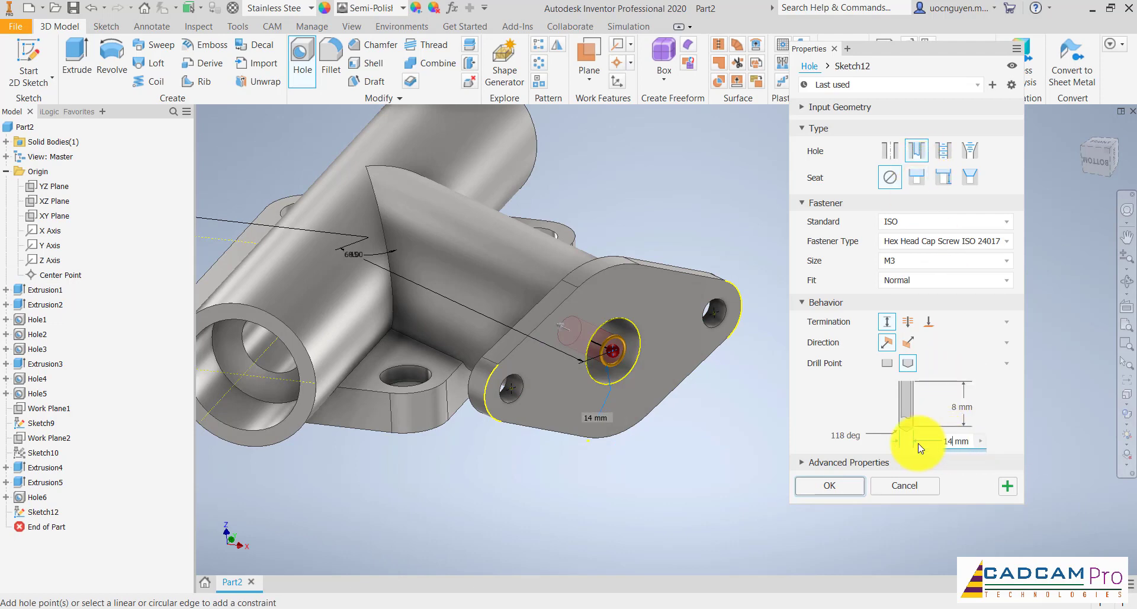
pyautogui.click(851, 488)
pyautogui.scroll(-3, 794, 426)
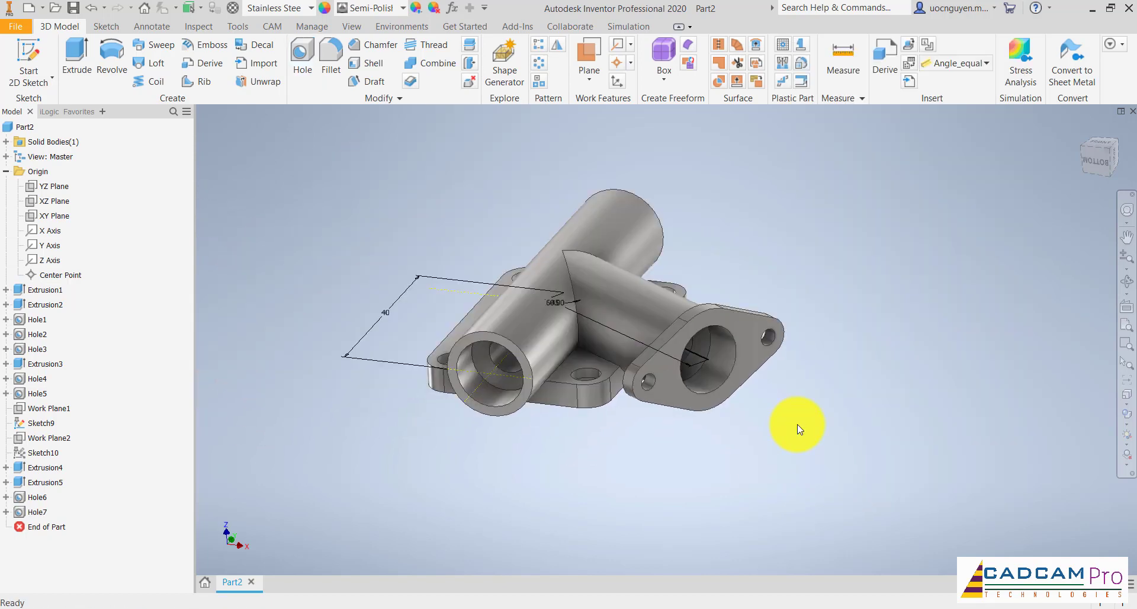
pyautogui.press('F6')
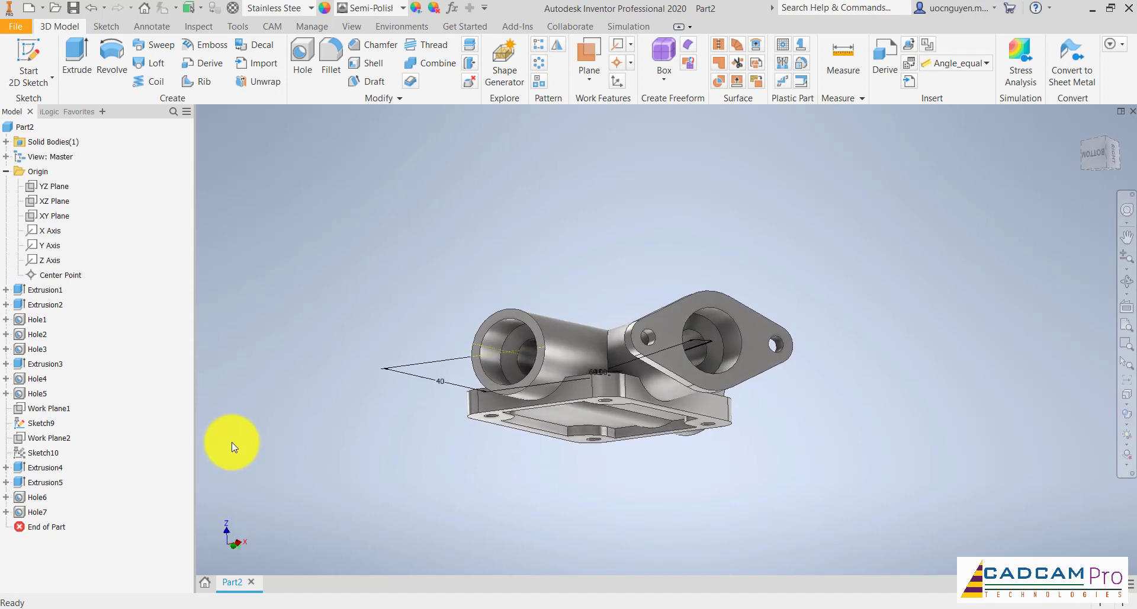
# Step: Hide the branch's path sketch and move the inner end face of the branch bore by -8 mm into the main bore with Direct Edit
pyautogui.rightClick(47, 424)
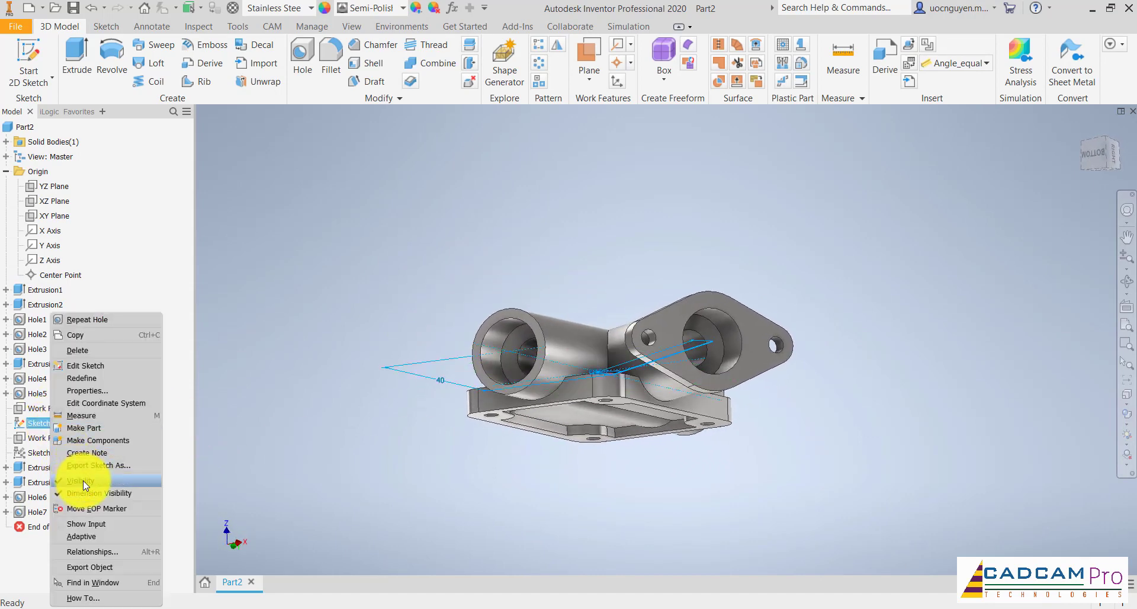
pyautogui.click(83, 481)
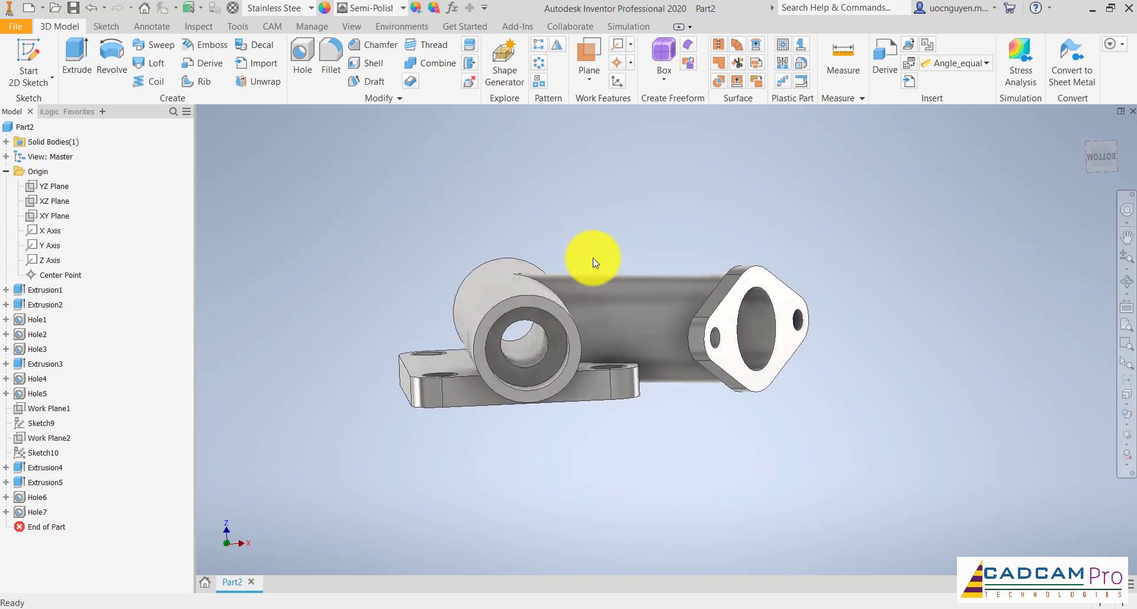
pyautogui.click(468, 64)
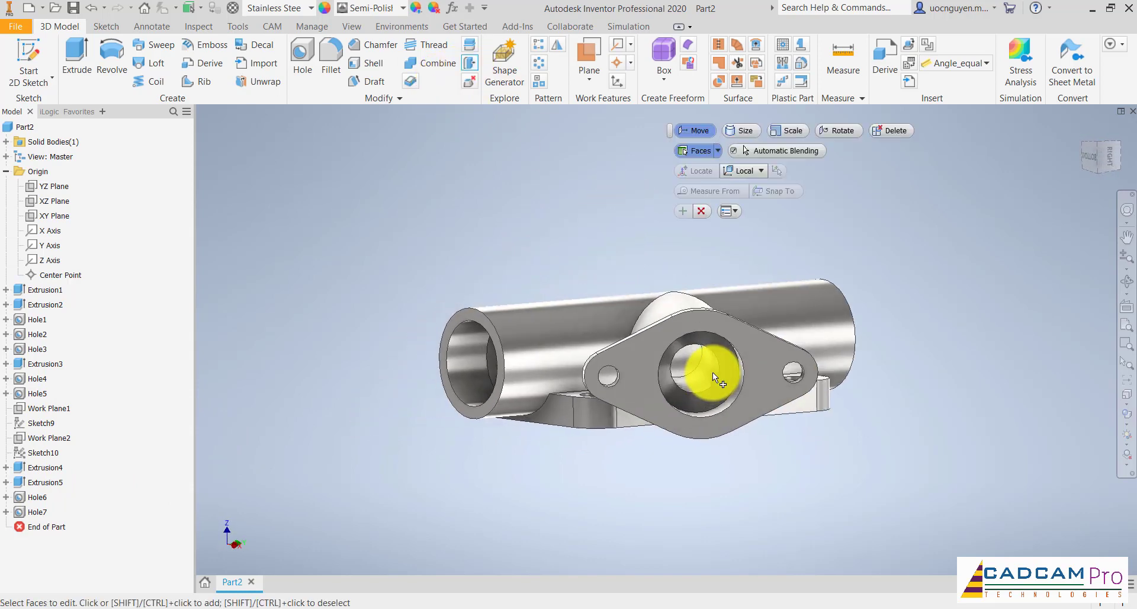
pyautogui.click(688, 355)
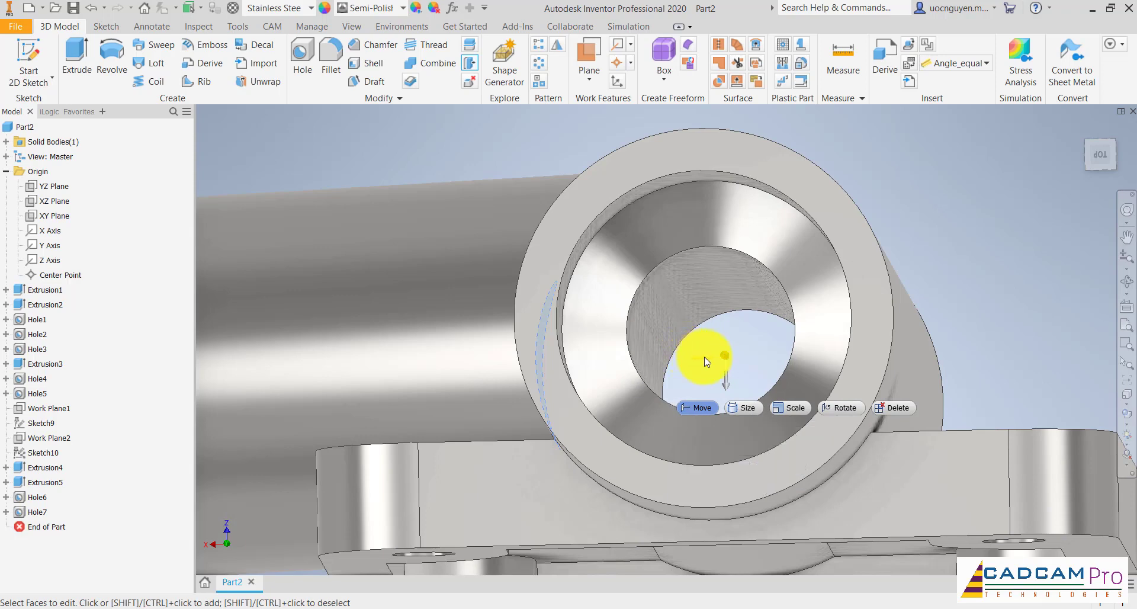
pyautogui.moveTo(699, 358); pyautogui.dragTo(819, 361)
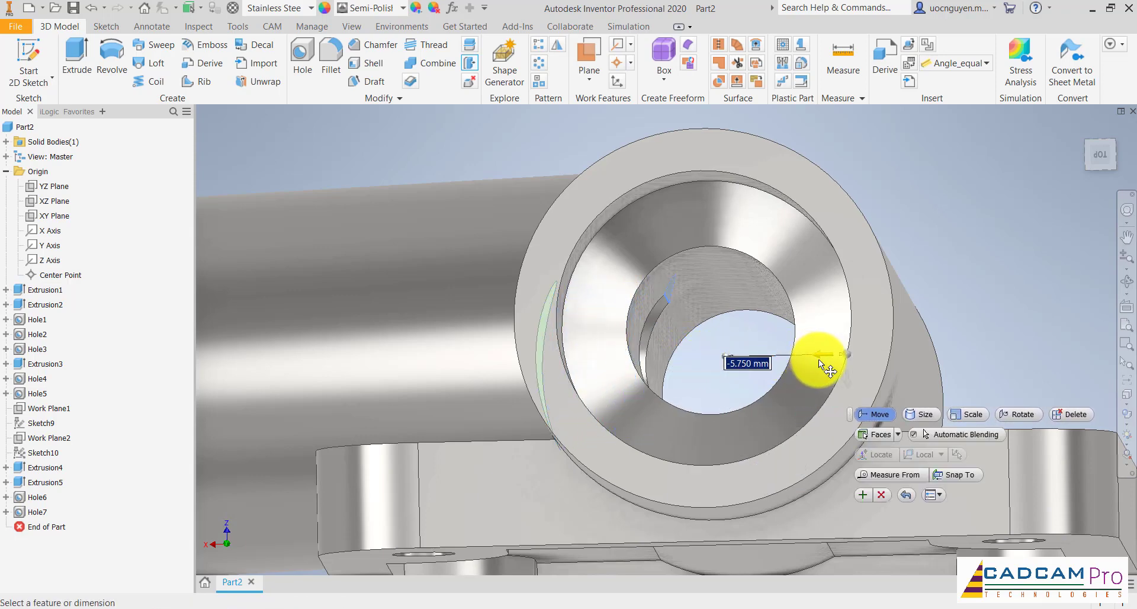
pyautogui.write('-8')
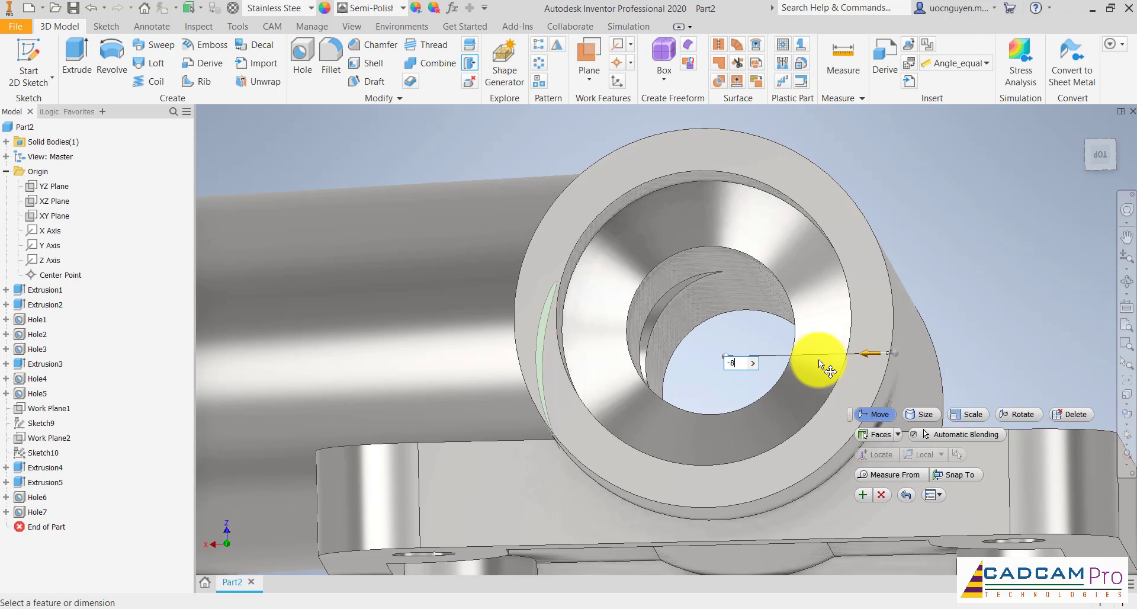
pyautogui.click(864, 495)
pyautogui.scroll(5, 726, 337)
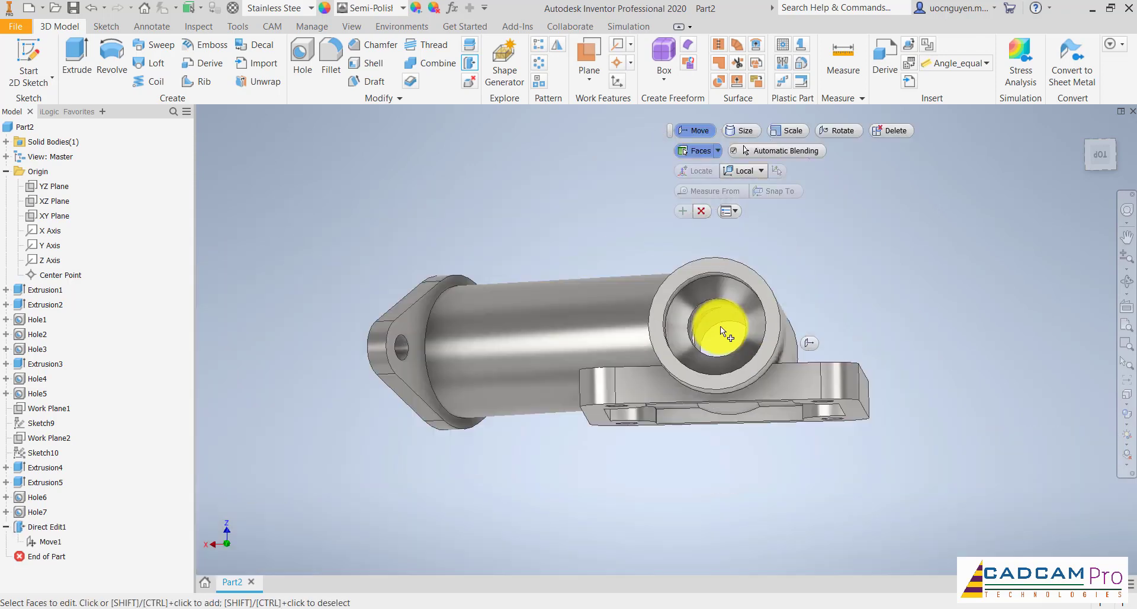
pyautogui.press('Escape')
pyautogui.press('F6')
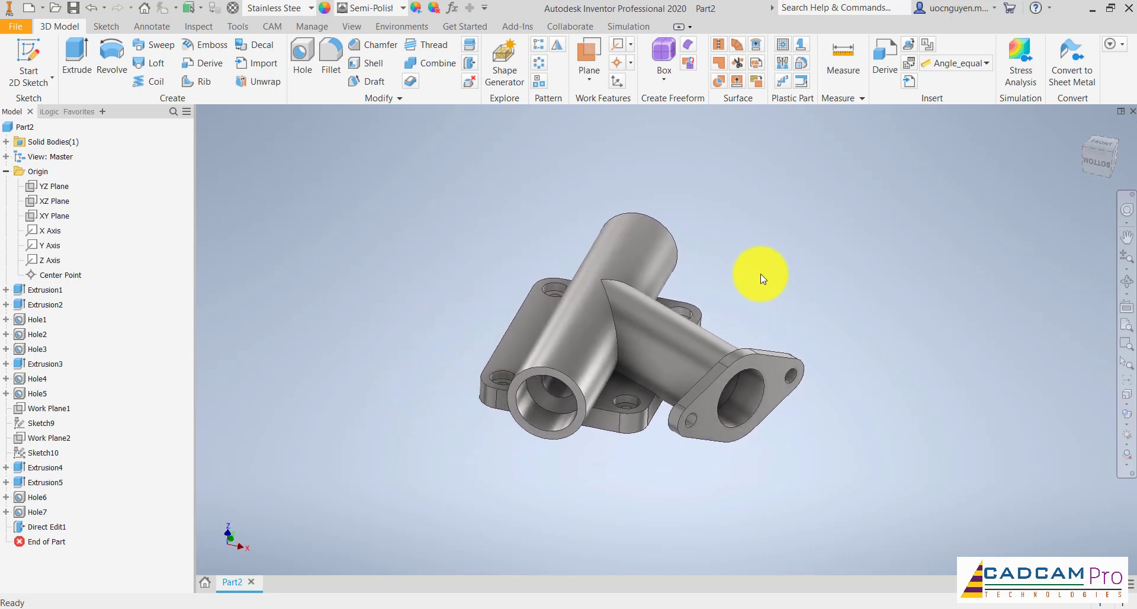
# Step: Check the reference drawing and chamfer the inner bore edges at both main pipe ends and the branch flange by 1 mm
pyautogui.click(452, 607)
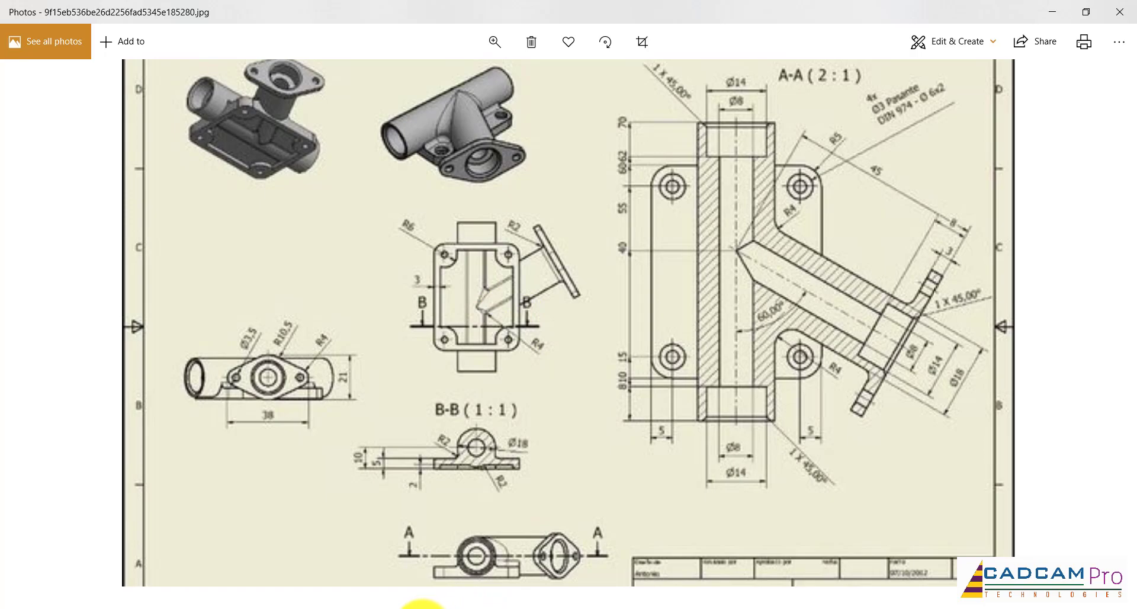
pyautogui.click(422, 606)
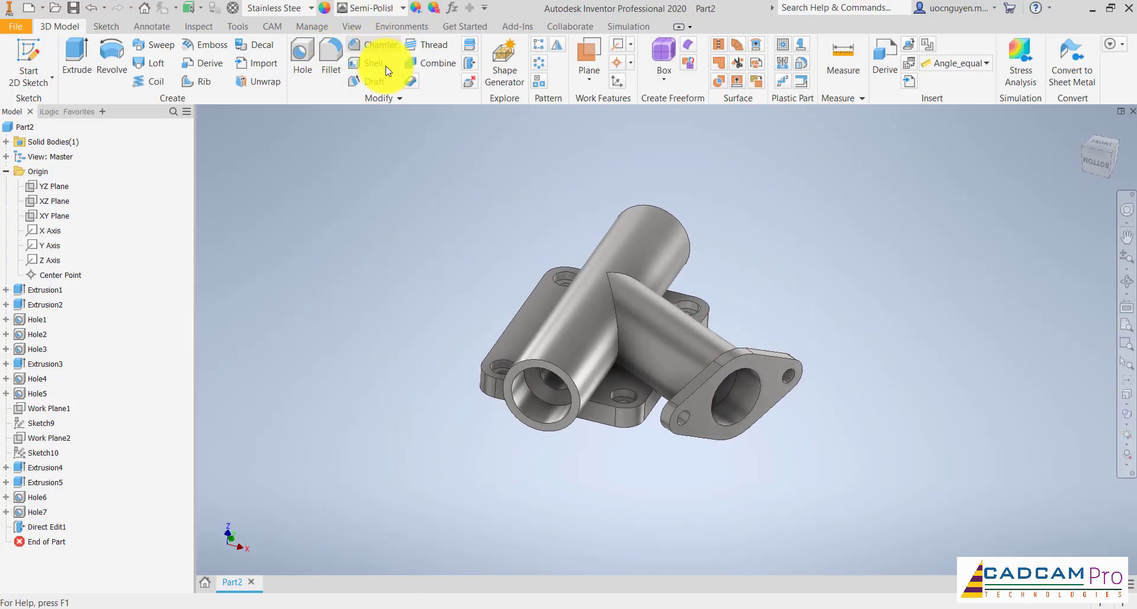
pyautogui.click(380, 45)
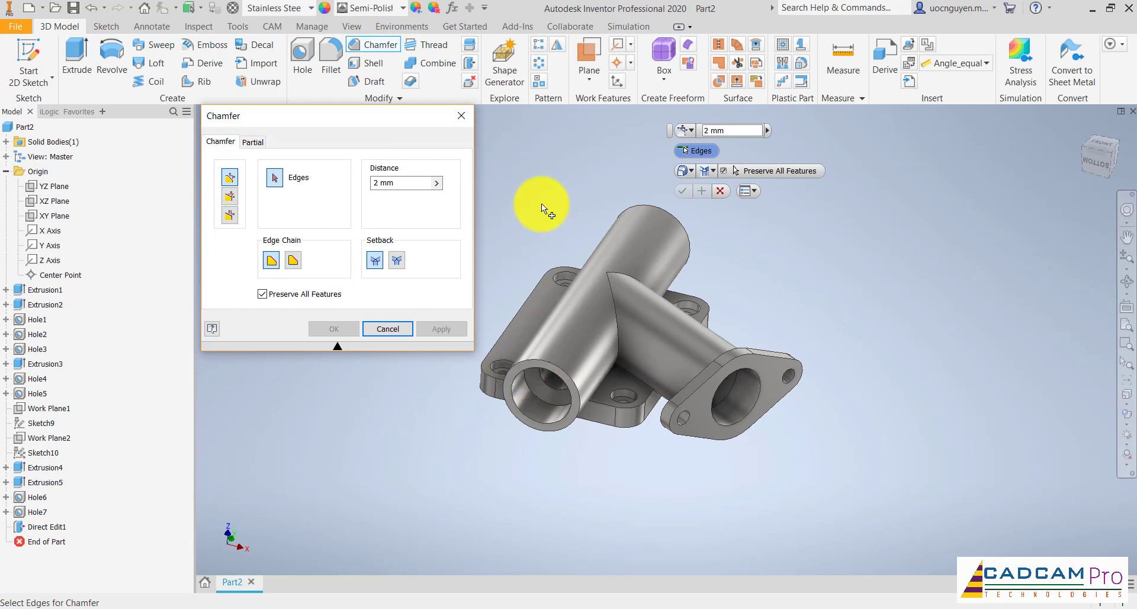
pyautogui.click(408, 182)
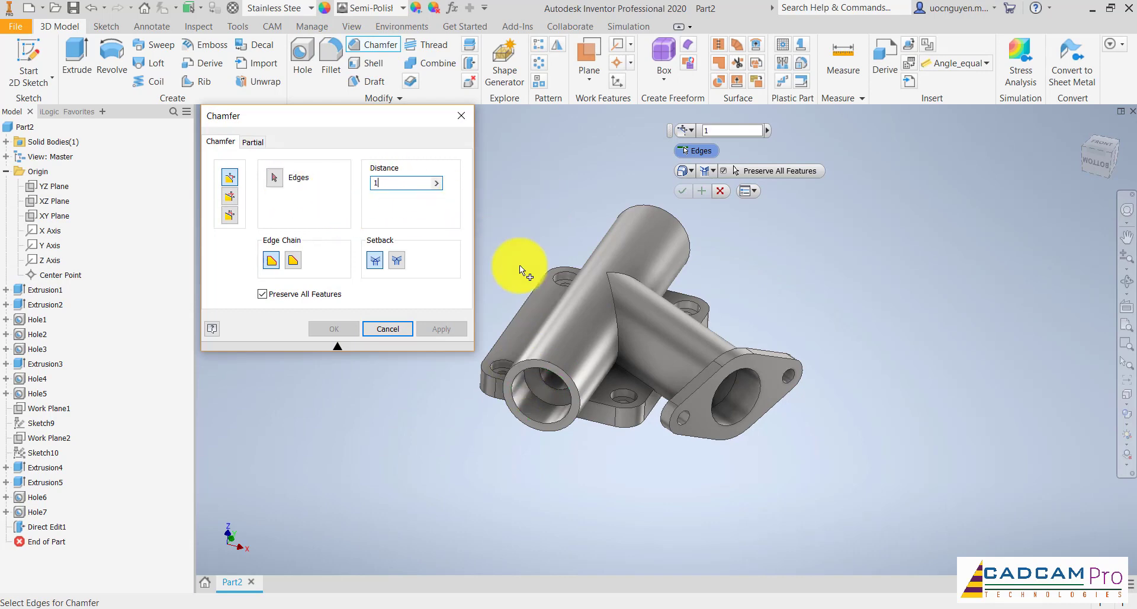
pyautogui.click(534, 370)
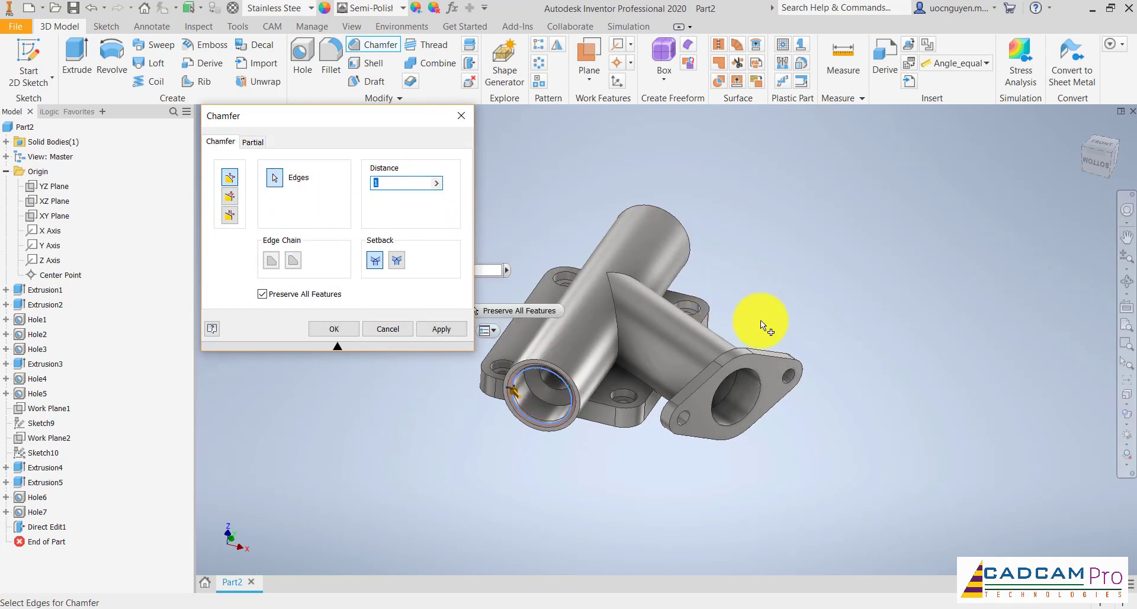
pyautogui.press('F6')
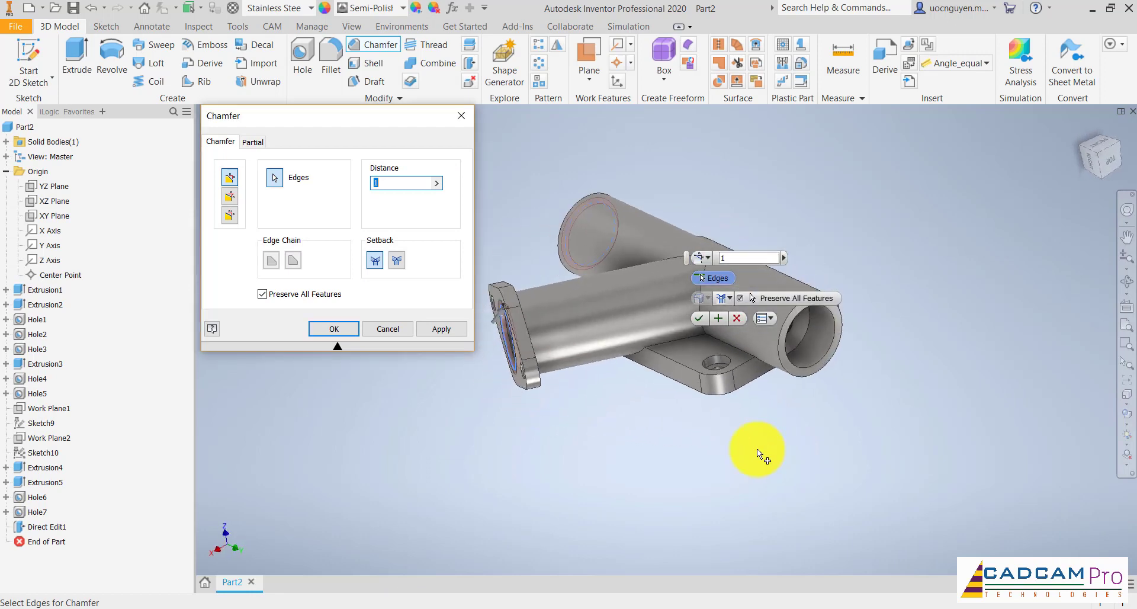
pyautogui.click(787, 385)
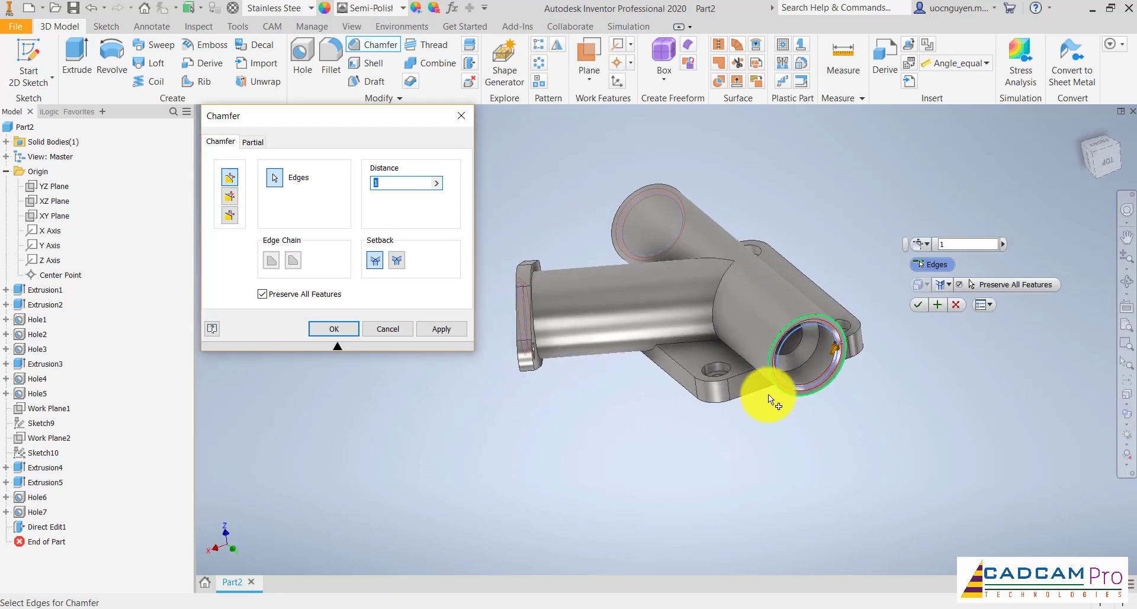
pyautogui.click(335, 330)
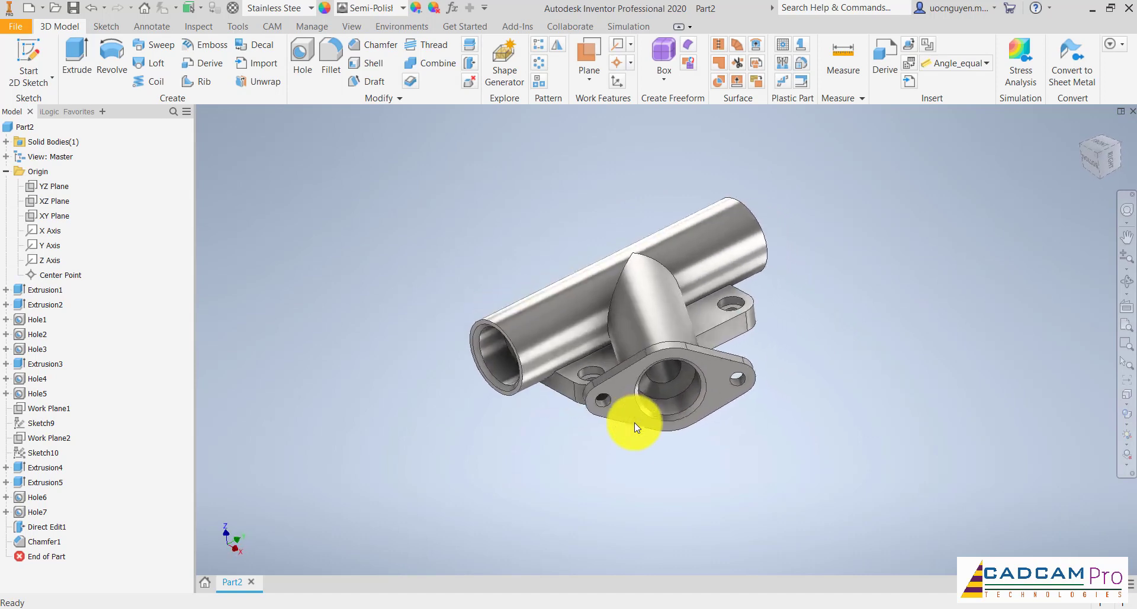
# Step: Fillet the edges where the main pipe and the branch meet the base plate with a 2 mm radius
pyautogui.click(330, 59)
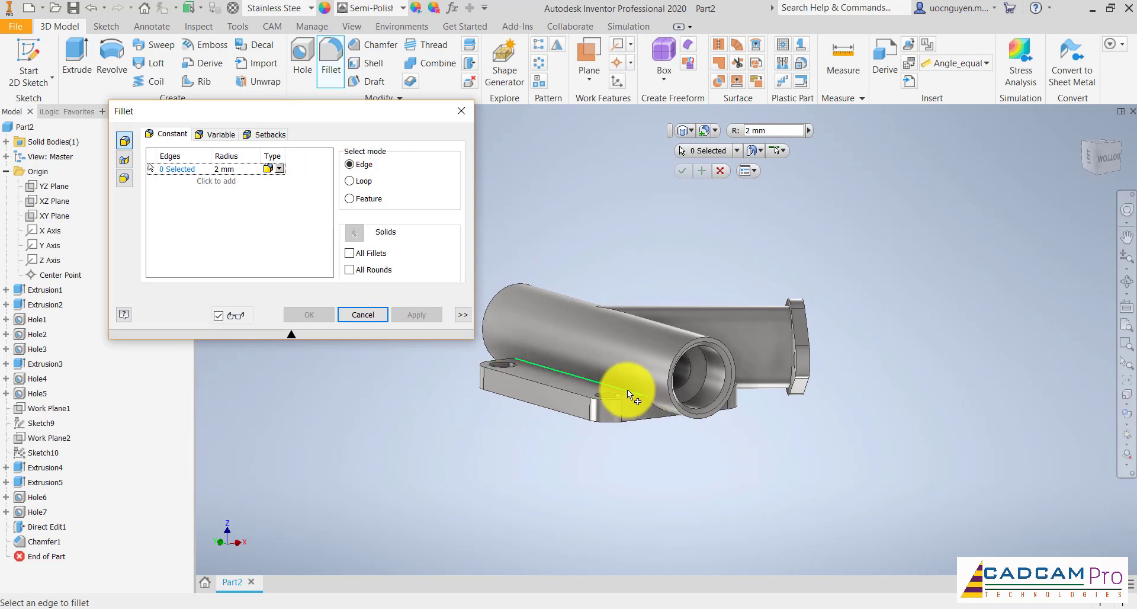
pyautogui.click(627, 389)
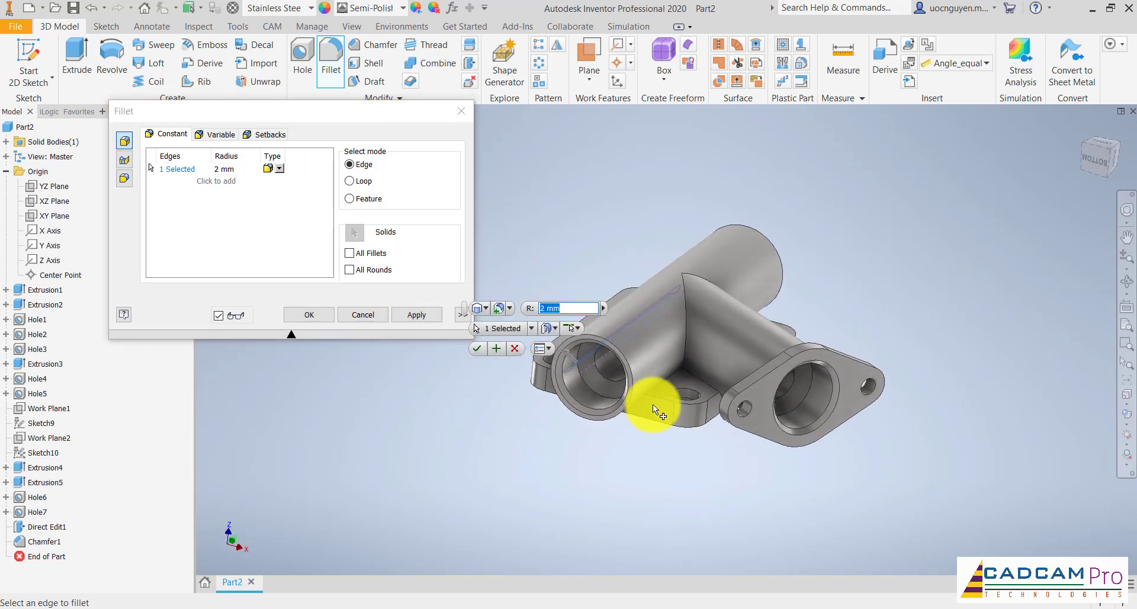
pyautogui.click(656, 389)
pyautogui.click(694, 378)
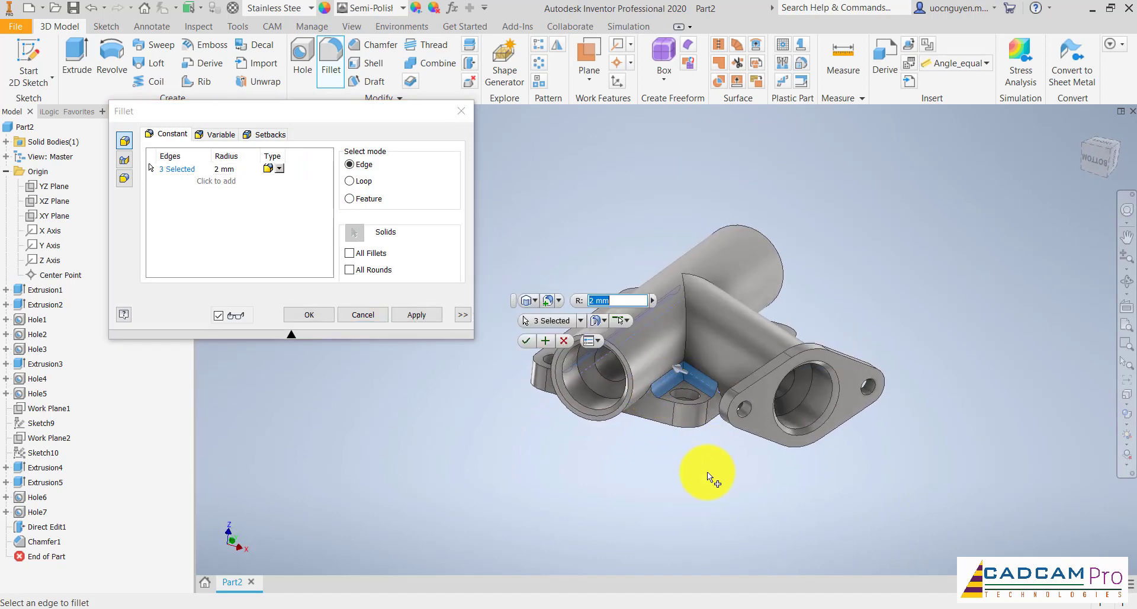
pyautogui.click(687, 379)
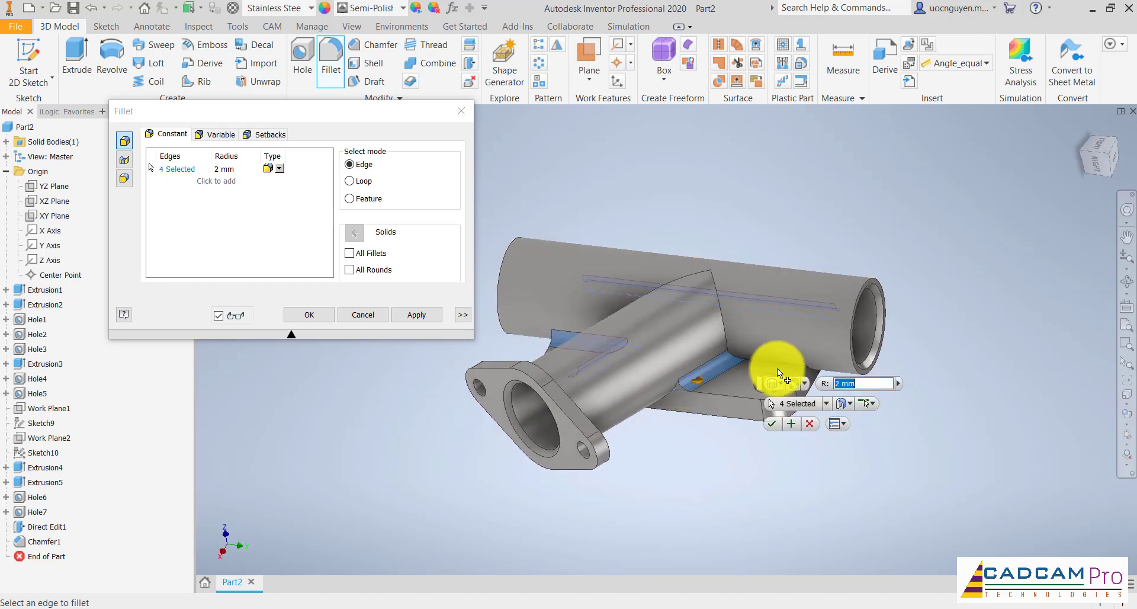
pyautogui.click(779, 364)
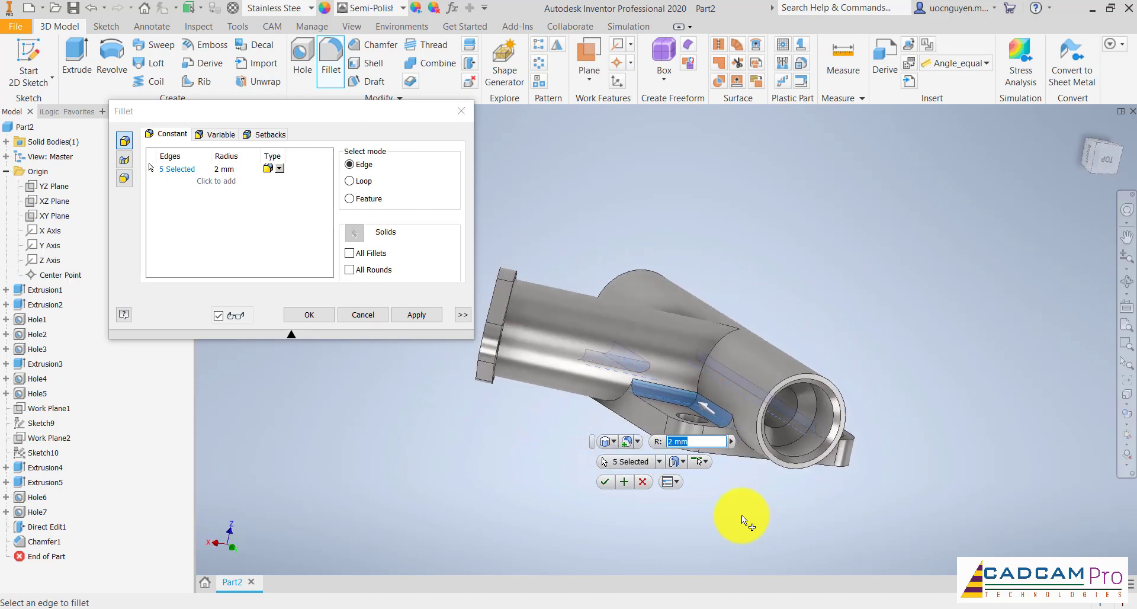
pyautogui.click(620, 482)
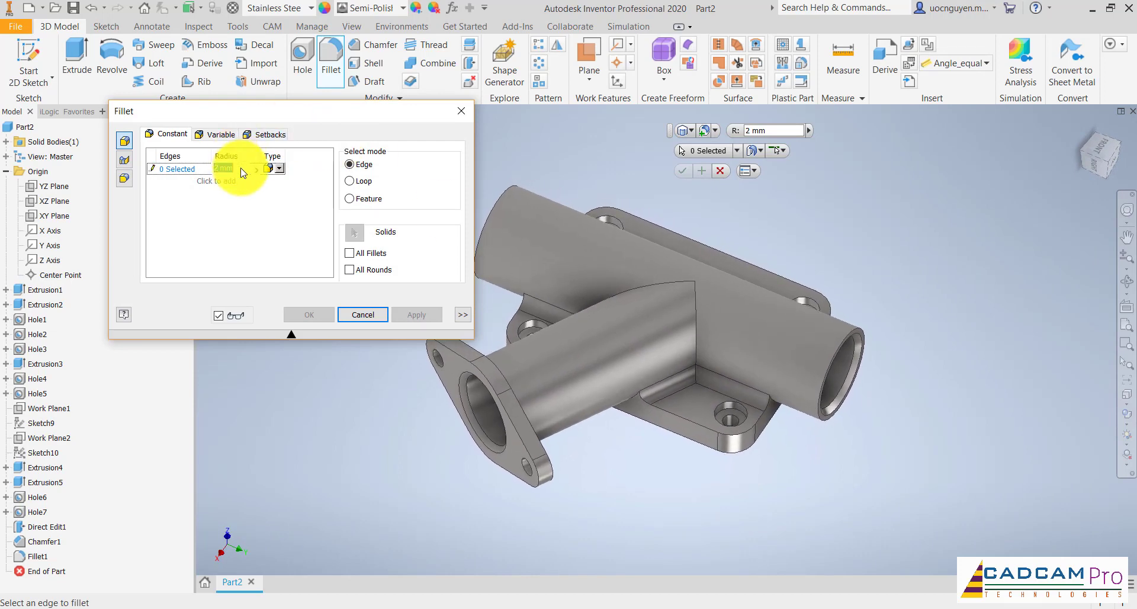
# Step: Fillet the intersection edges between the branch and the main pipe with a 4 mm radius
pyautogui.click(698, 304)
pyautogui.click(678, 283)
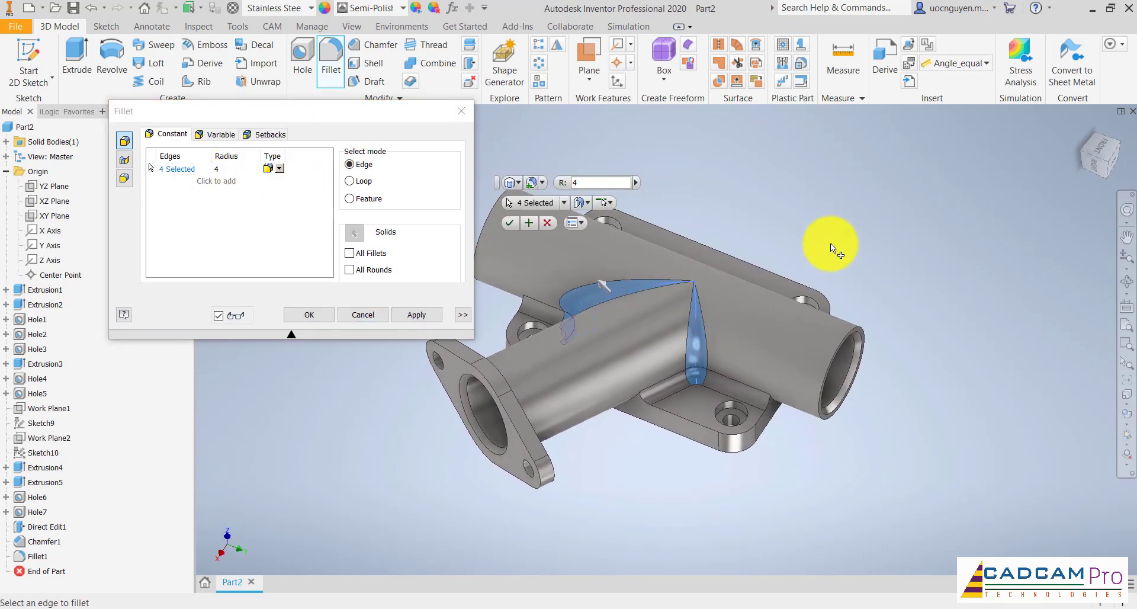
pyautogui.click(655, 324)
pyautogui.click(308, 315)
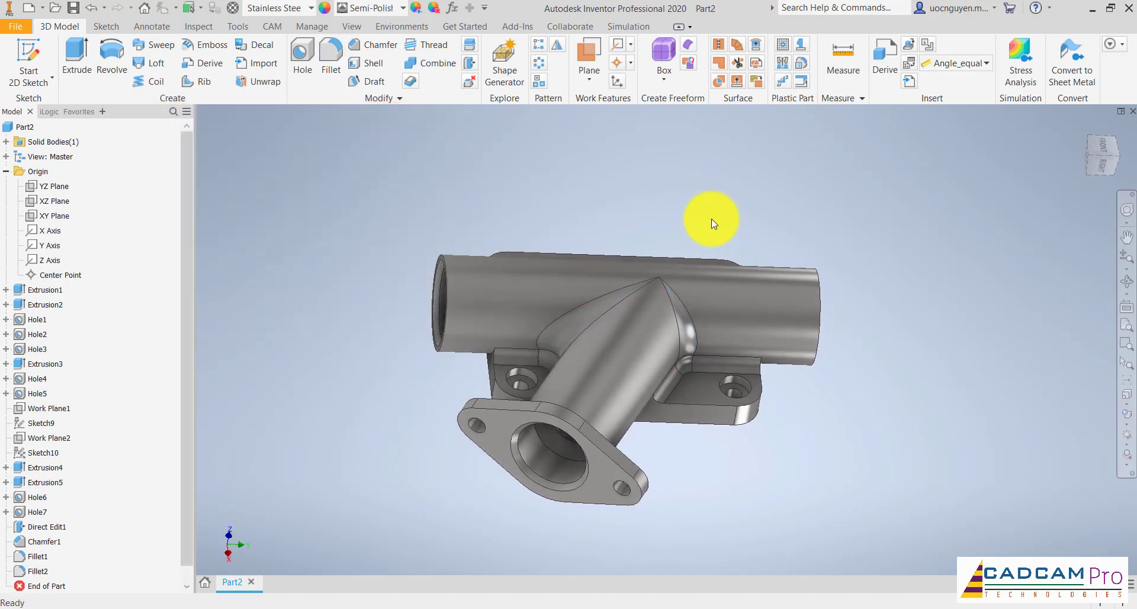